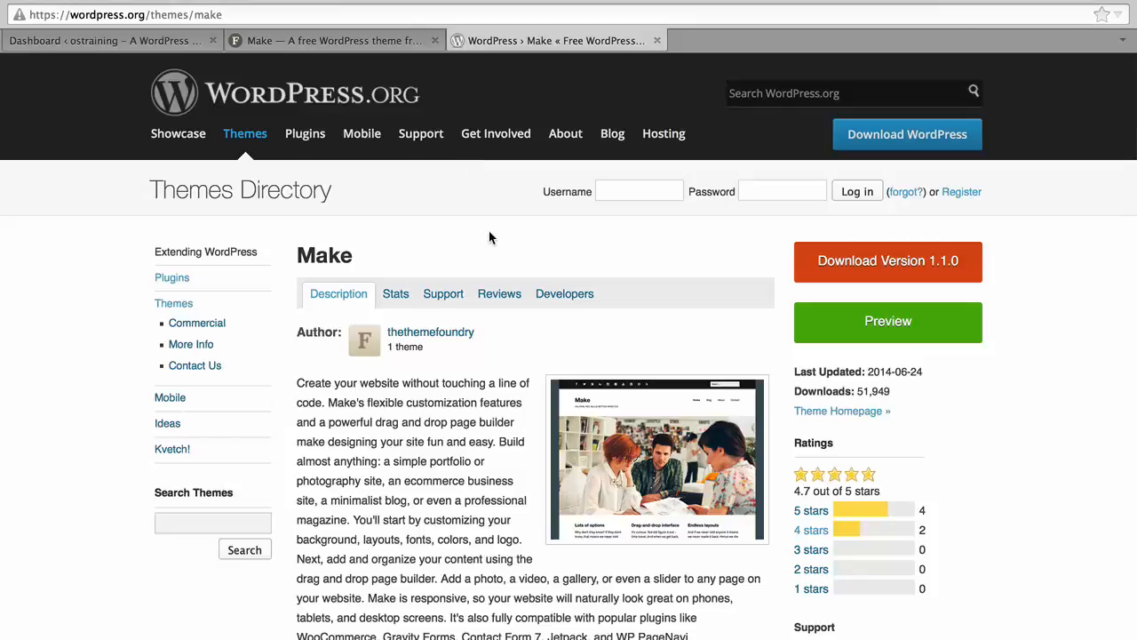
Step: Review the Make theme's page on The Theme Foundry site, including the Add your content and Style it up stages of its workflow
click(329, 42)
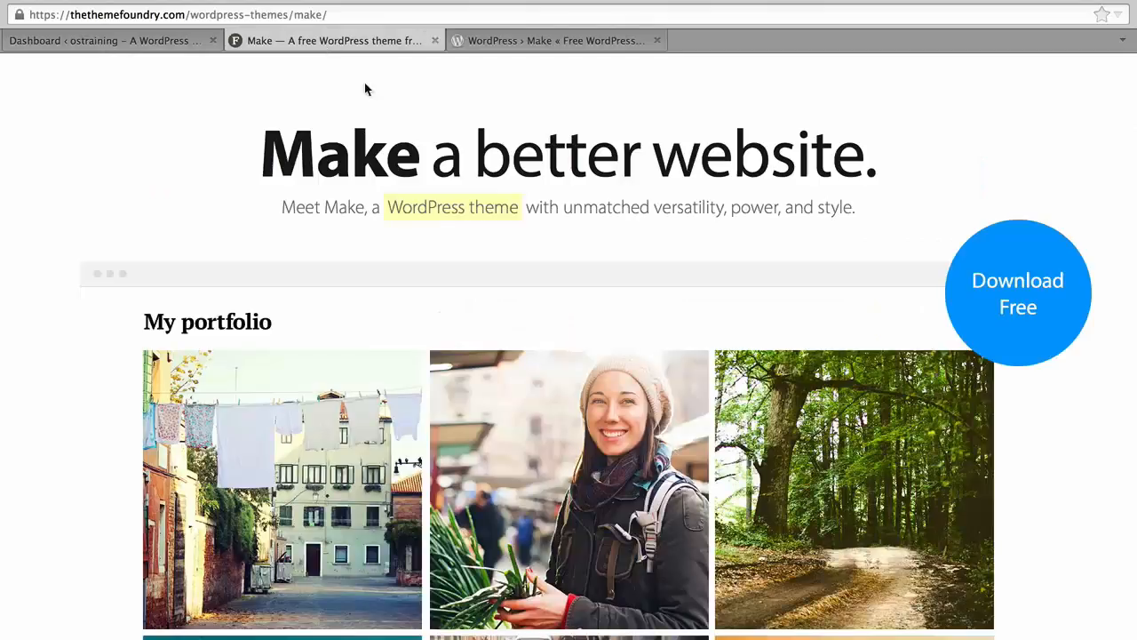
scroll(612, 241, down, 5)
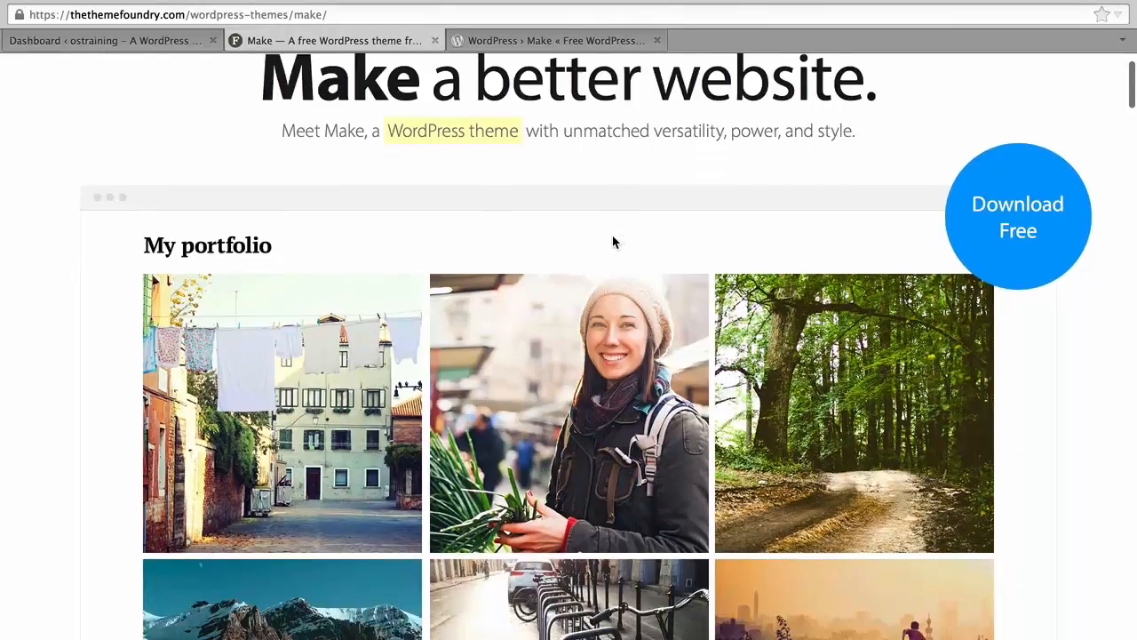
scroll(612, 235, down, 3)
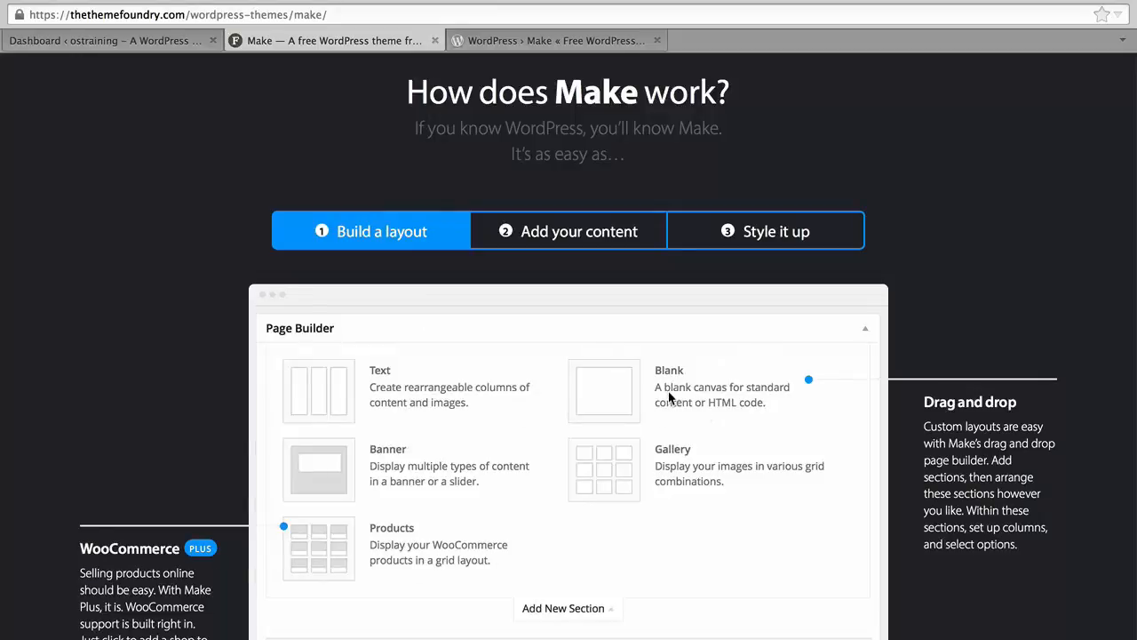
click(585, 245)
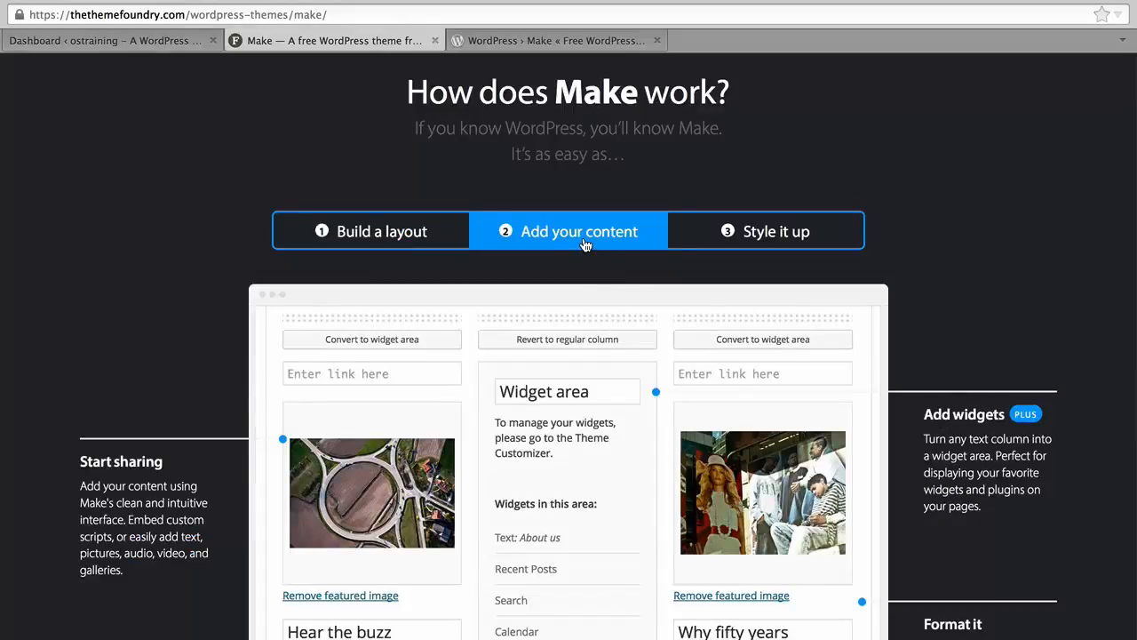
click(684, 230)
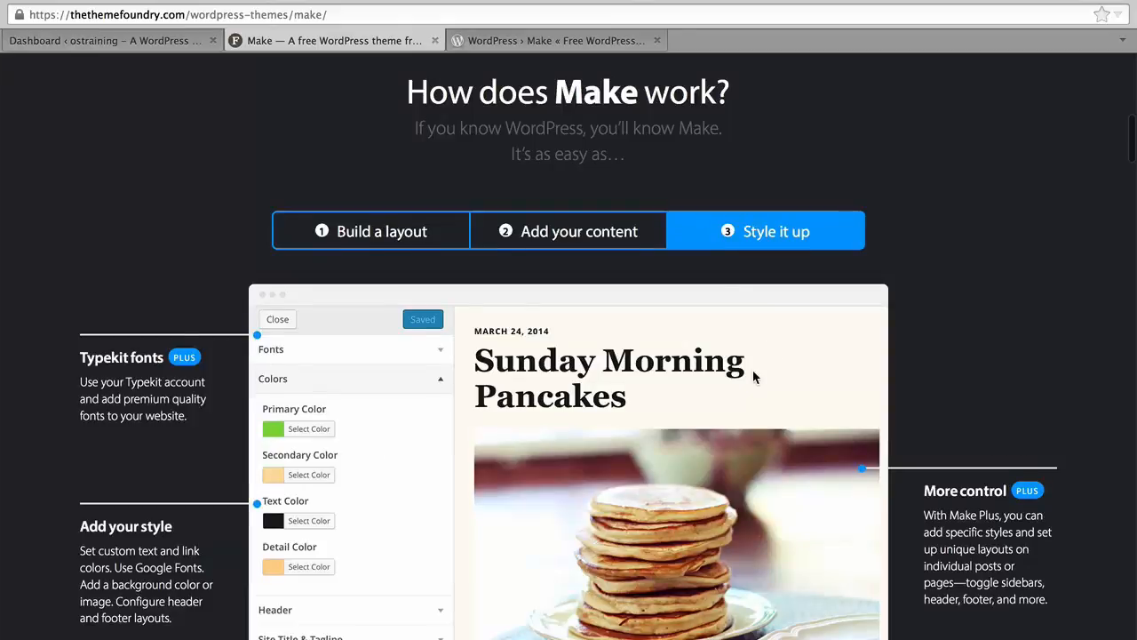
Step: Examine the Make feature sections covering styling, e-commerce, Quick Start templates, Style Kits and widget sections
scroll(753, 370, down, 5)
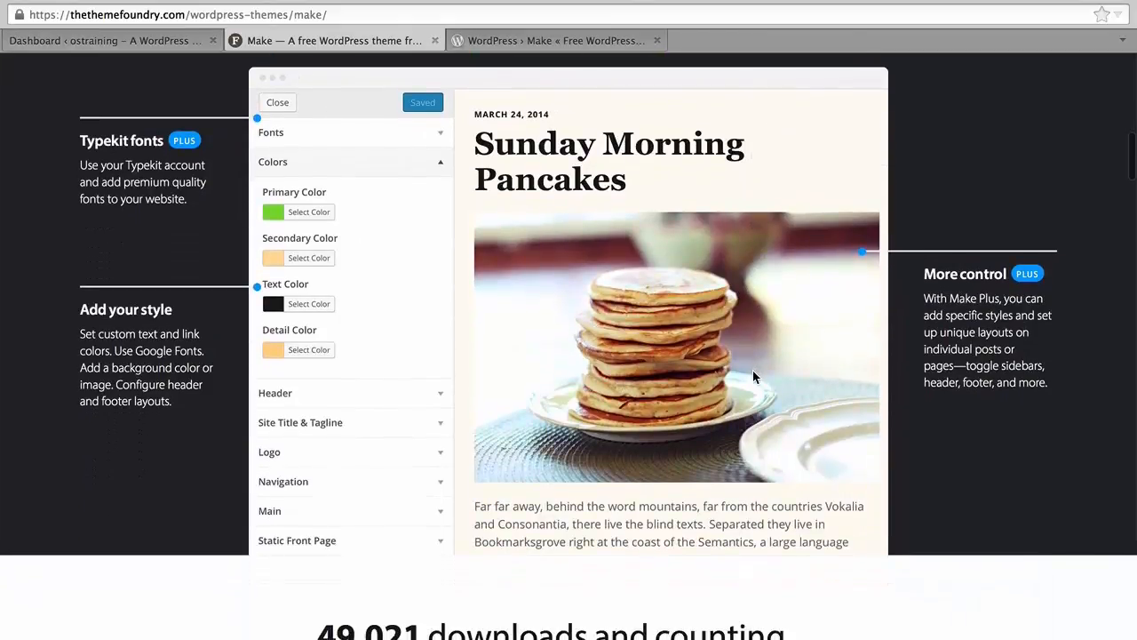
scroll(753, 370, down, 13)
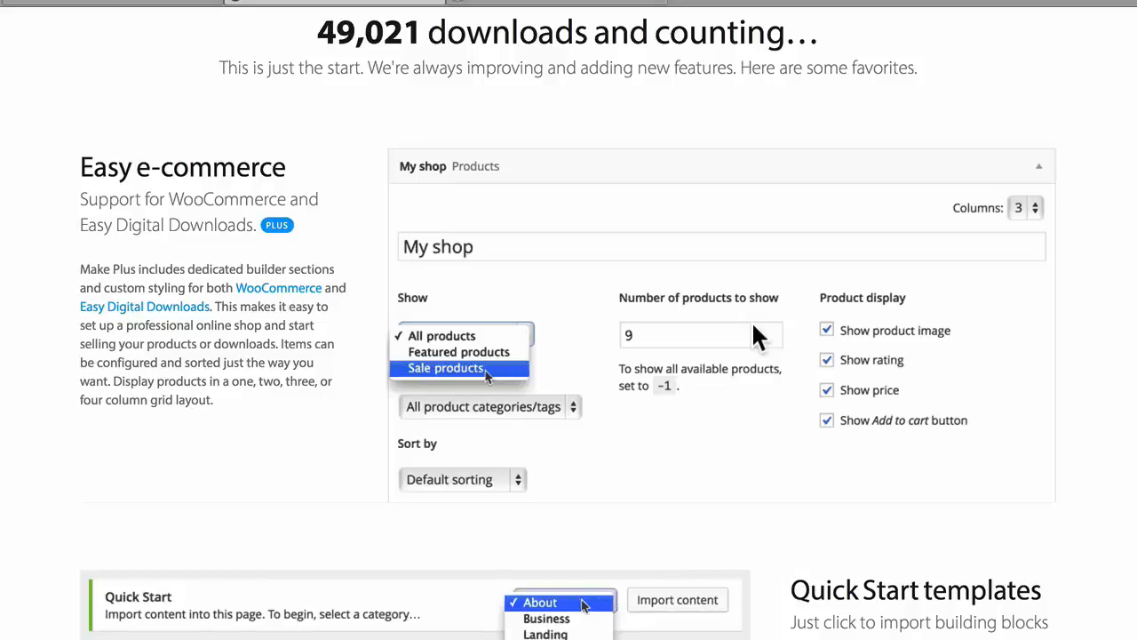
scroll(752, 325, down, 6)
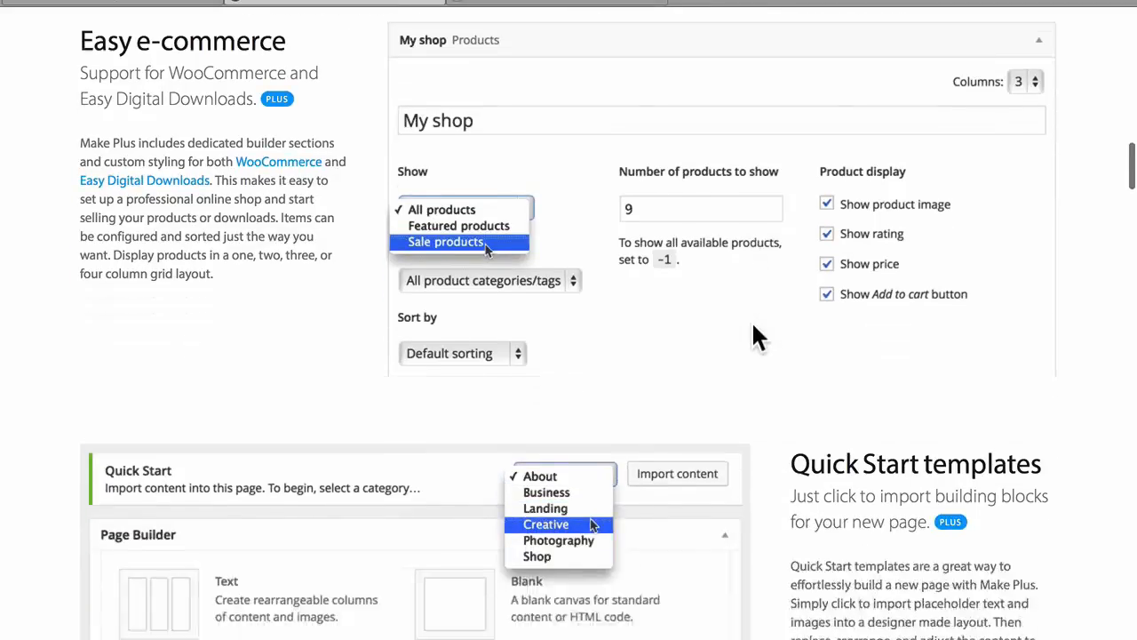
scroll(753, 327, down, 3)
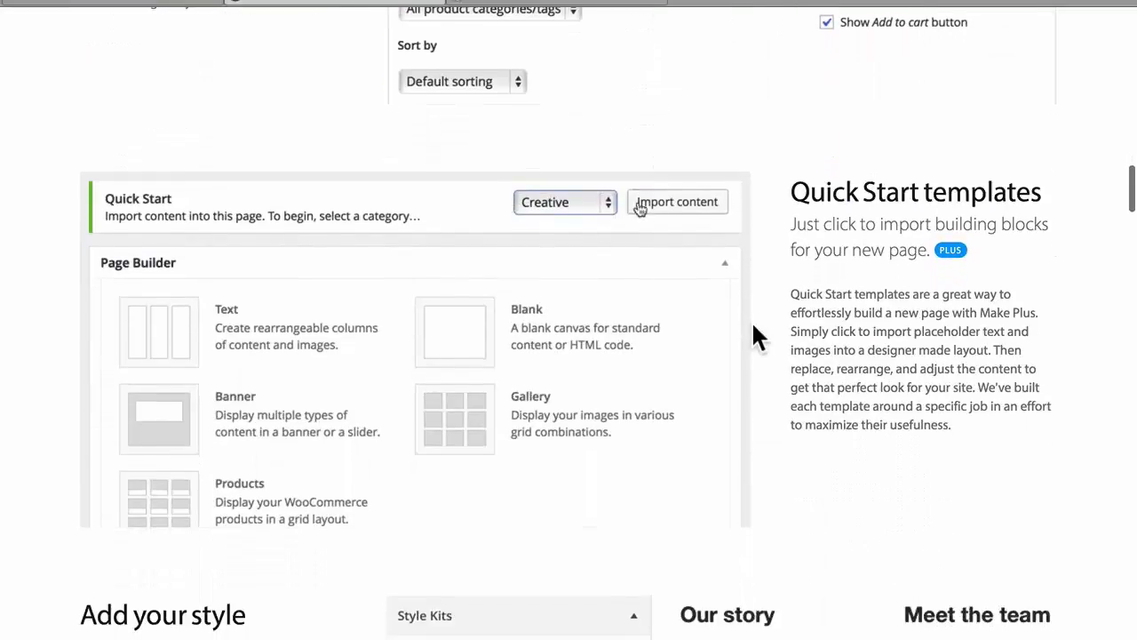
scroll(754, 327, down, 6)
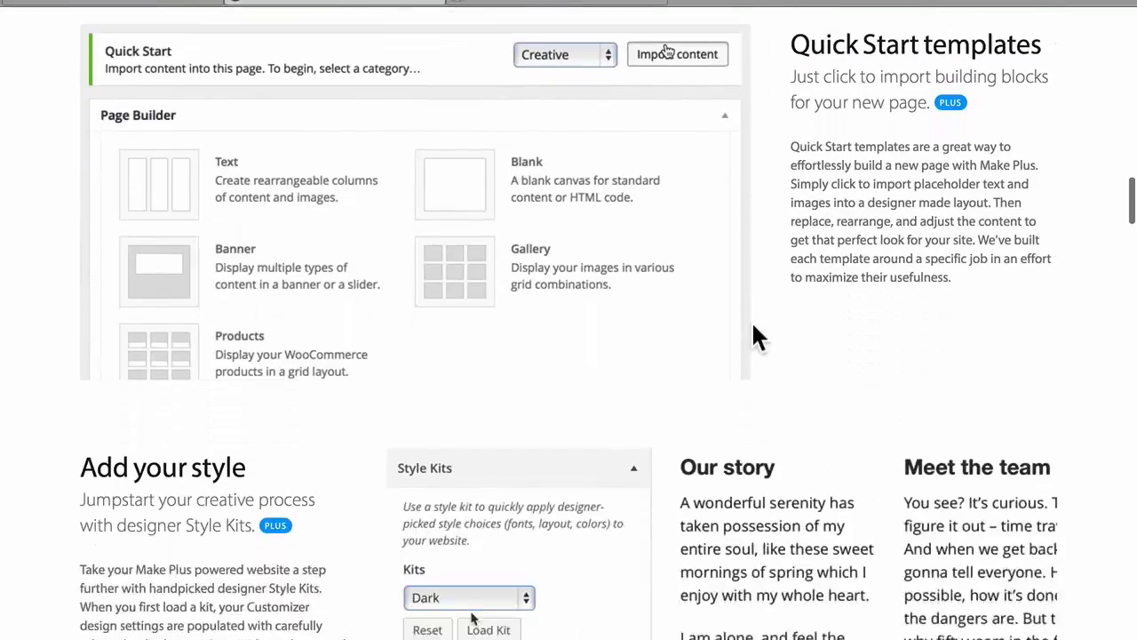
scroll(753, 324, down, 3)
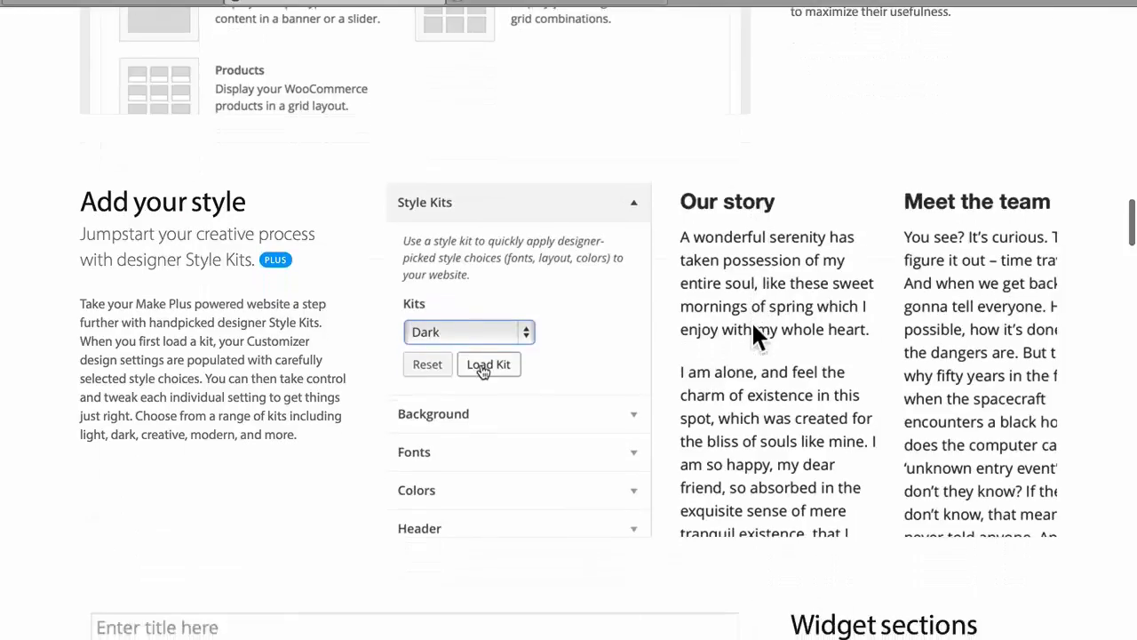
scroll(752, 339, down, 2)
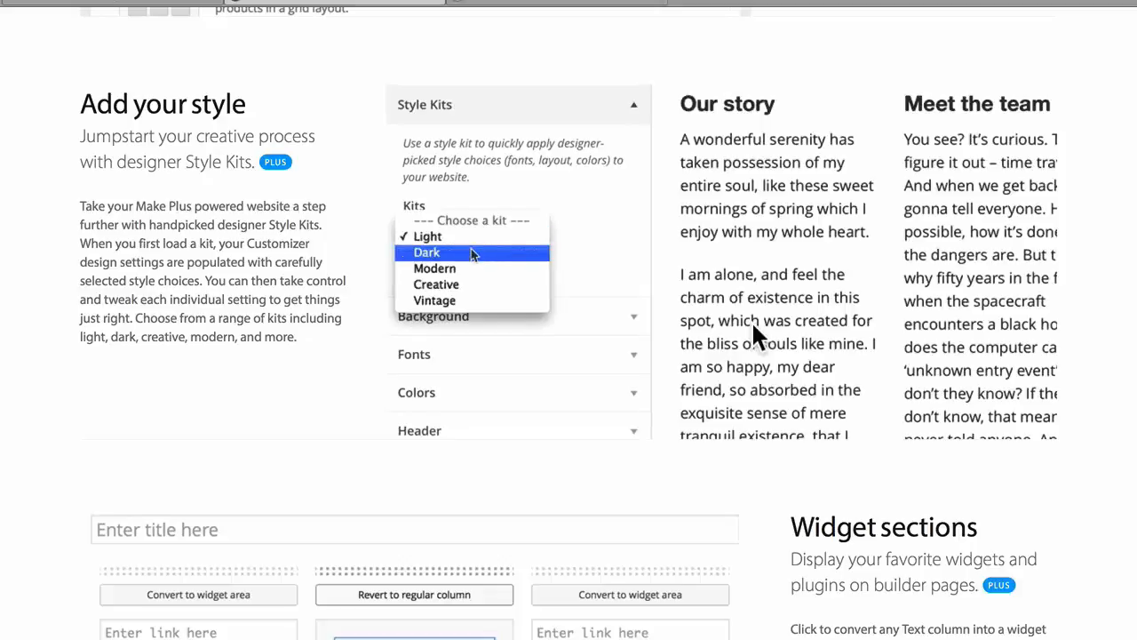
scroll(753, 327, down, 5)
scroll(754, 336, down, 1)
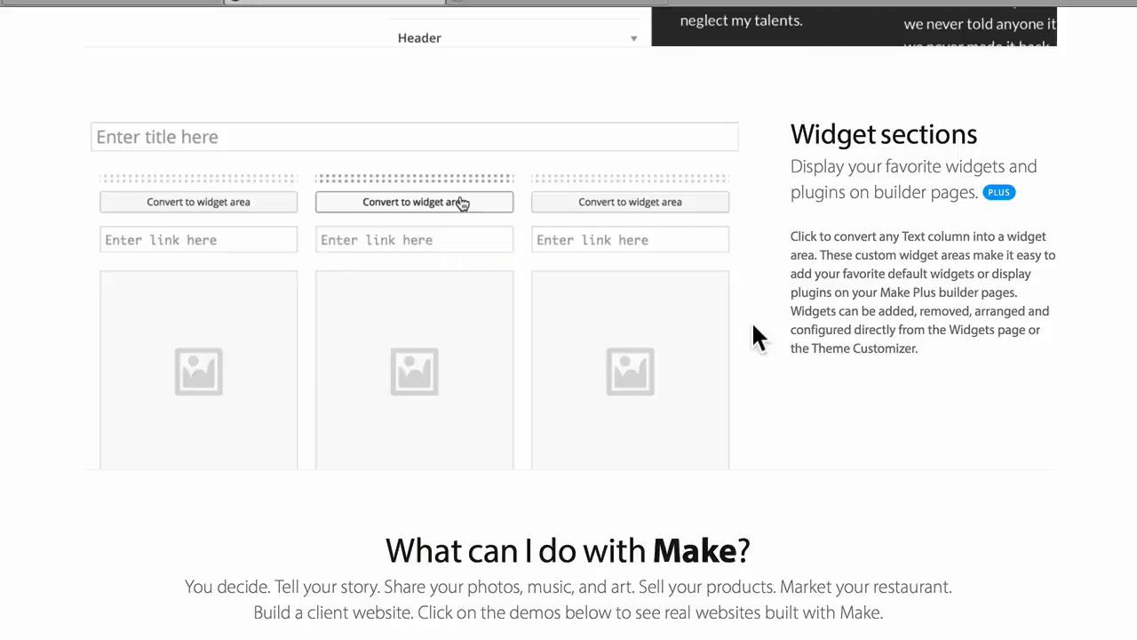
Step: Look through the creative, business, food blog and shop demos, down to the Make and Make Plus comparison
scroll(754, 326, down, 5)
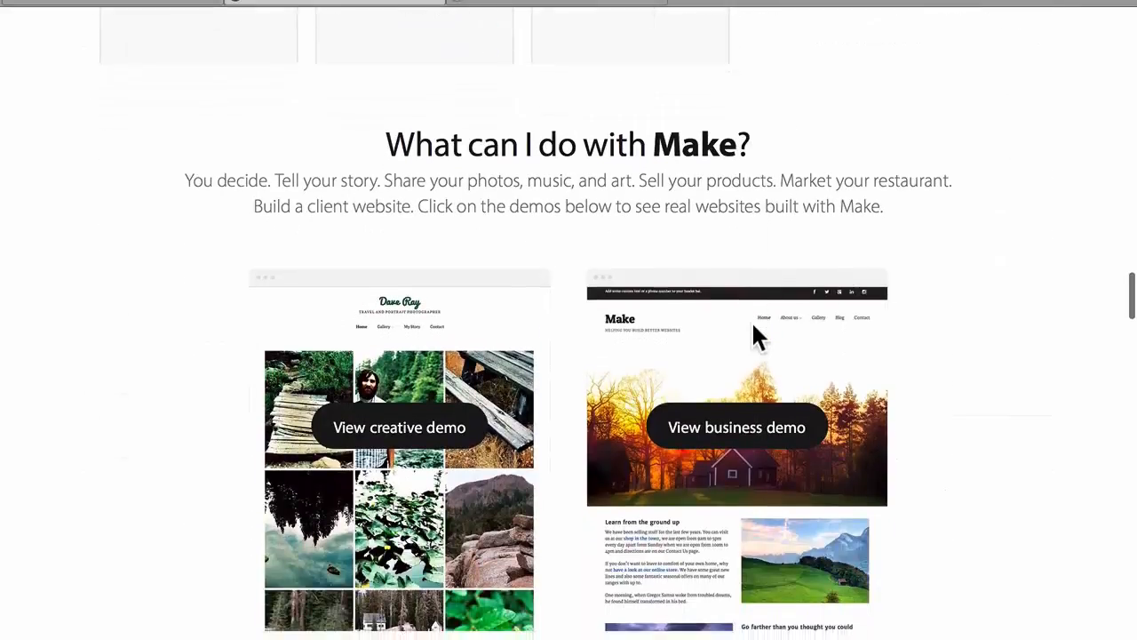
scroll(757, 338, down, 4)
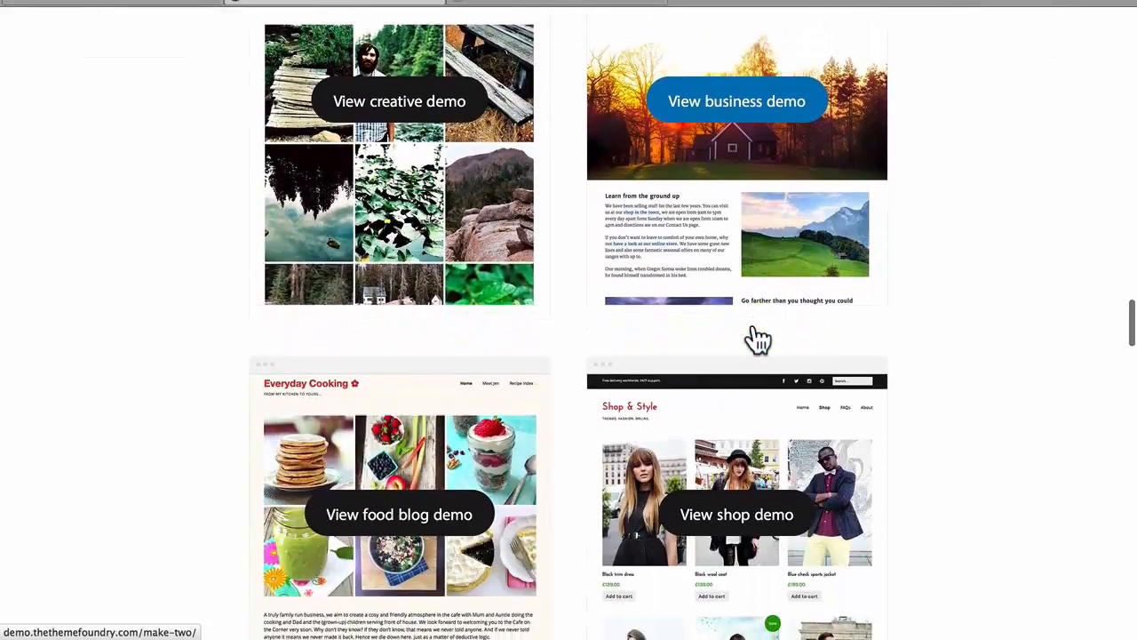
scroll(757, 338, up, 1)
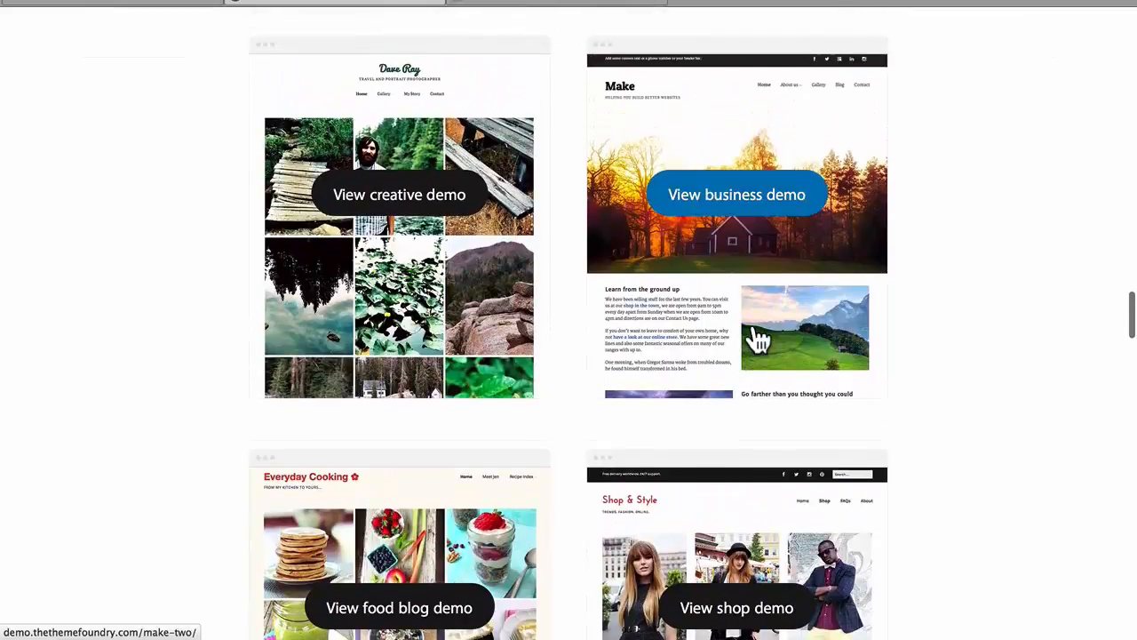
scroll(757, 338, down, 6)
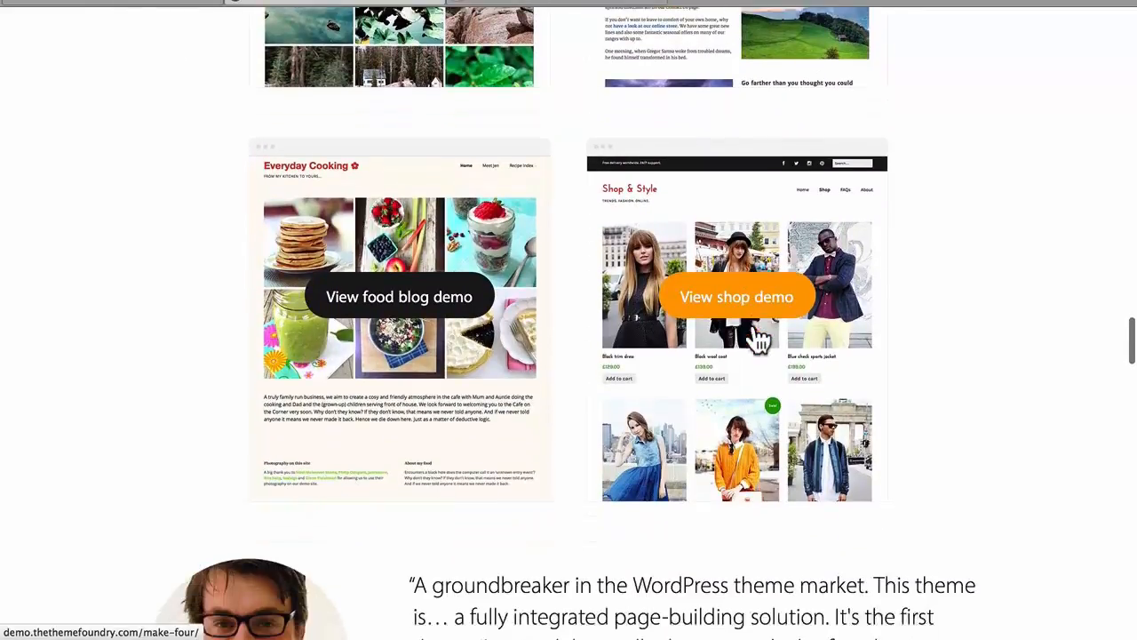
scroll(756, 334, down, 5)
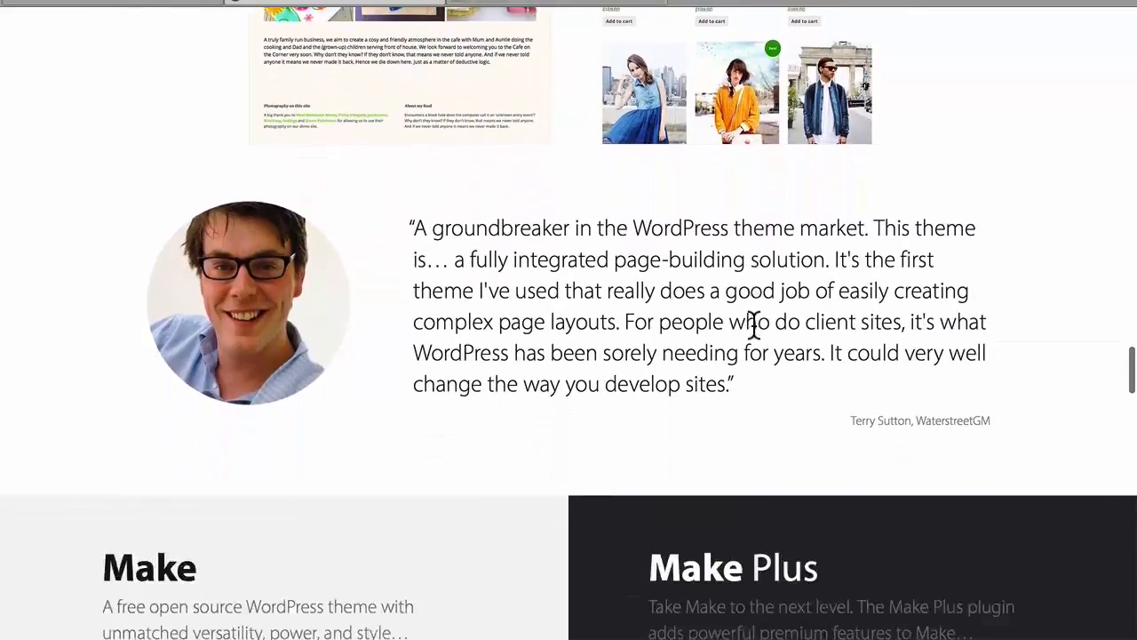
scroll(754, 325, down, 4)
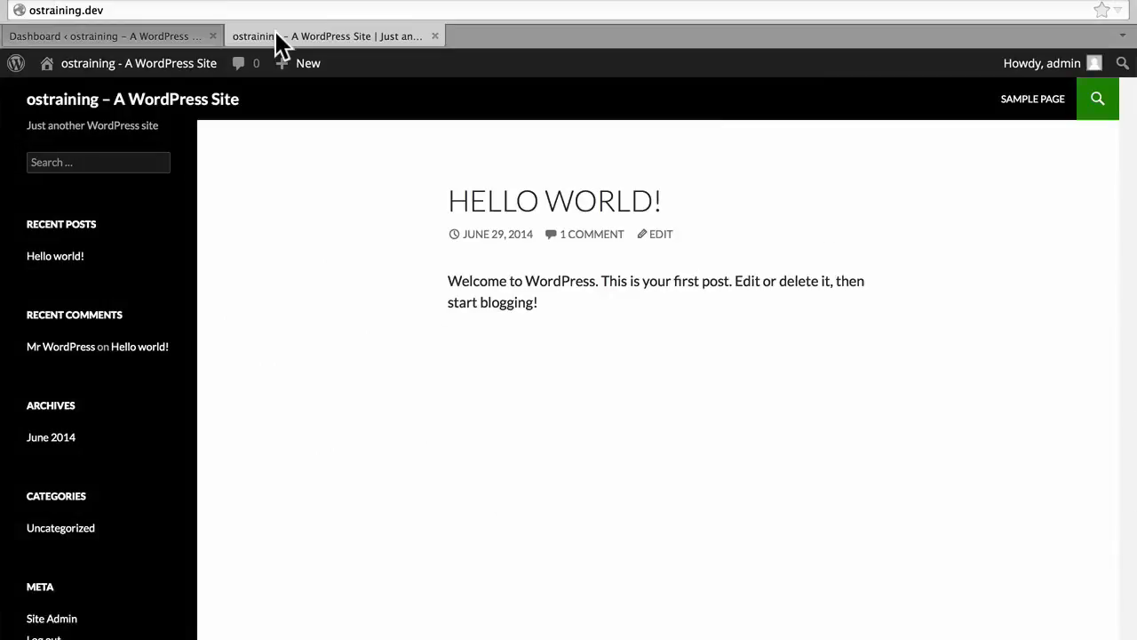
Step: Install the Make theme from the featured themes in the ostraining site's WordPress dashboard
click(98, 37)
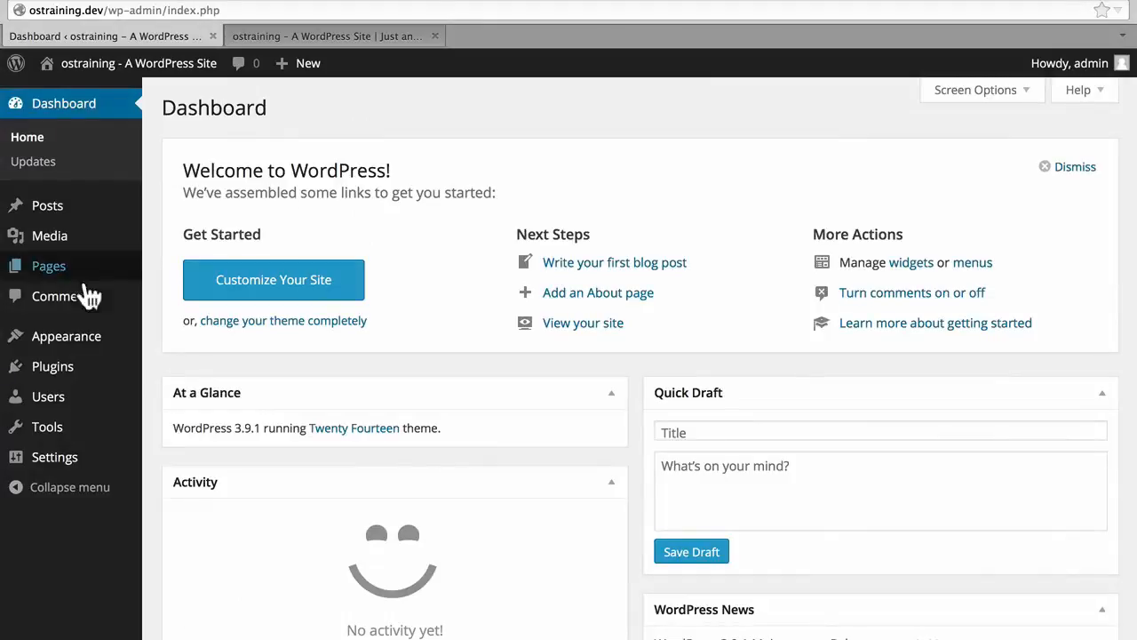
mouse_move(38, 342)
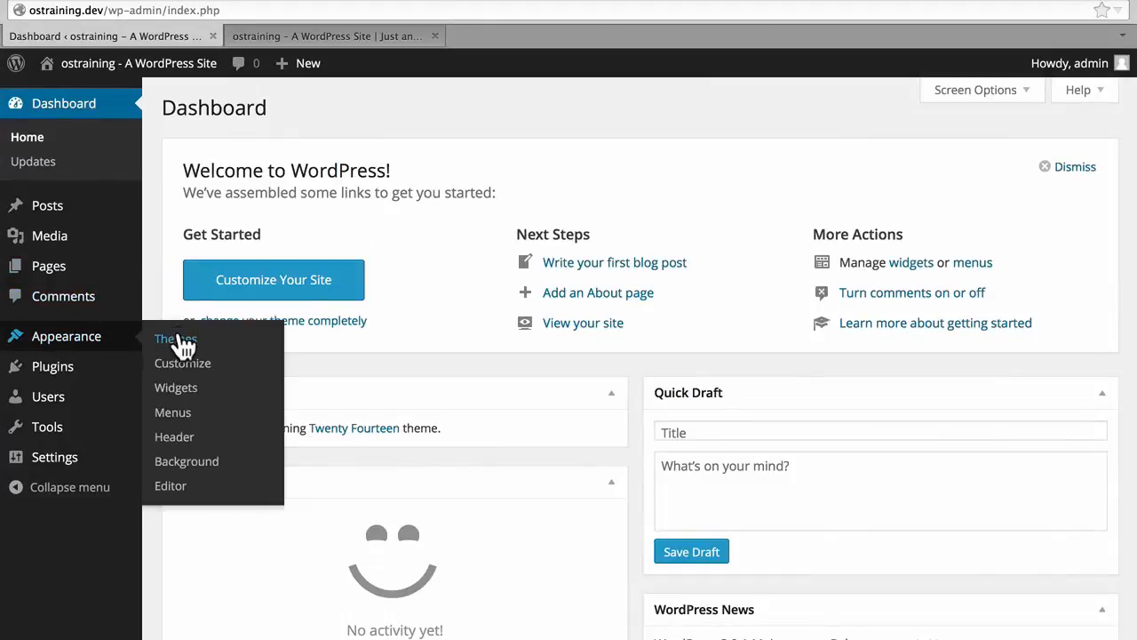
click(177, 338)
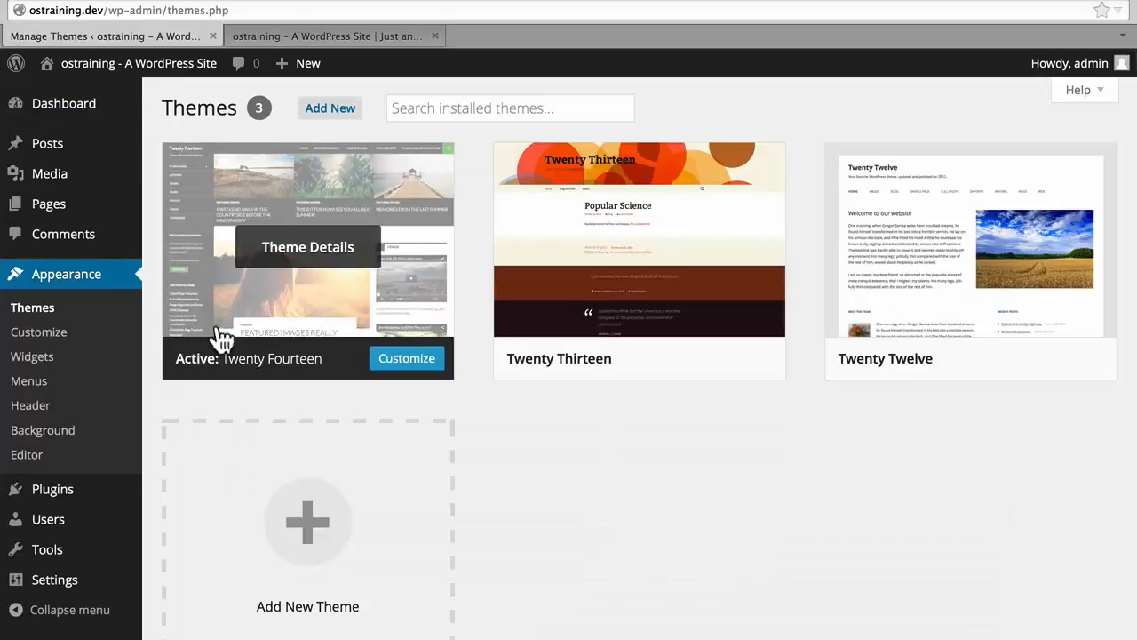
click(332, 113)
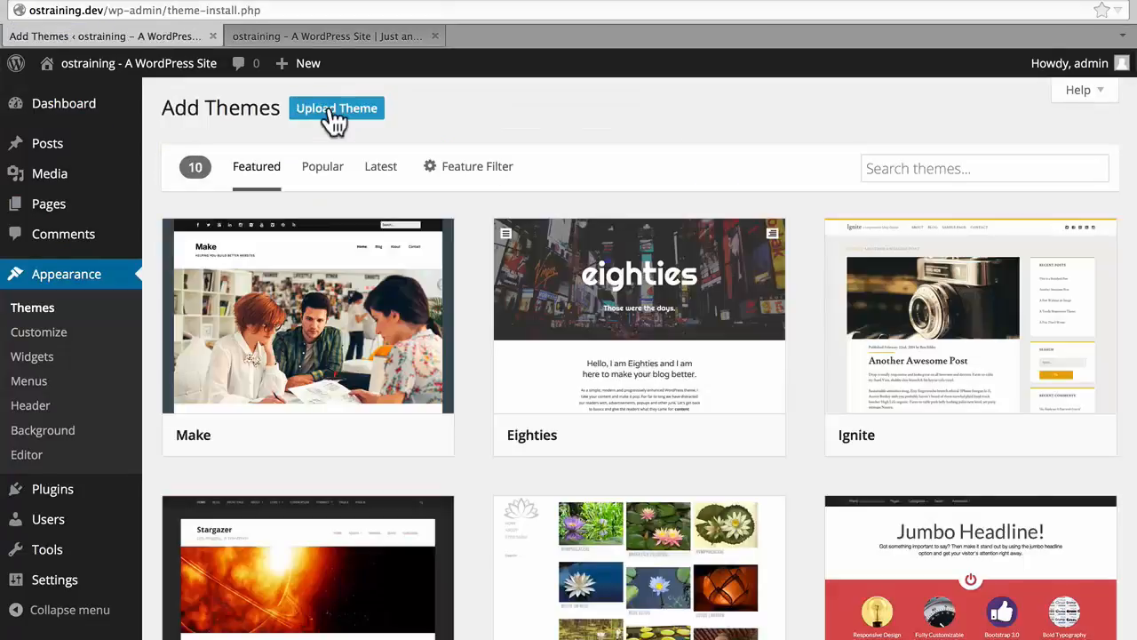
mouse_move(327, 304)
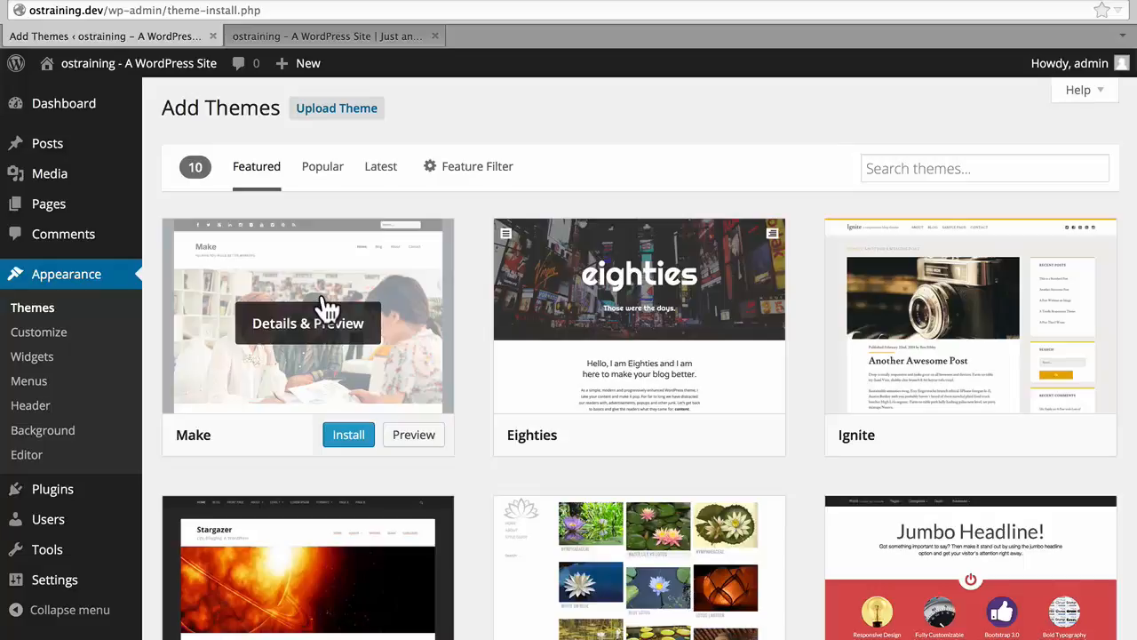
click(345, 438)
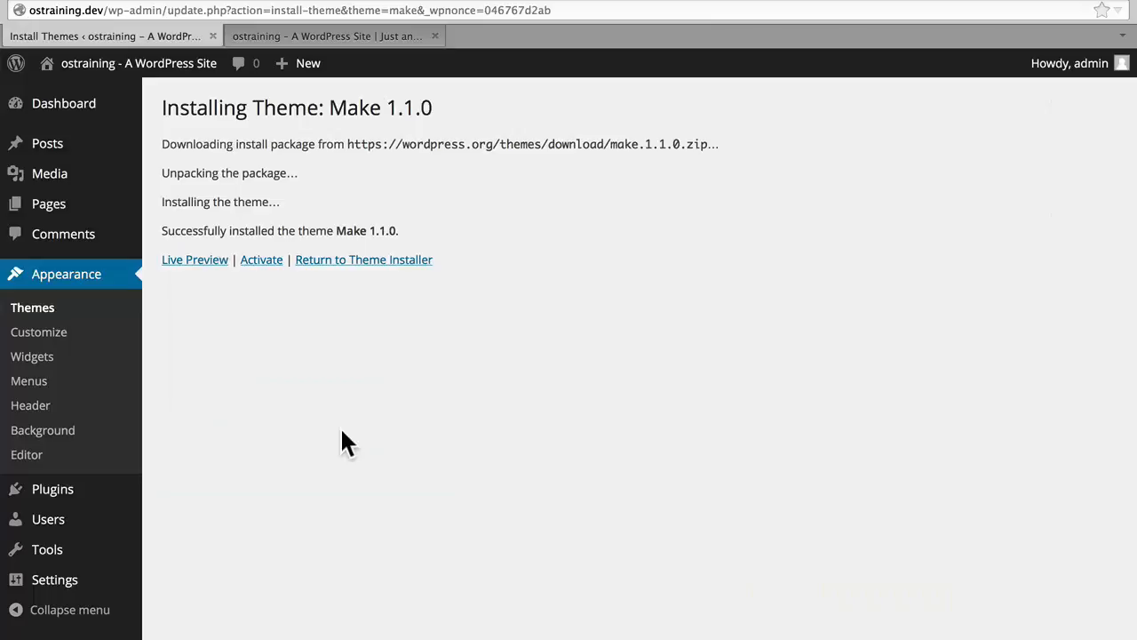
Step: Activate the installed Make theme and reload the site's front page to show it
click(259, 278)
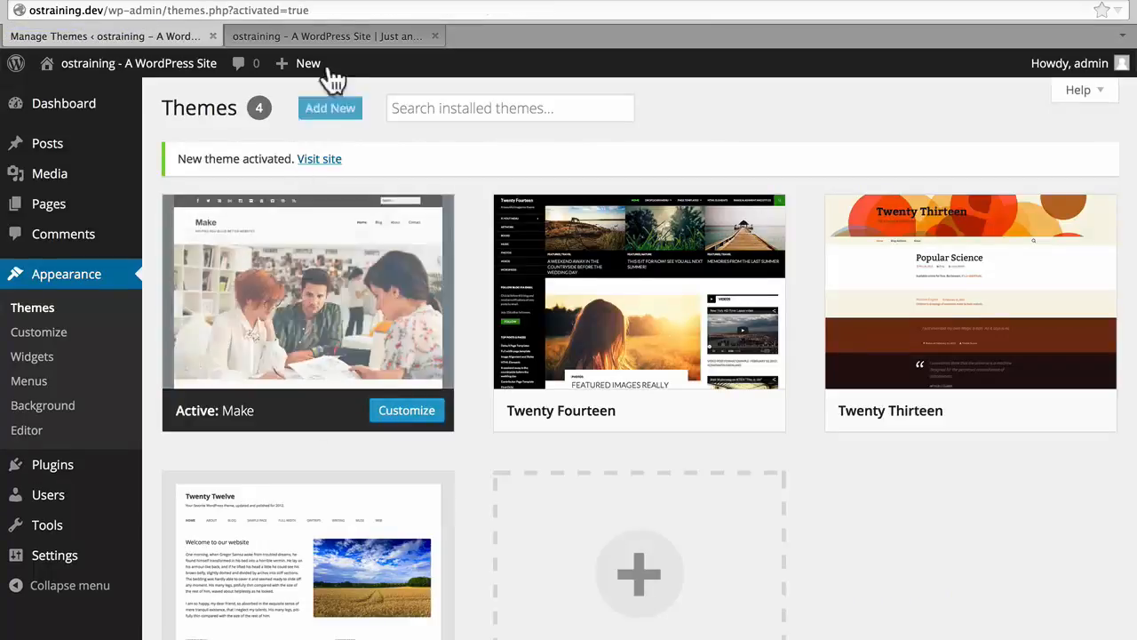
click(315, 35)
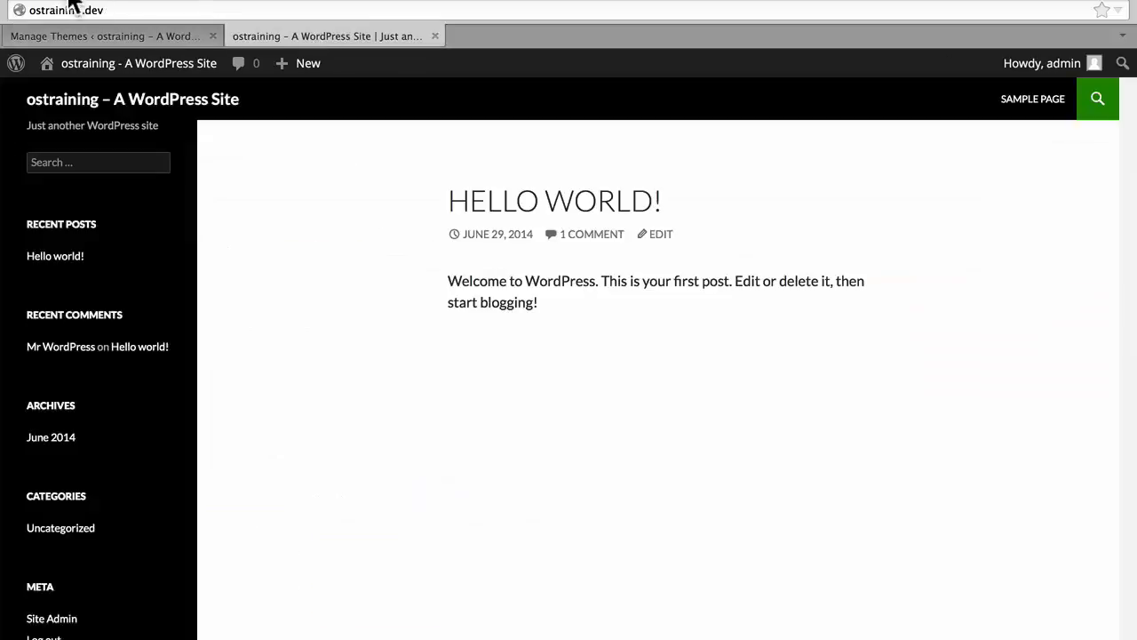
key(super+r)
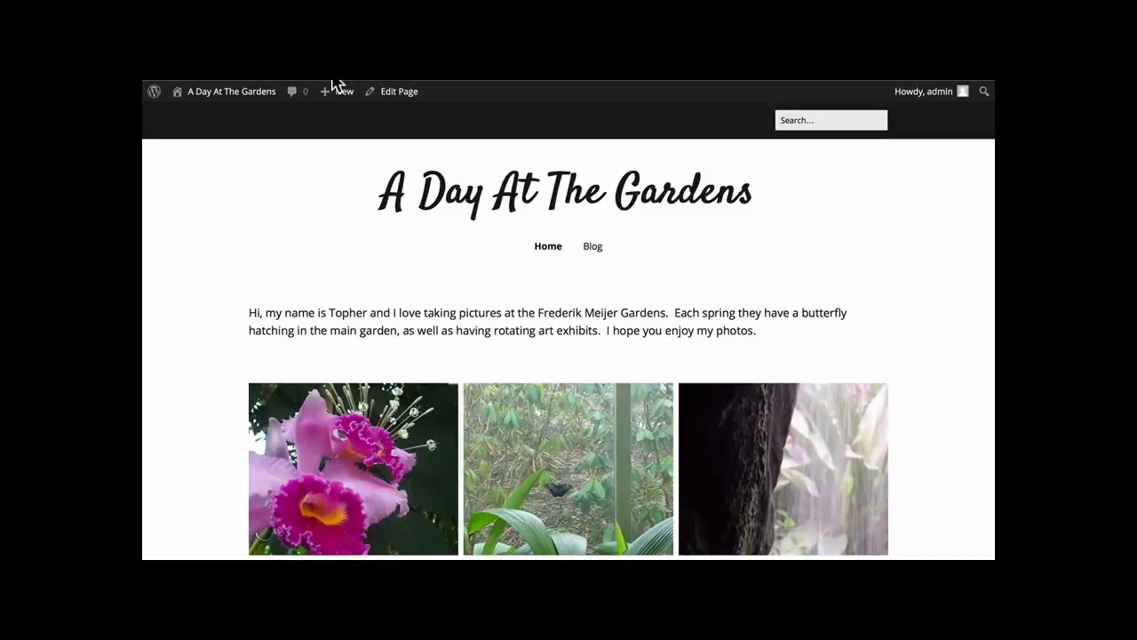
Step: Go from the A Day At The Gardens front page to the theme customizer and expand its Header settings
click(225, 84)
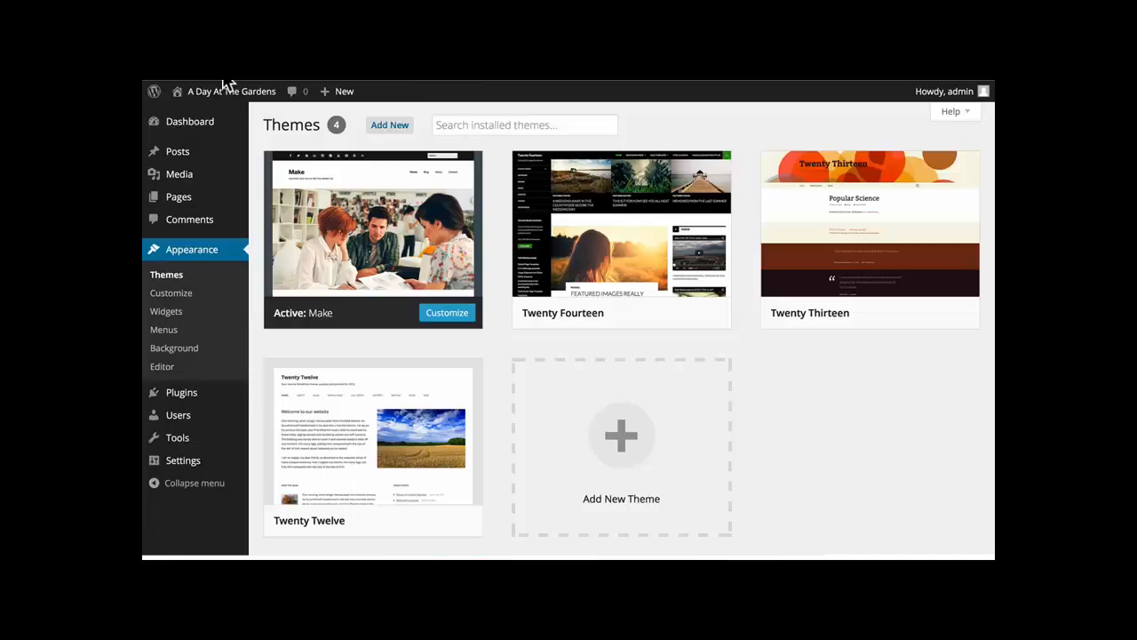
click(190, 294)
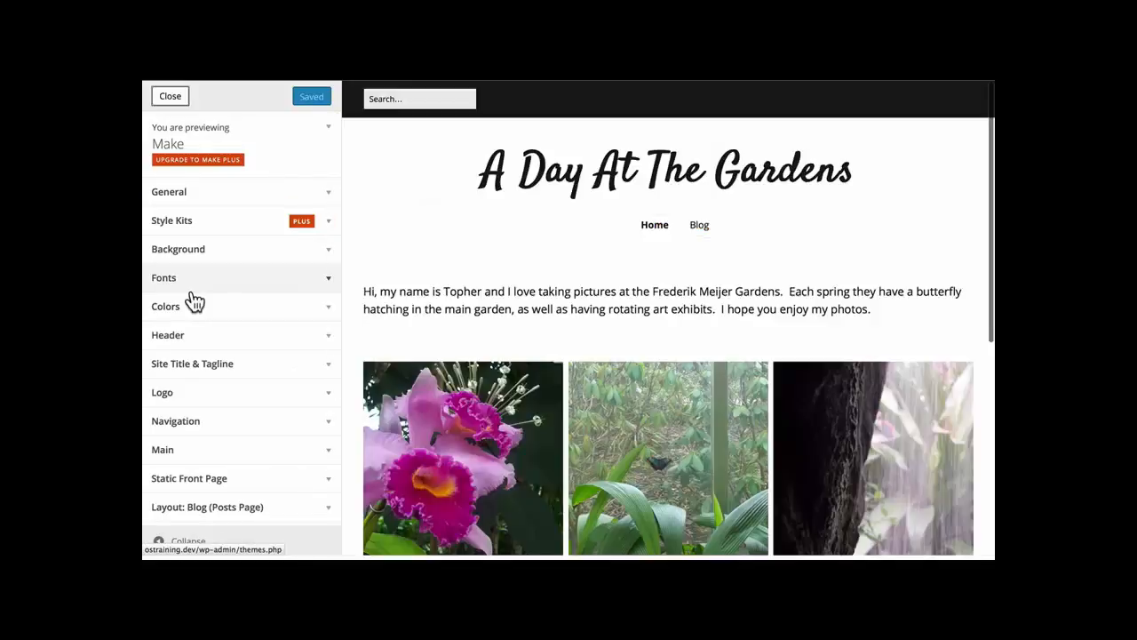
click(313, 343)
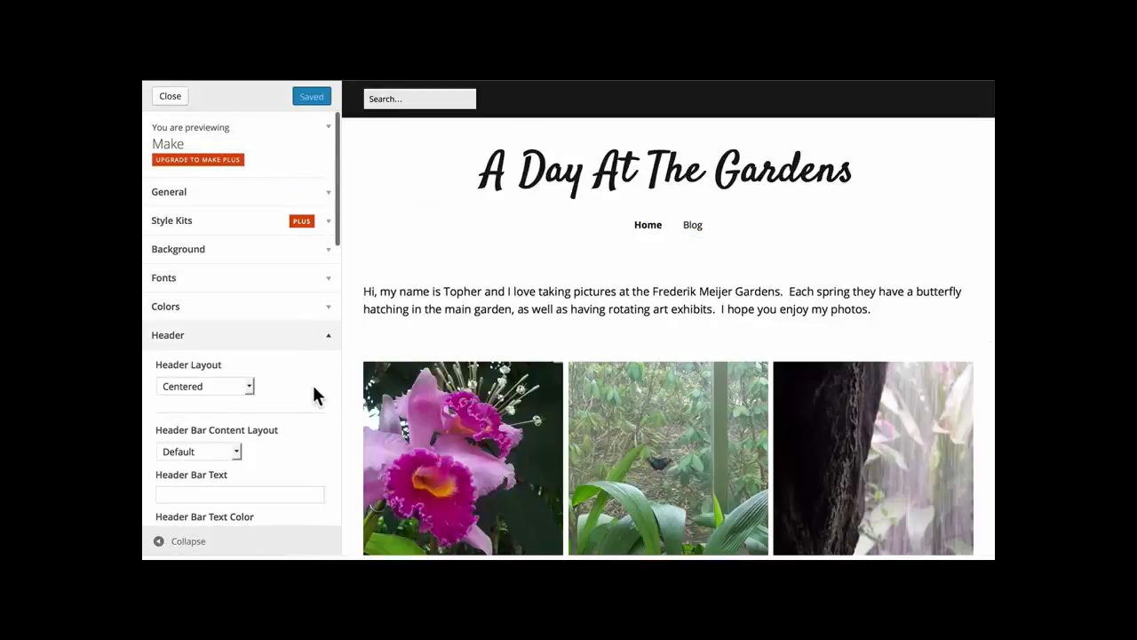
Step: Set the header background image to the previously uploaded photo of the glass house and gardens
scroll(311, 382, down, 5)
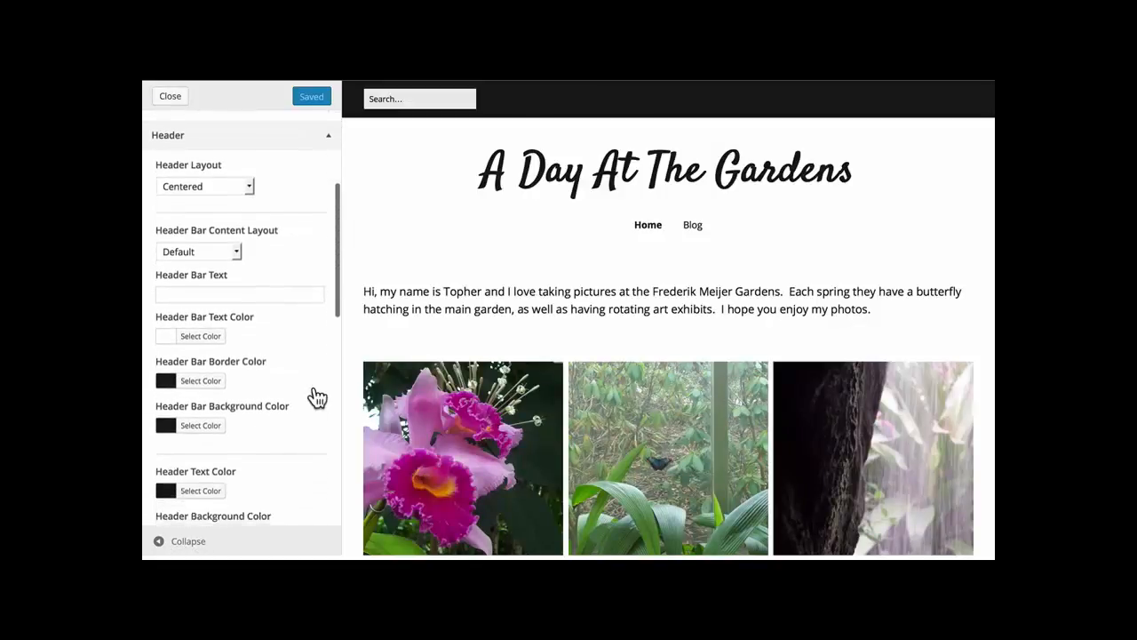
scroll(317, 398, down, 3)
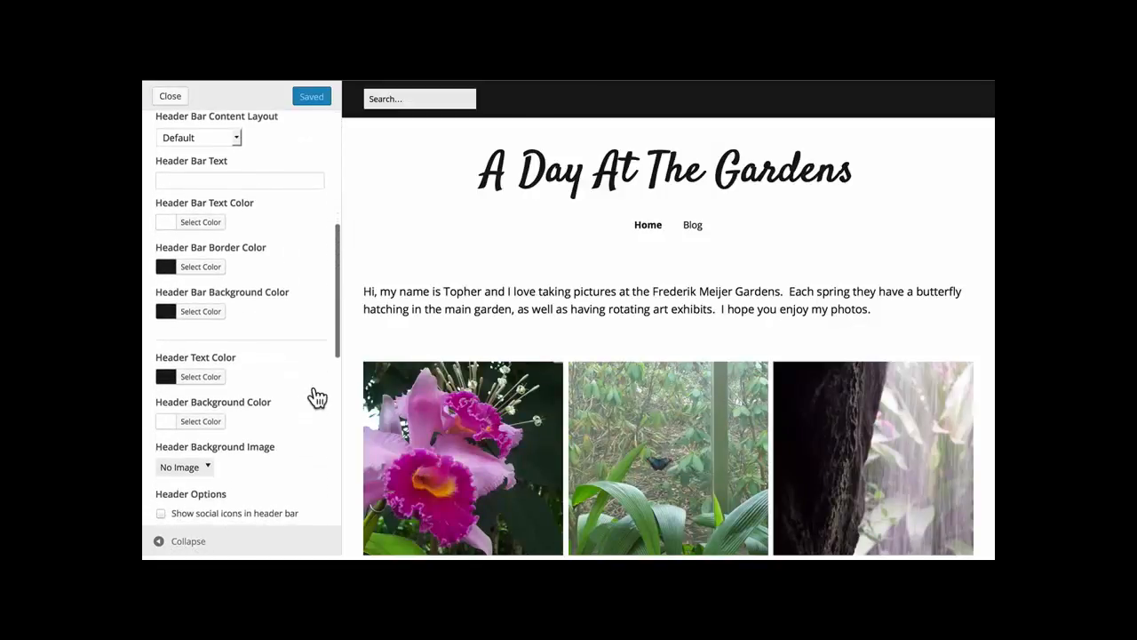
scroll(317, 397, down, 3)
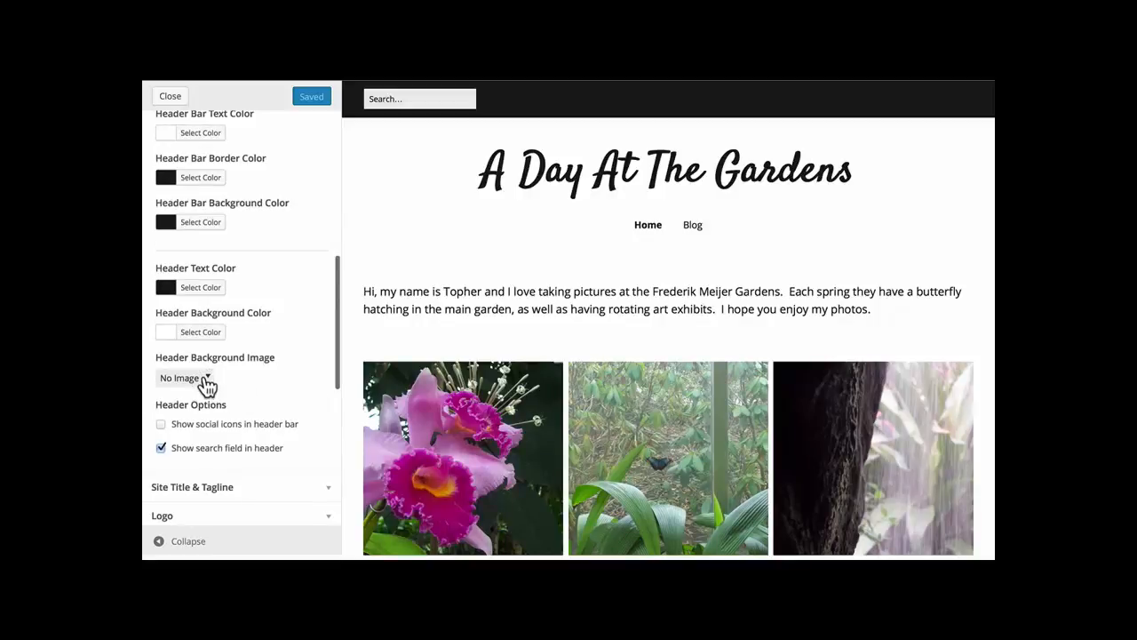
click(206, 378)
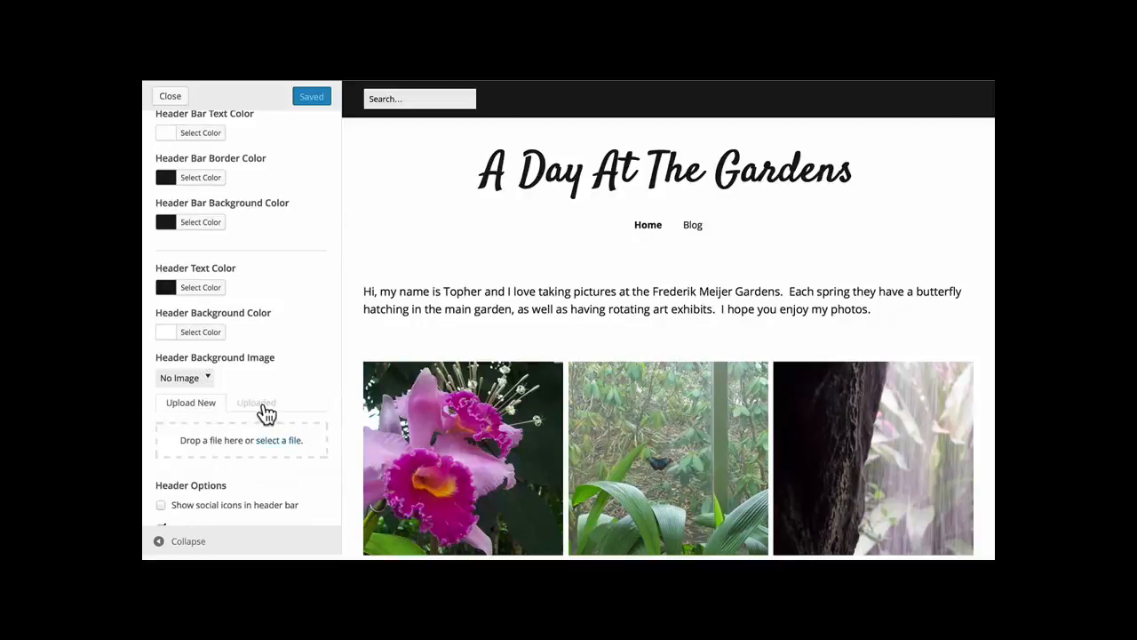
click(265, 406)
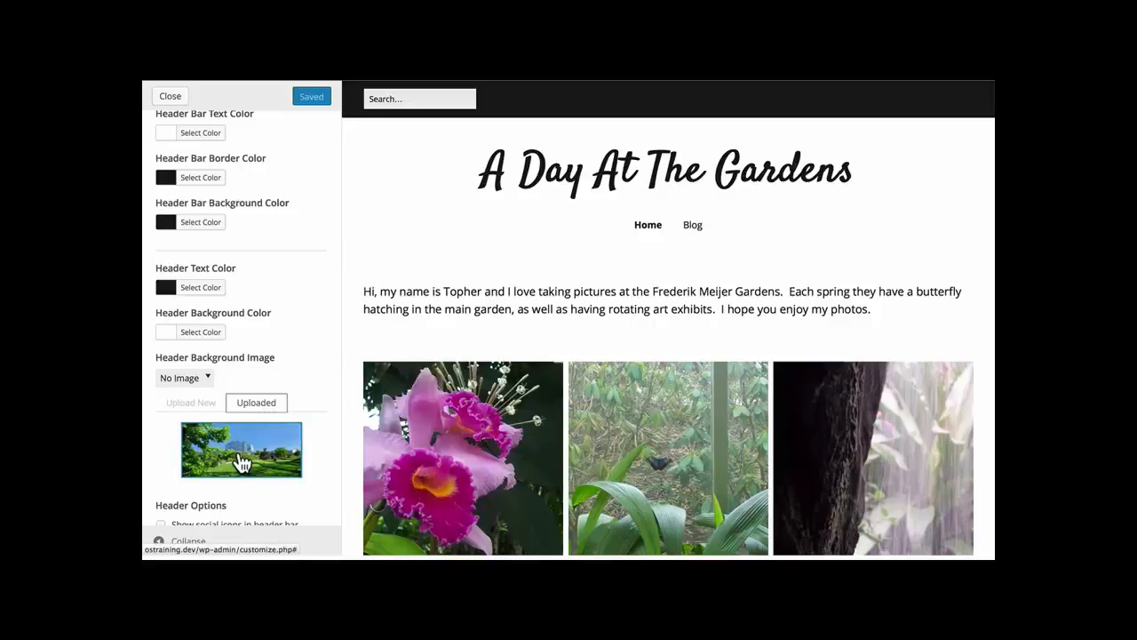
click(242, 460)
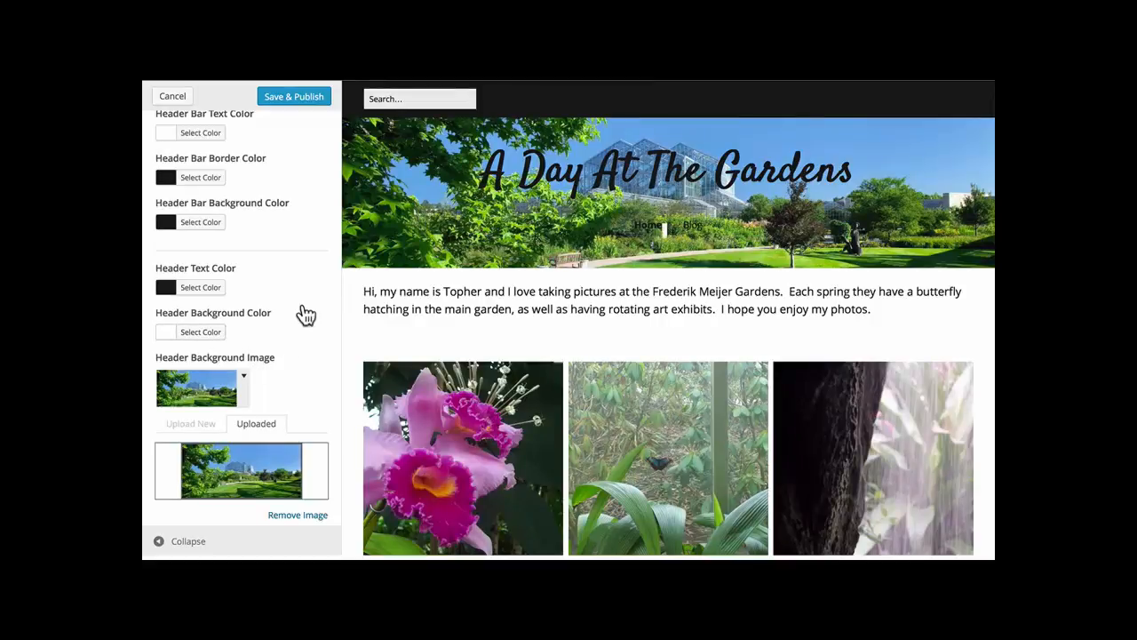
Step: Change the header text color to white (#ffffff) and collapse the Header settings
click(204, 290)
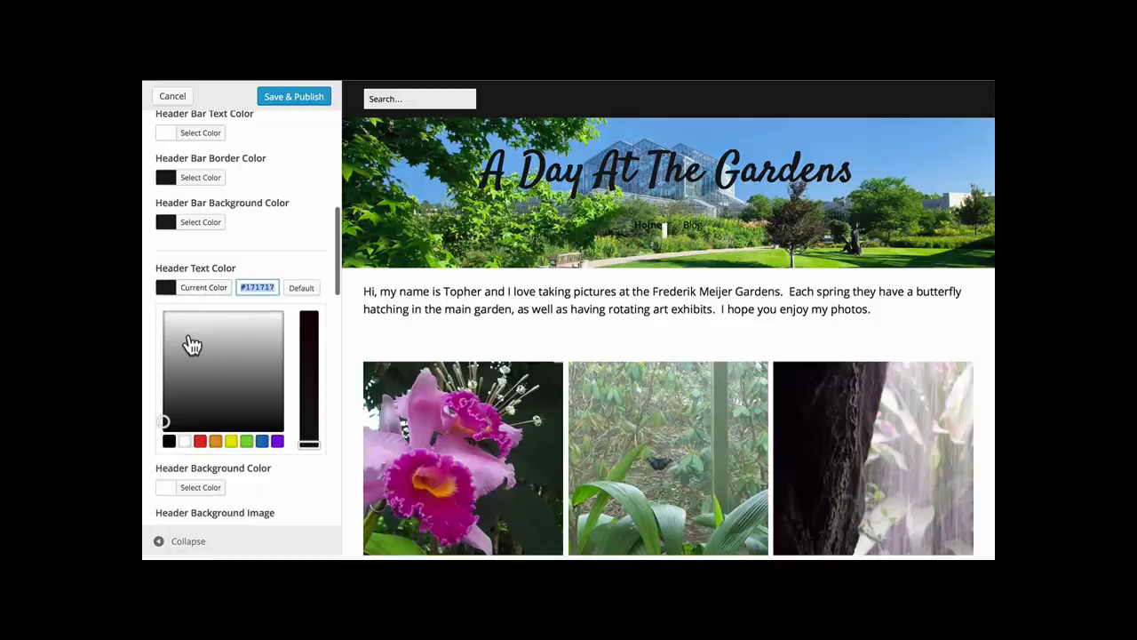
drag(188, 335, 151, 293)
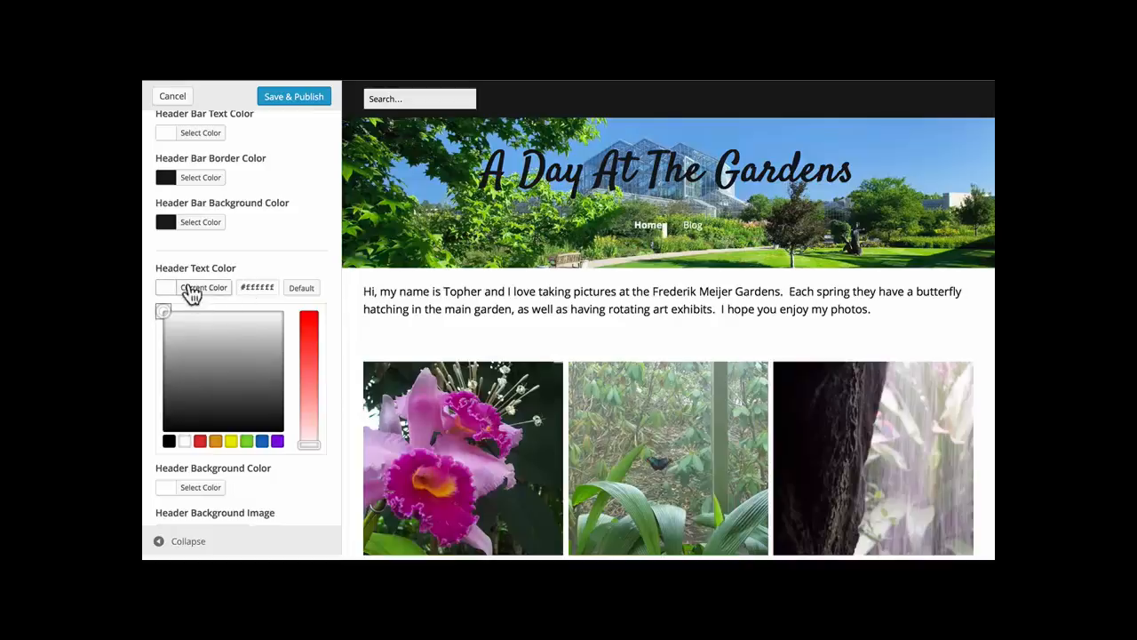
scroll(315, 174, up, 5)
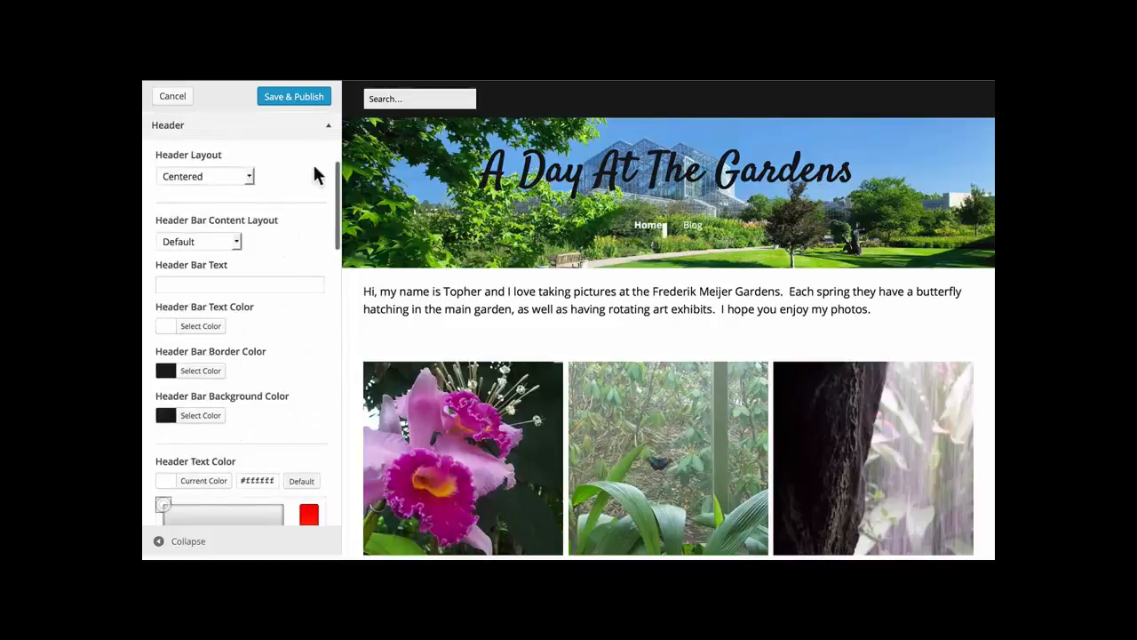
click(327, 130)
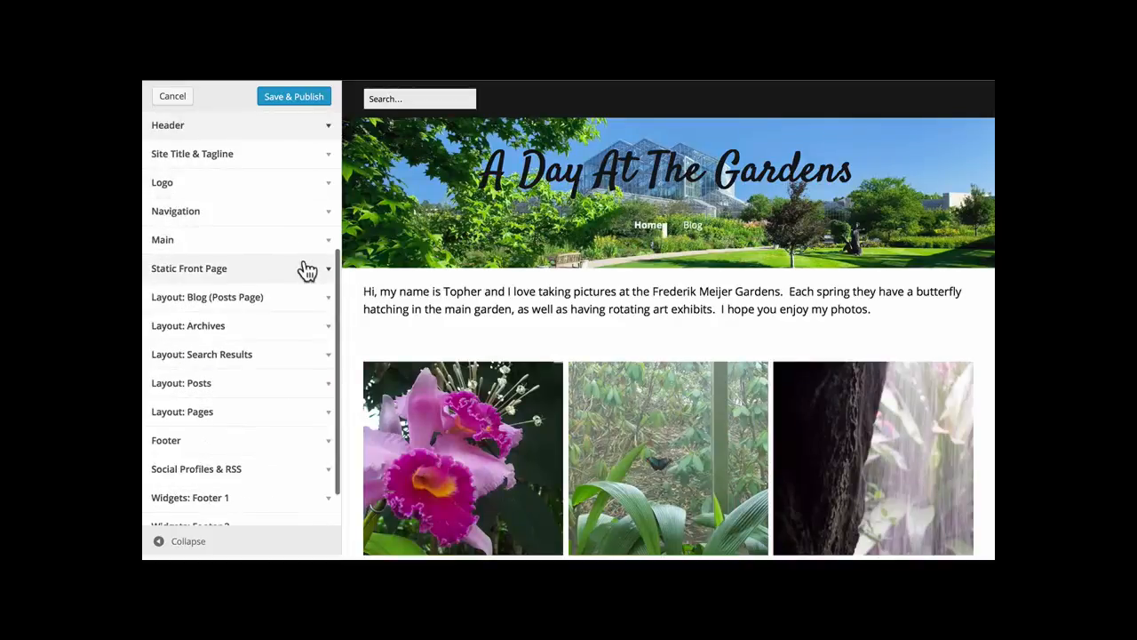
Step: Set the site title color to white (#ffffff) in the Site Title & Tagline settings
click(329, 159)
click(205, 205)
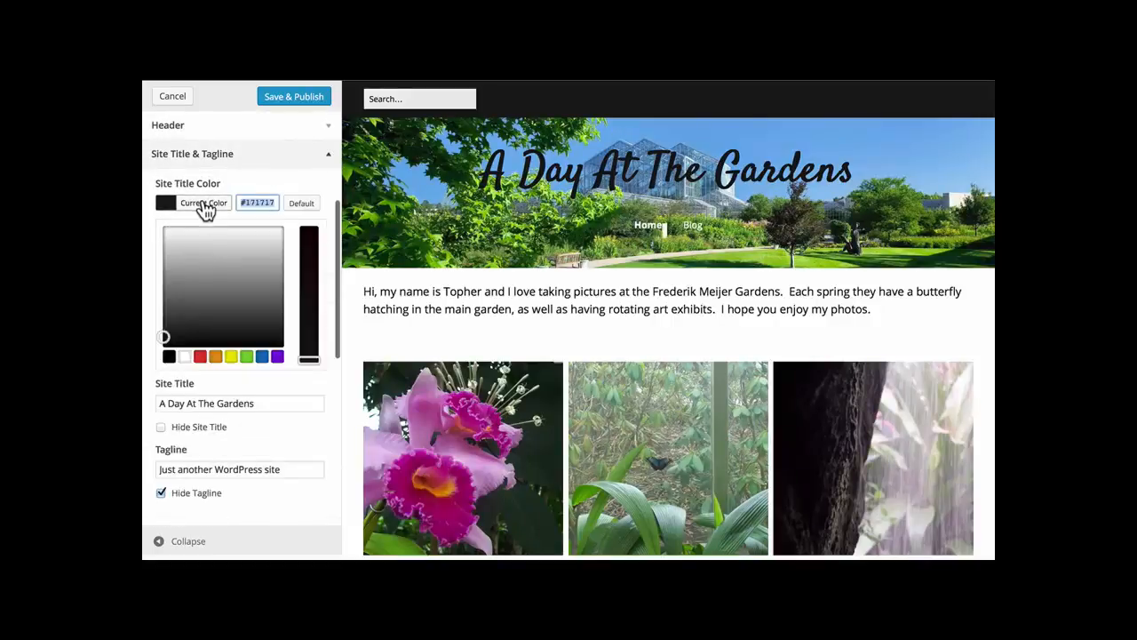
click(183, 260)
drag(183, 261, 146, 157)
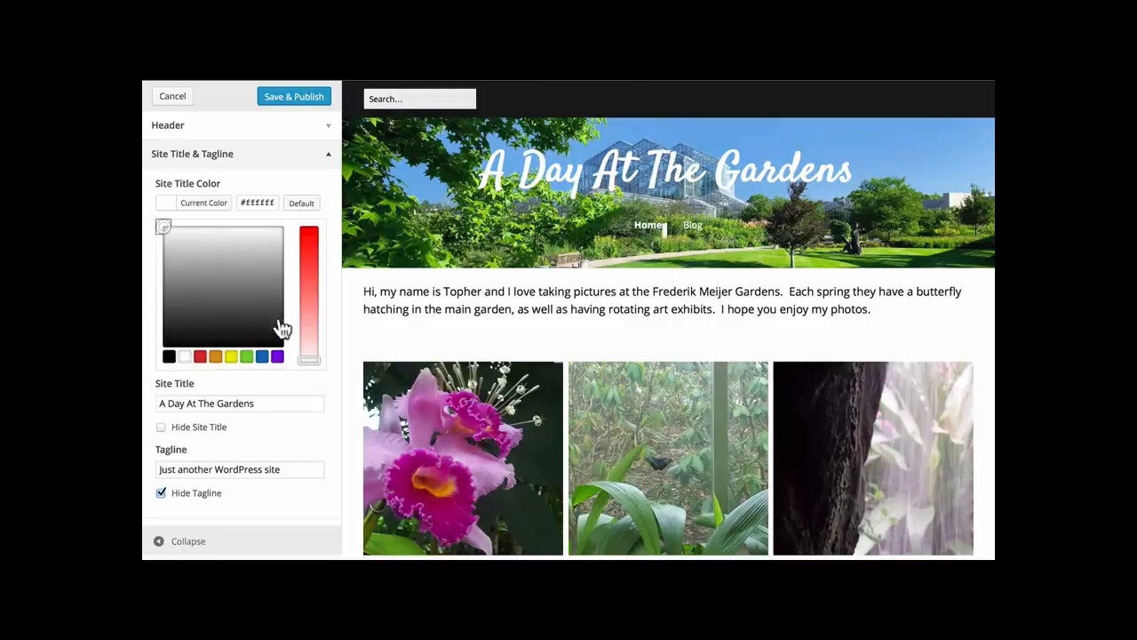
Step: Switch the header layout to Traditional and publish the customizer changes
click(325, 131)
click(249, 176)
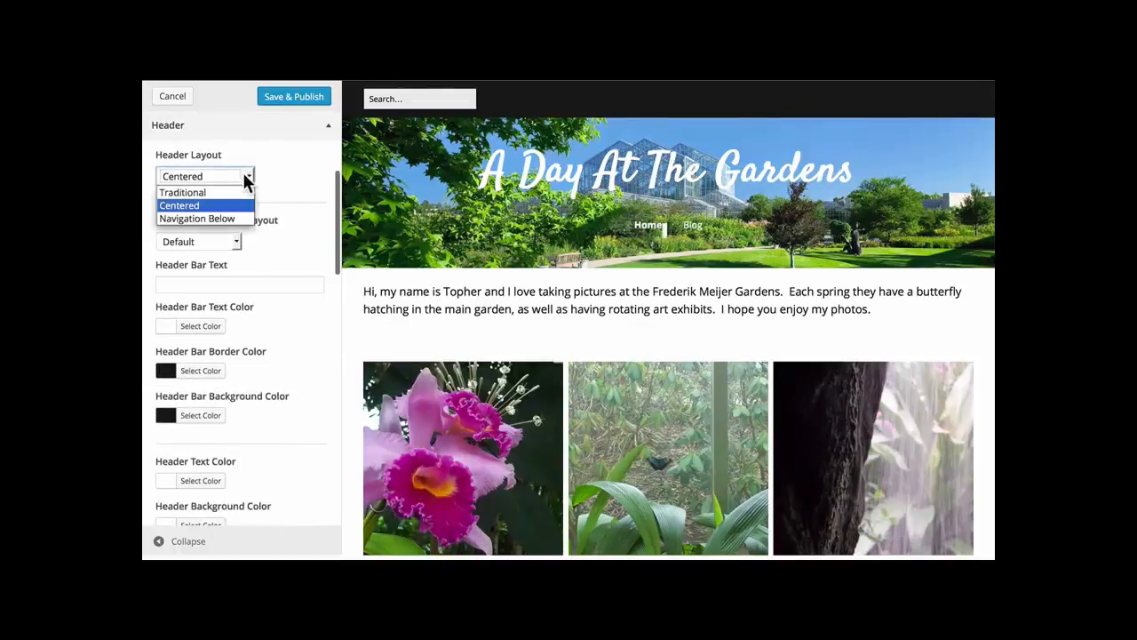
click(236, 192)
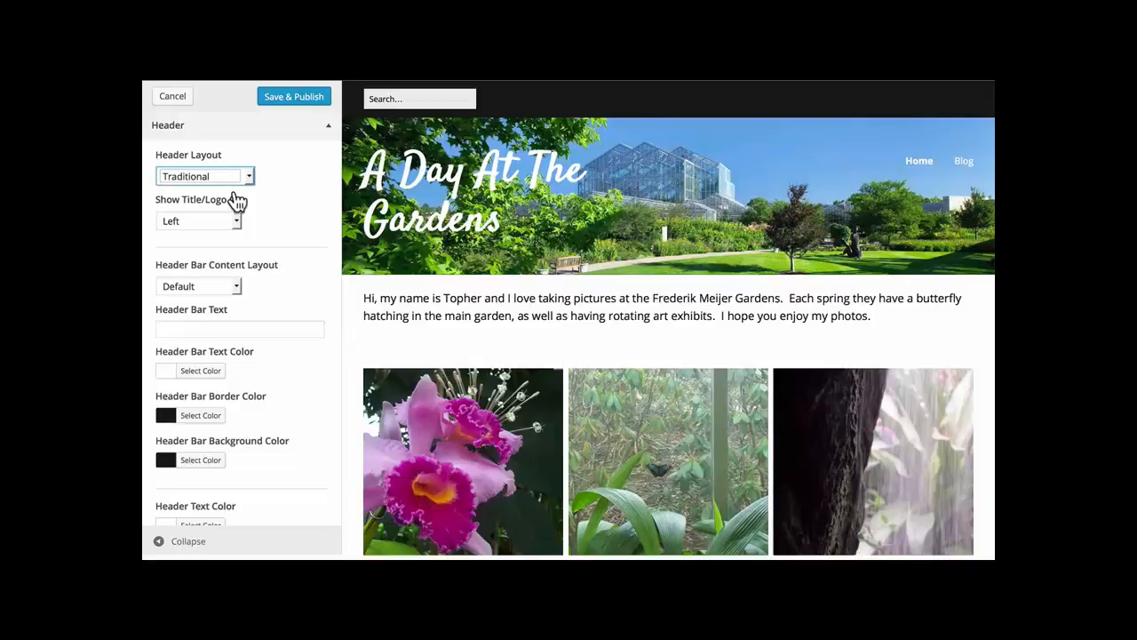
click(277, 113)
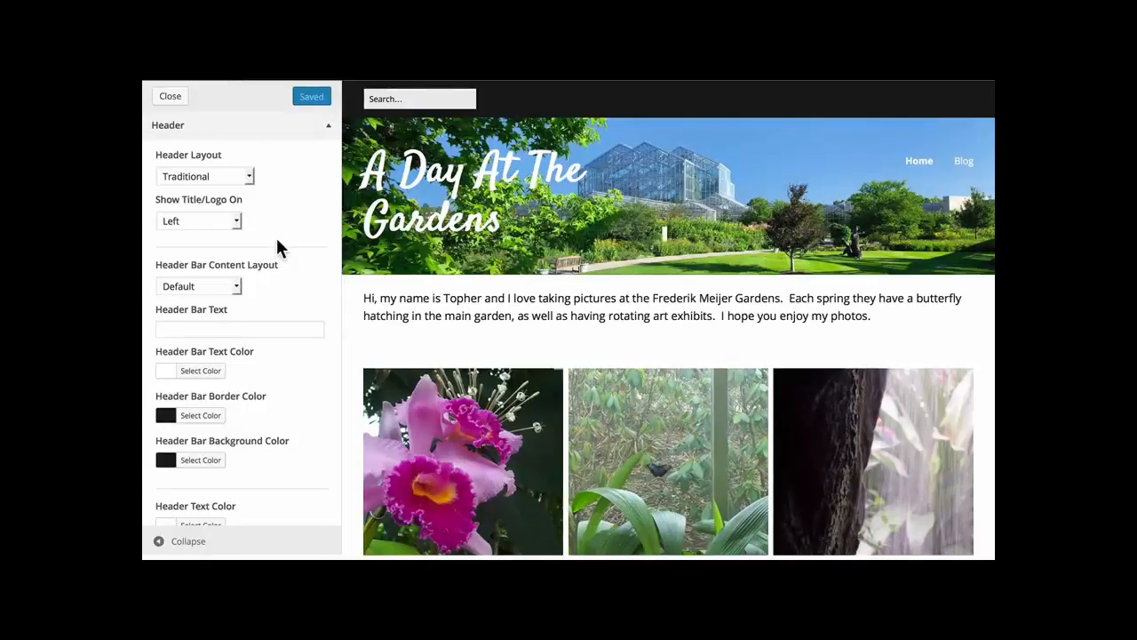
Step: Leave the customizer, retitle the Blog page as Photo Archive and update it
click(171, 97)
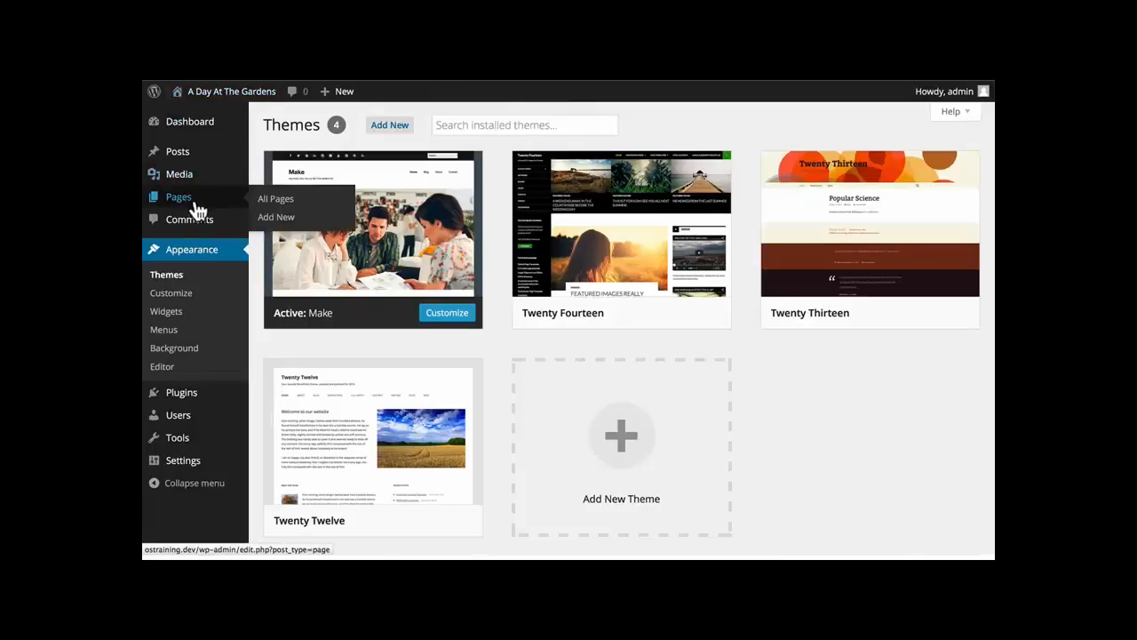
click(195, 205)
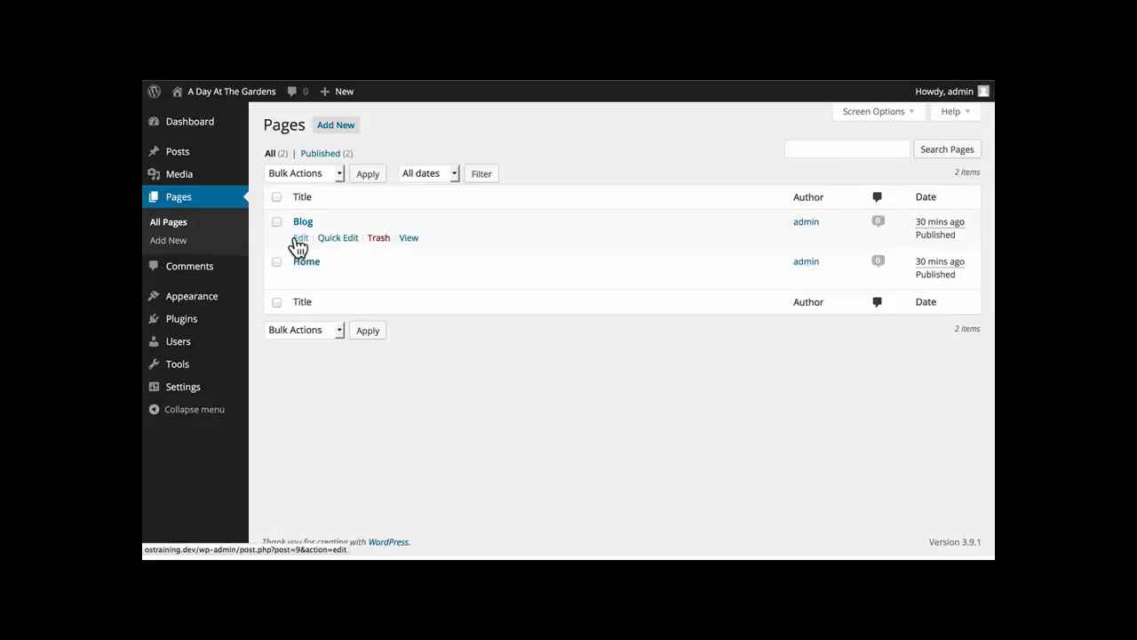
click(300, 240)
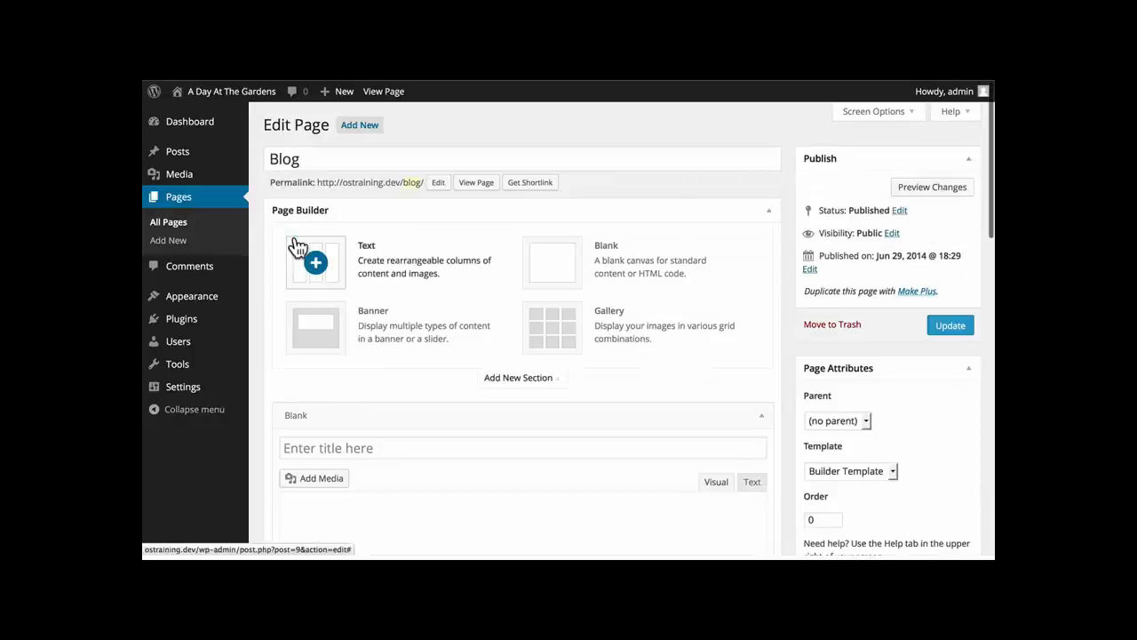
double_click(338, 162)
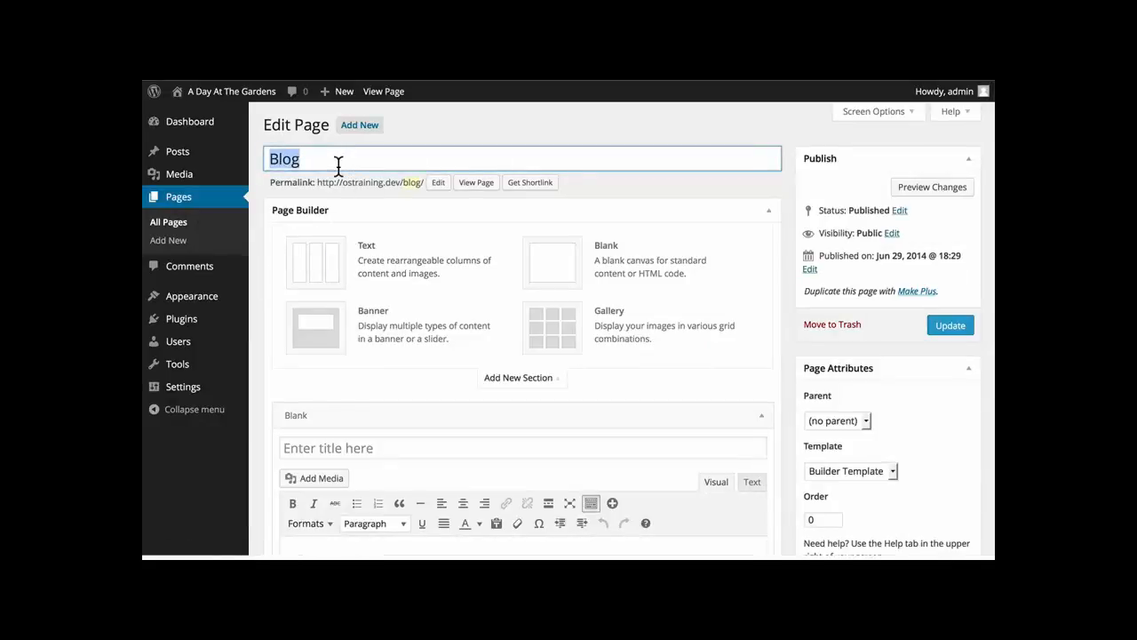
text(Photo A)
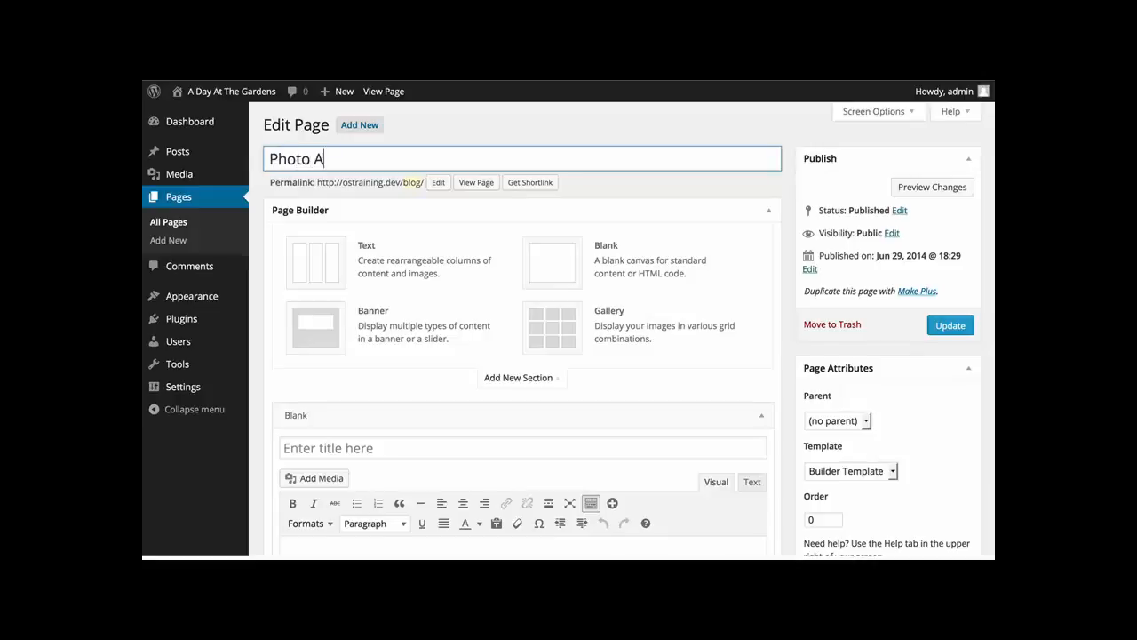
text(rchive)
click(945, 331)
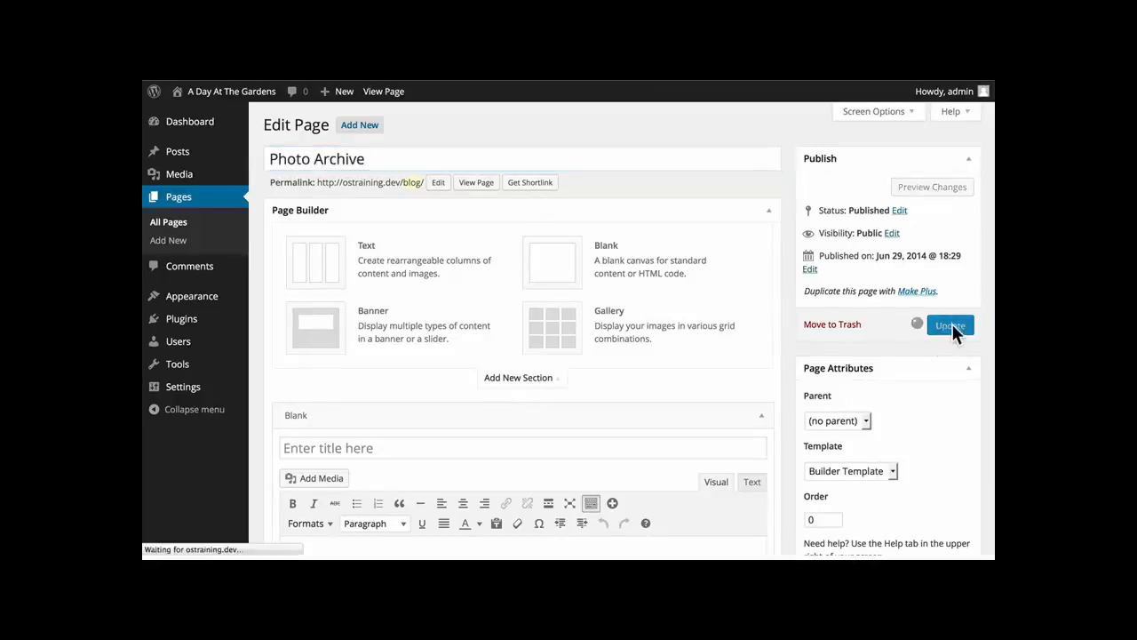
Step: View the site, go to its Photo Archive page and start the first post from there
click(384, 89)
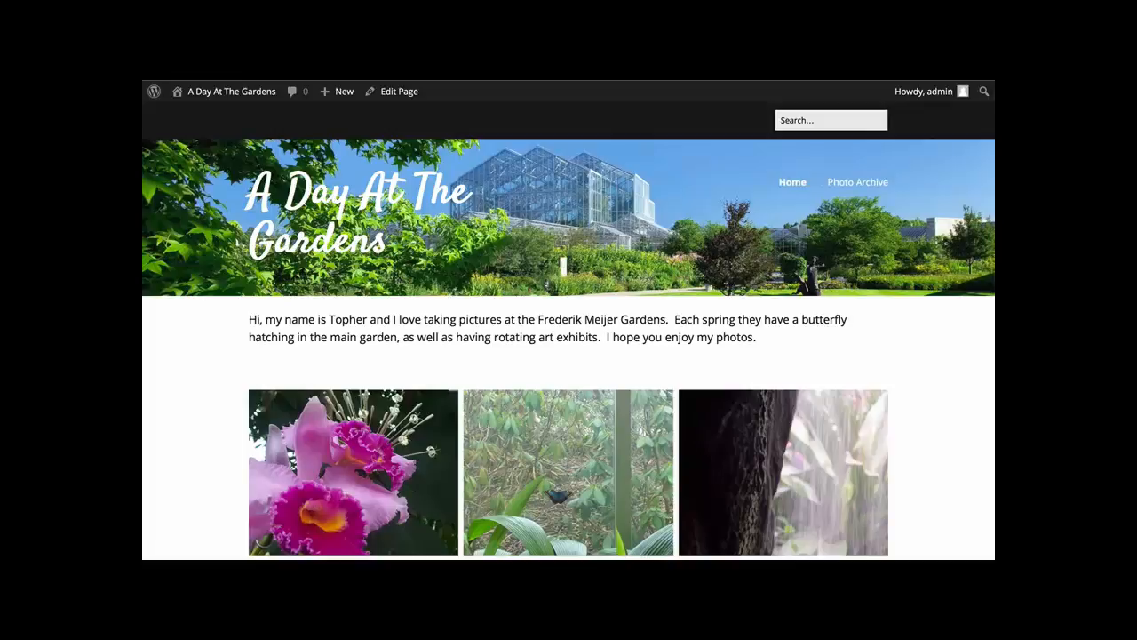
click(852, 187)
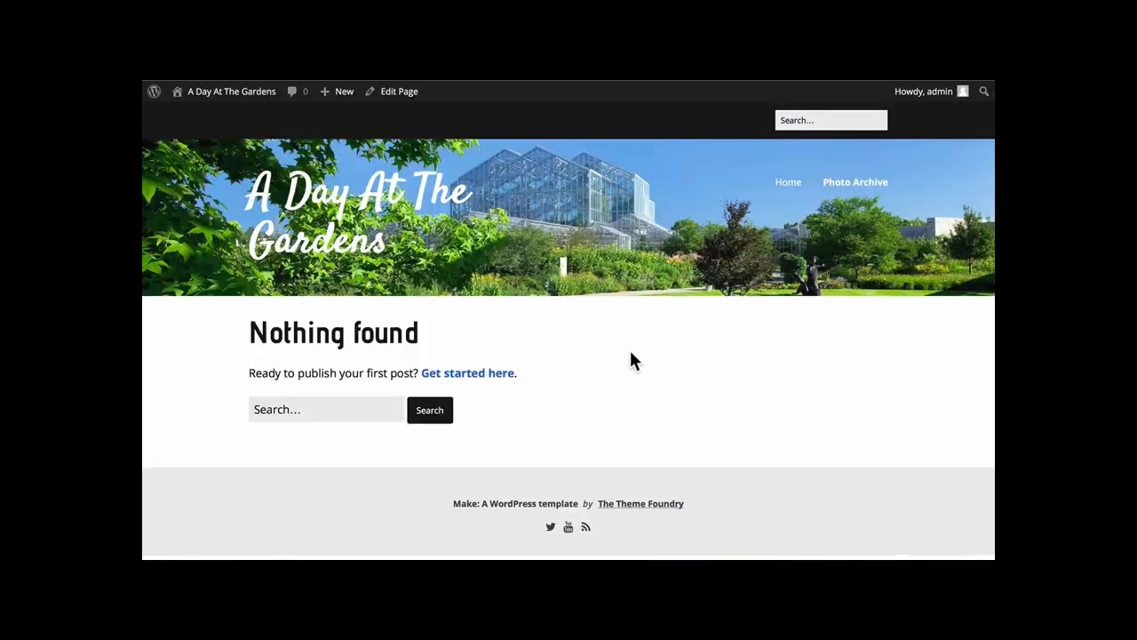
click(477, 374)
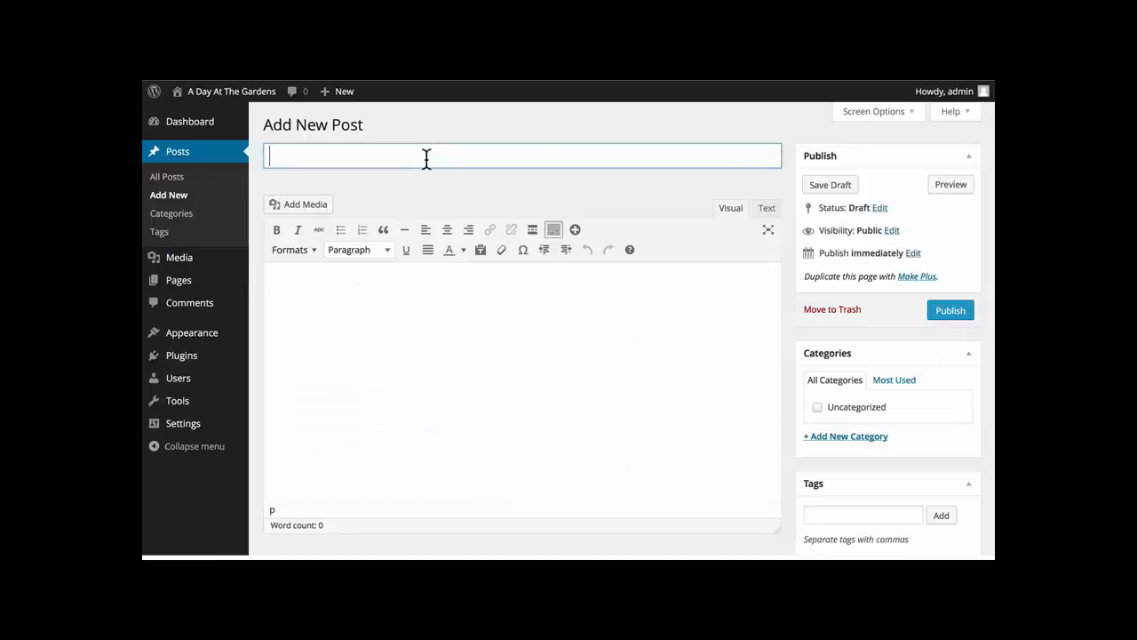
Step: Title the new post Day 1 and add a paragraph about the heat and the butterflies inside the glass house
text(Day 1)
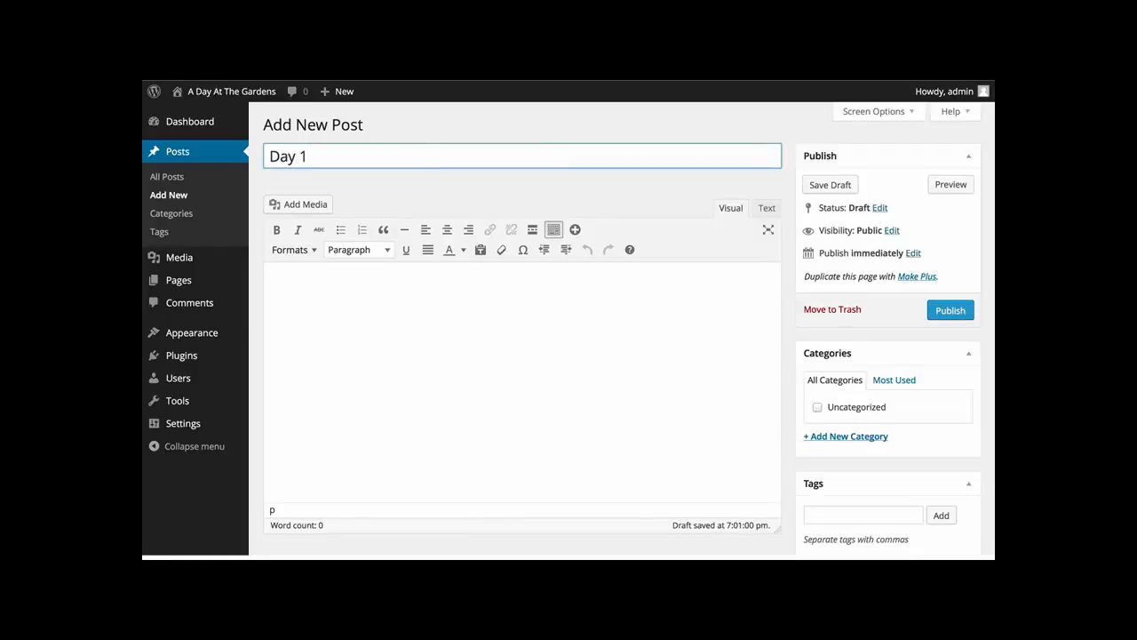
click(443, 309)
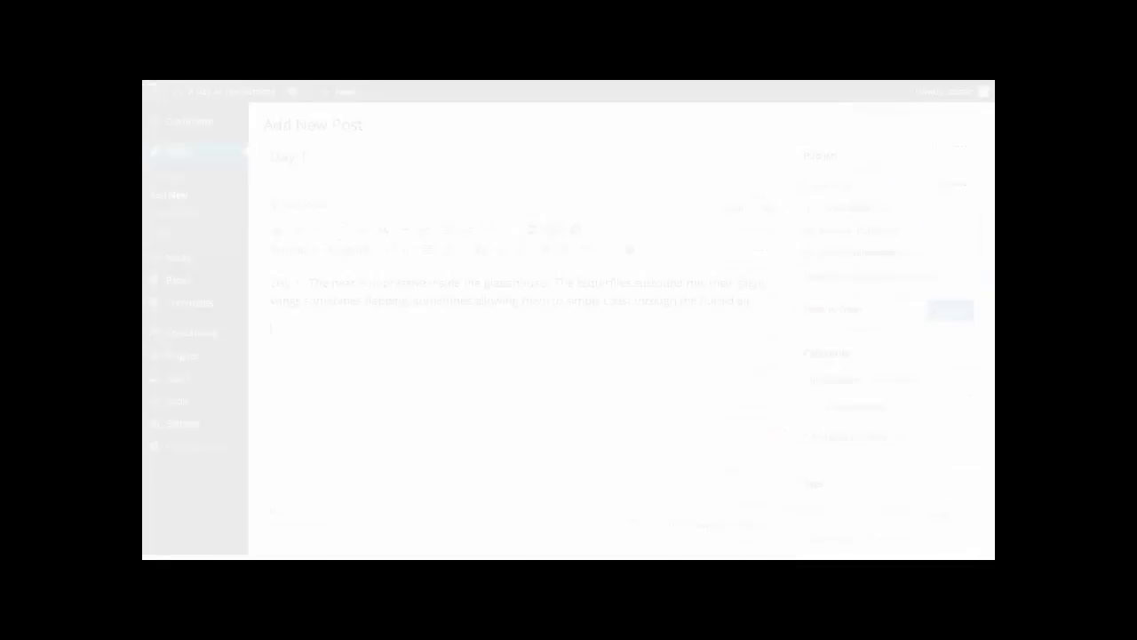
key(Return)
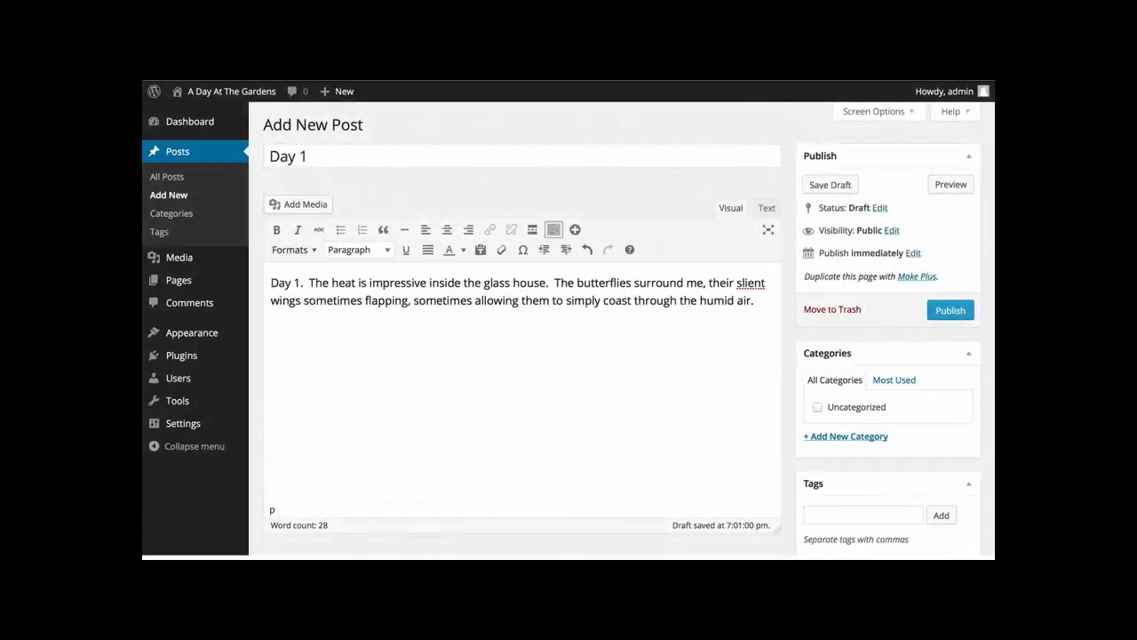
Step: Create a new gallery for the post from the nine consecutive media library images 2007-05-06-018.jpg through 2007-05-06-009.jpg
click(301, 207)
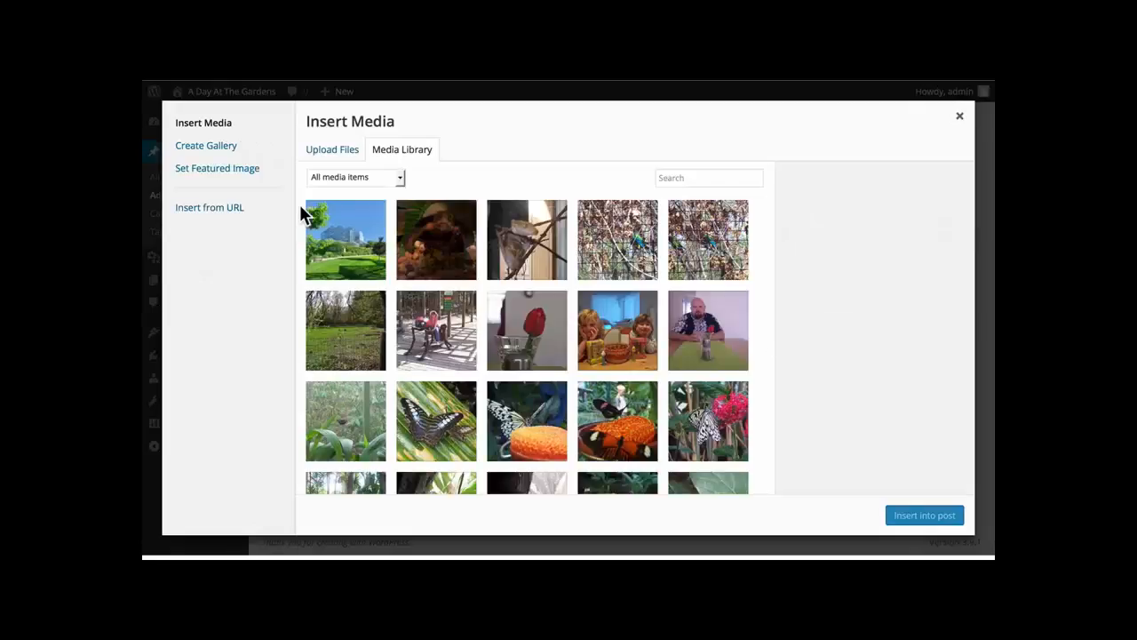
click(214, 147)
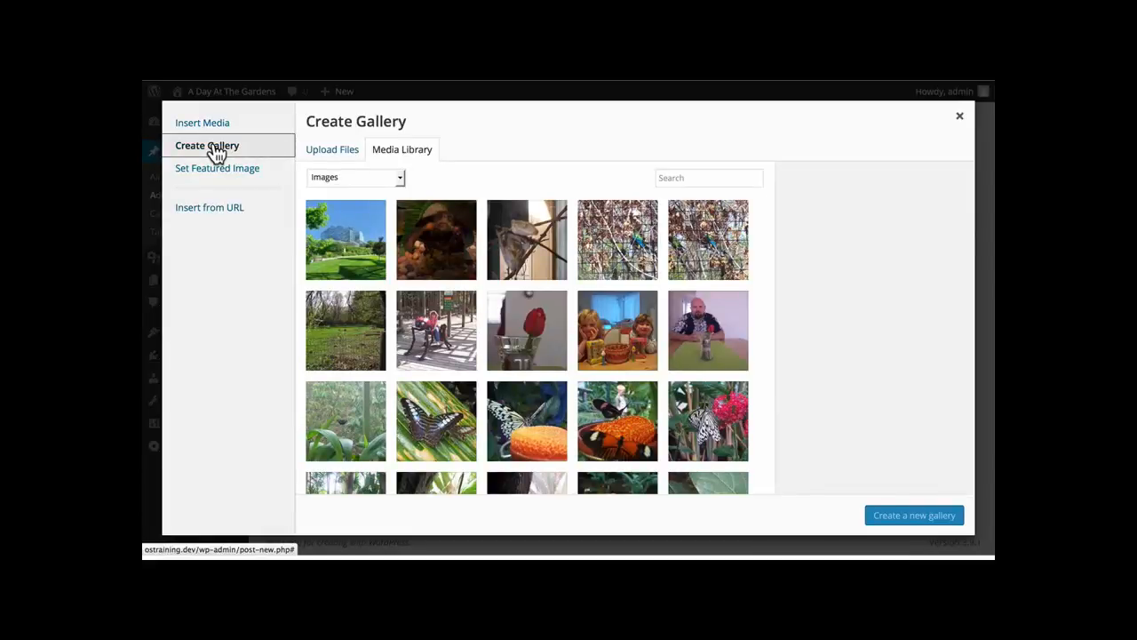
scroll(638, 336, down, 3)
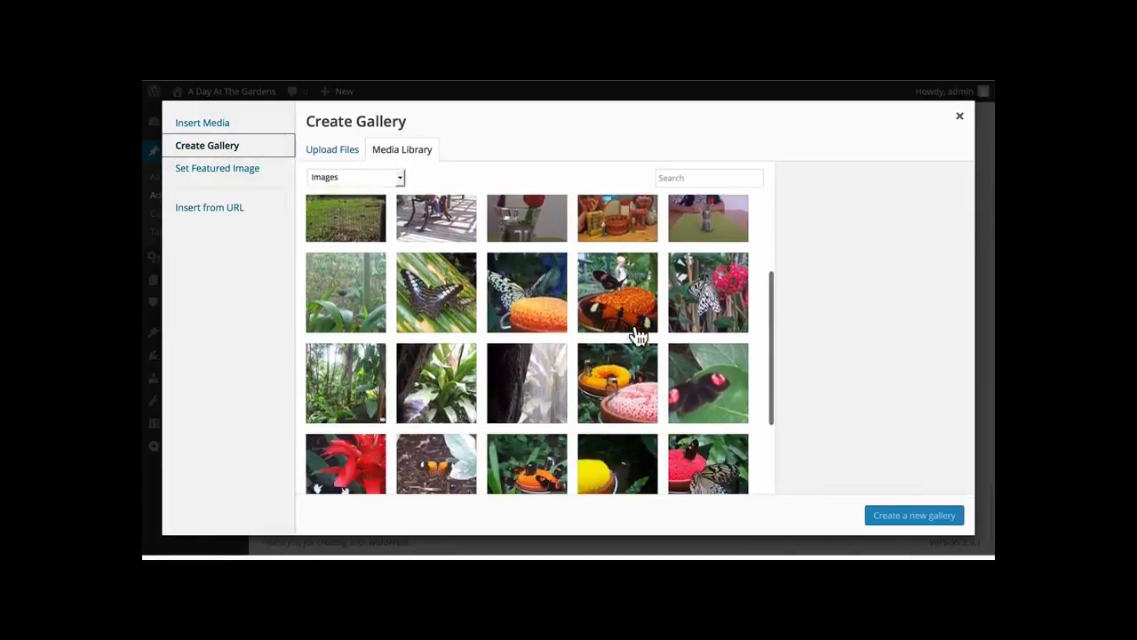
scroll(637, 336, down, 1)
scroll(638, 336, up, 1)
scroll(638, 336, down, 1)
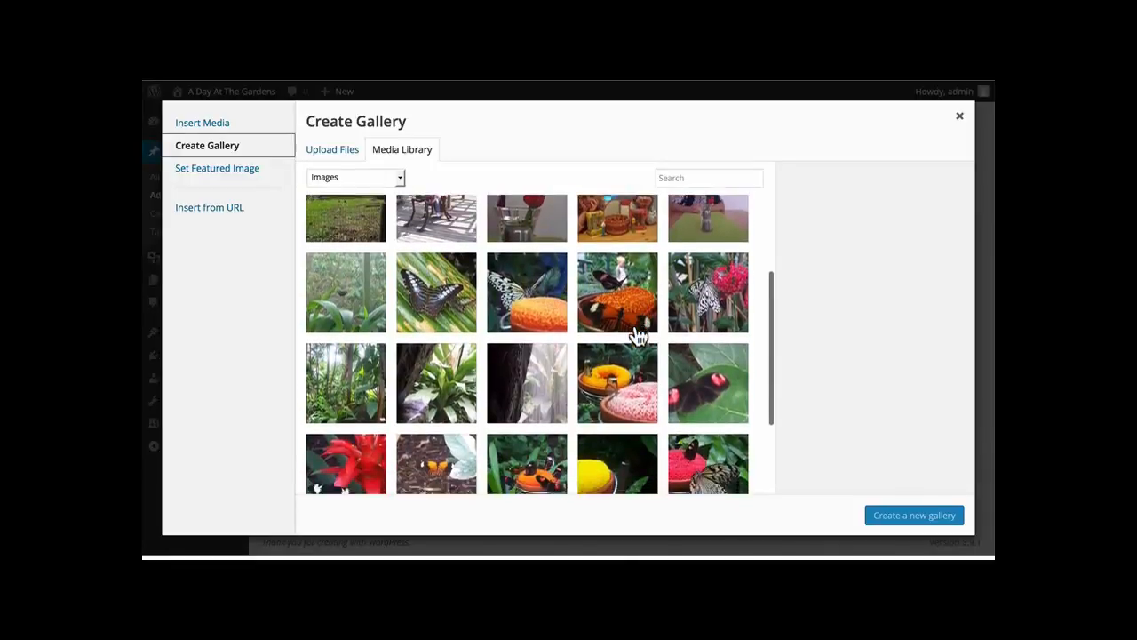
scroll(638, 336, down, 1)
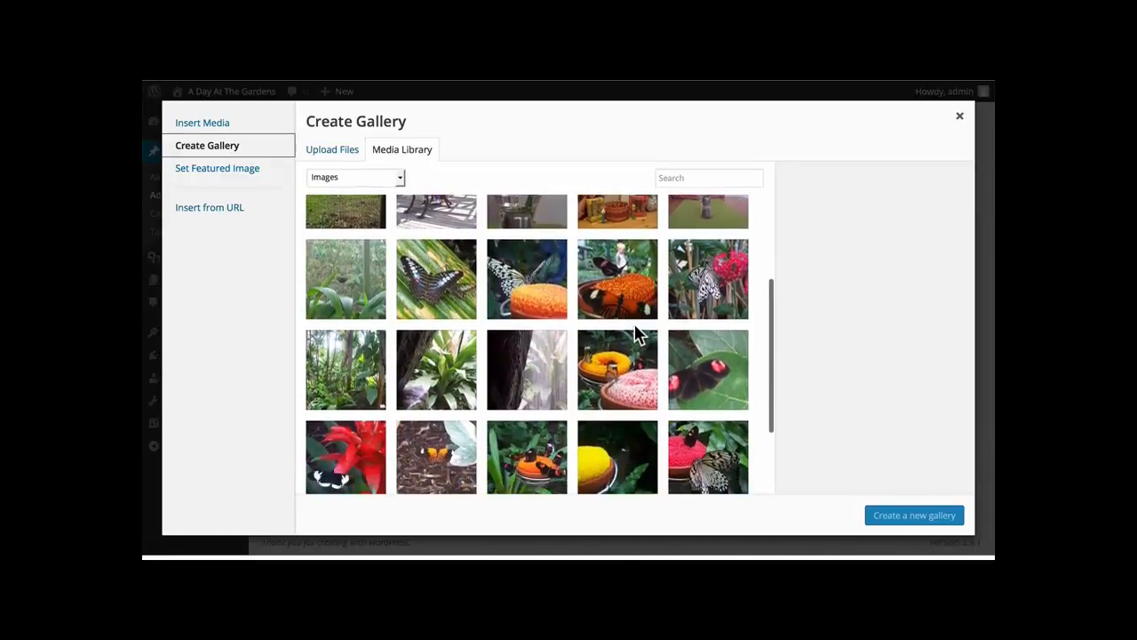
click(352, 290)
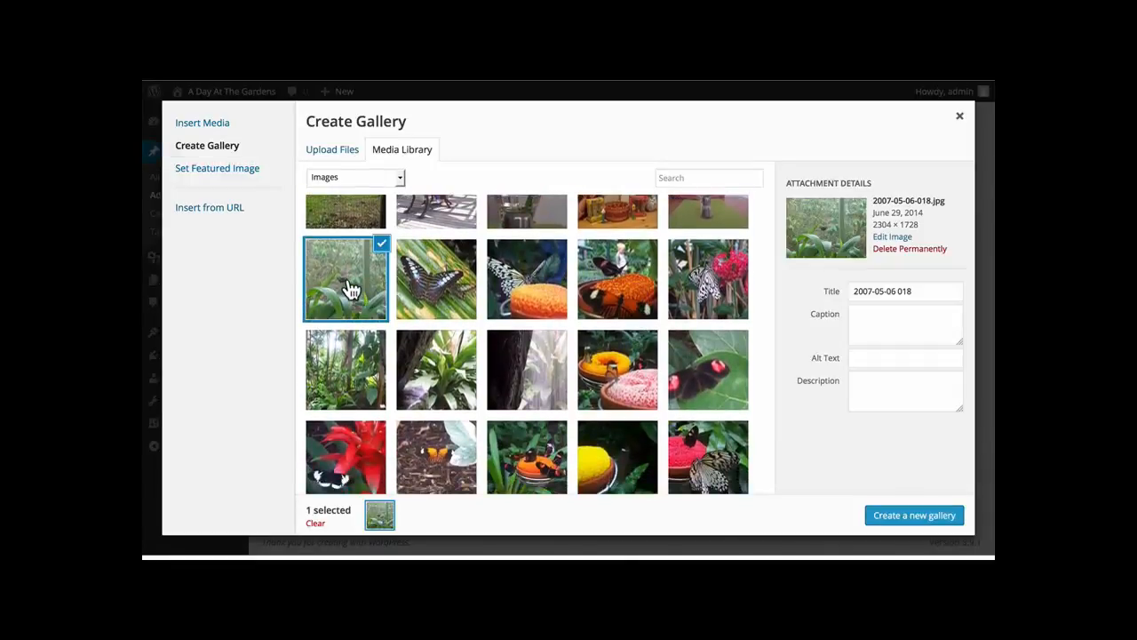
shift+click(627, 372)
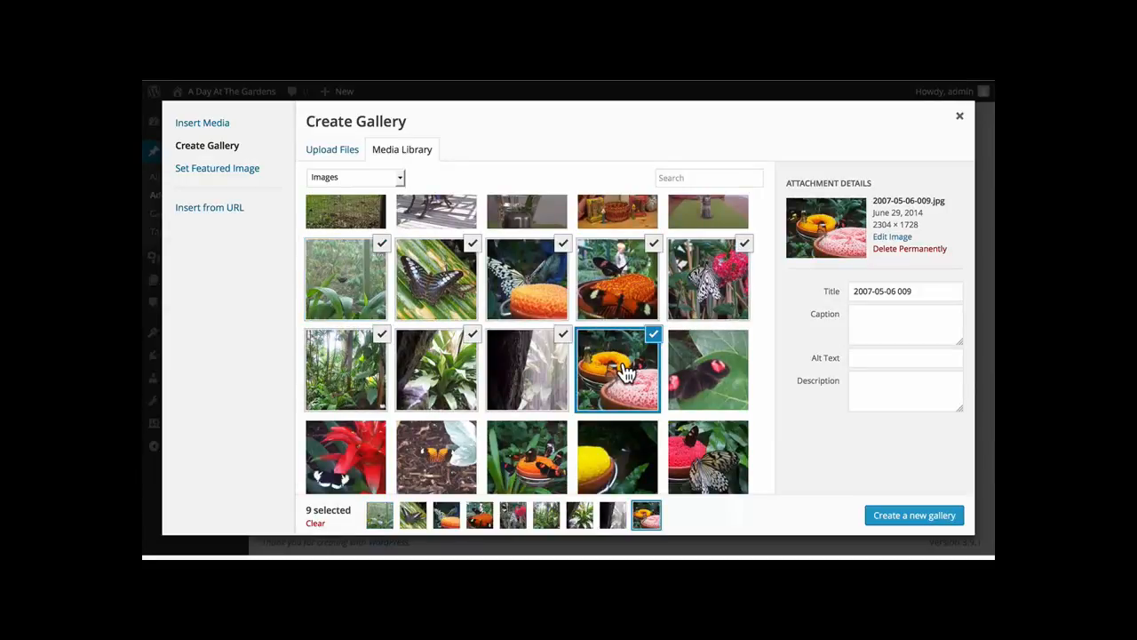
click(892, 518)
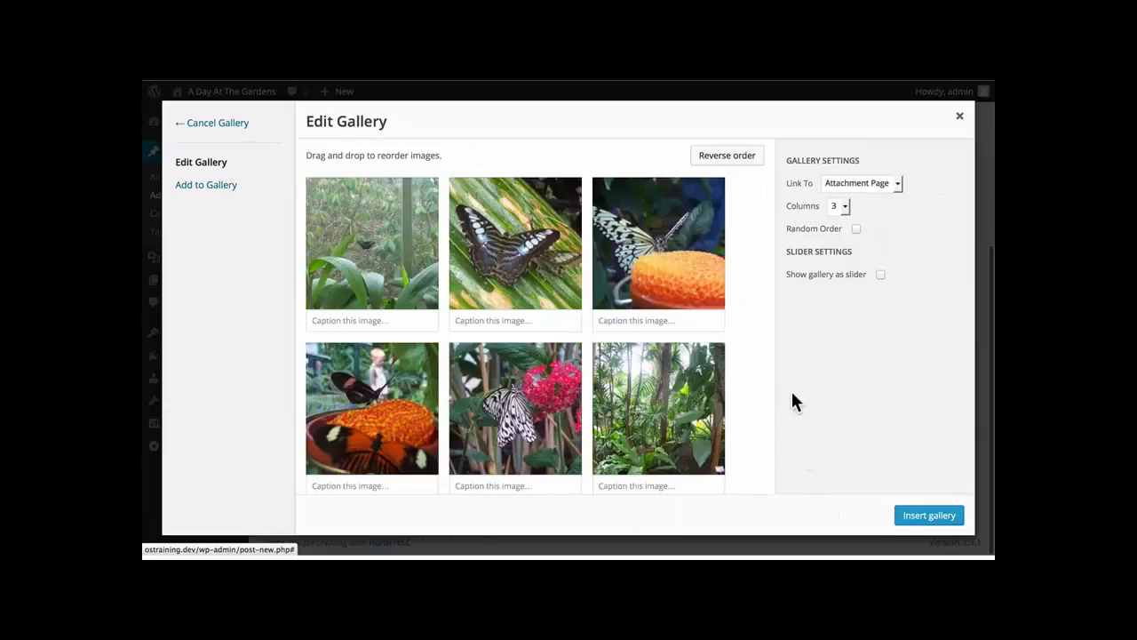
Step: Link the gallery images to their Media File and insert the gallery into the Day 1 post
scroll(756, 379, down, 3)
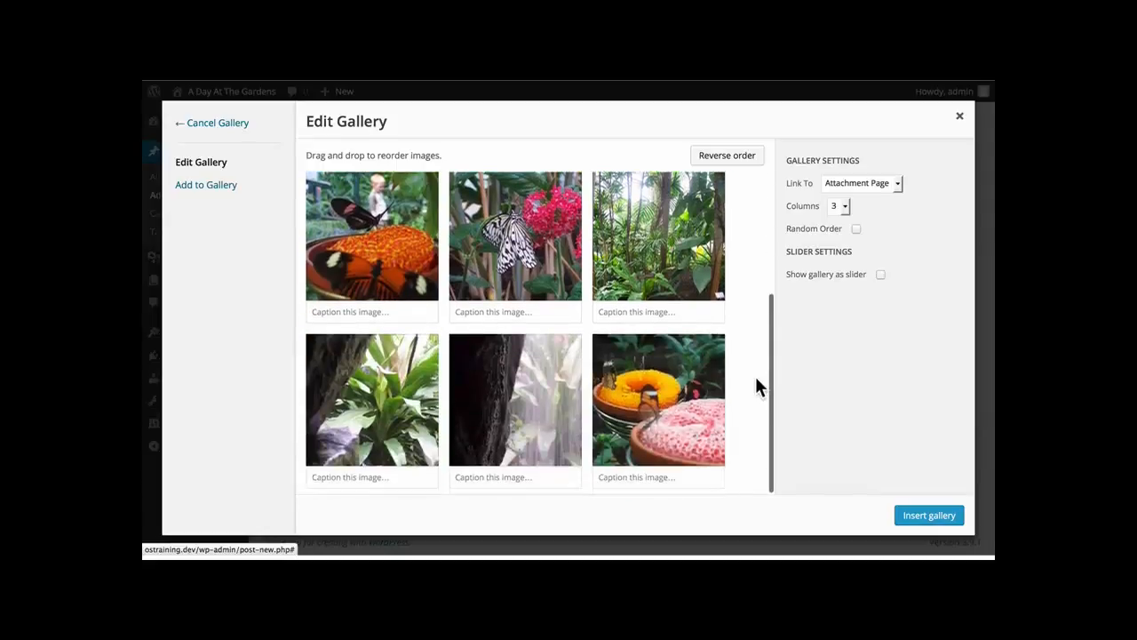
scroll(756, 379, up, 3)
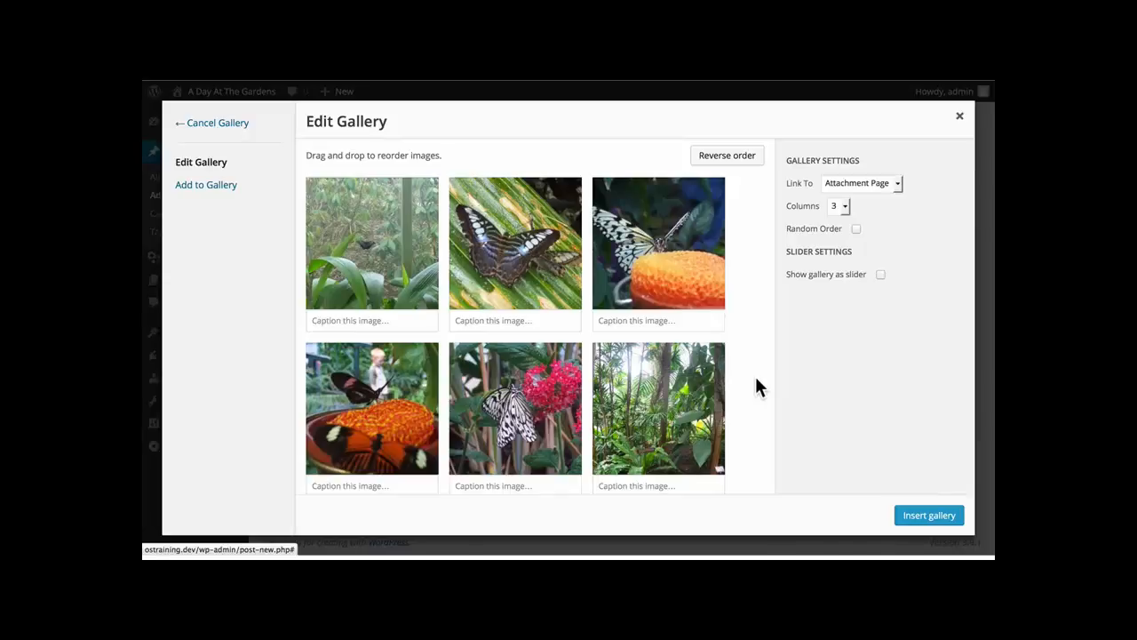
click(879, 179)
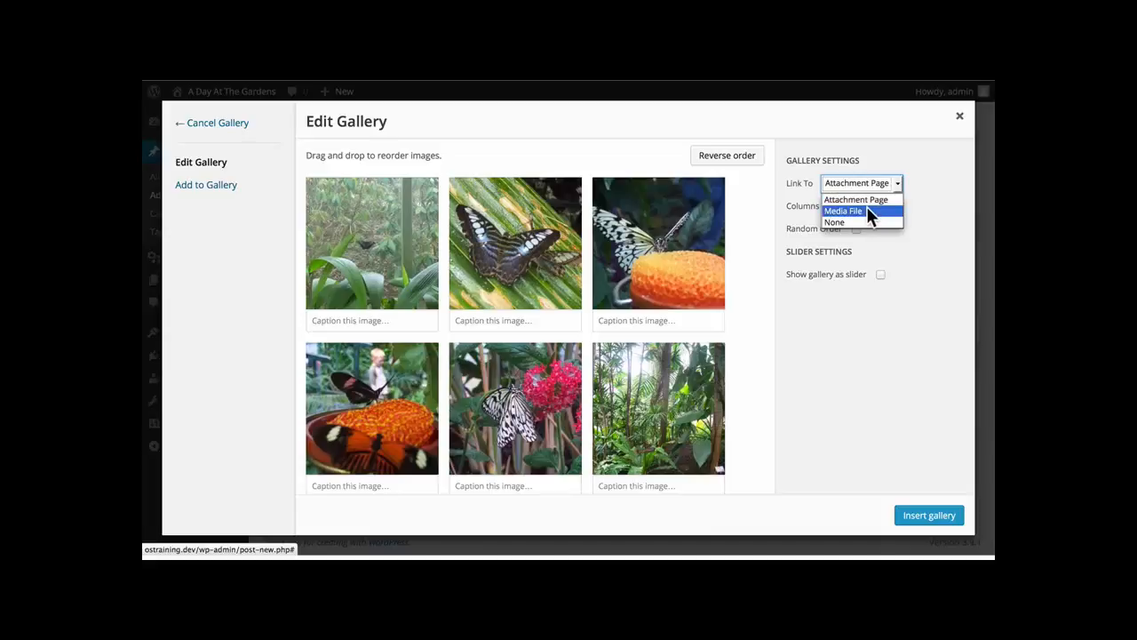
click(866, 210)
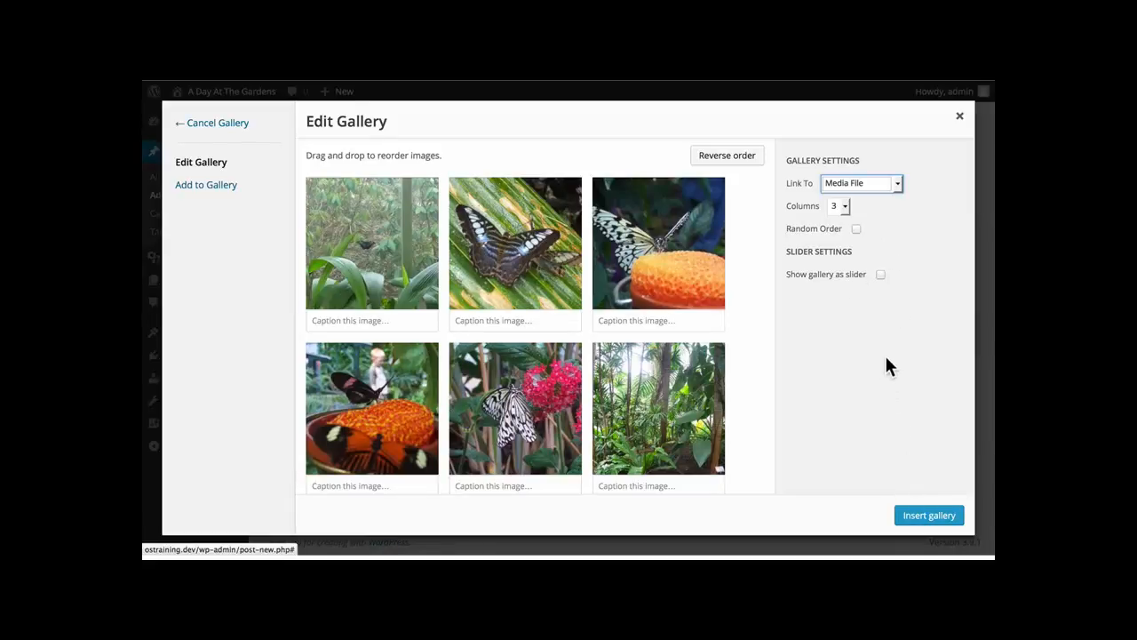
click(918, 519)
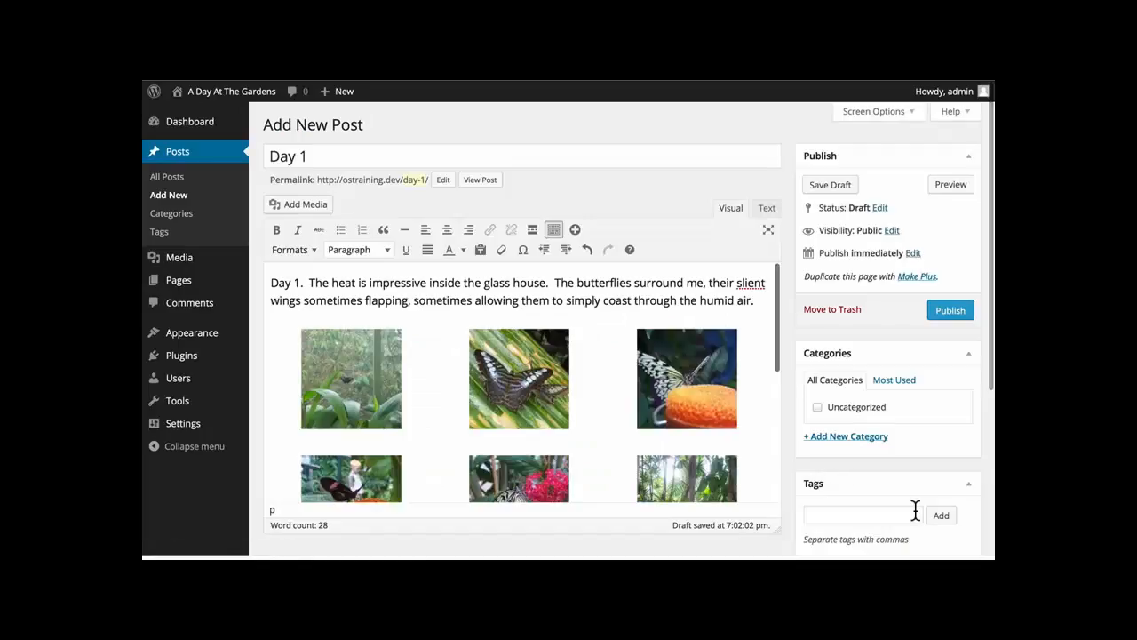
Step: Add a new category named Butterflies to the Day 1 post and publish the post
click(844, 437)
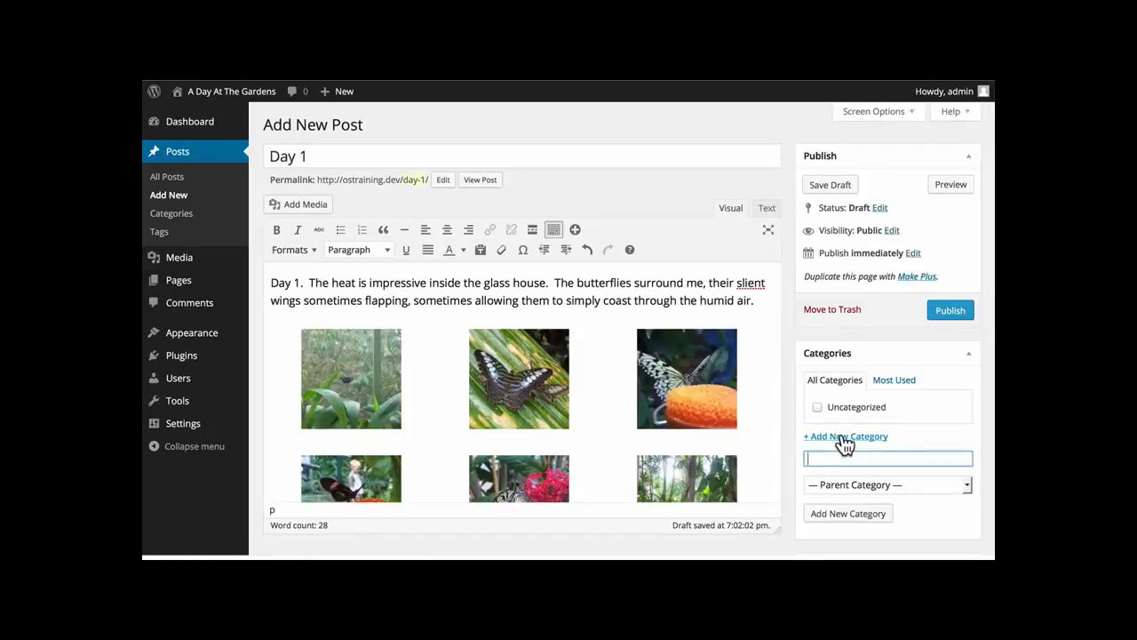
text(Butterflies)
click(848, 514)
scroll(903, 429, down, 3)
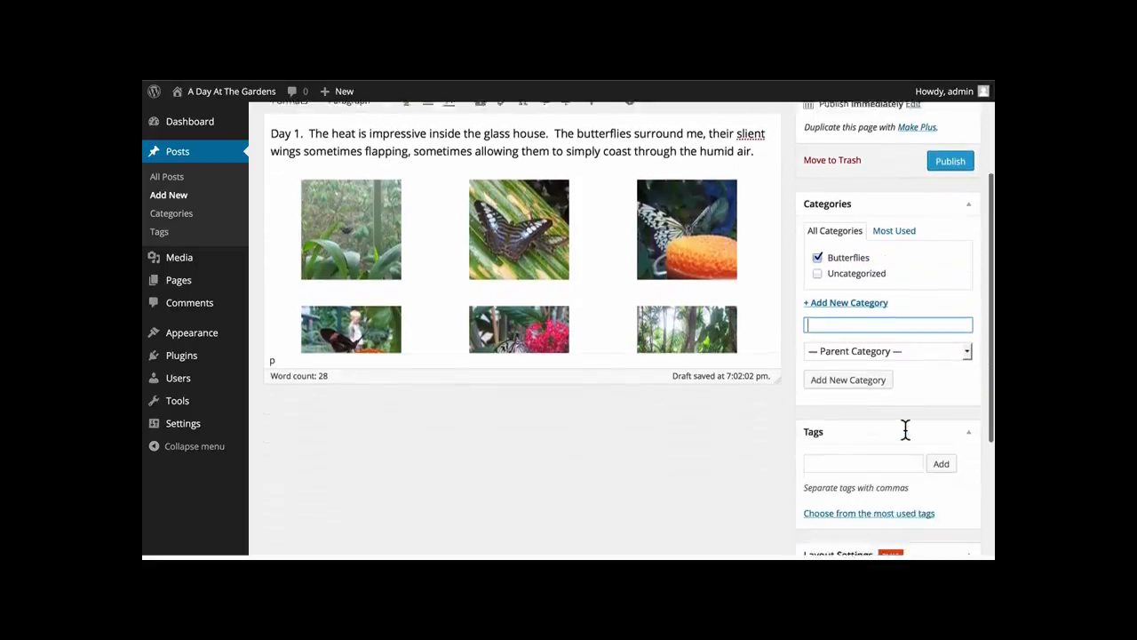
scroll(904, 432, up, 5)
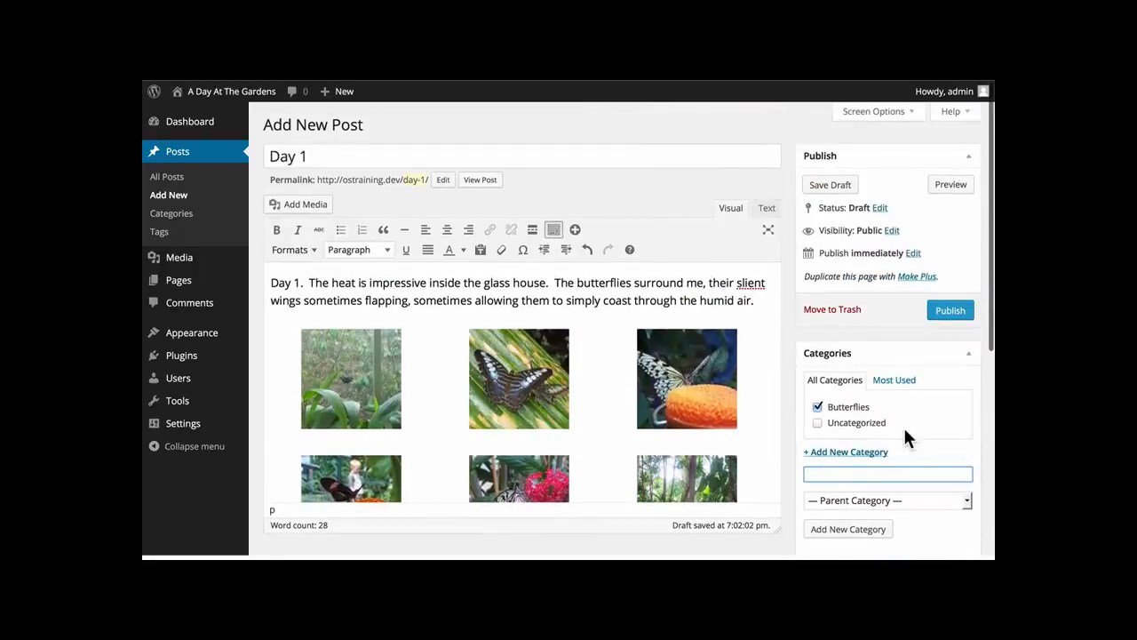
scroll(904, 427, down, 5)
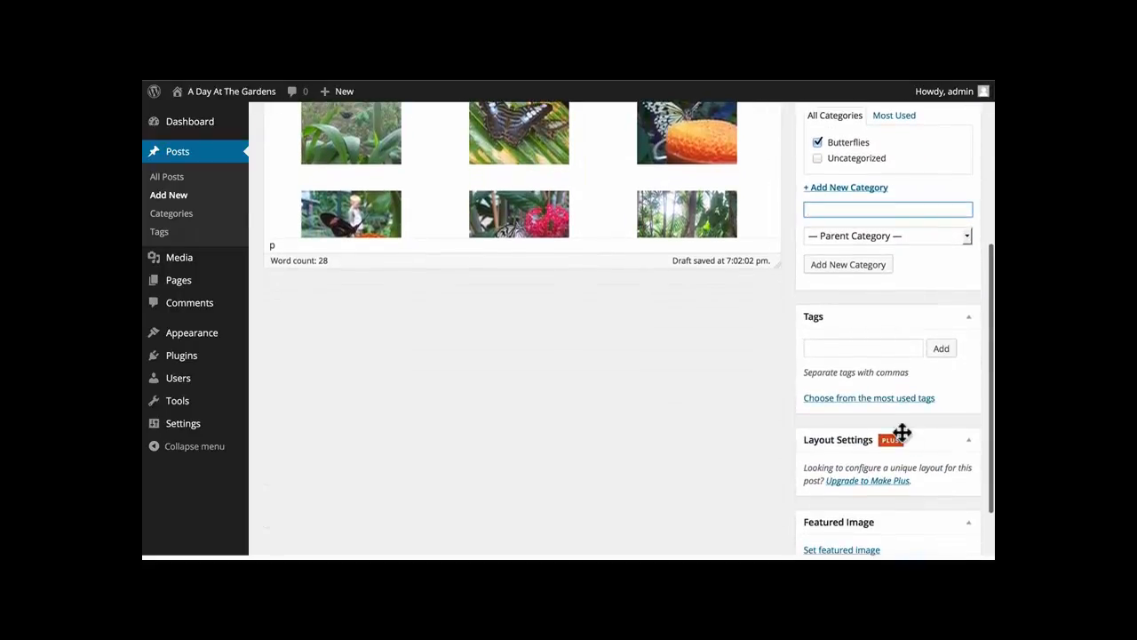
scroll(902, 432, down, 3)
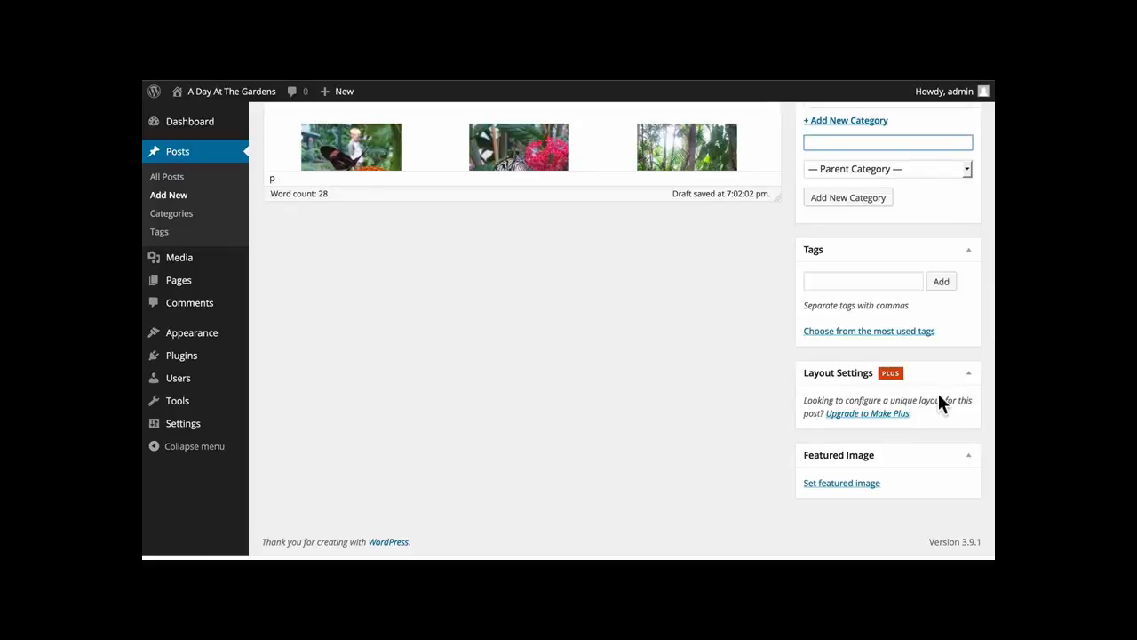
scroll(940, 402, up, 4)
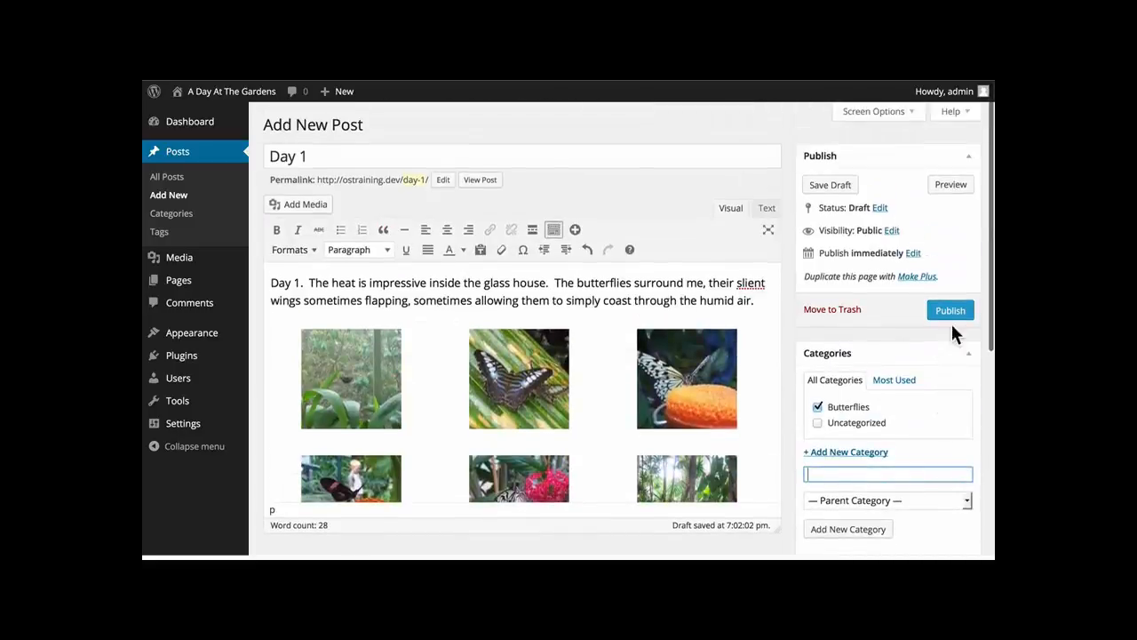
click(949, 313)
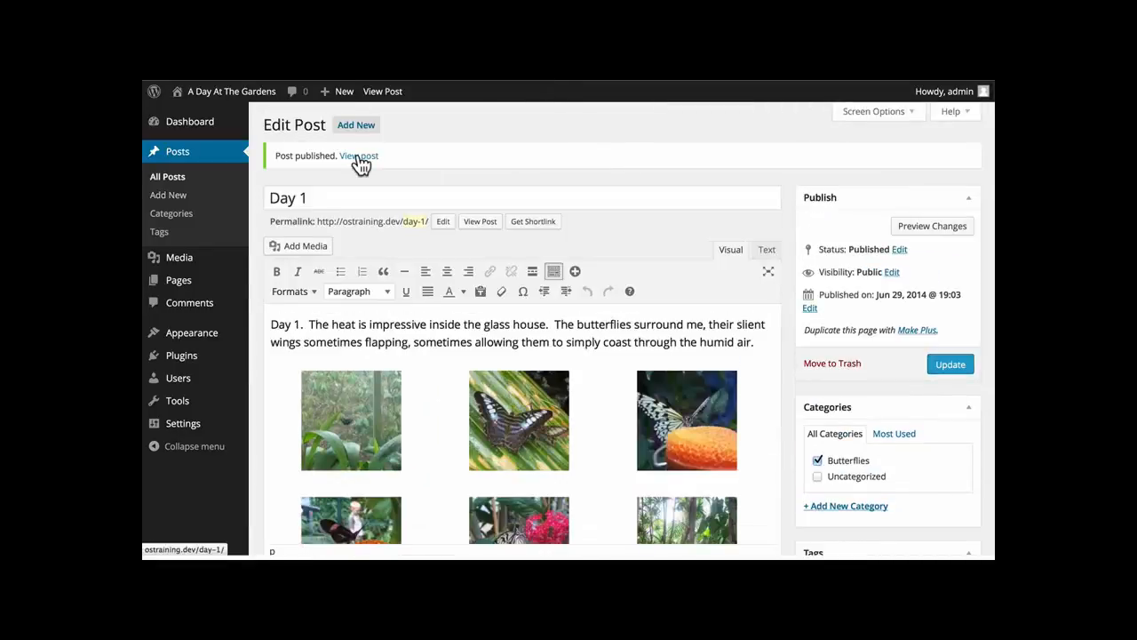
Step: View the published Day 1 post, open its first gallery image at full size and return to the post
click(358, 157)
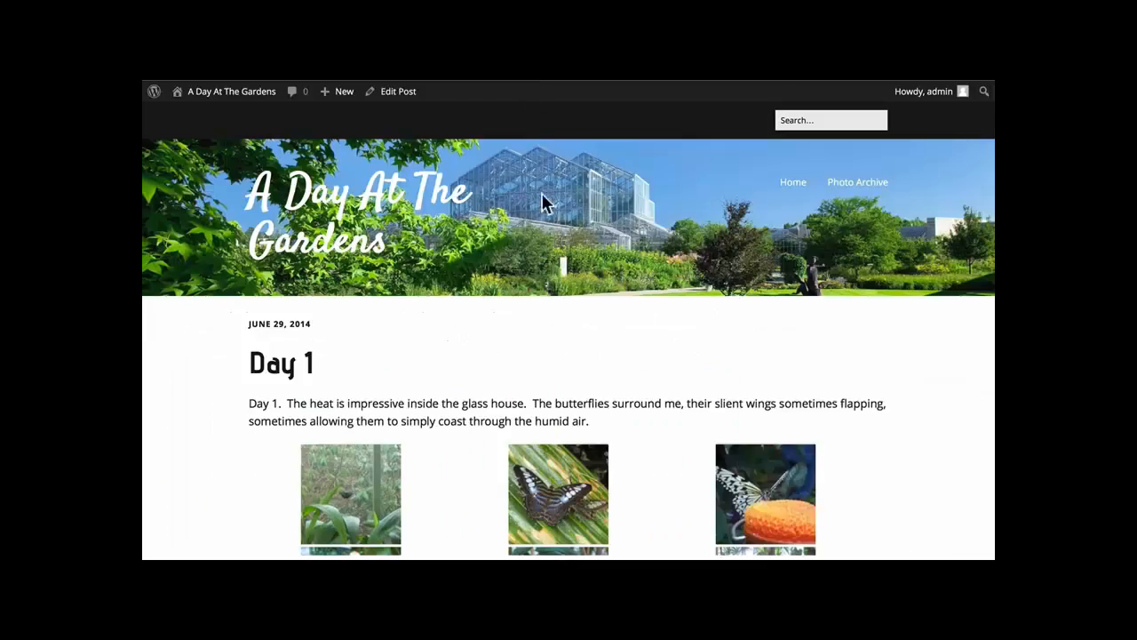
scroll(464, 365, down, 2)
scroll(465, 366, down, 5)
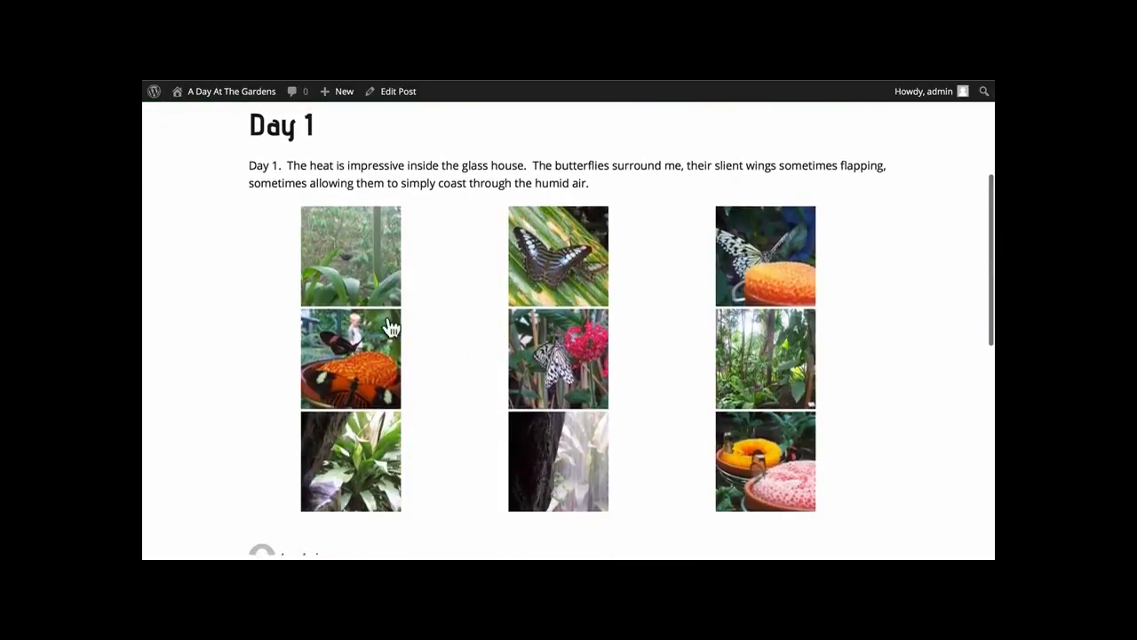
click(352, 271)
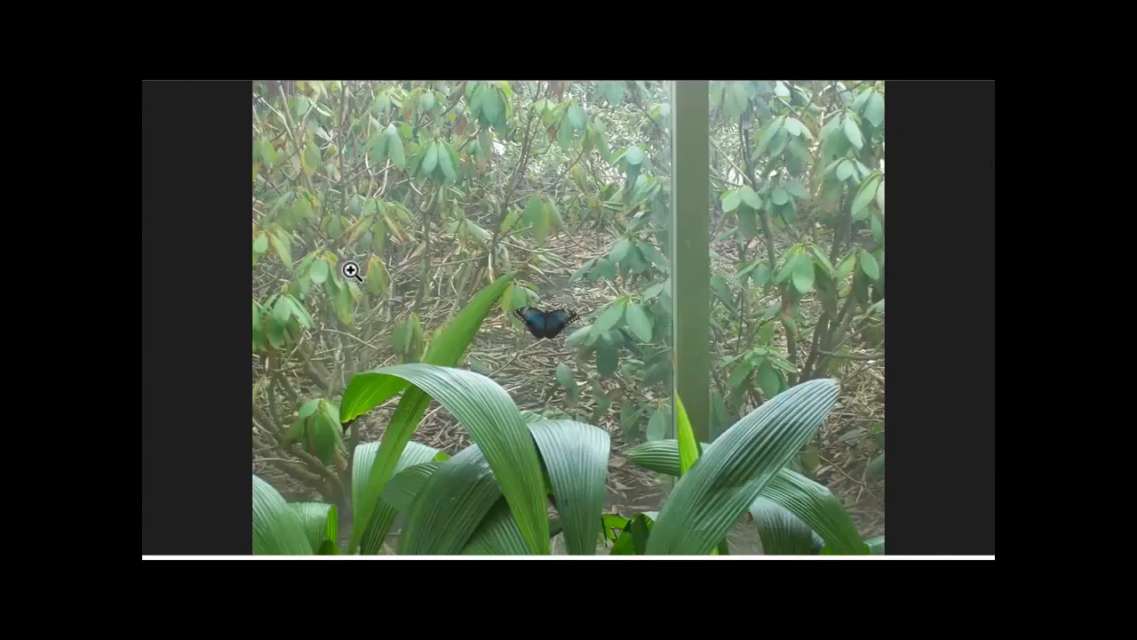
click(193, 89)
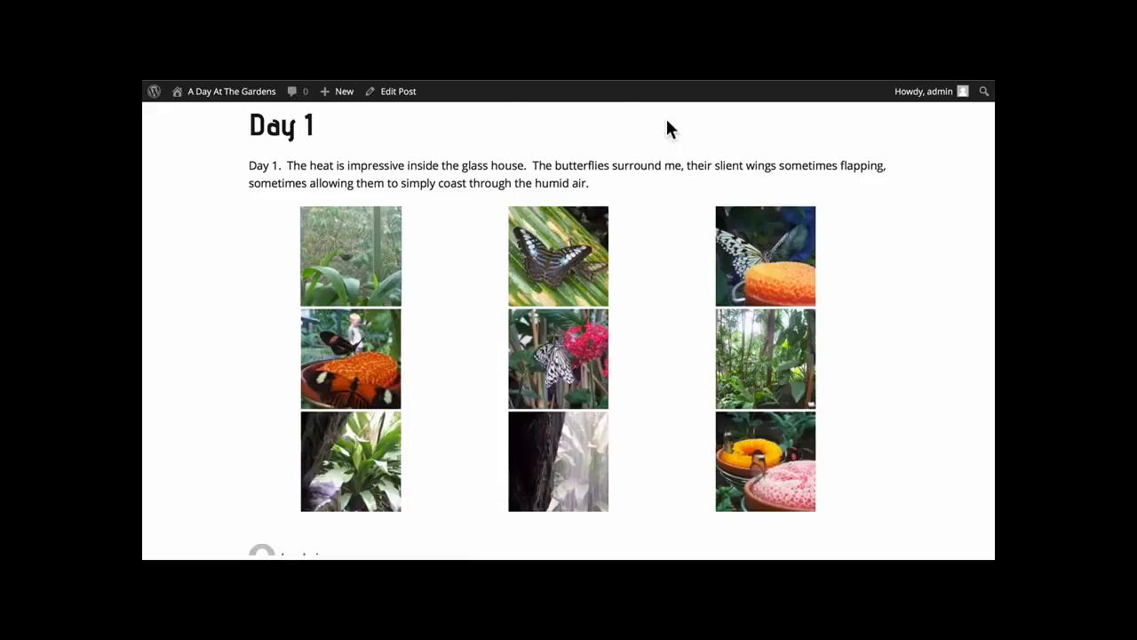
scroll(667, 127, up, 6)
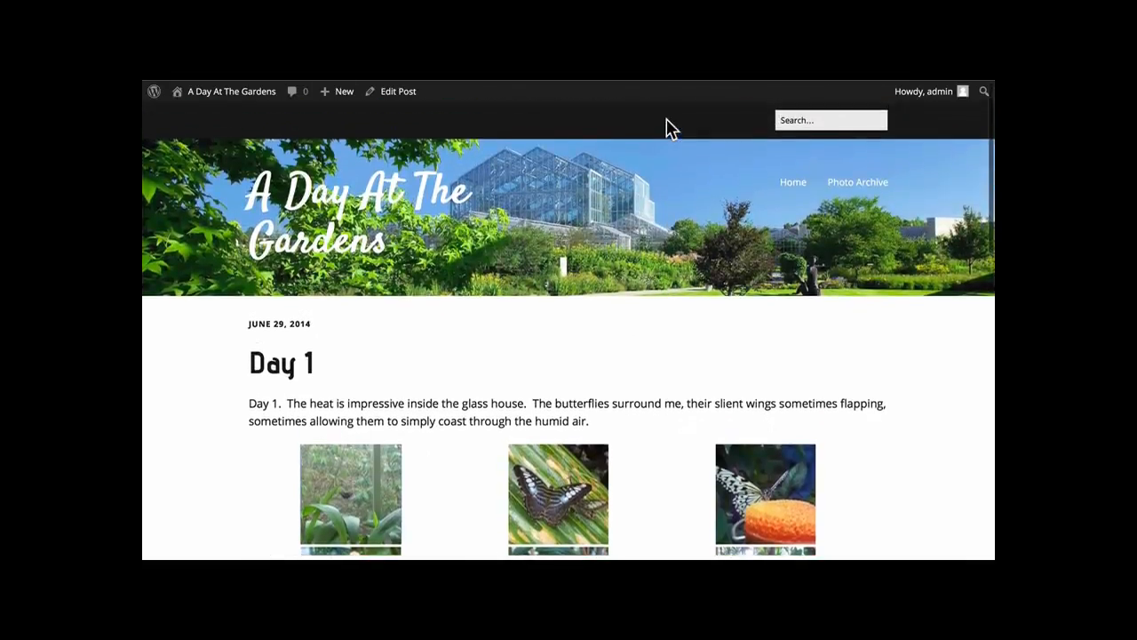
Step: Check the Day 1 post on the Photo Archive page and view the gallery's third image at full size
click(851, 189)
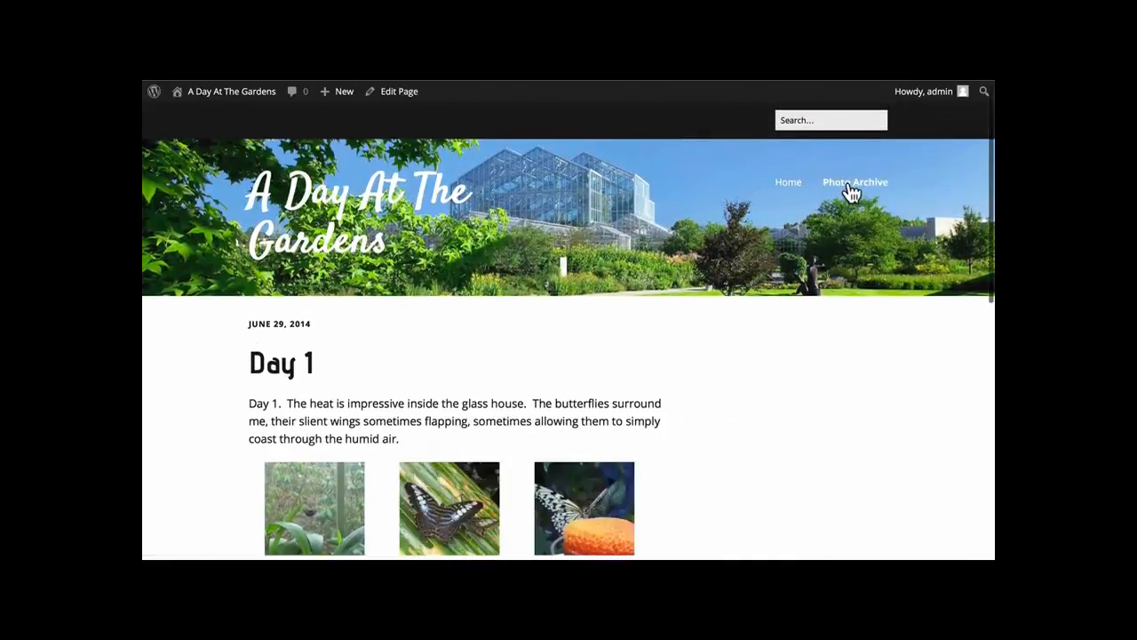
scroll(771, 404, down, 6)
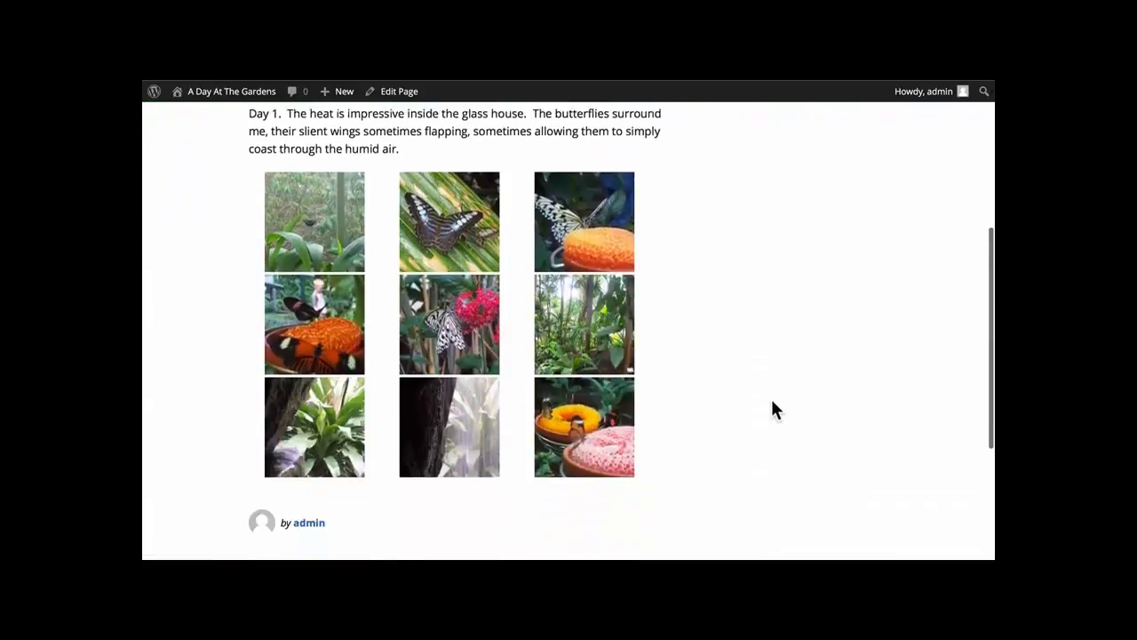
scroll(772, 402, down, 4)
scroll(772, 402, up, 2)
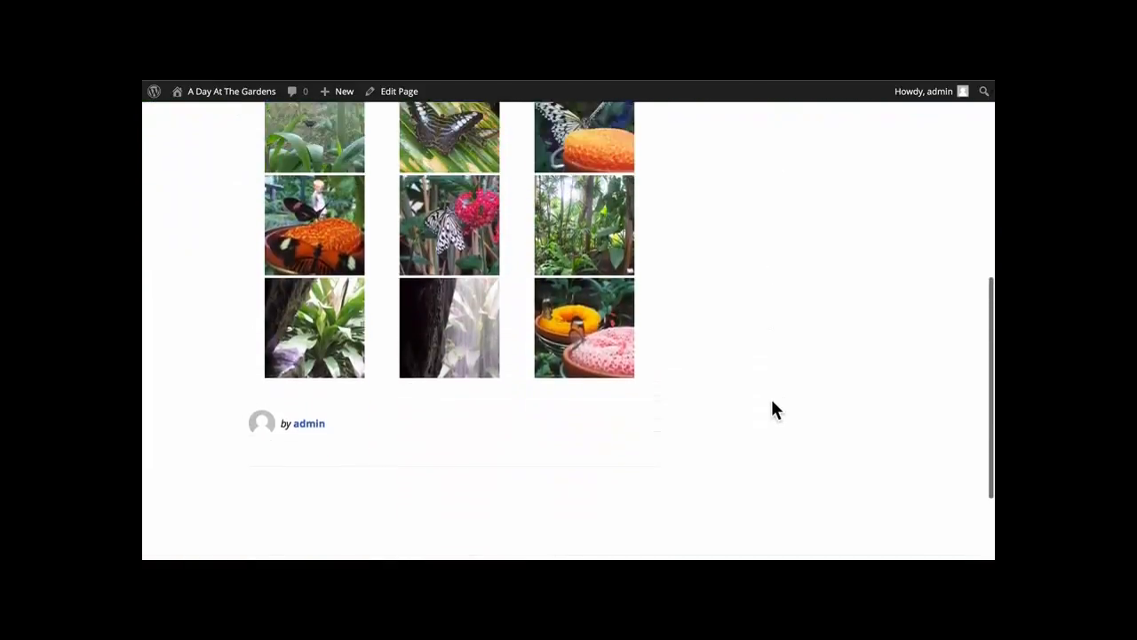
scroll(772, 404, up, 4)
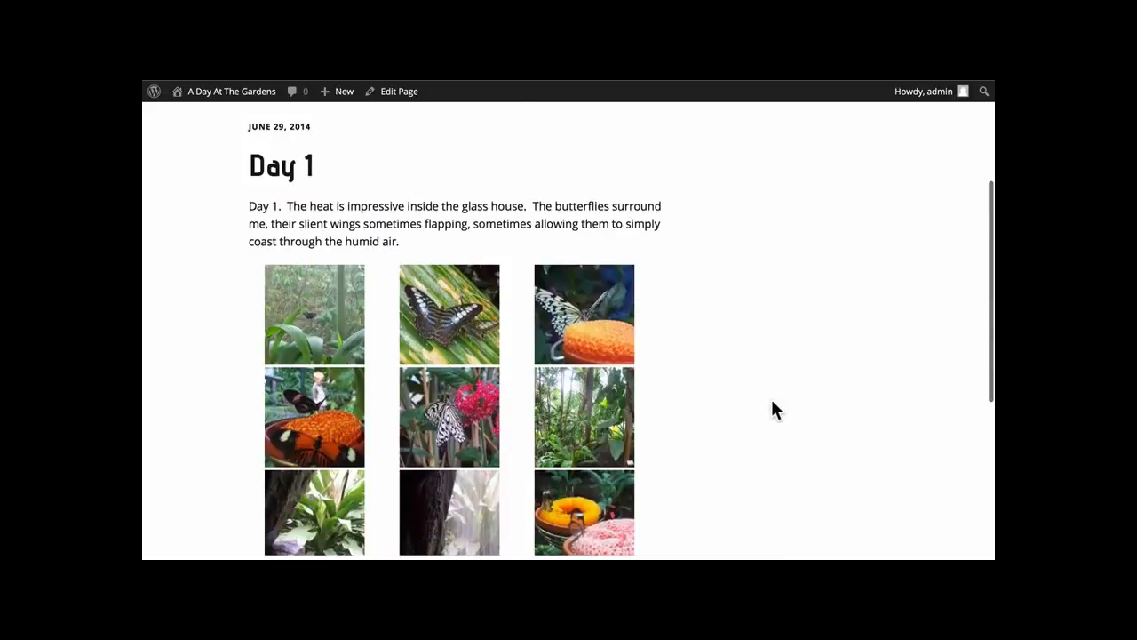
click(587, 311)
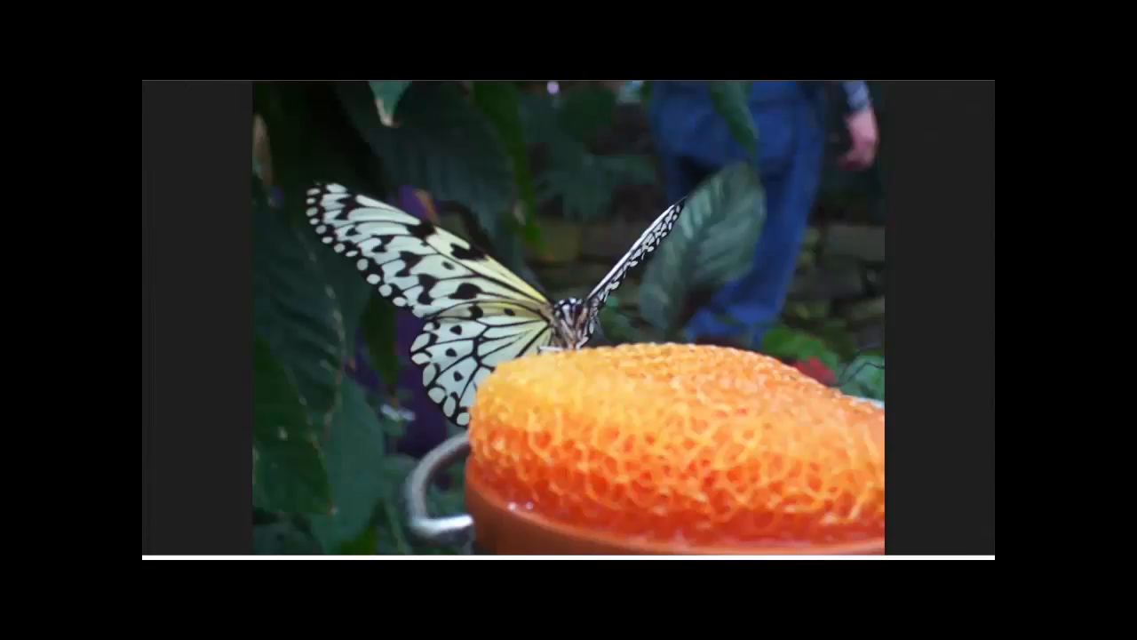
key(alt+Left)
scroll(653, 223, down, 1)
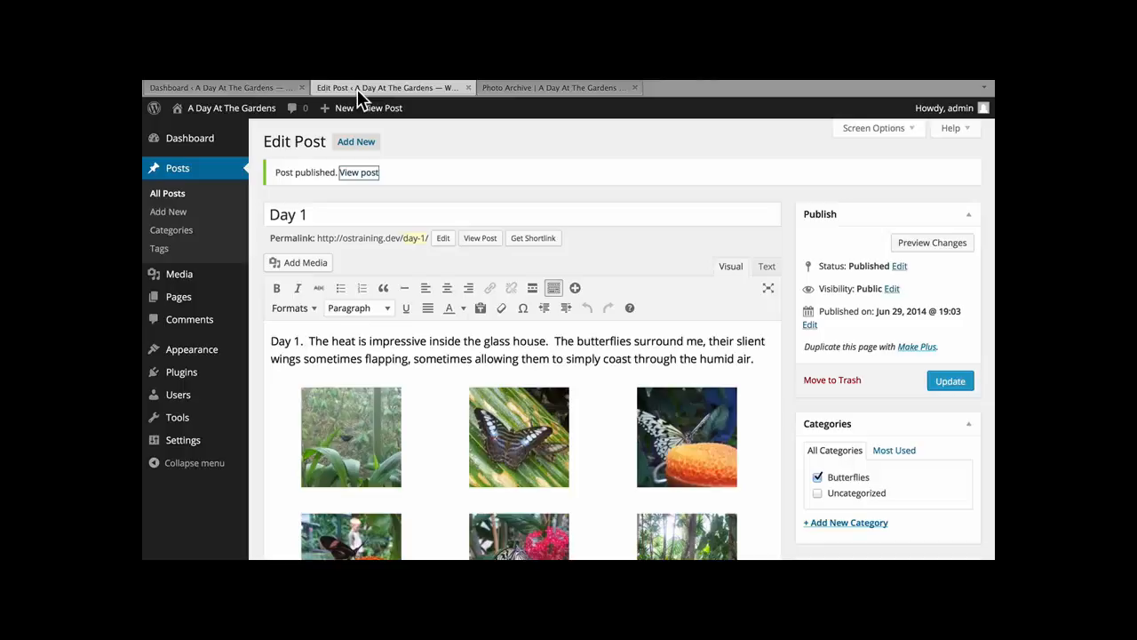
Step: Return to the site's Dashboard and search for the jetpack plugin among the new plugins to install
click(252, 88)
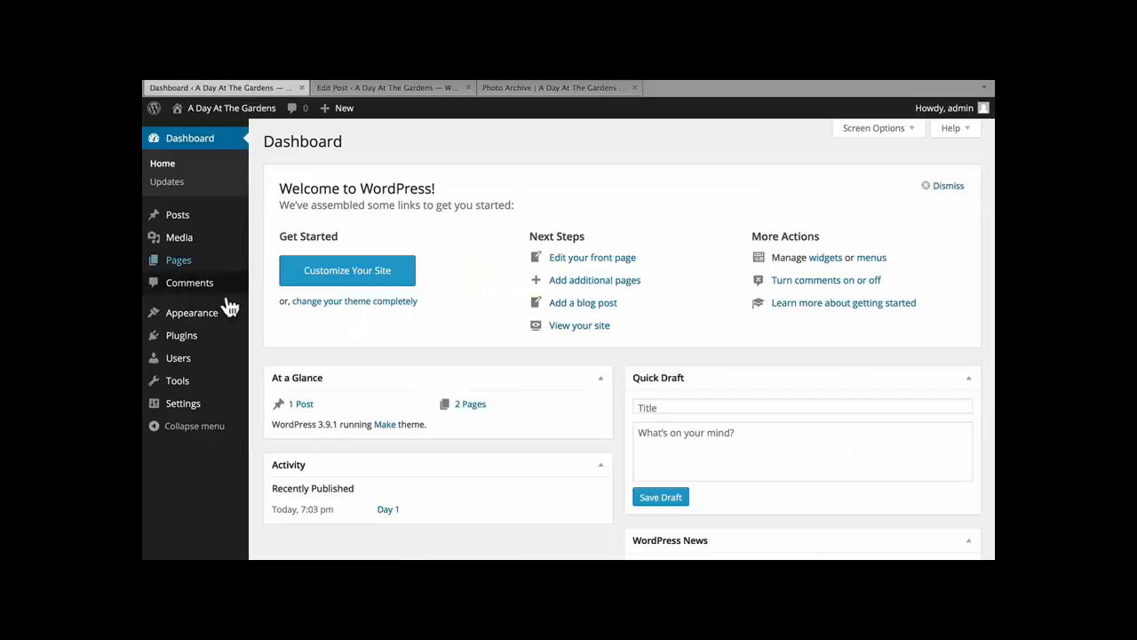
mouse_move(213, 338)
click(276, 356)
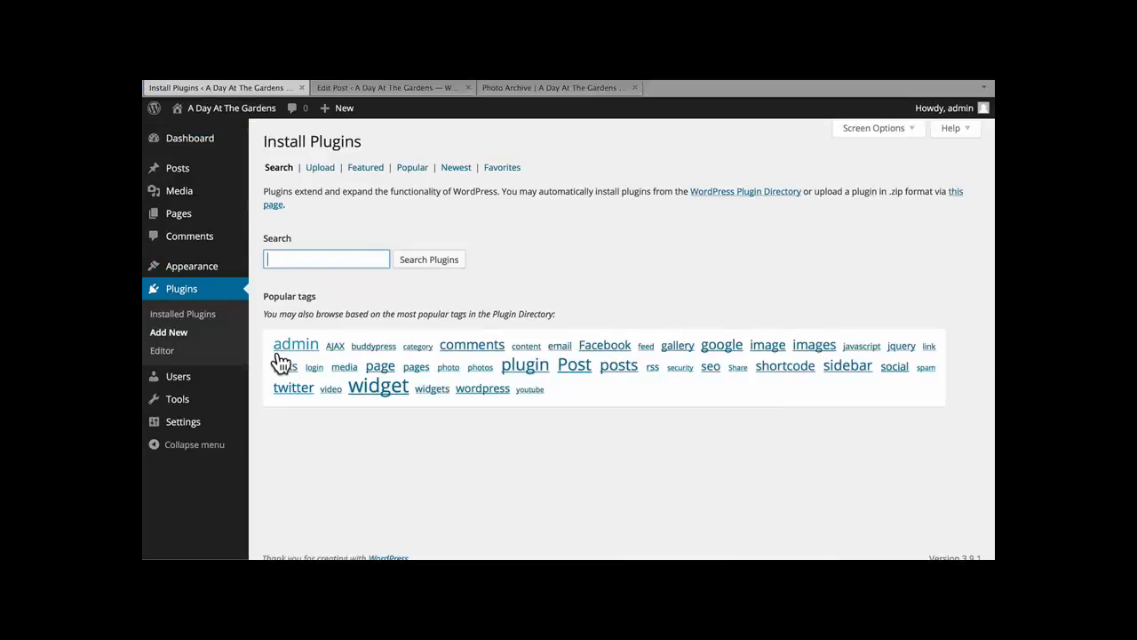
click(328, 258)
text(jetpack)
key(Return)
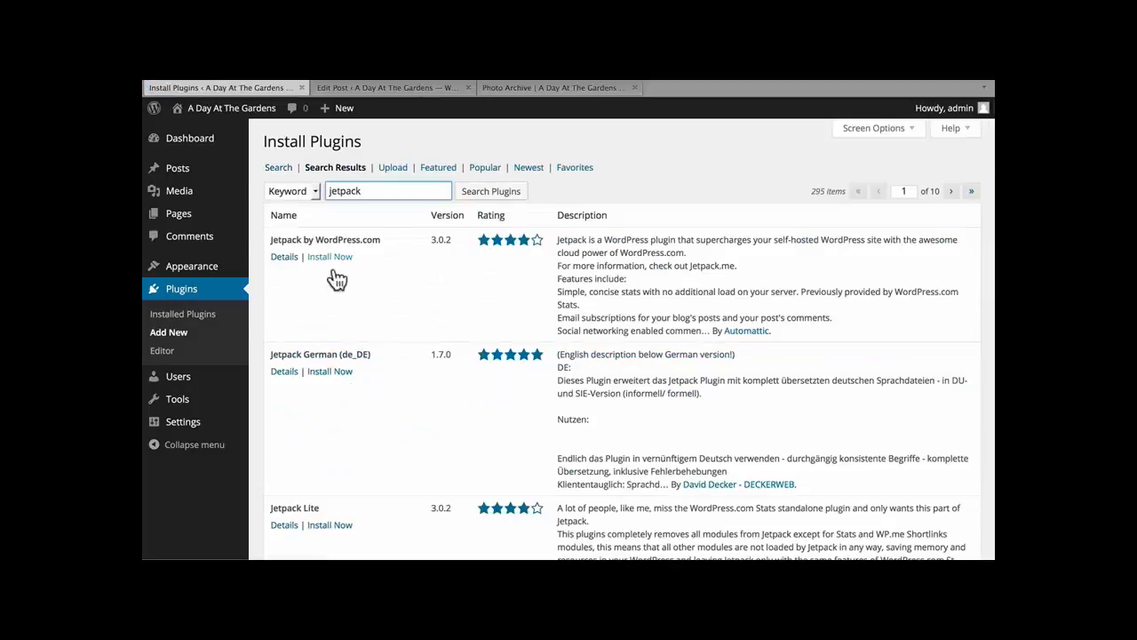
Step: Install the Jetpack by WordPress.com plugin and activate it
click(335, 256)
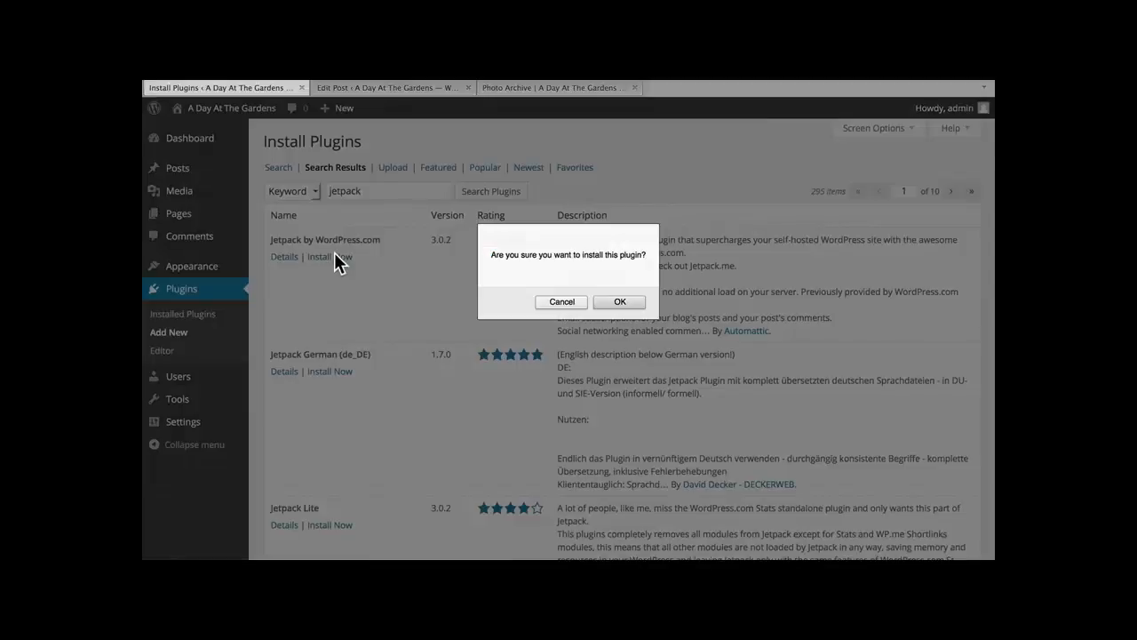
click(619, 302)
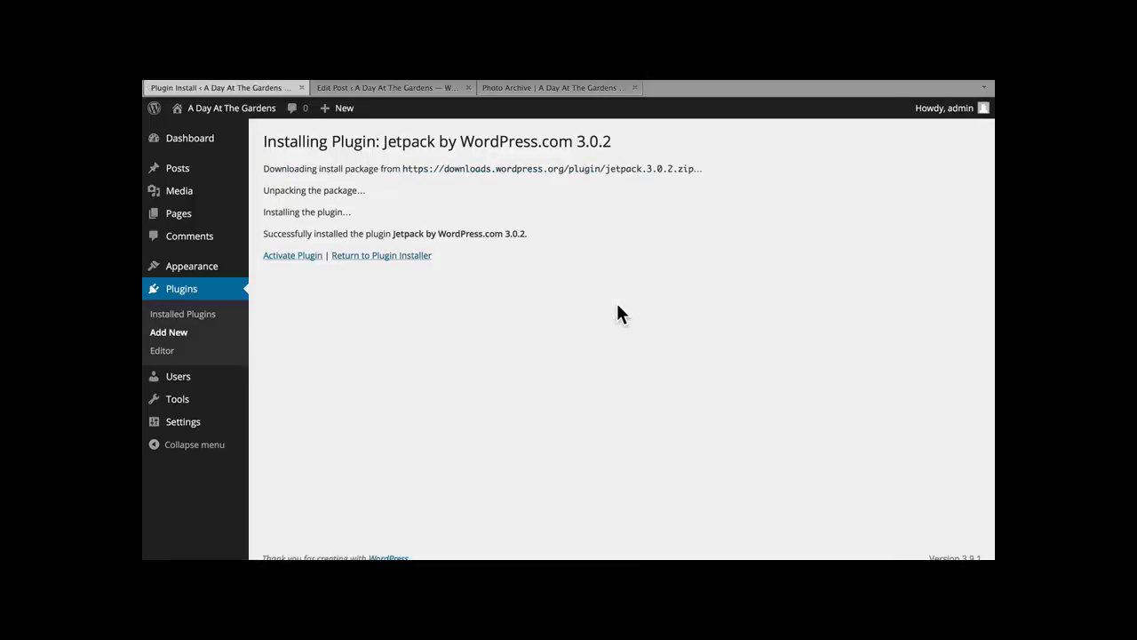
click(313, 258)
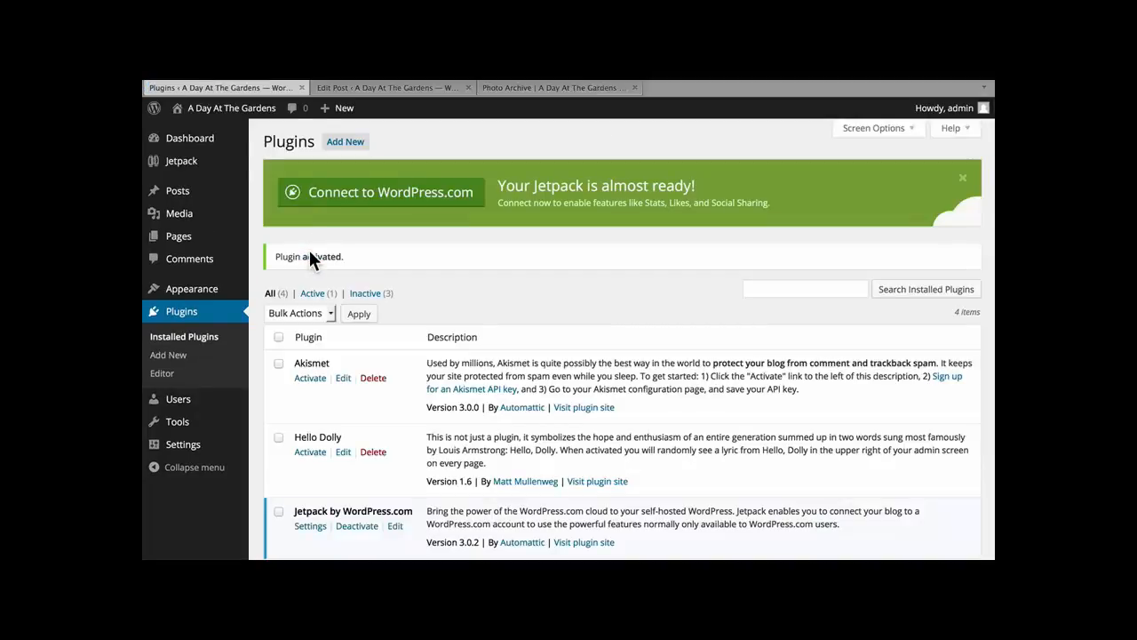
Step: Open the Jetpack settings and activate the Tiled Galleries module
click(394, 205)
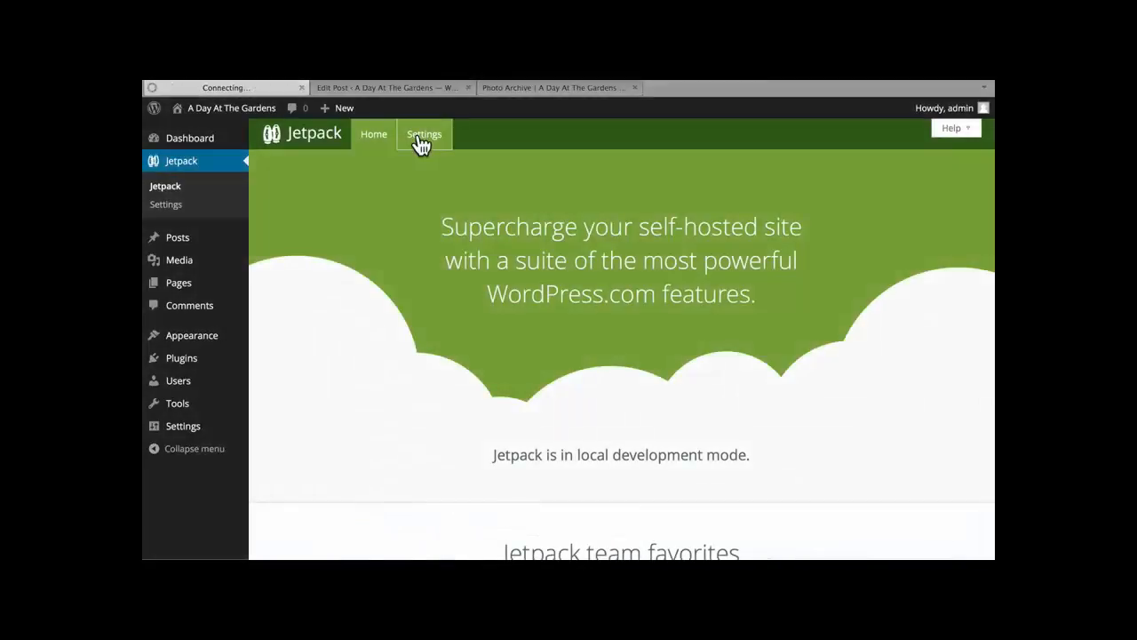
click(423, 135)
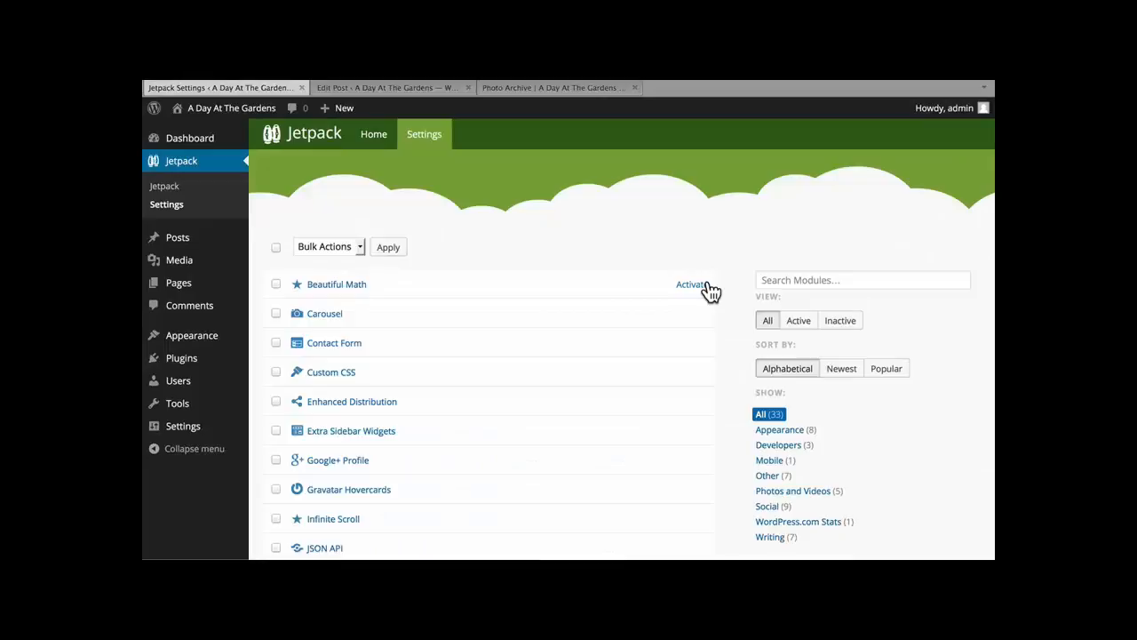
scroll(743, 238, down, 4)
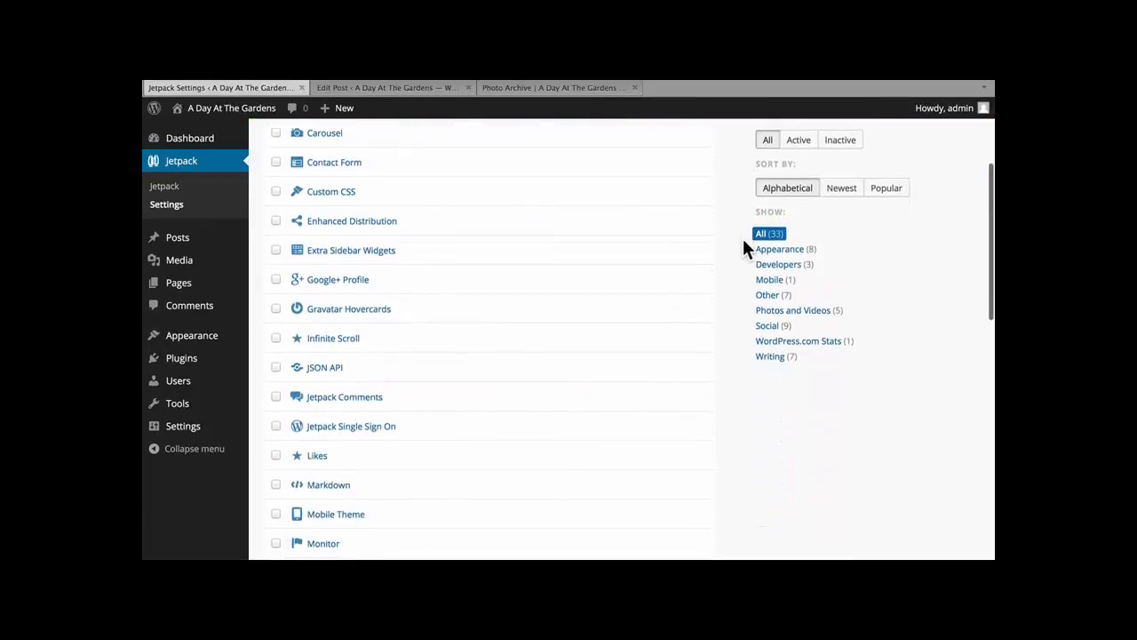
scroll(743, 238, down, 7)
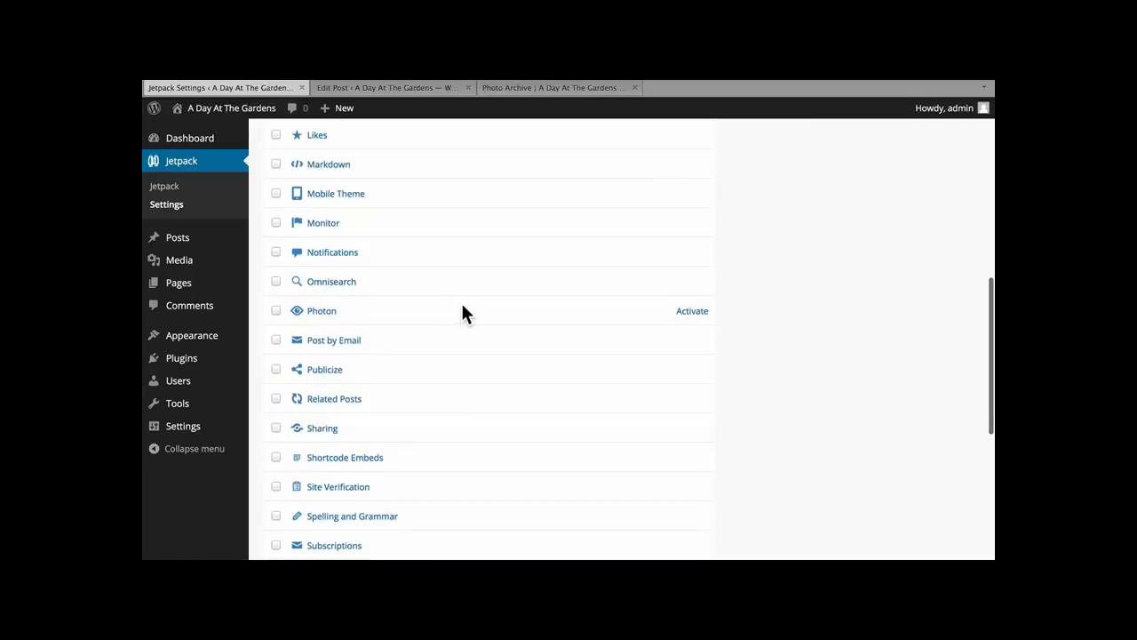
scroll(462, 306, down, 2)
scroll(462, 306, down, 3)
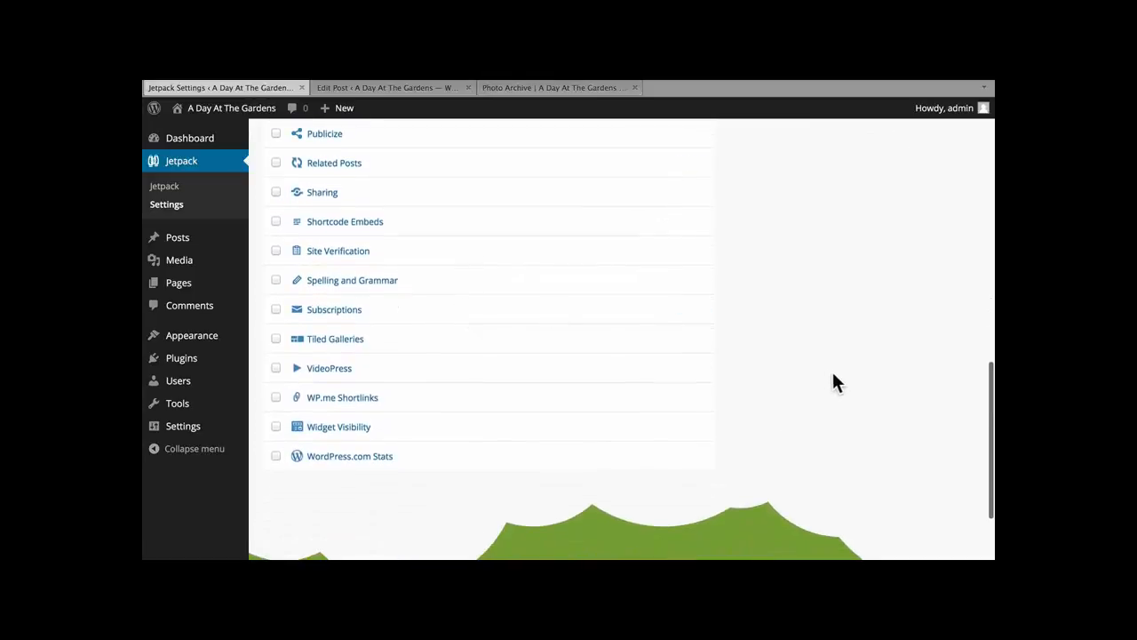
click(275, 342)
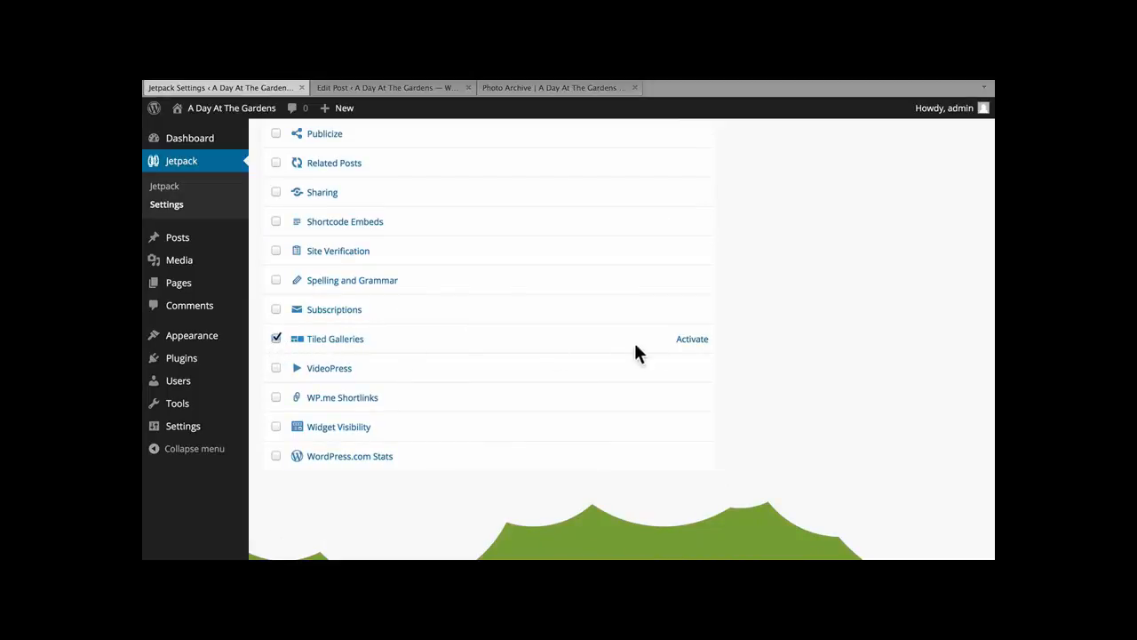
click(699, 348)
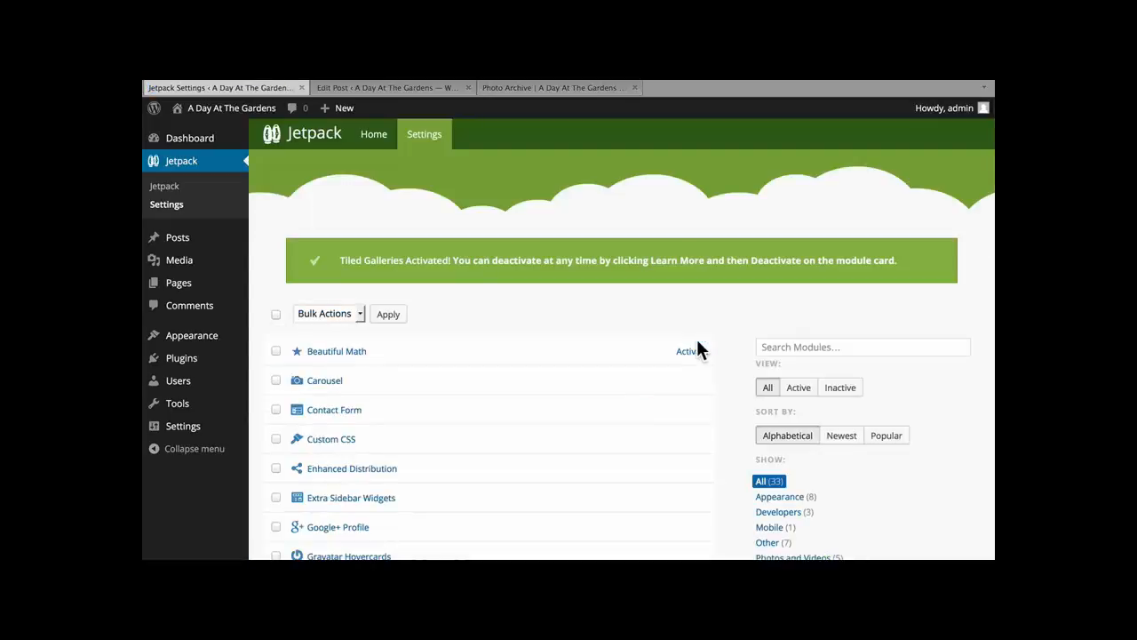
Step: Examine the current gallery layout of the Day 1 post on the Photo Archive page
click(548, 89)
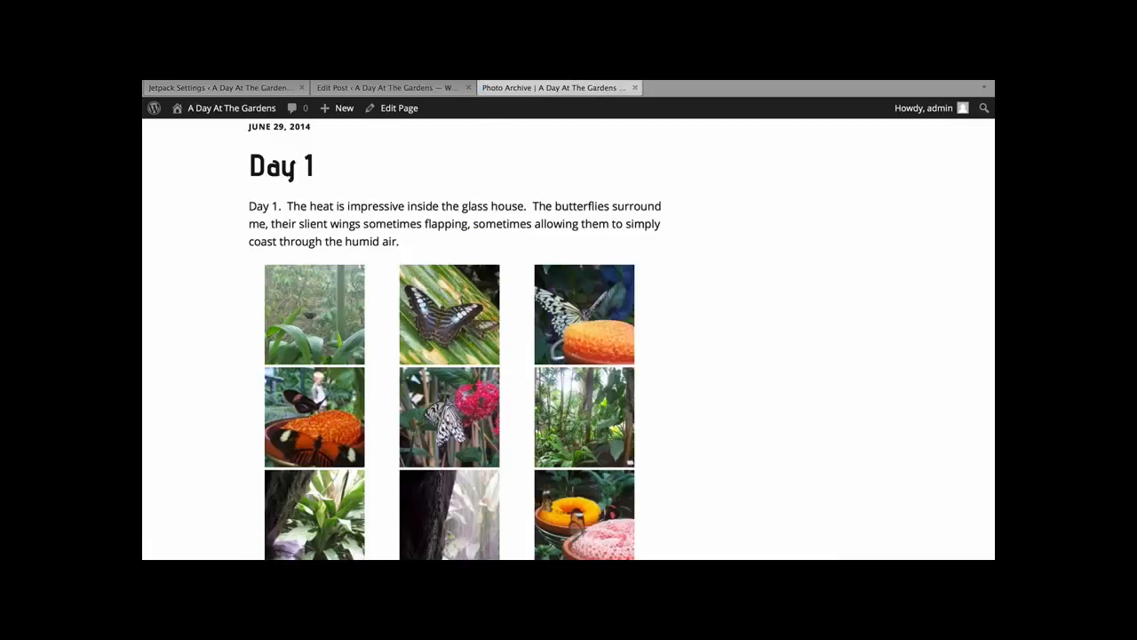
scroll(462, 187, down, 5)
scroll(468, 222, up, 4)
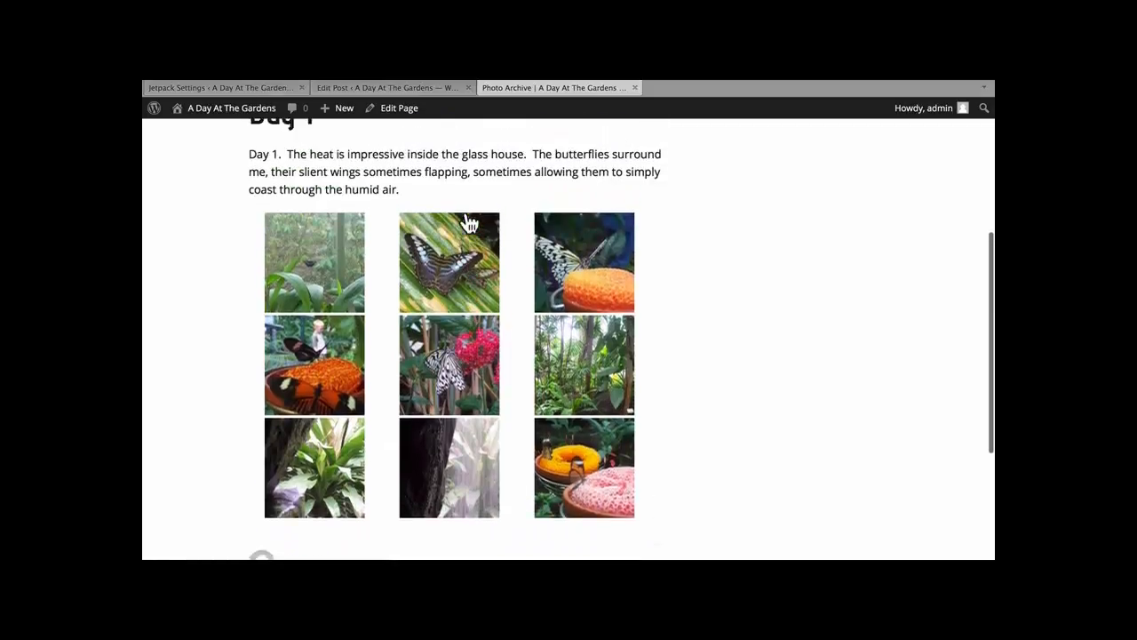
Step: Review the gallery Type options in the Day 1 post, update the gallery and the post, and check the Photo Archive page
click(381, 85)
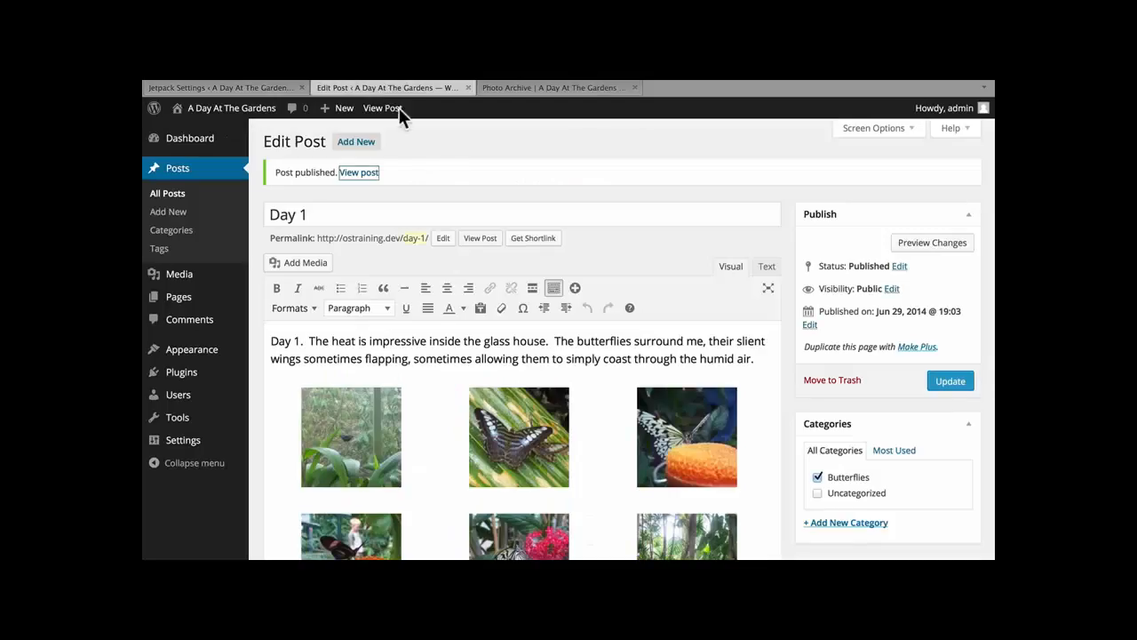
click(440, 404)
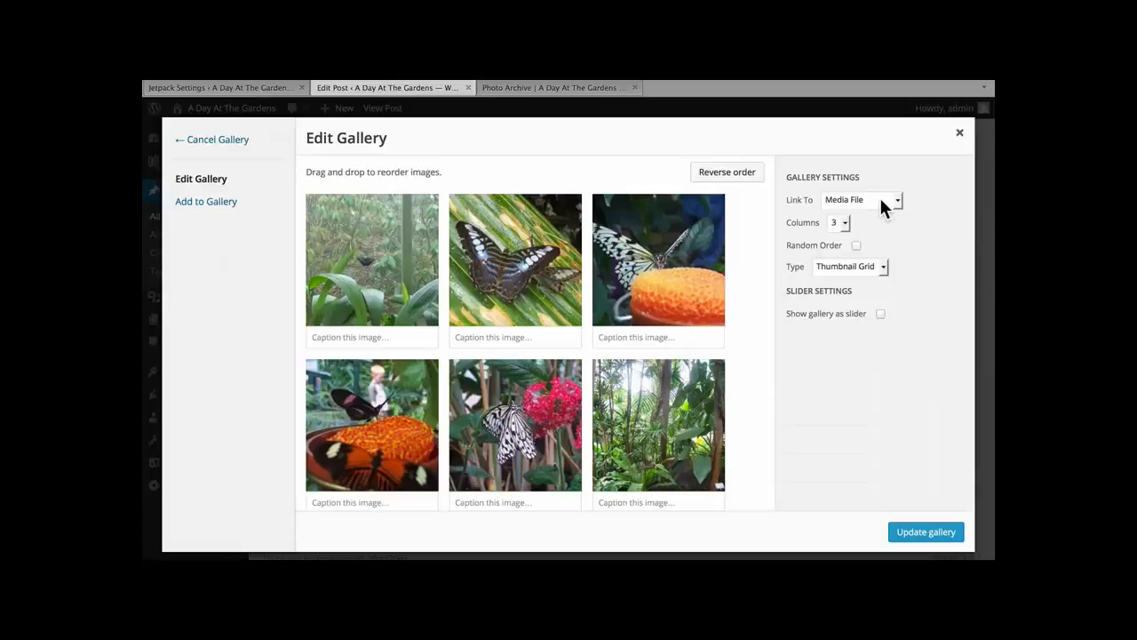
click(876, 269)
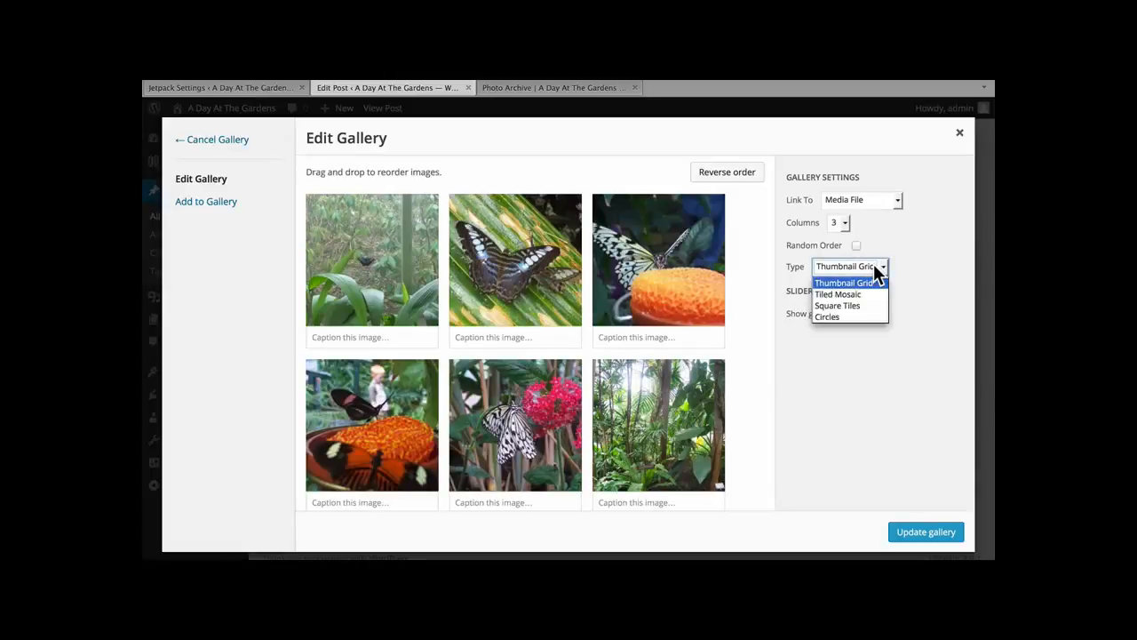
click(875, 268)
click(875, 269)
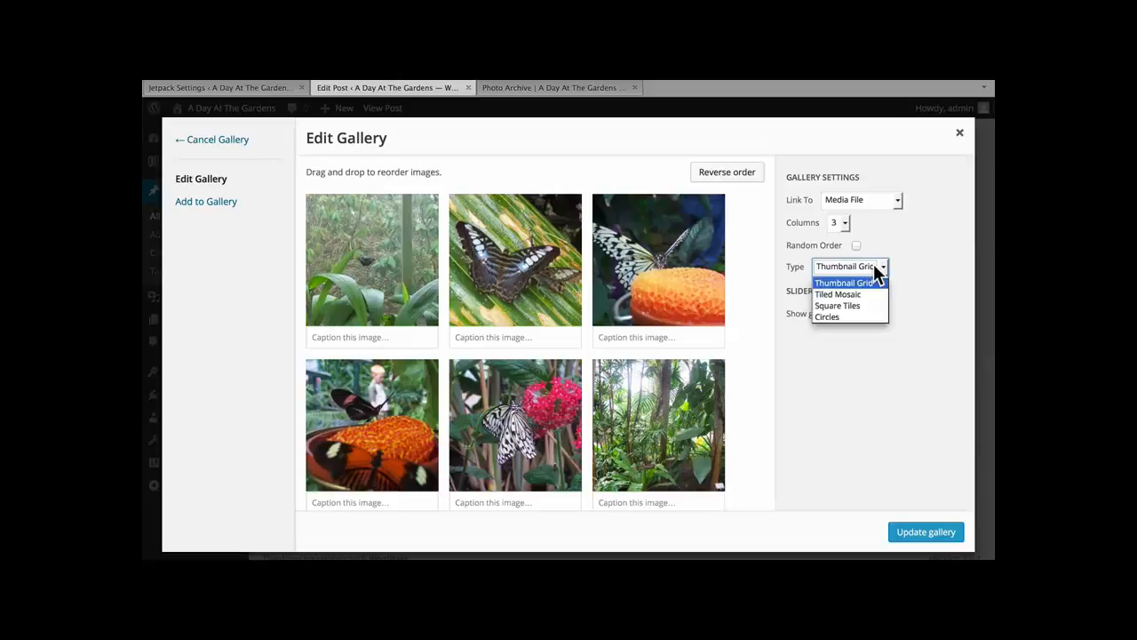
click(875, 268)
click(908, 532)
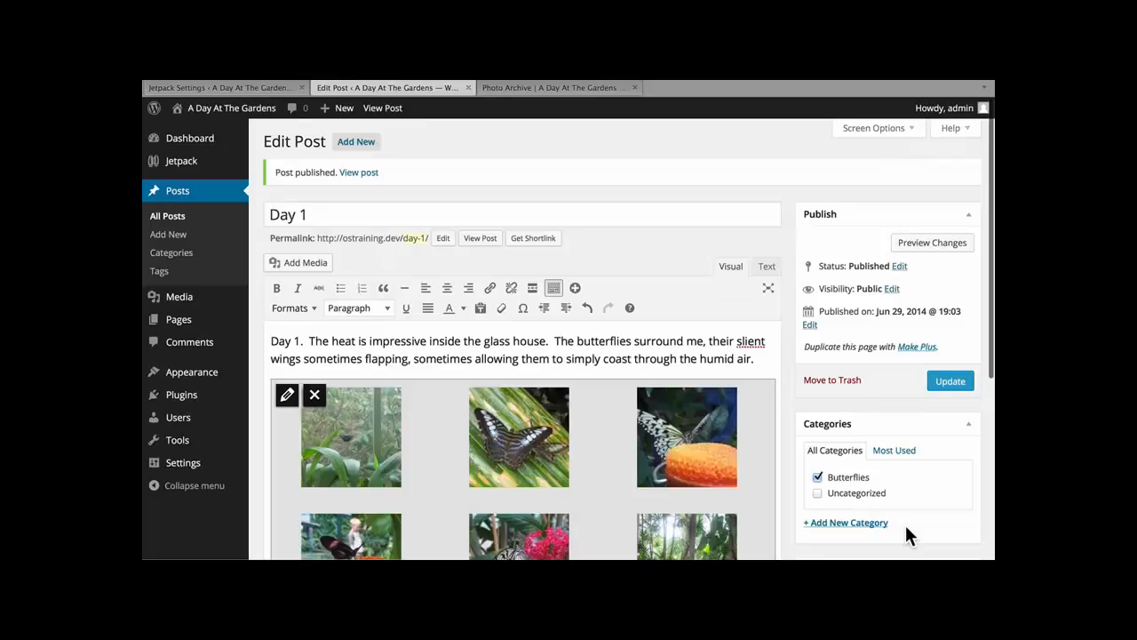
click(949, 382)
click(557, 87)
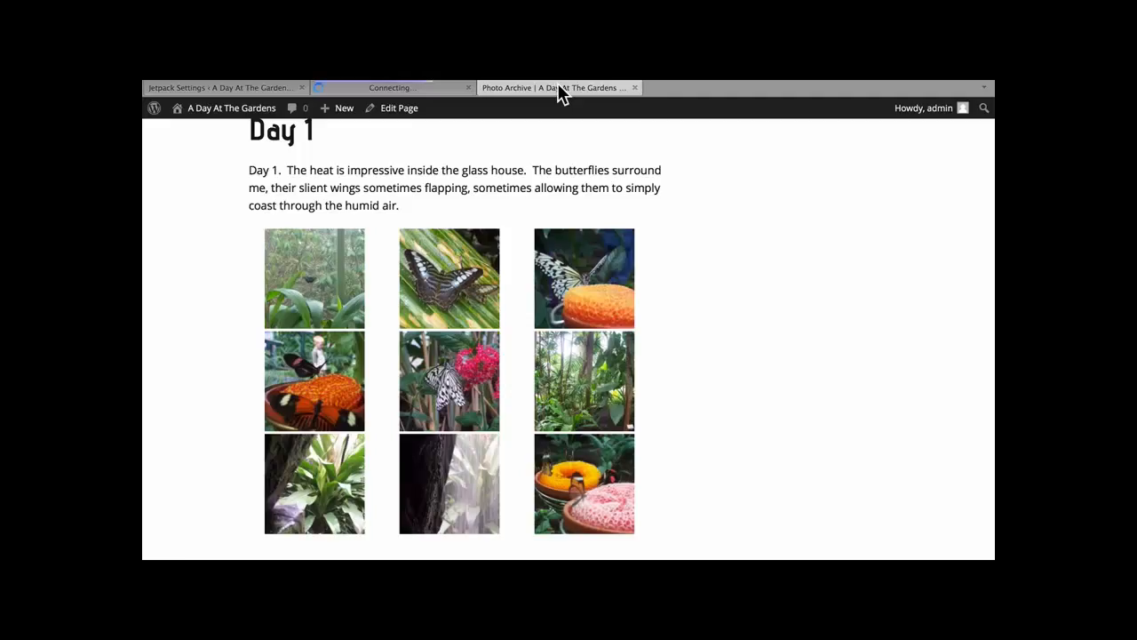
Step: Set the Day 1 post's gallery type to Tiled Mosaic and update the gallery and the post
click(394, 87)
click(334, 404)
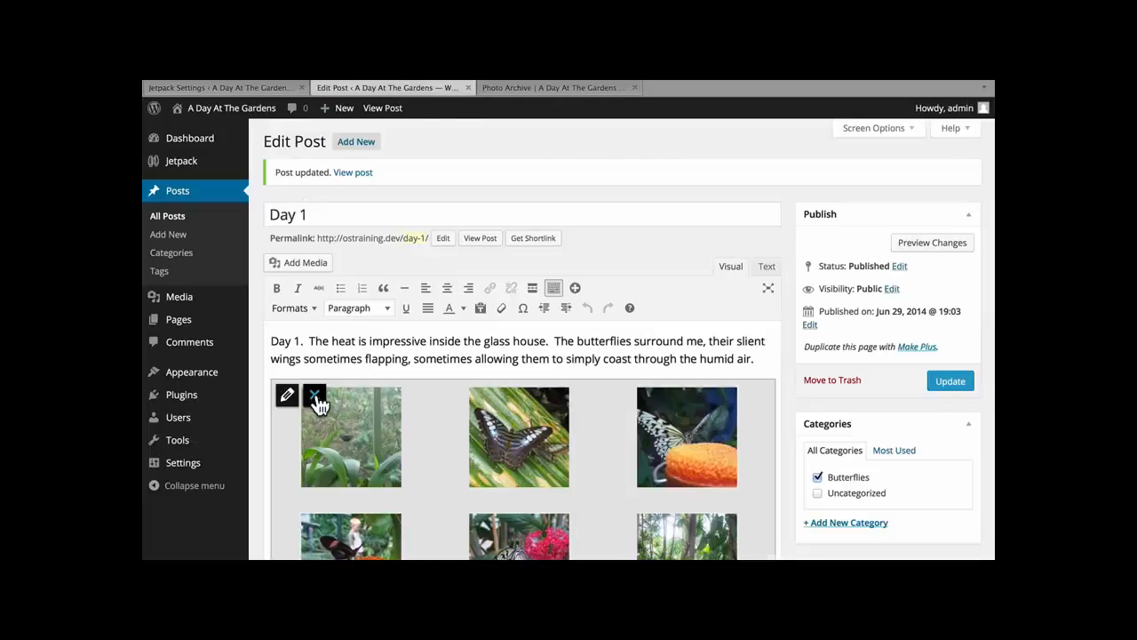
click(286, 393)
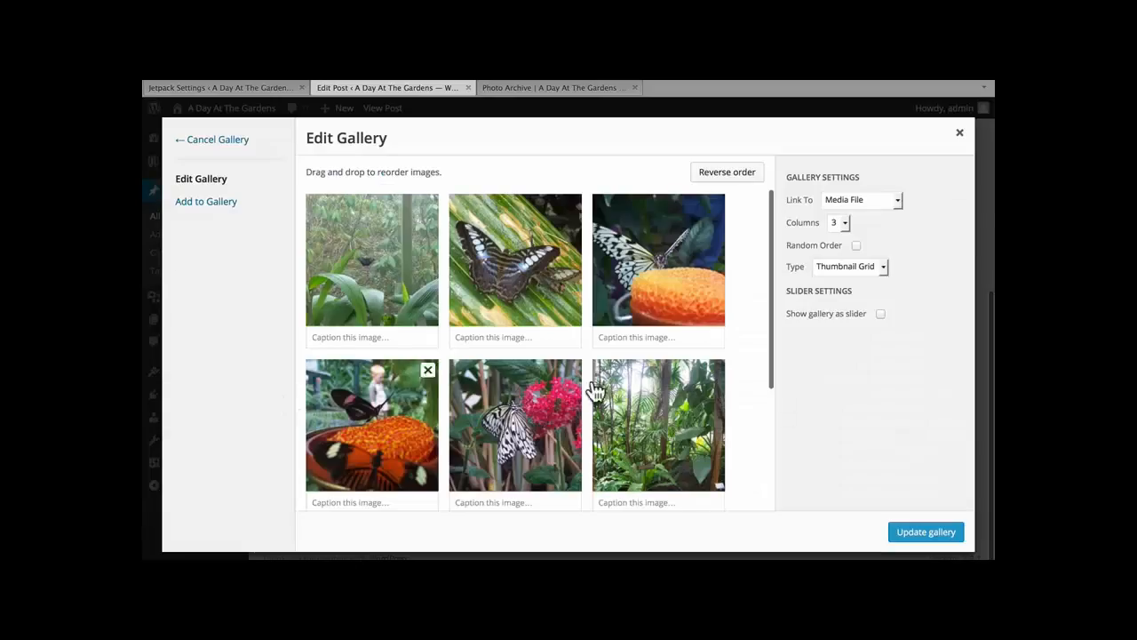
click(860, 269)
click(853, 291)
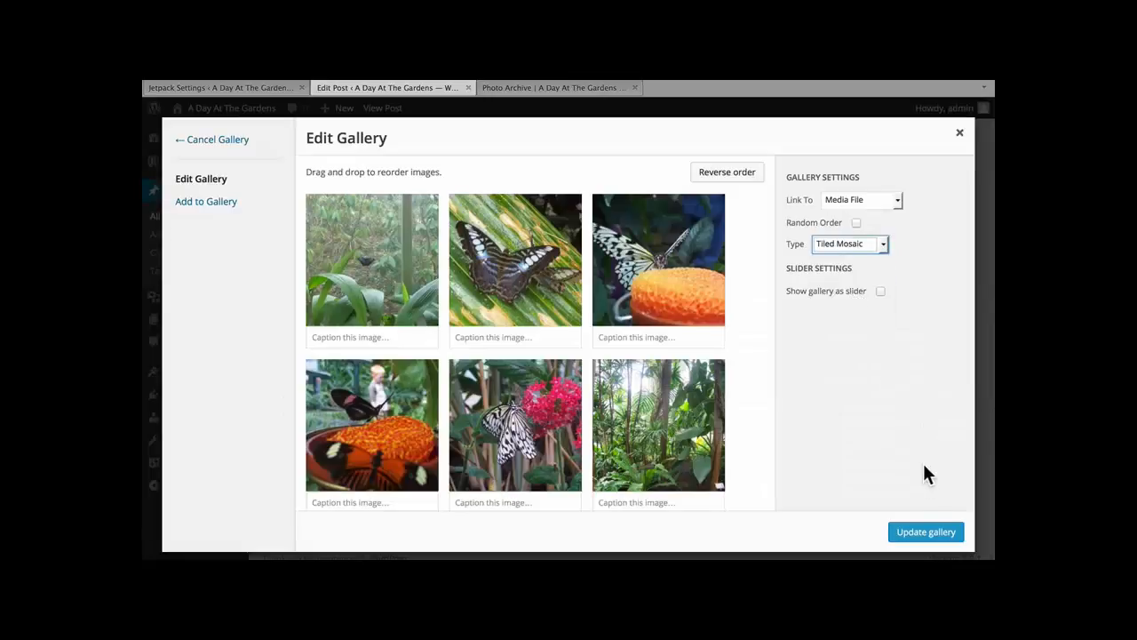
click(924, 531)
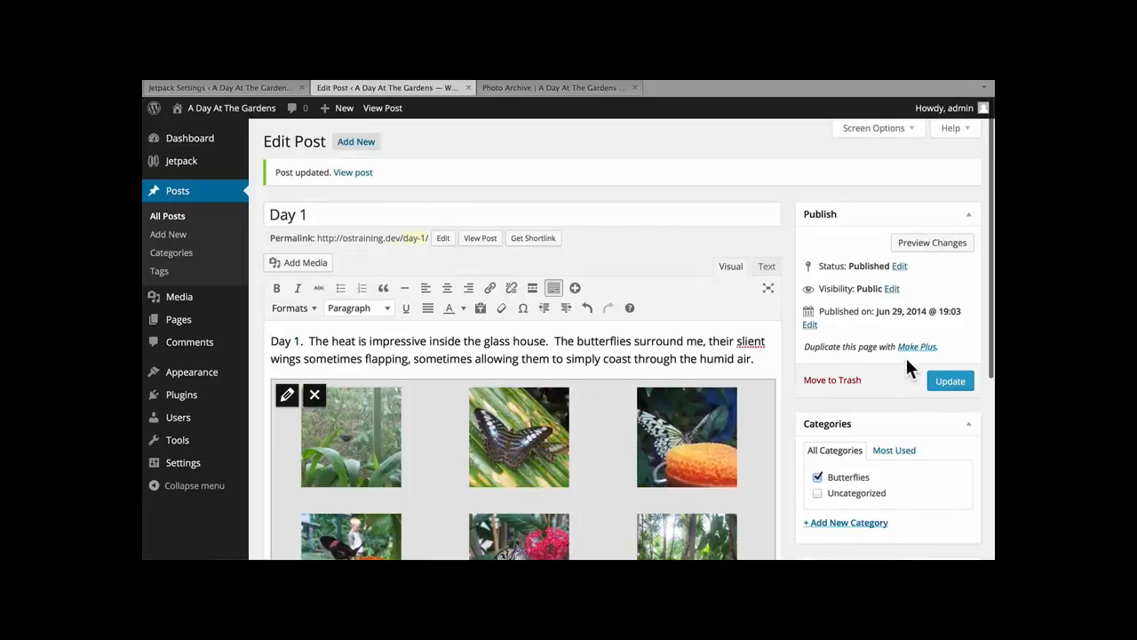
click(940, 380)
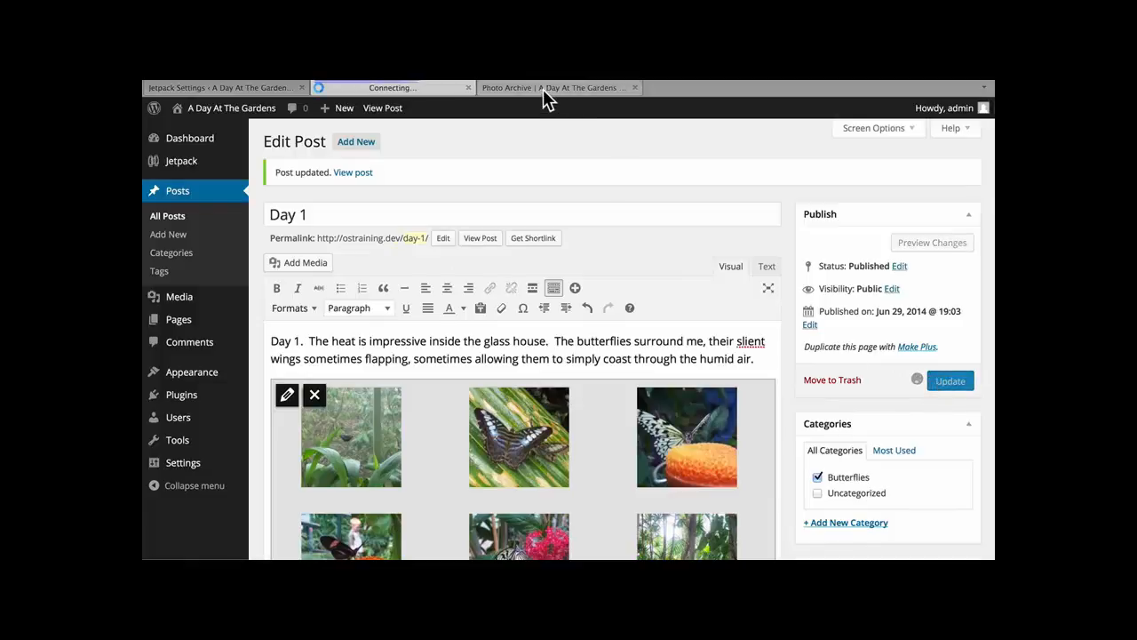
Step: Reload the Photo Archive page, examine the Day 1 mosaic gallery, view its first image at full size and return to the page
click(543, 89)
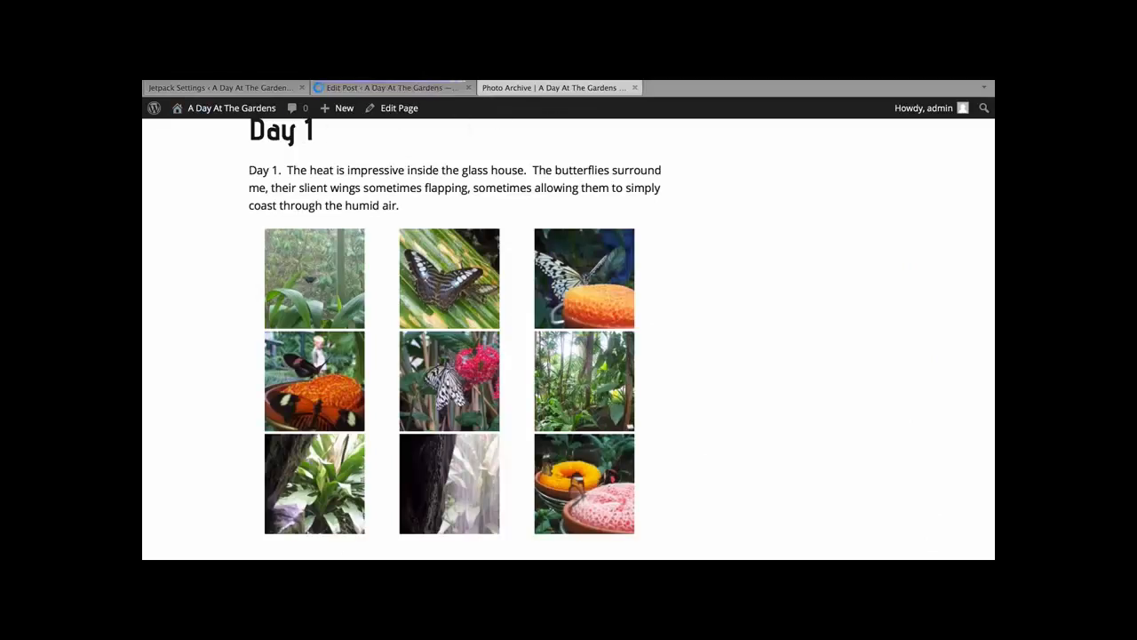
key(super+r)
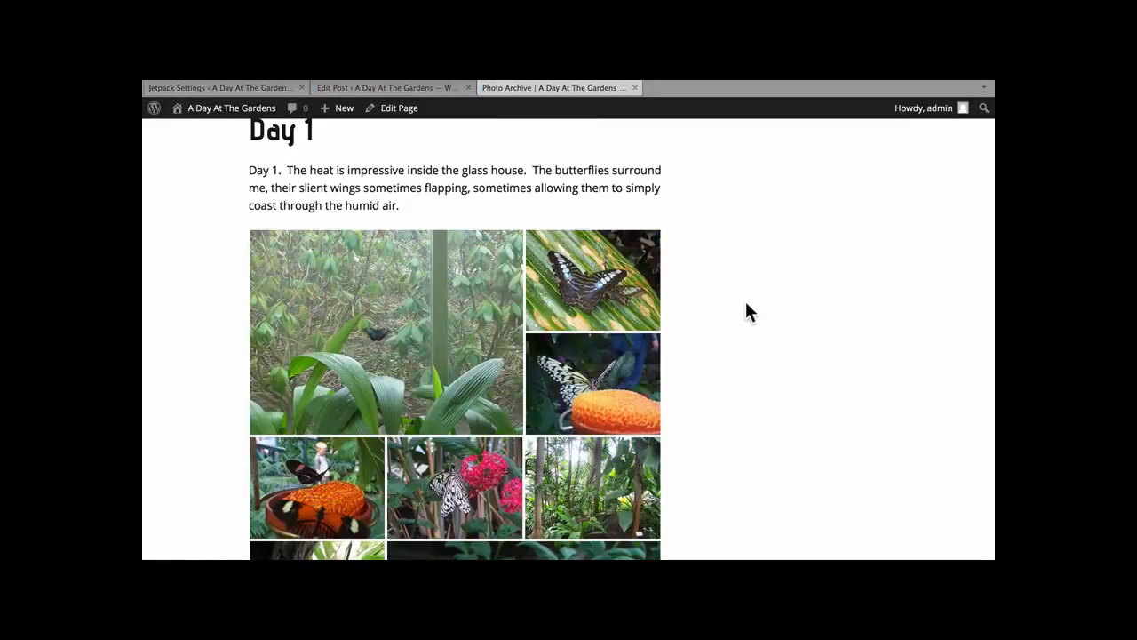
scroll(746, 311, down, 5)
scroll(746, 311, up, 8)
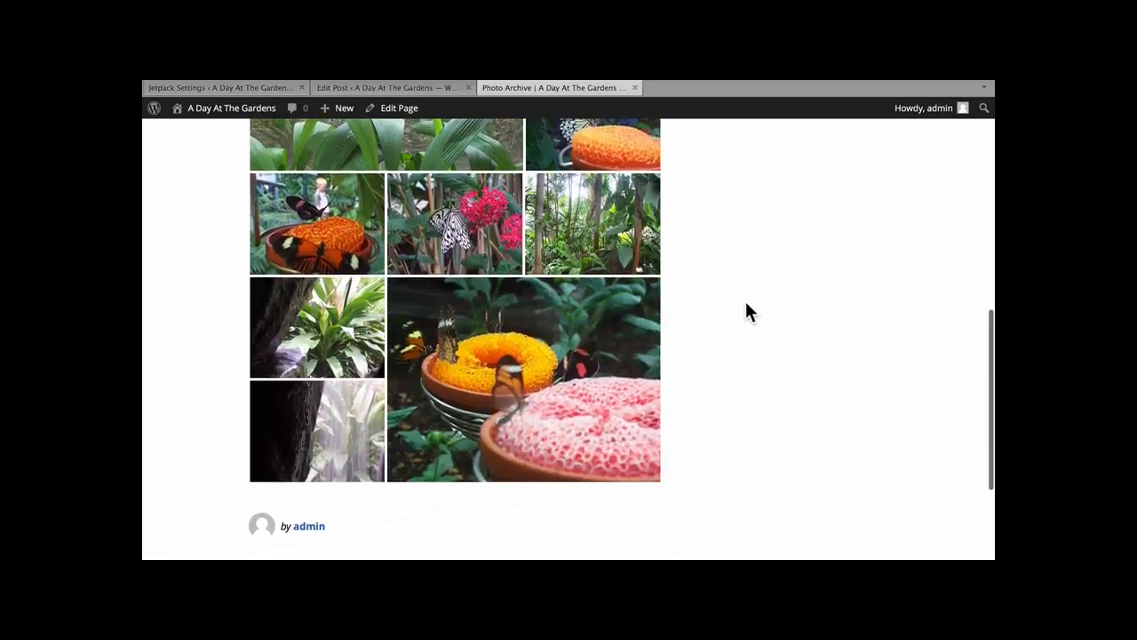
scroll(746, 304, down, 2)
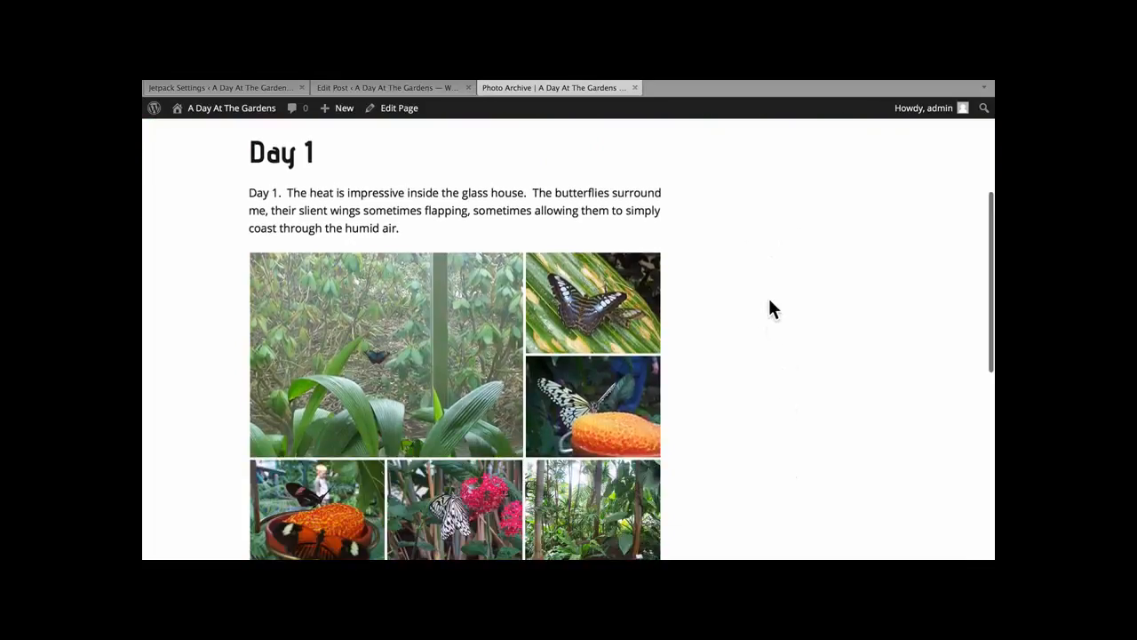
scroll(770, 306, down, 3)
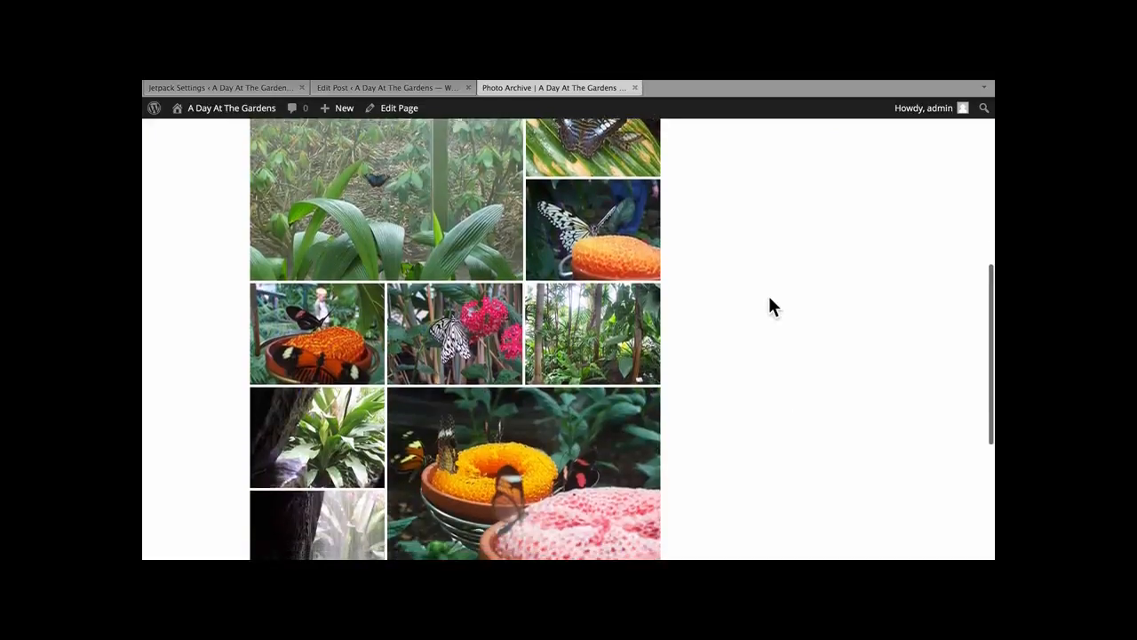
scroll(769, 306, up, 4)
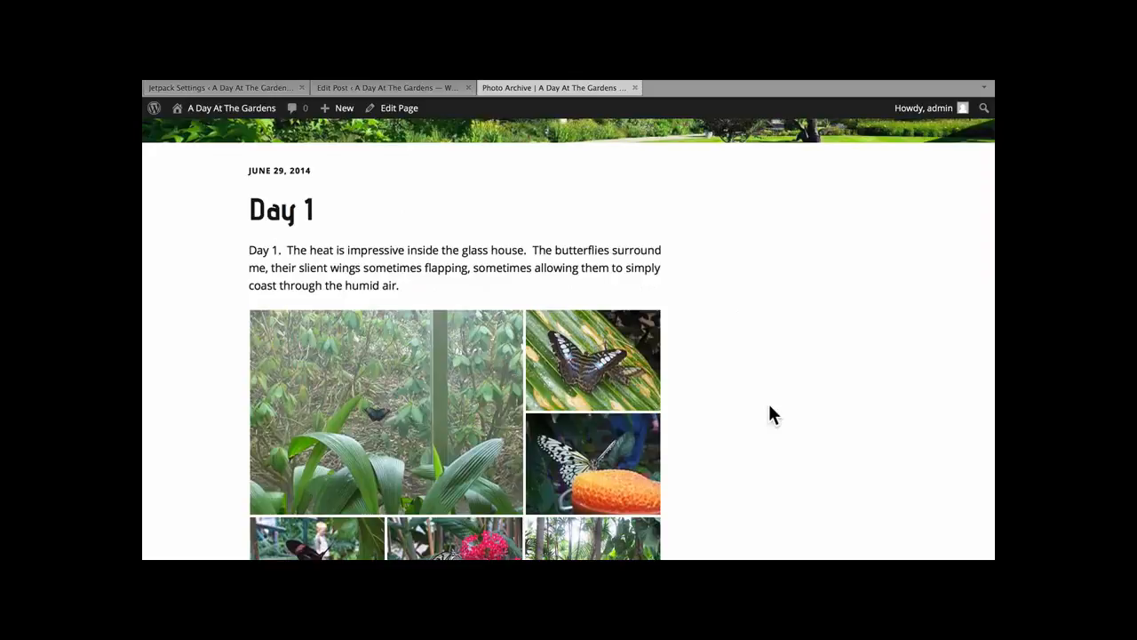
scroll(770, 408, down, 6)
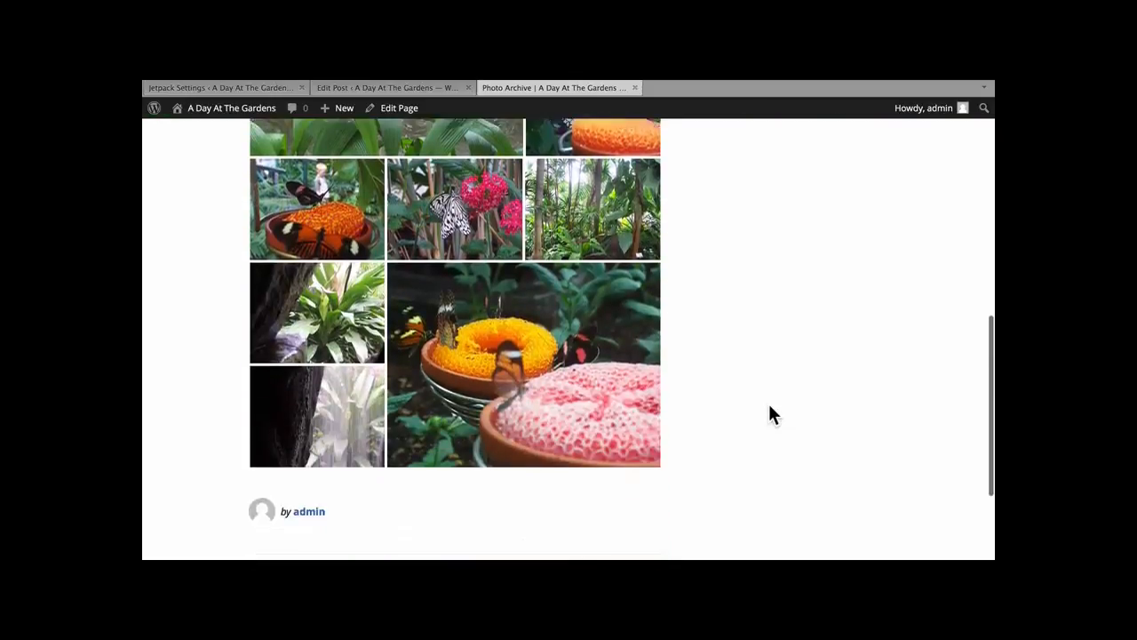
scroll(769, 409, up, 5)
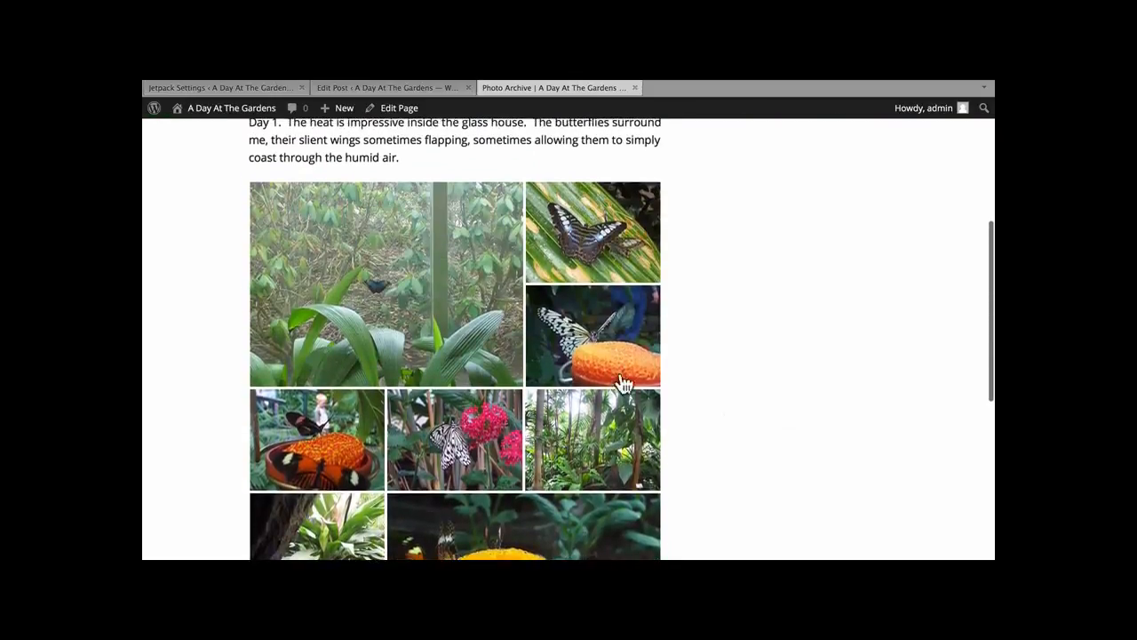
click(414, 303)
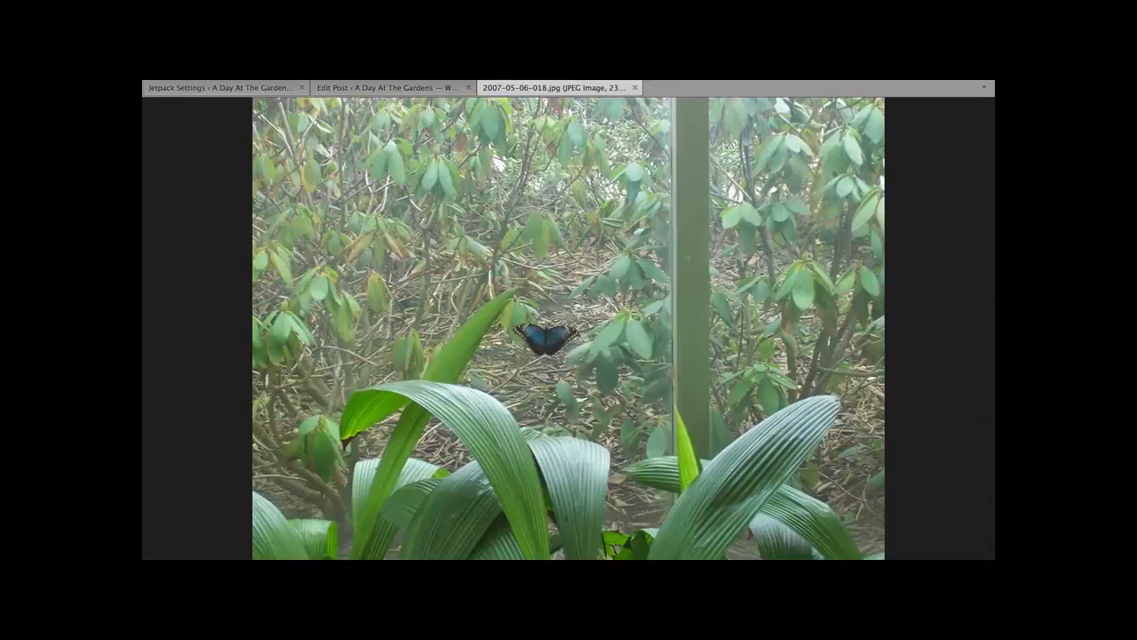
click(154, 62)
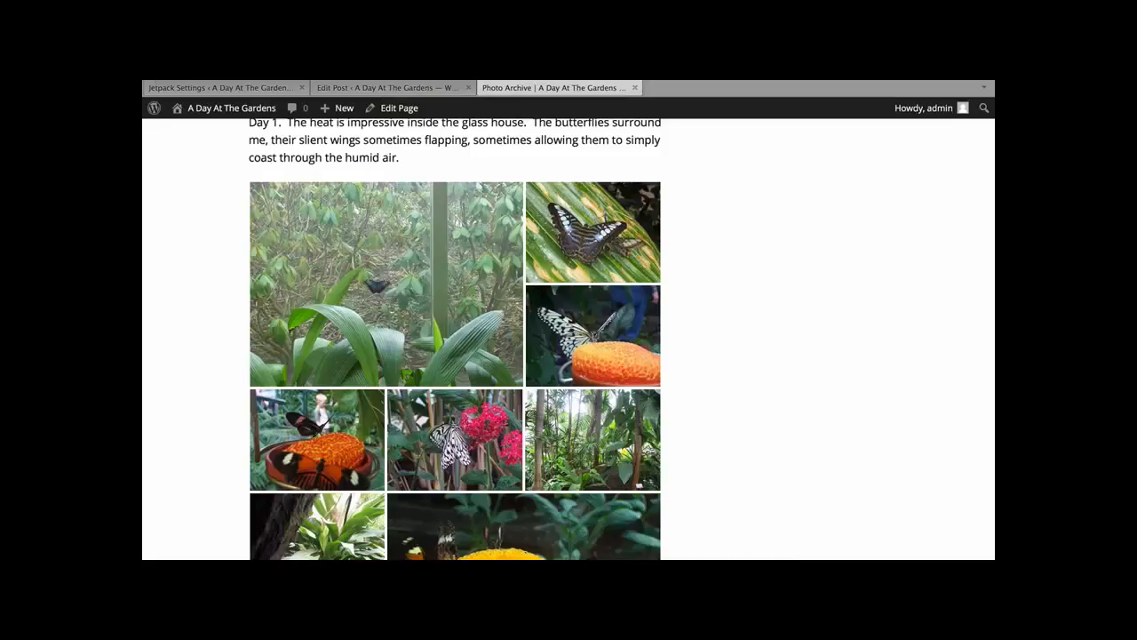
Step: Set the Day 1 post's gallery type to Square Tiles, keeping Media File as the link target, and update the gallery and the post
click(394, 87)
mouse_move(384, 443)
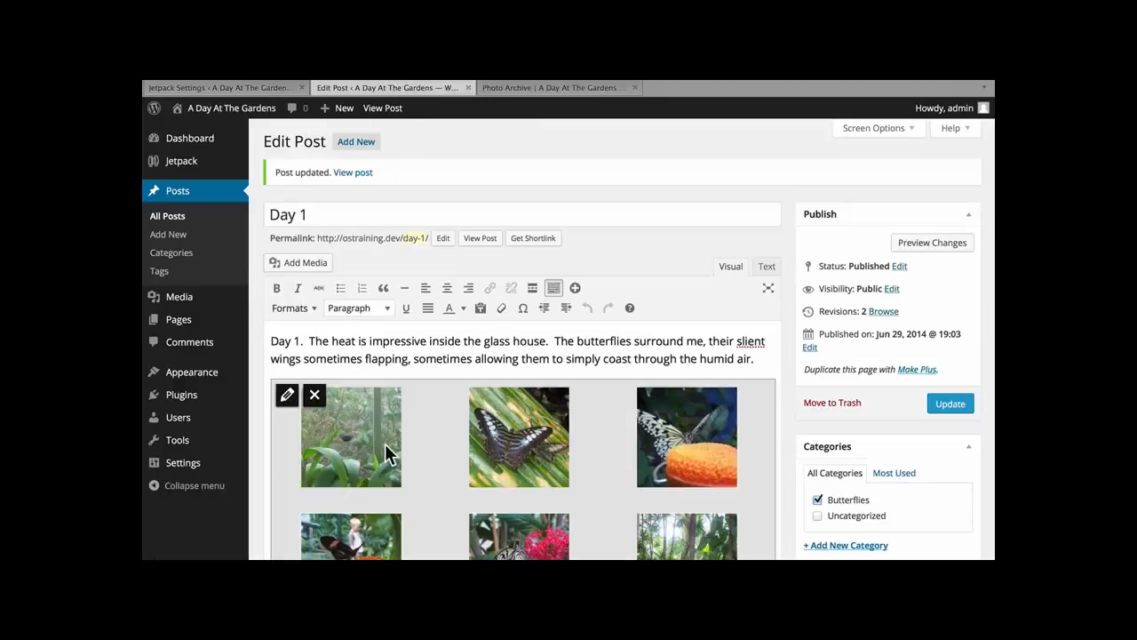
click(286, 394)
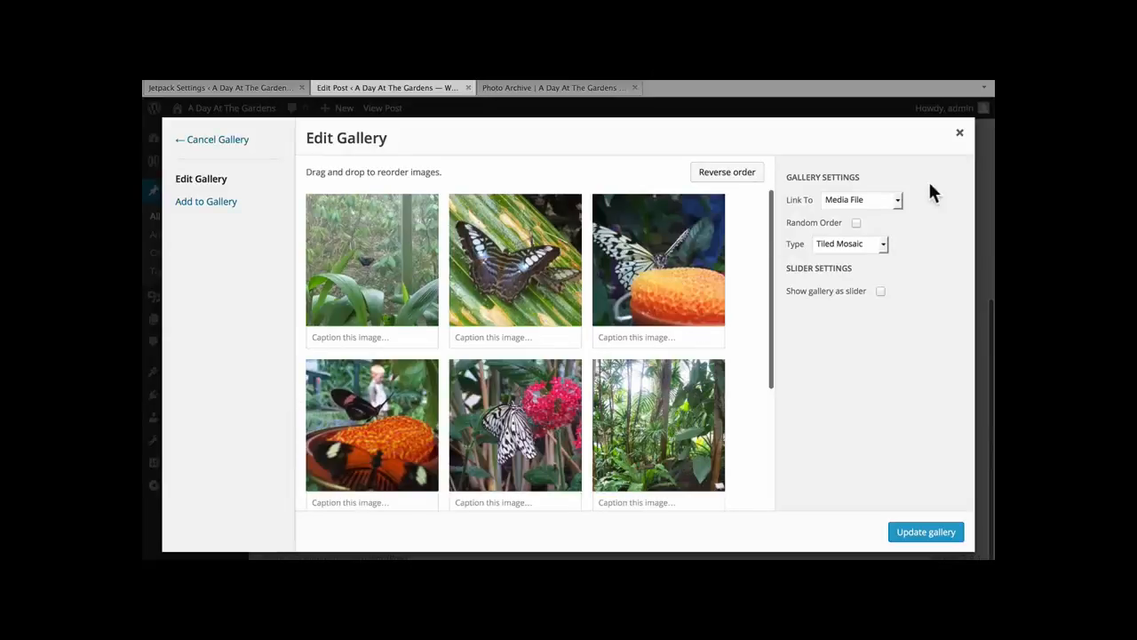
click(858, 203)
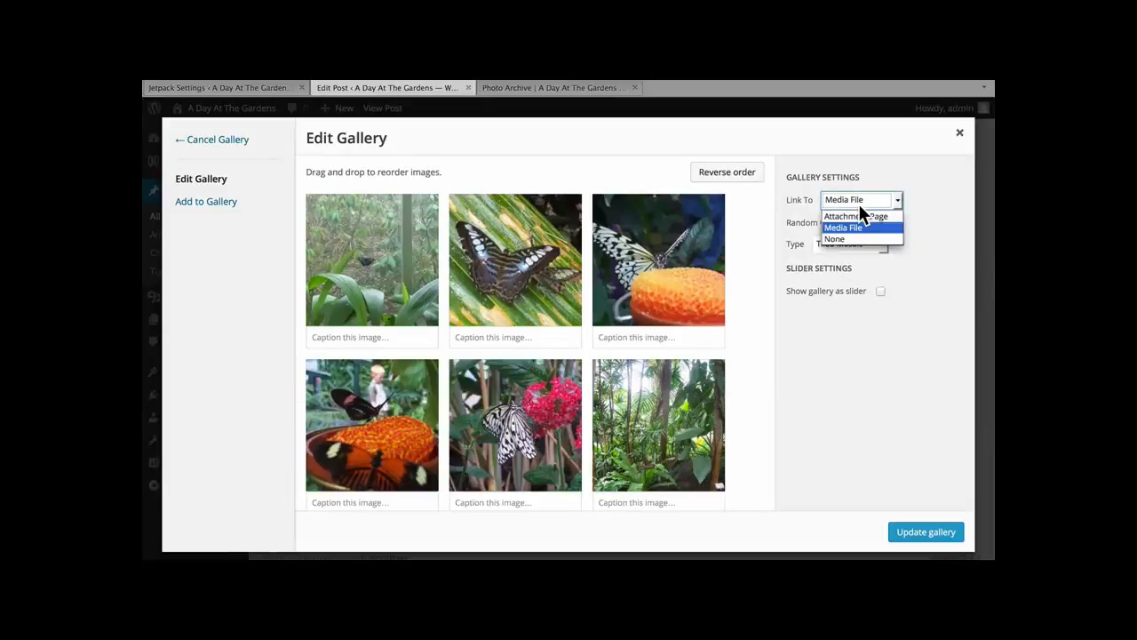
click(859, 204)
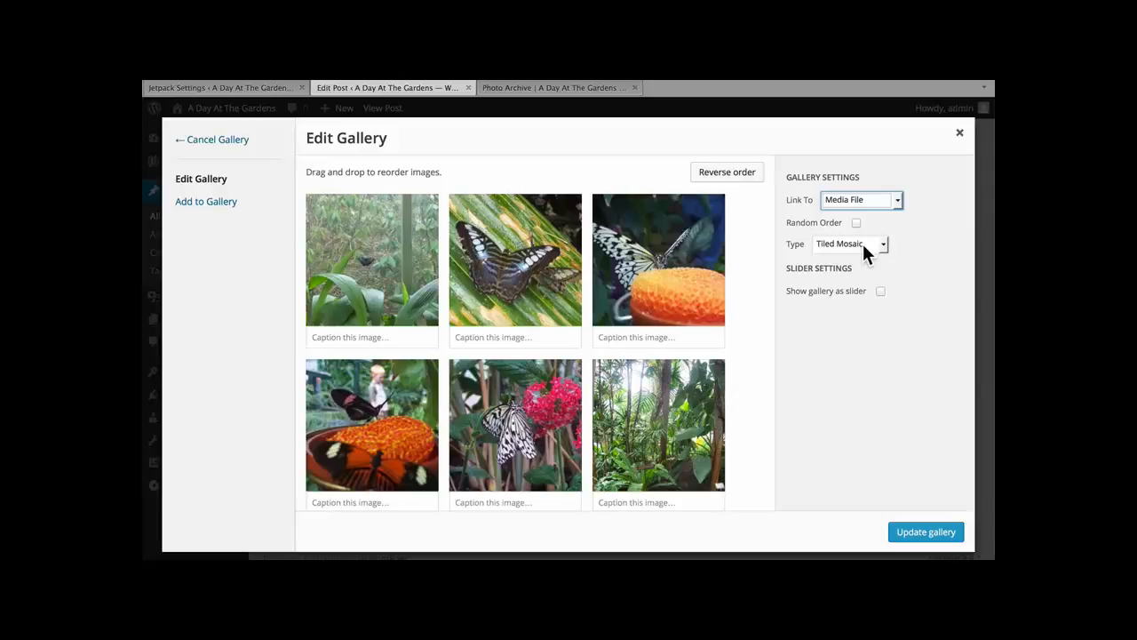
click(863, 243)
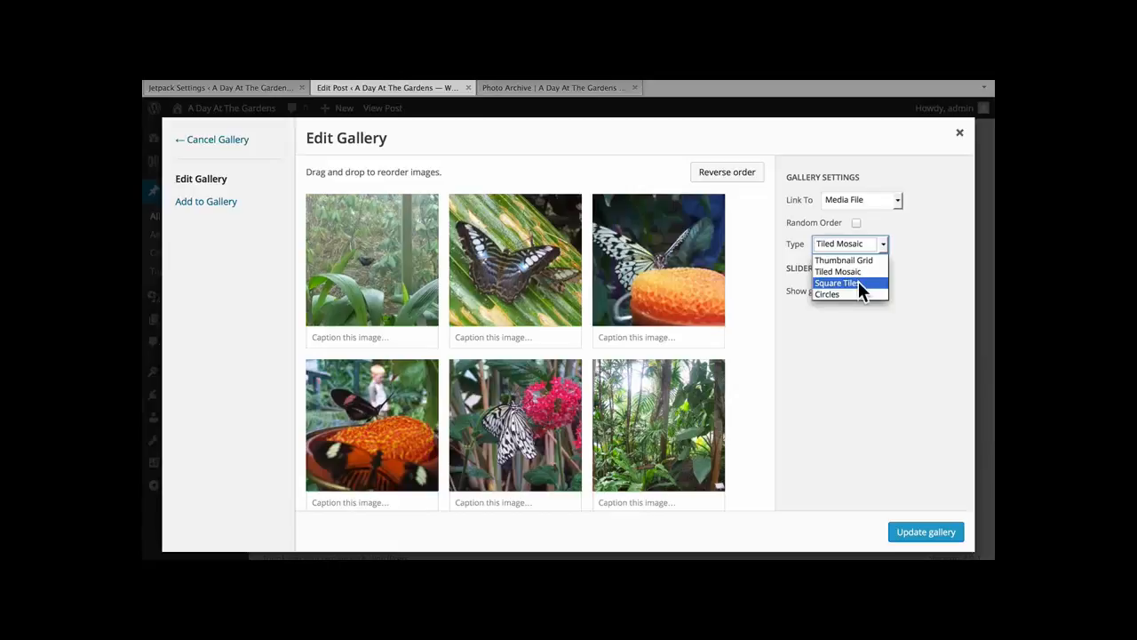
click(858, 282)
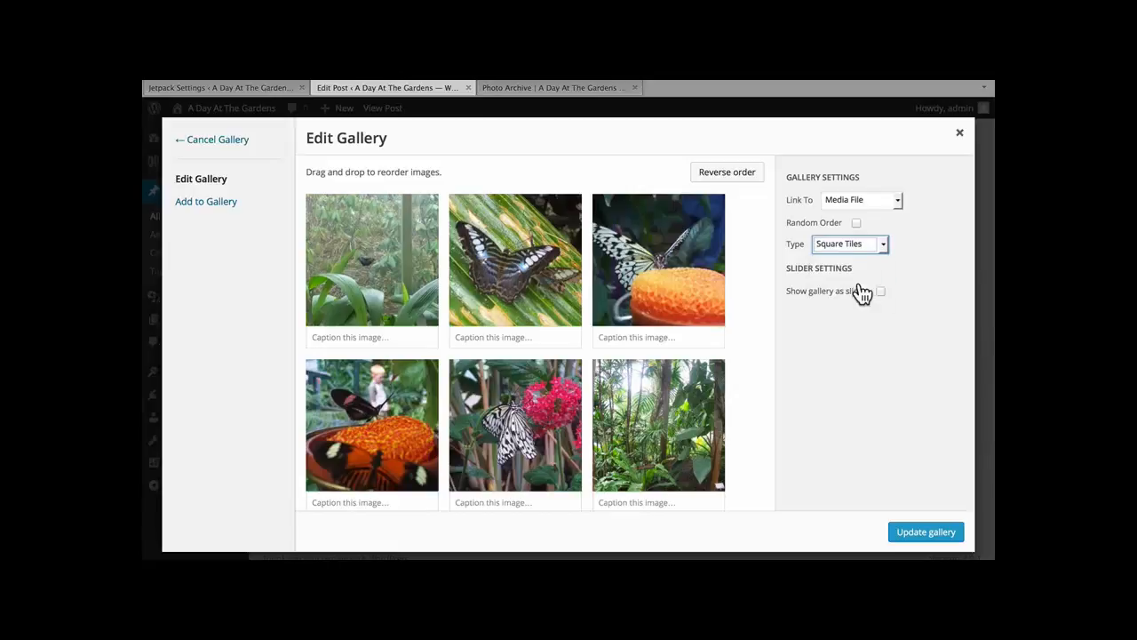
click(908, 542)
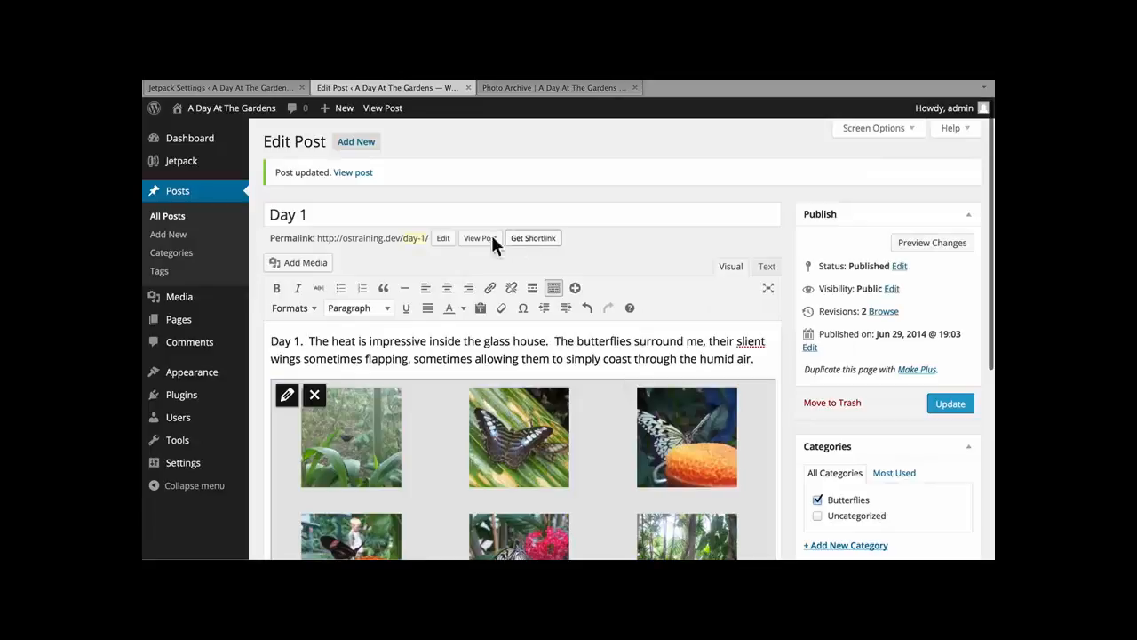
click(949, 405)
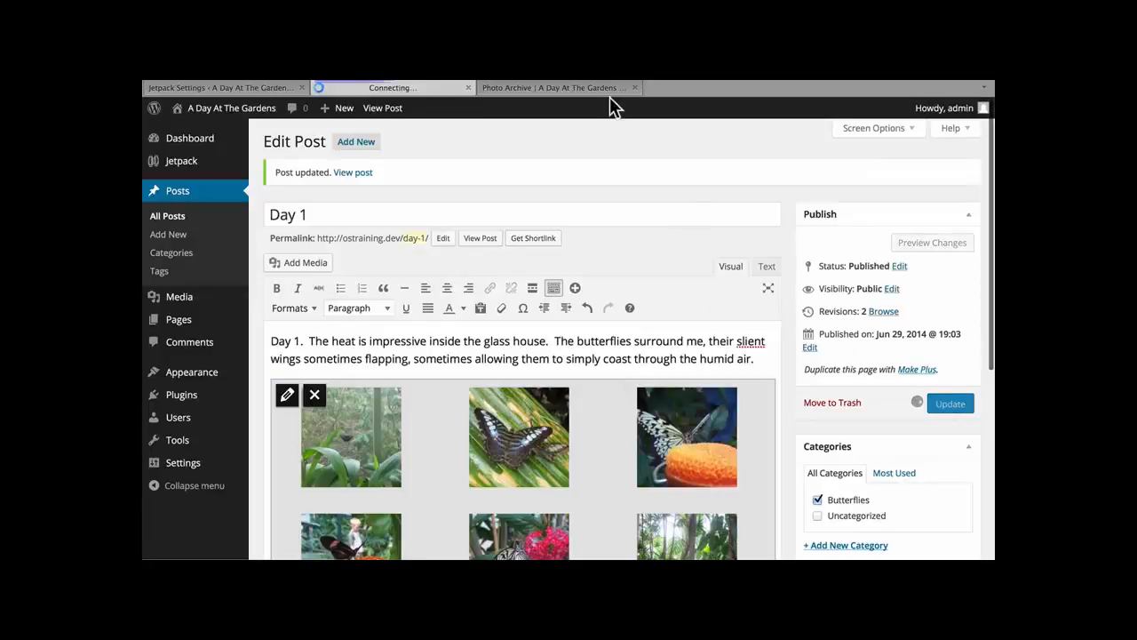
Step: Reload the Photo Archive page and examine the Day 1 gallery's square tile layout
click(558, 88)
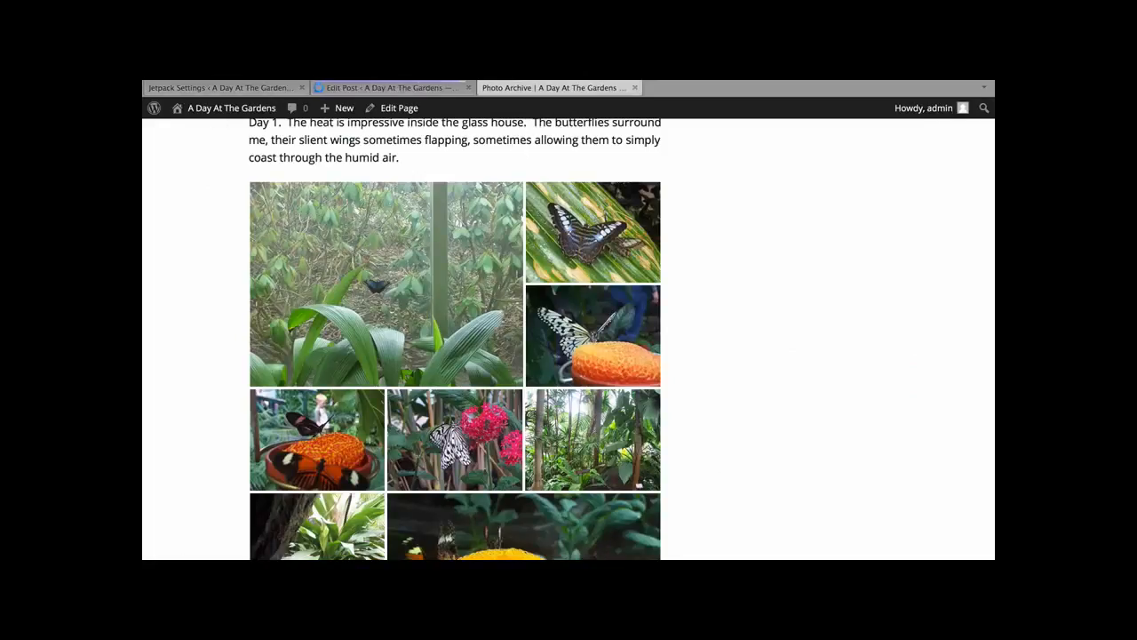
key(super+r)
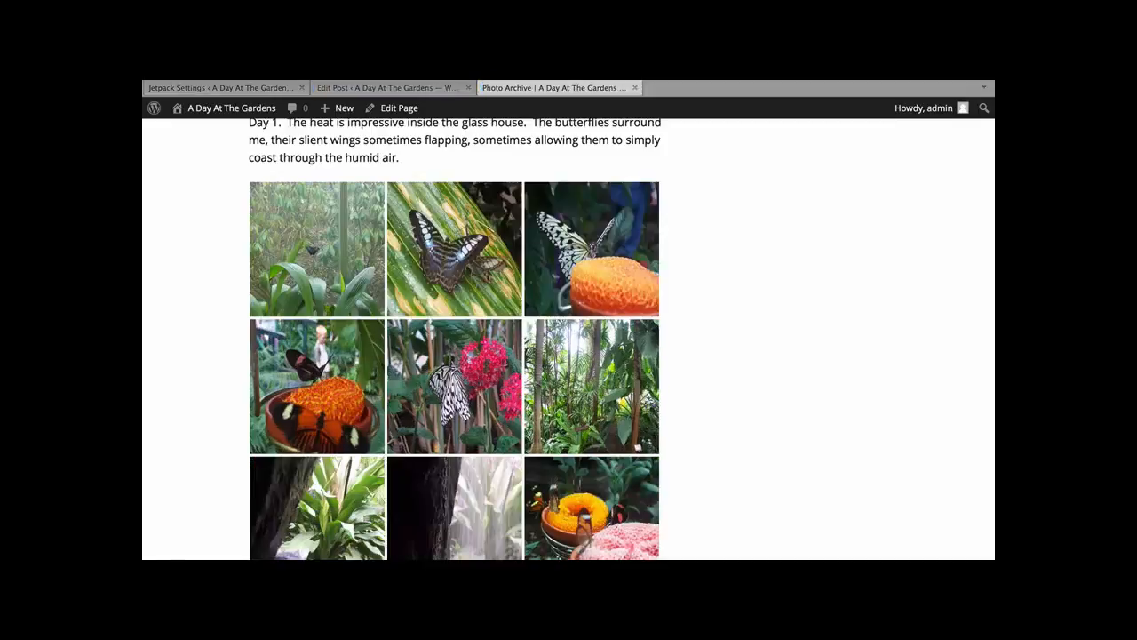
scroll(205, 331, down, 5)
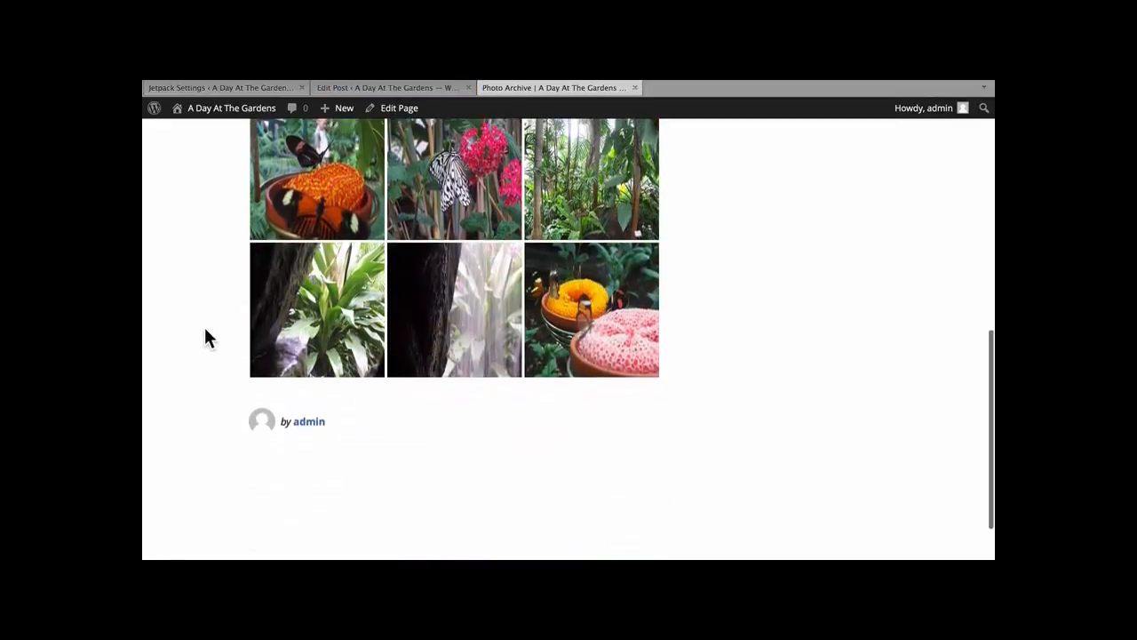
scroll(206, 330, up, 7)
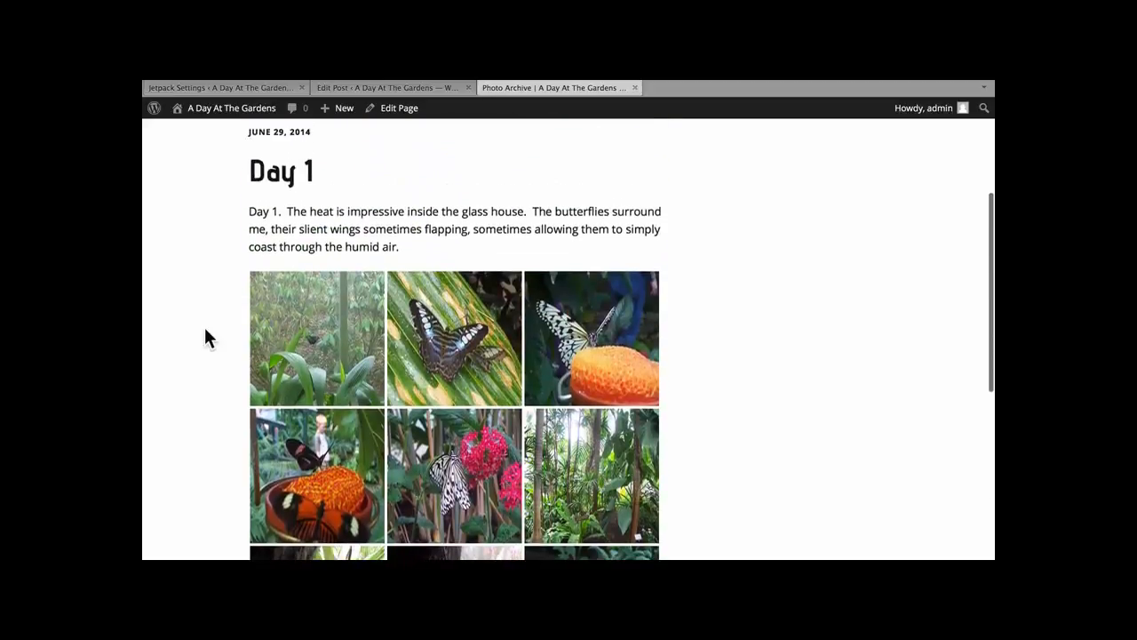
Step: Change the Day 1 post's gallery type to Circles and update the gallery and the post
click(396, 87)
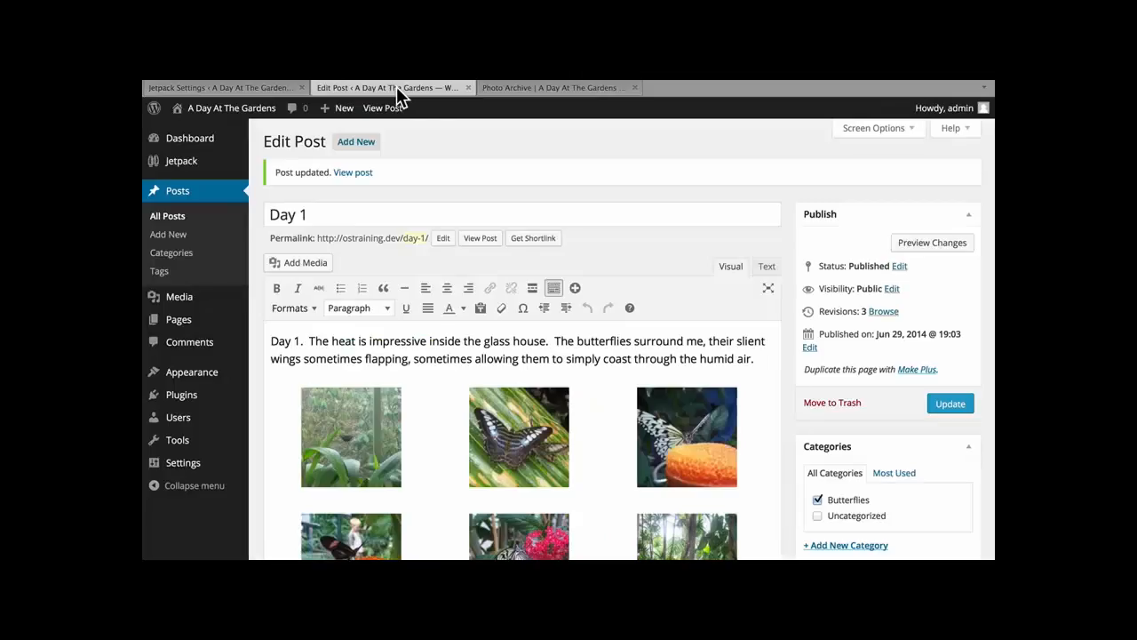
click(369, 415)
click(287, 397)
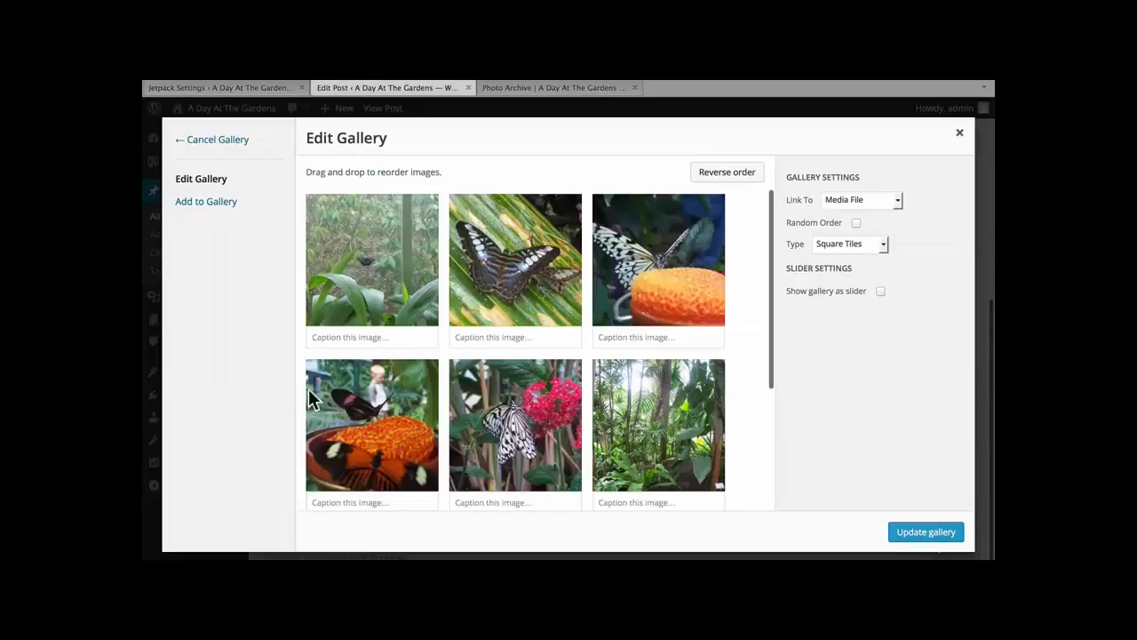
click(860, 240)
click(828, 294)
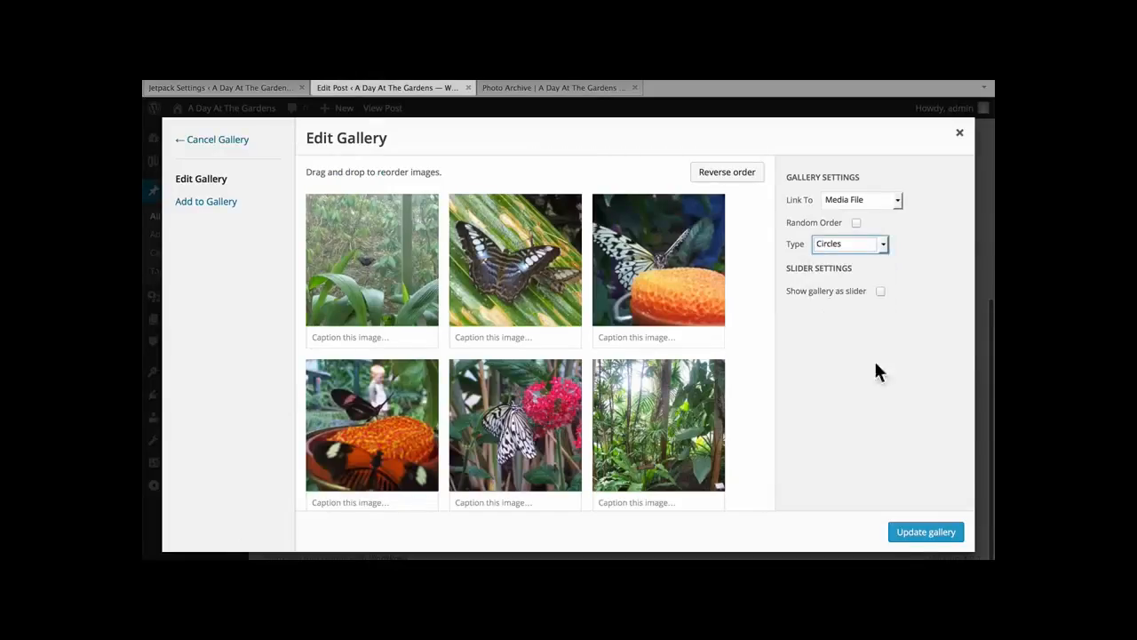
click(919, 534)
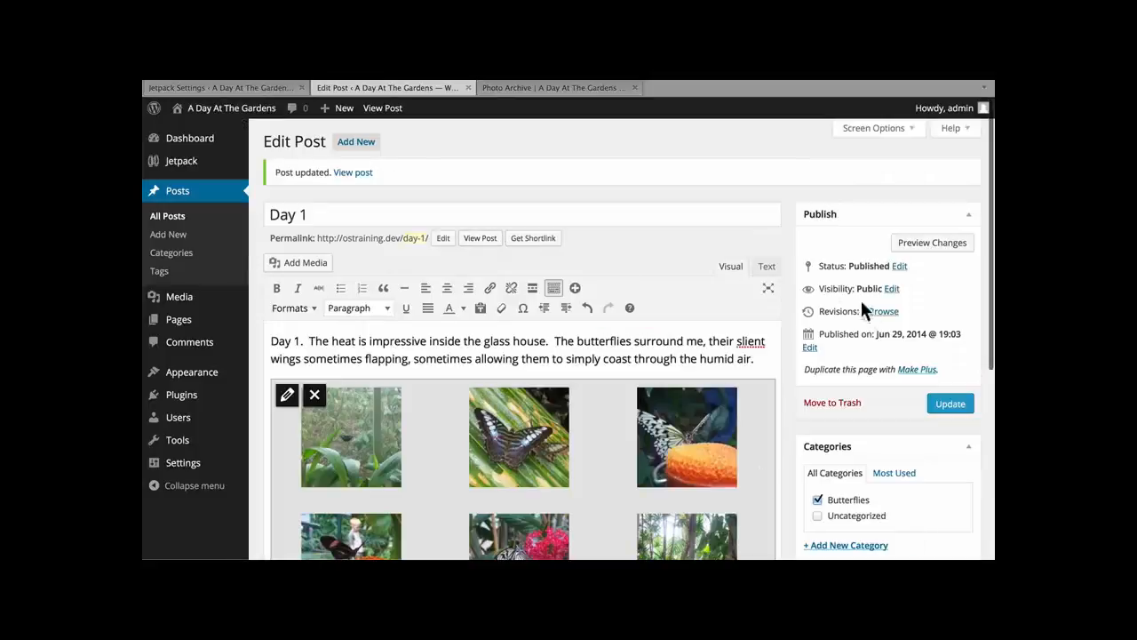
click(946, 405)
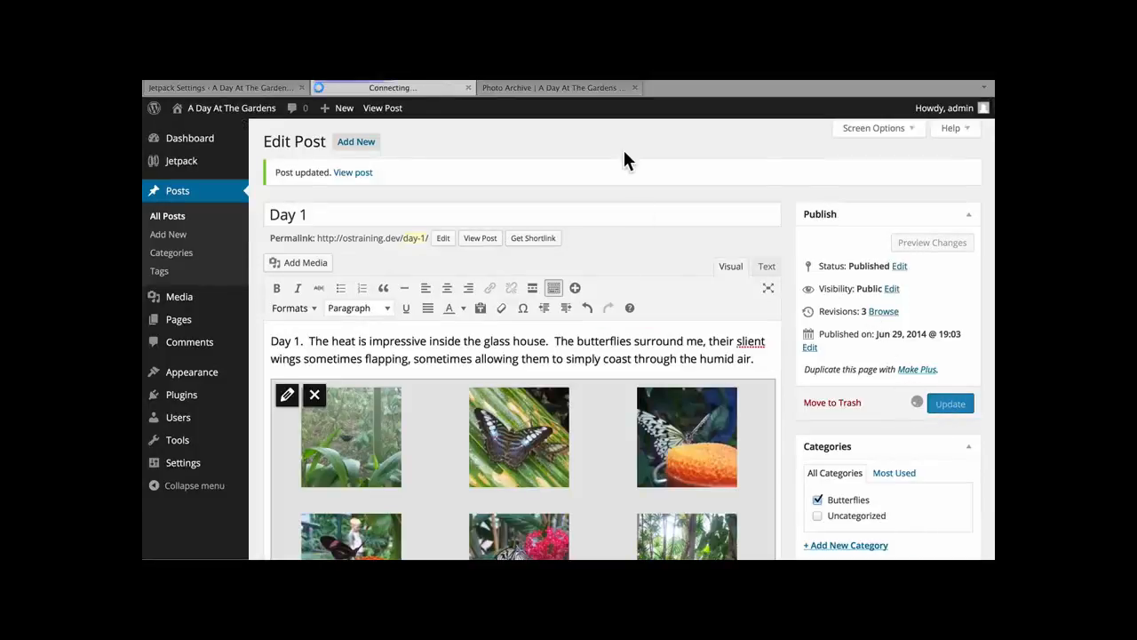
Step: Reload the Photo Archive page and examine the Day 1 gallery's circle layout
click(545, 87)
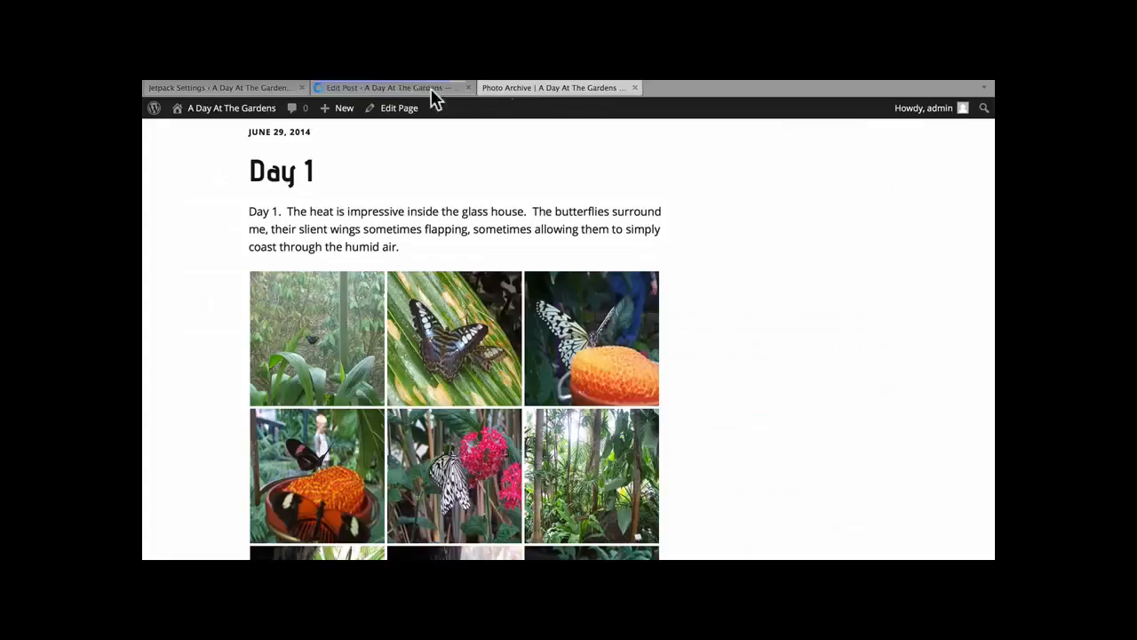
key(super+r)
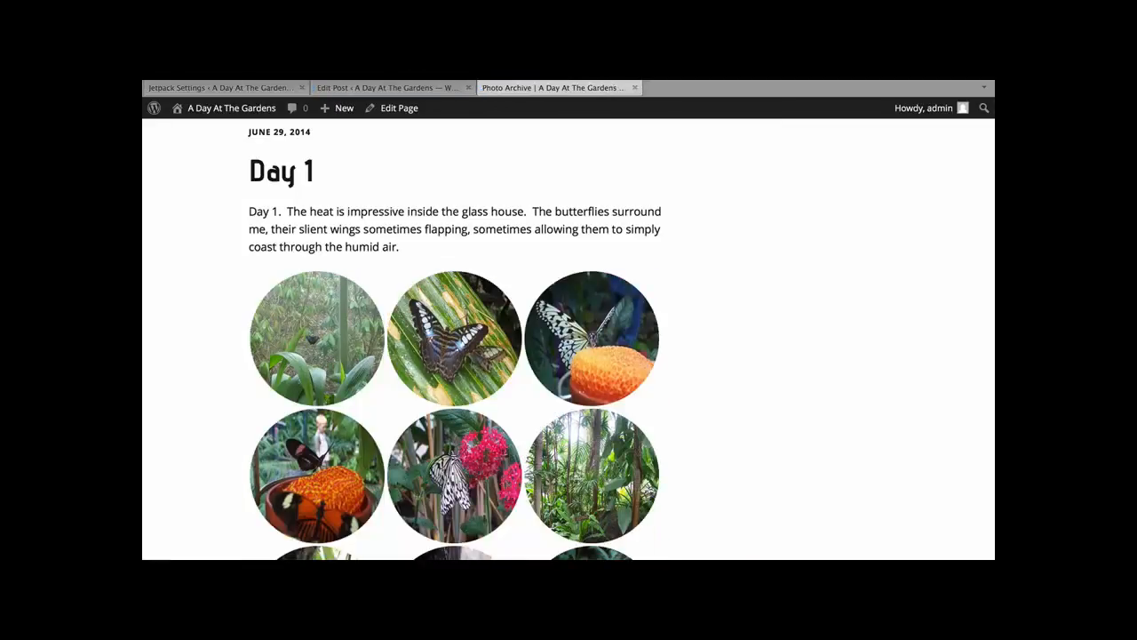
scroll(706, 345, down, 1)
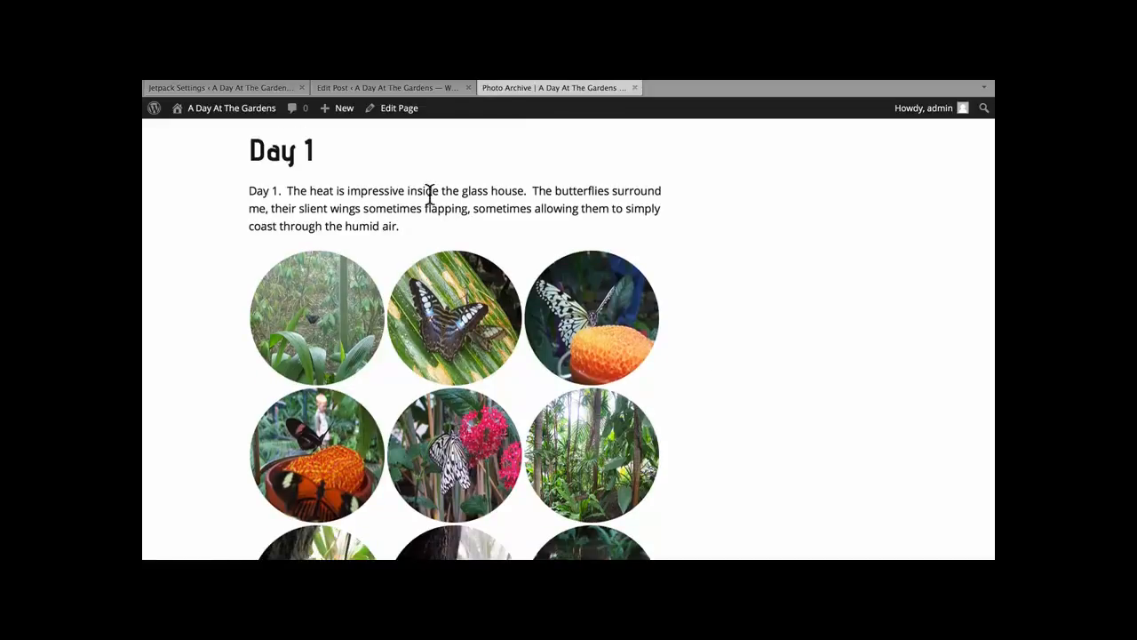
Step: Switch the Day 1 post's gallery type back to Tiled Mosaic and update the gallery and the post
click(386, 87)
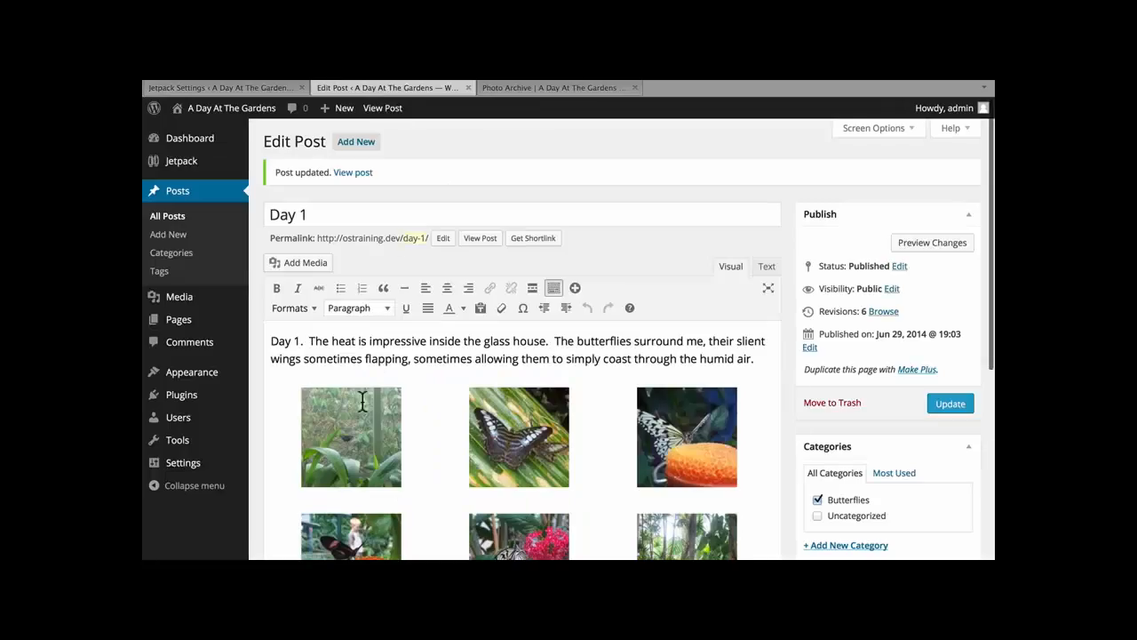
click(347, 440)
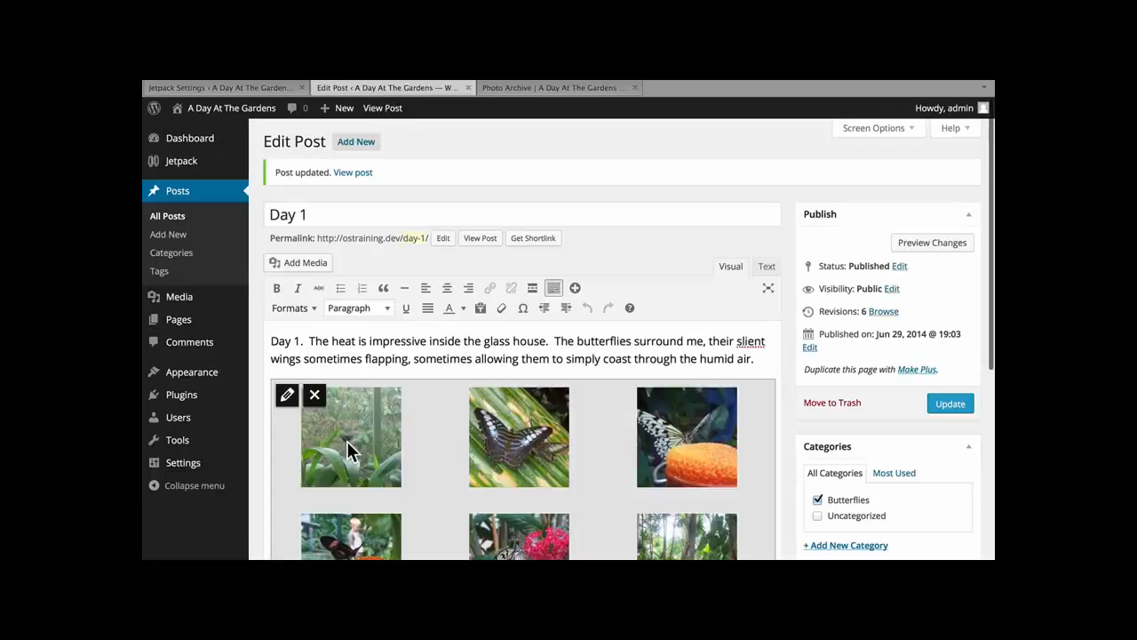
click(284, 396)
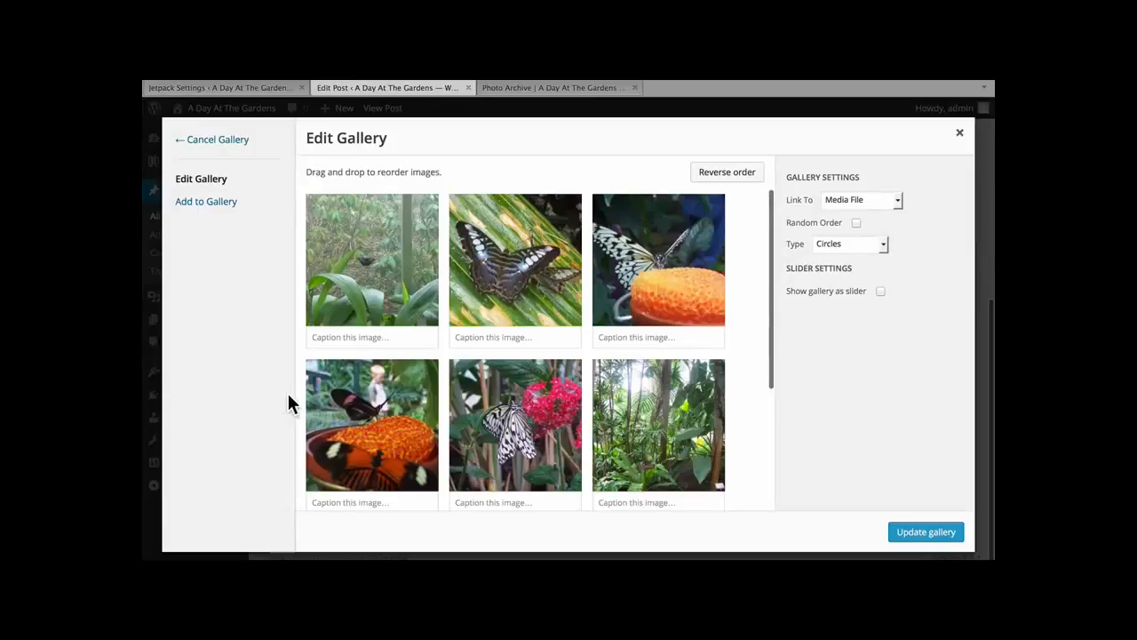
click(844, 246)
click(842, 271)
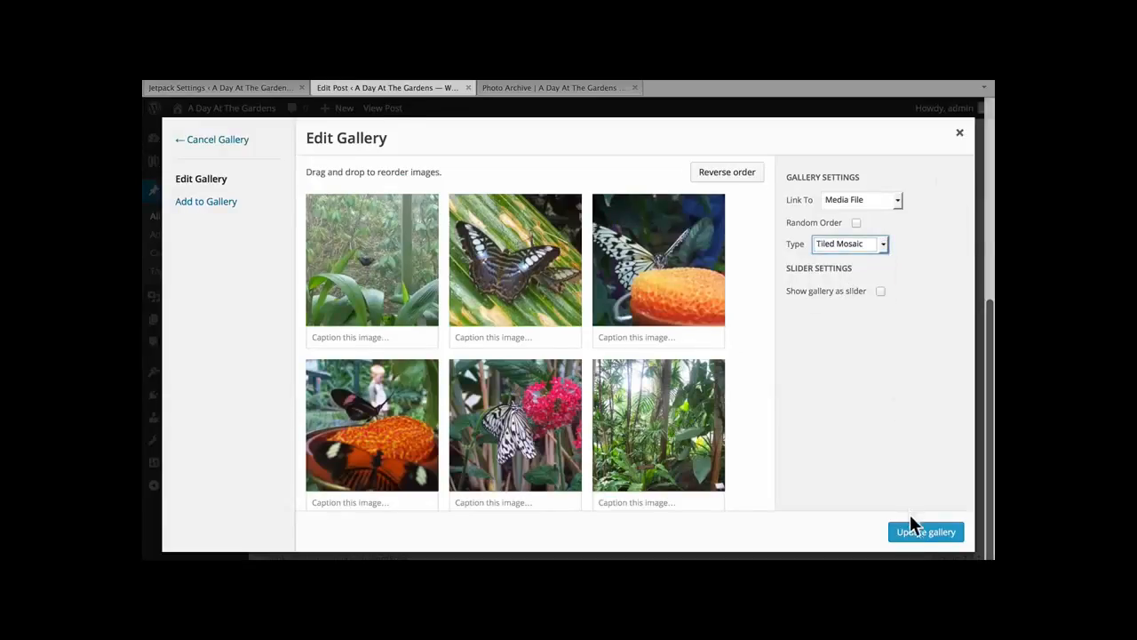
click(907, 533)
click(949, 403)
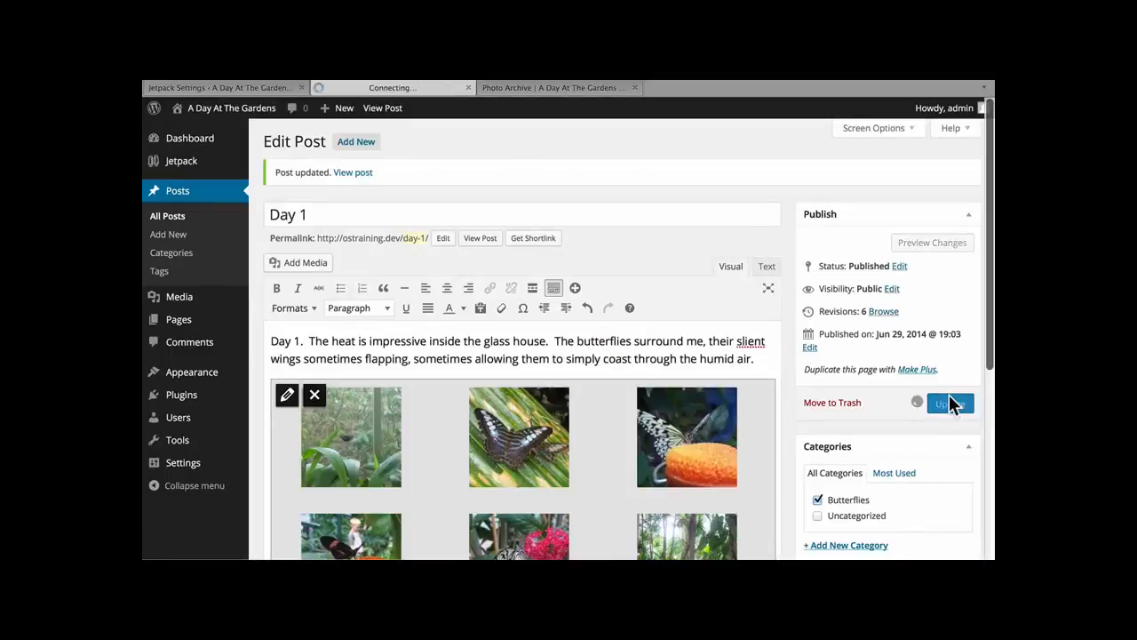
Step: Reload the Photo Archive page and examine the whole Day 1 mosaic gallery
click(555, 90)
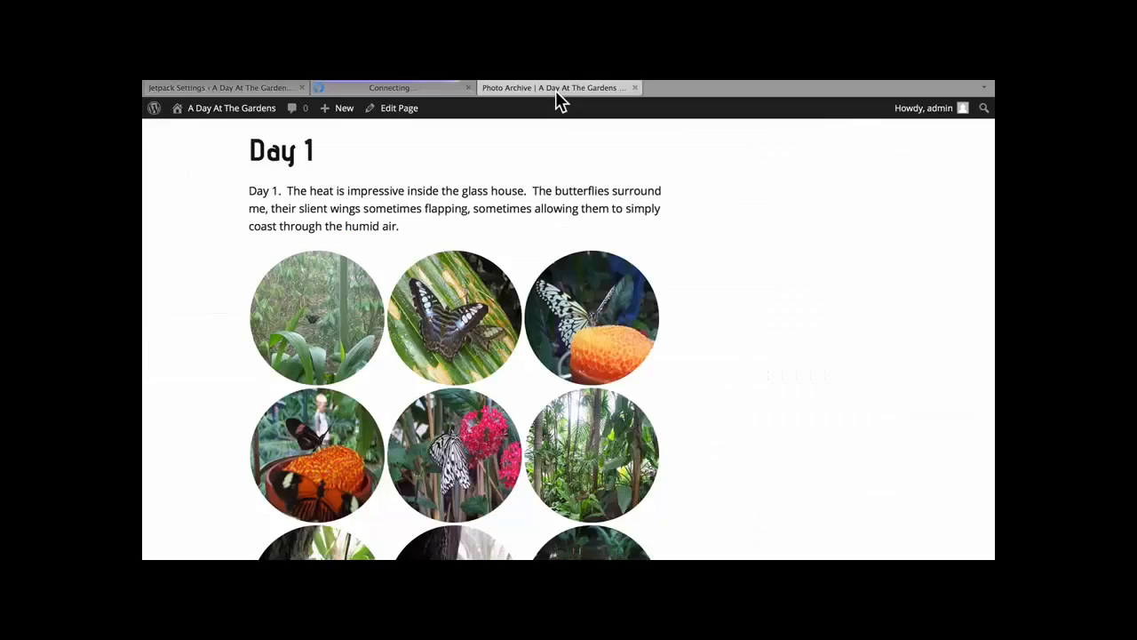
key(super+r)
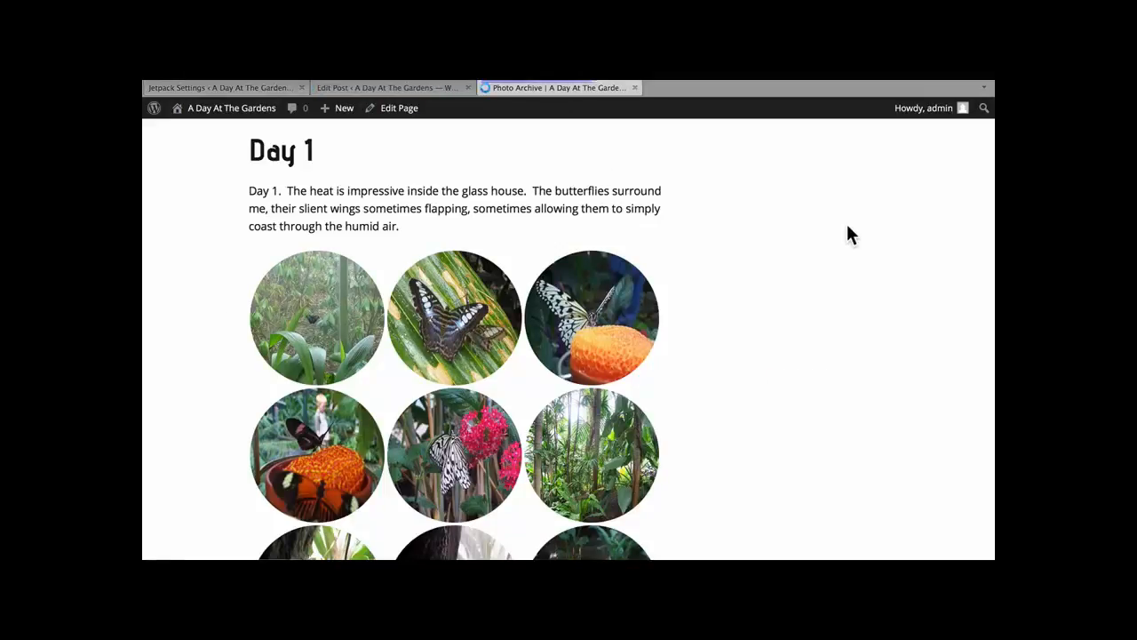
scroll(848, 233, down, 5)
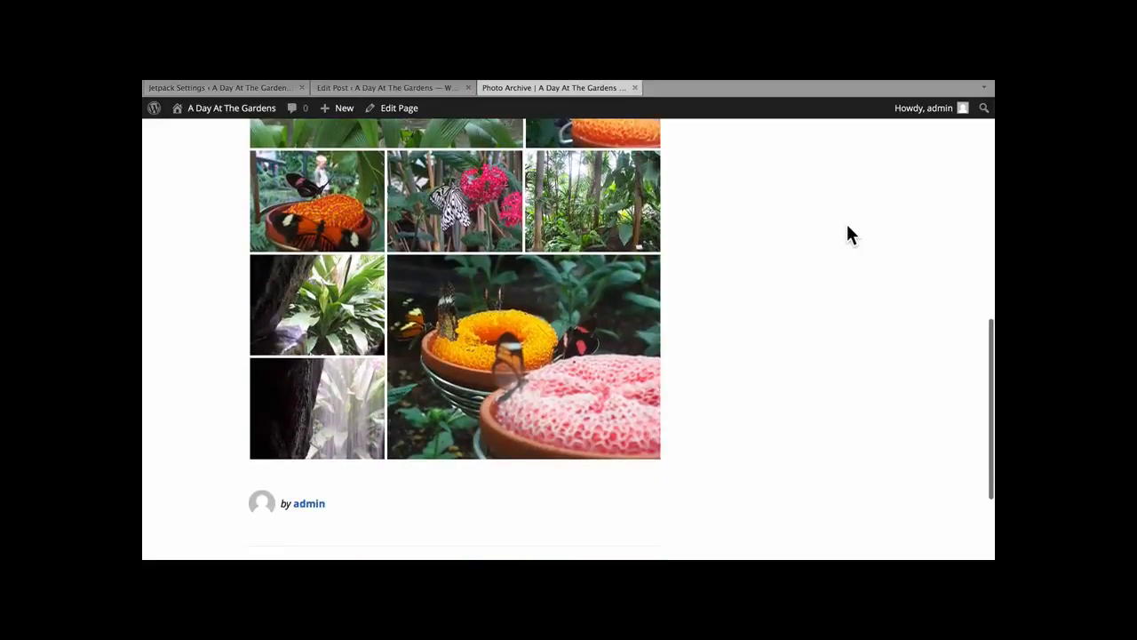
scroll(849, 233, up, 5)
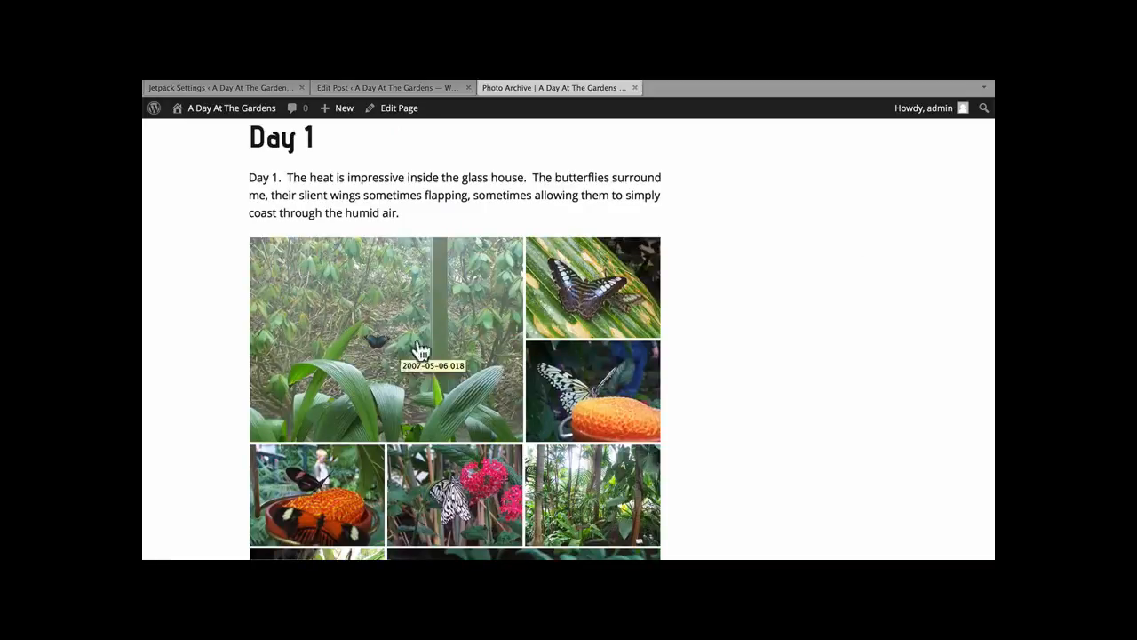
scroll(809, 407, down, 5)
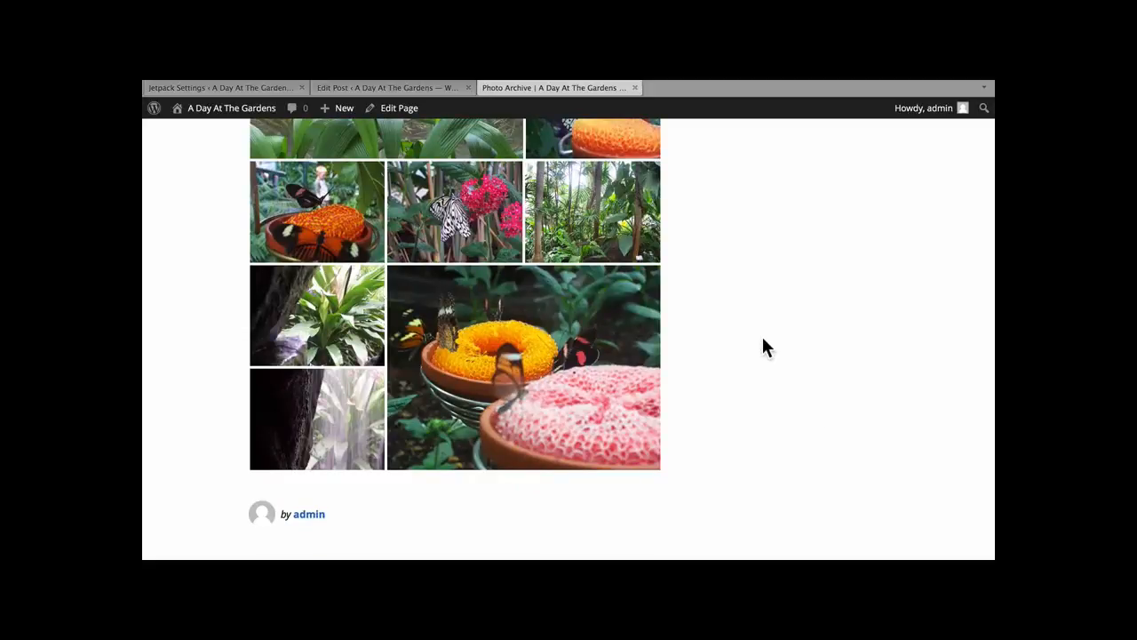
scroll(762, 347, up, 3)
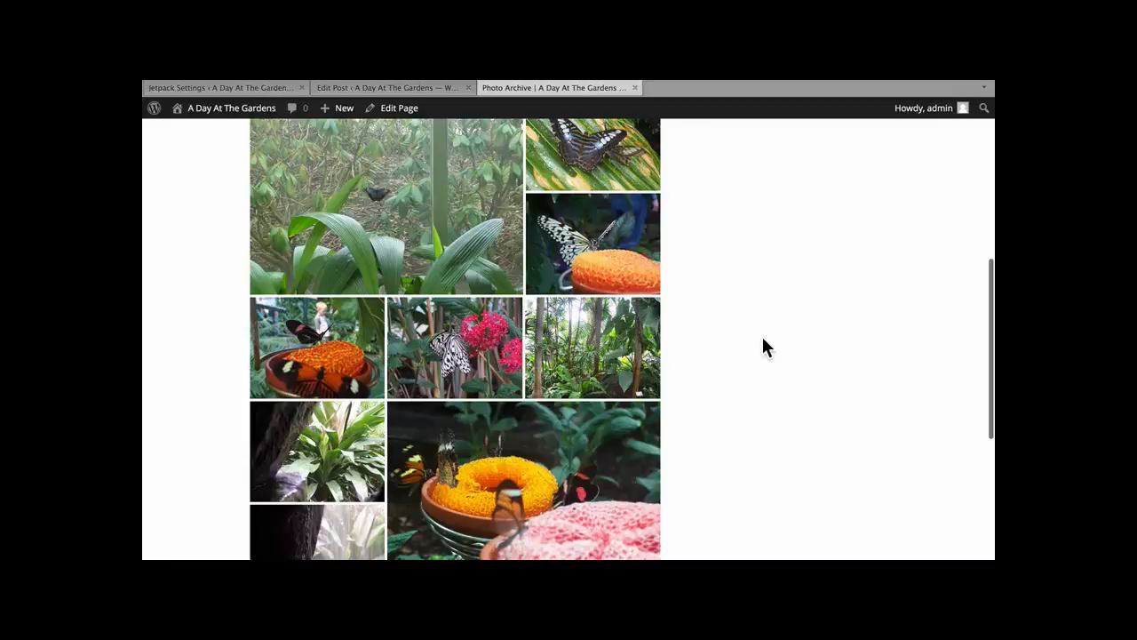
scroll(764, 347, up, 4)
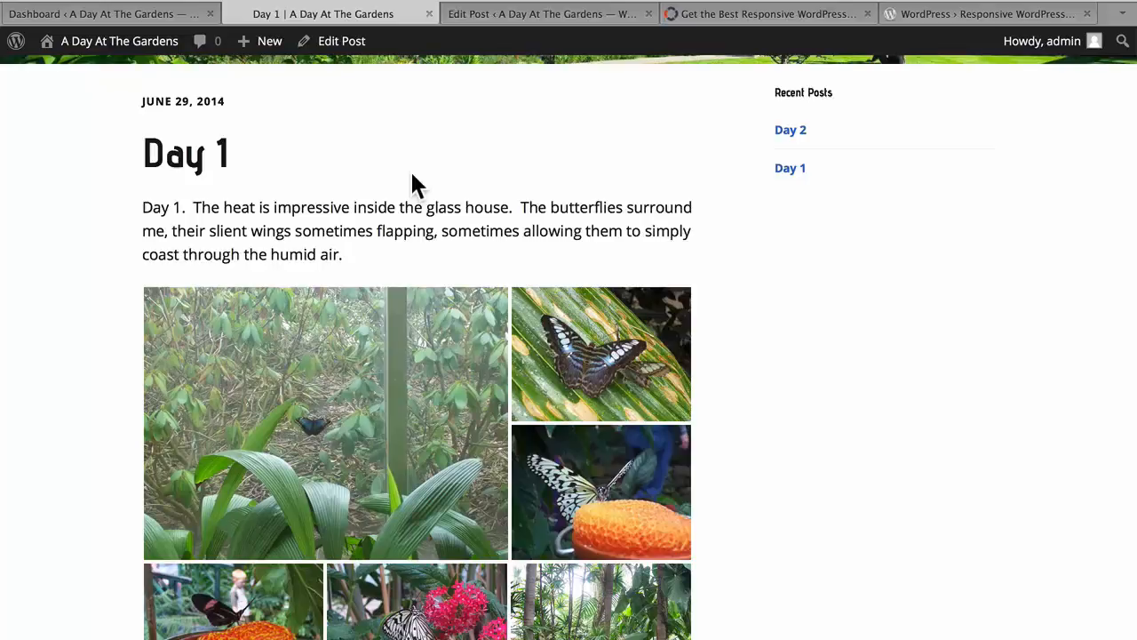
Step: Show the Day 1 post's gallery as a slider with the Slide horizontal effect and update the gallery and the post
scroll(411, 183, down, 10)
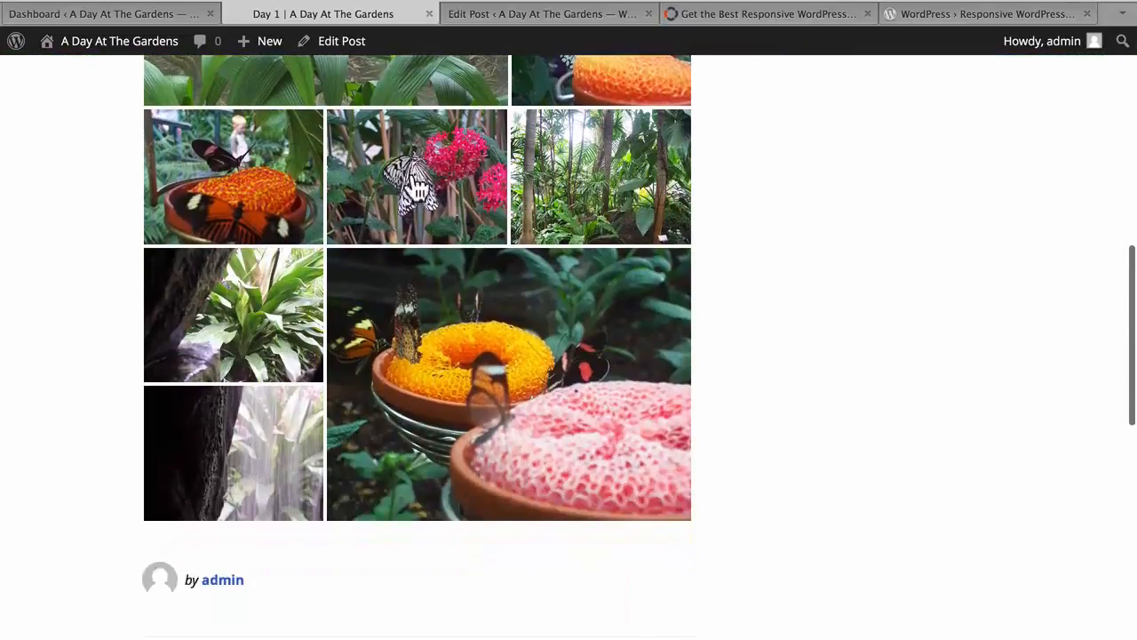
scroll(412, 183, up, 11)
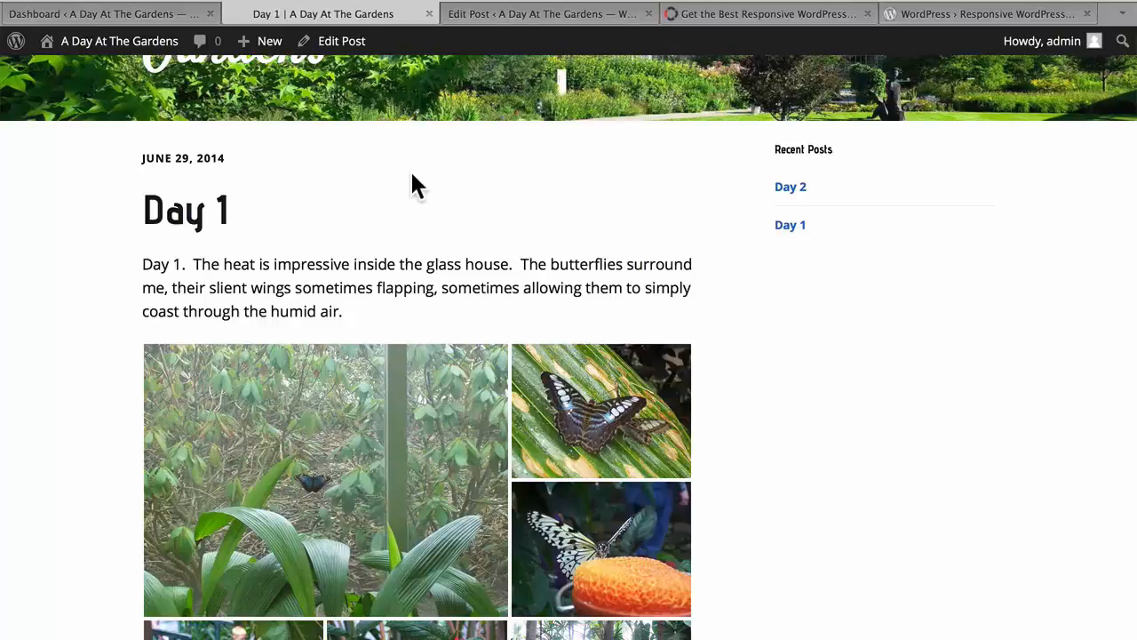
click(532, 26)
click(241, 465)
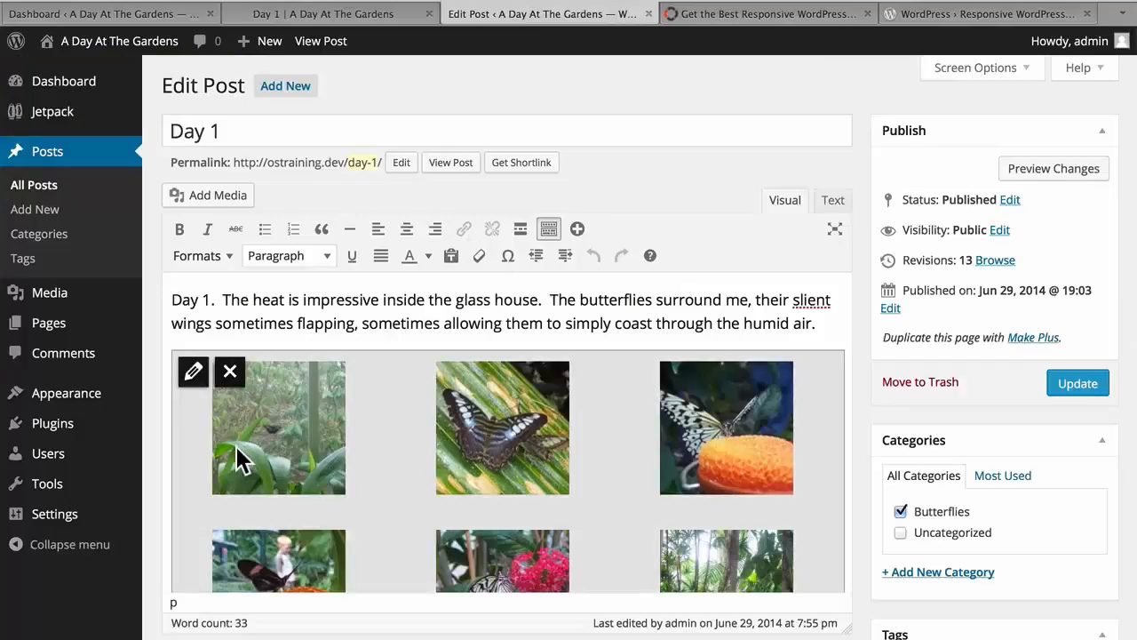
click(194, 374)
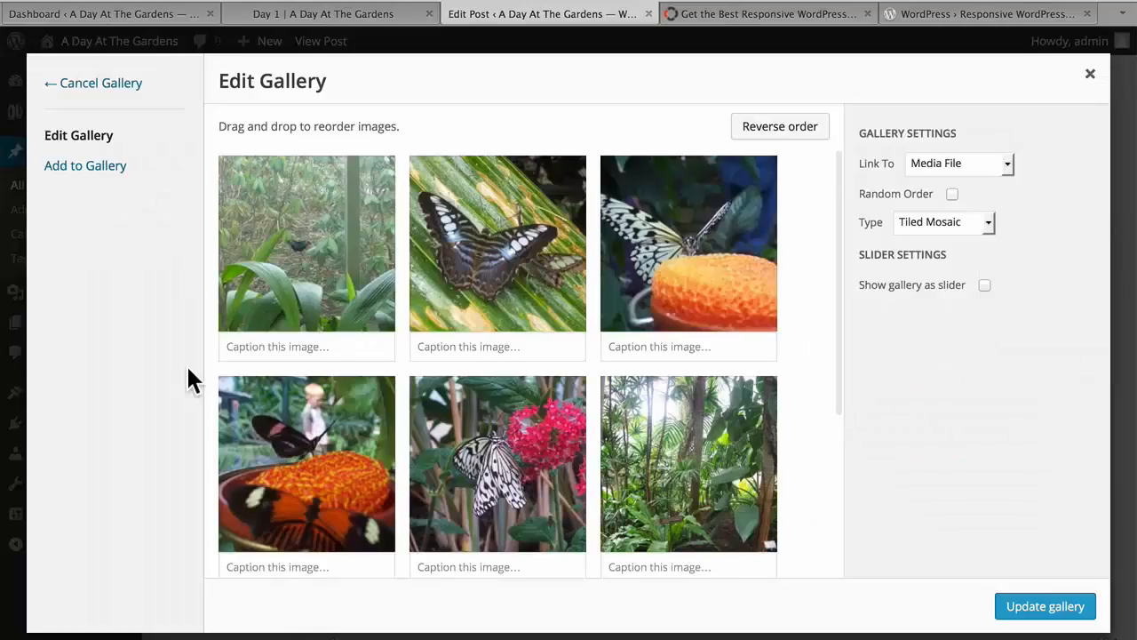
click(984, 286)
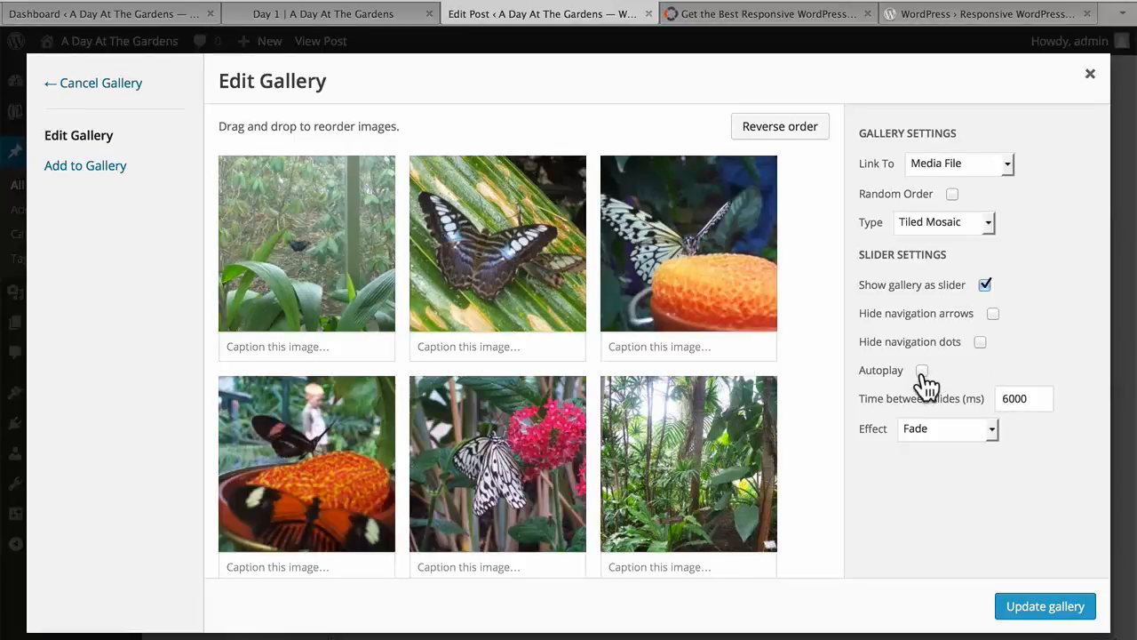
click(986, 431)
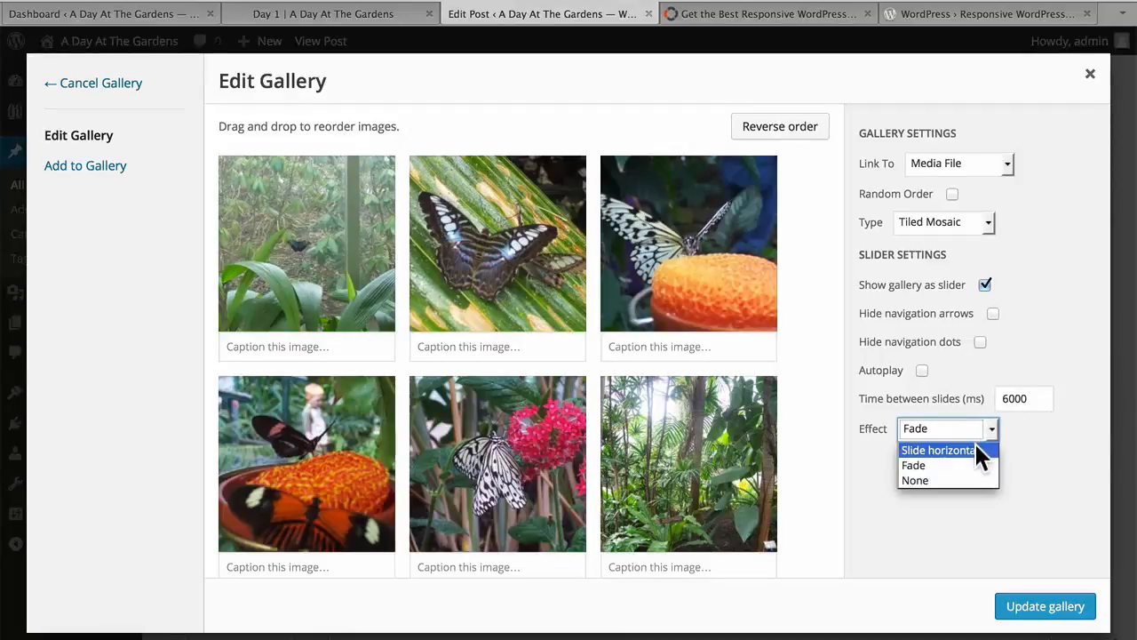
click(979, 451)
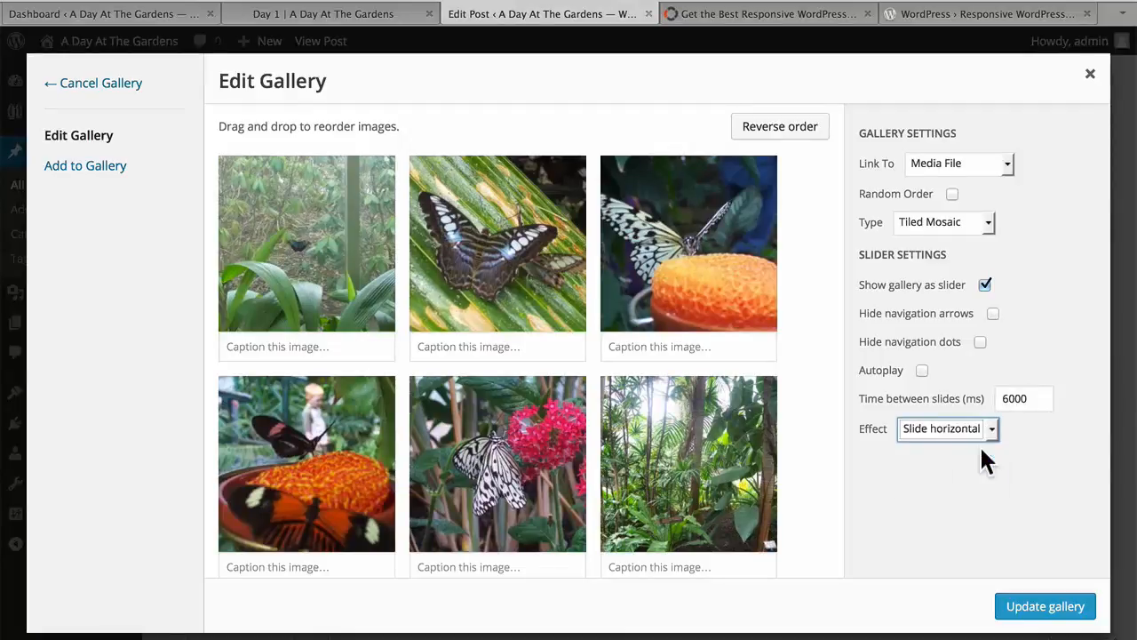
click(1022, 610)
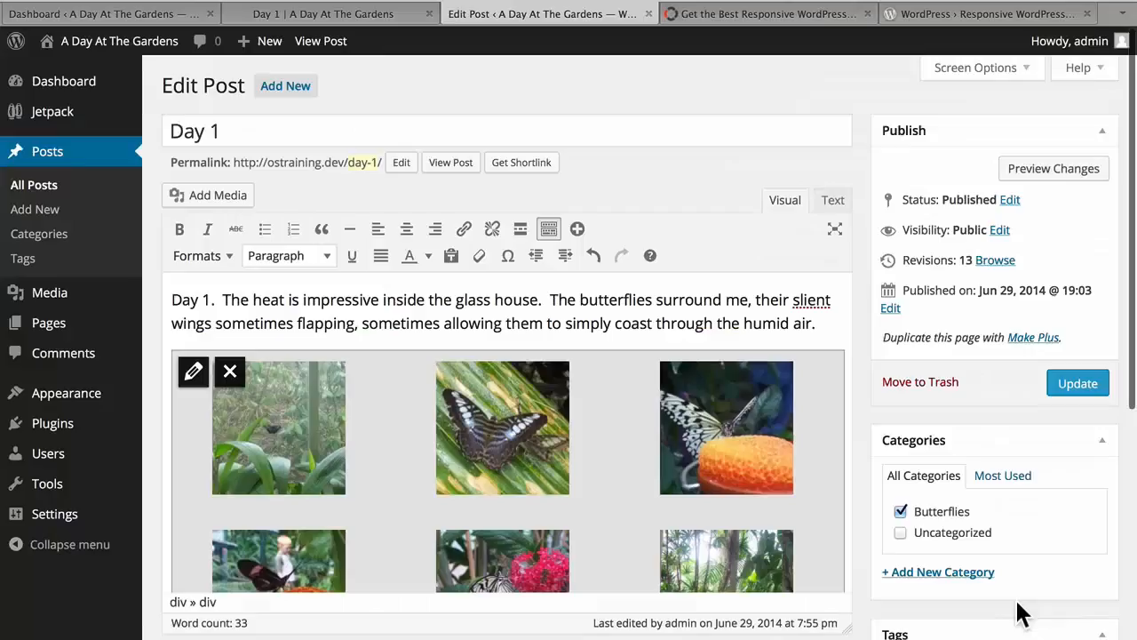
click(1087, 389)
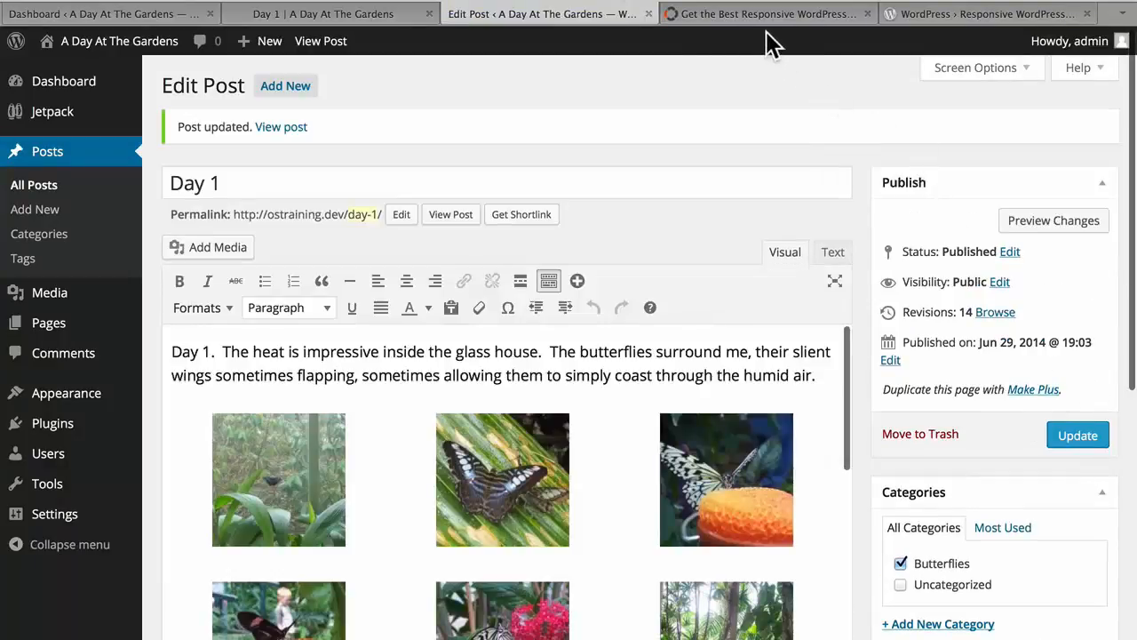
Step: Reload the published Day 1 post and step through several images in its gallery slider
click(333, 14)
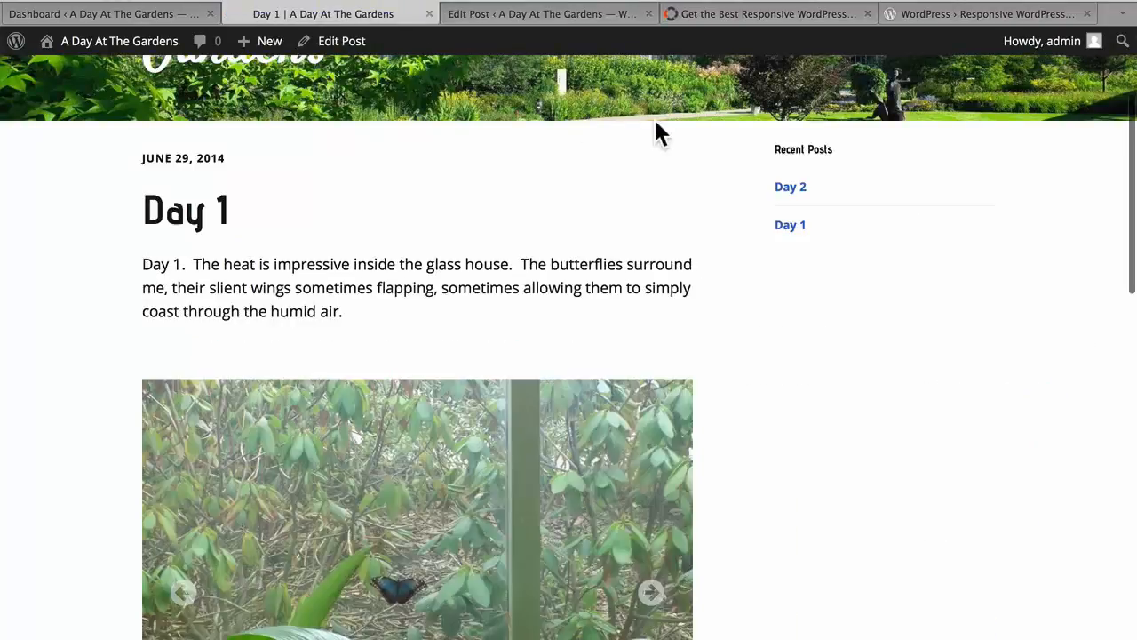
scroll(869, 380, down, 3)
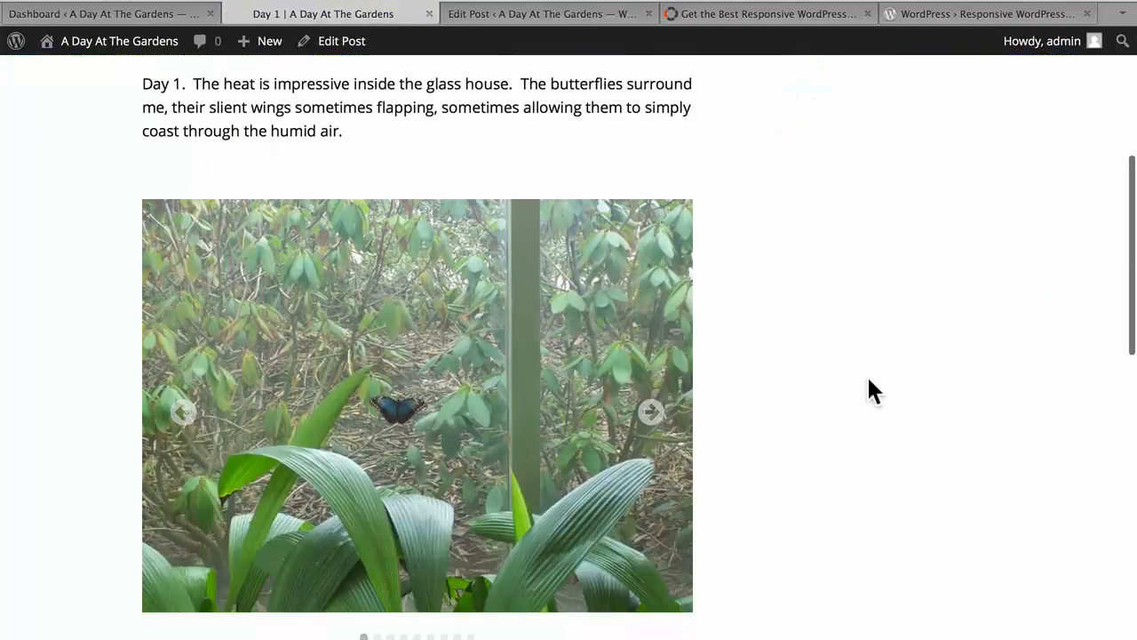
click(652, 414)
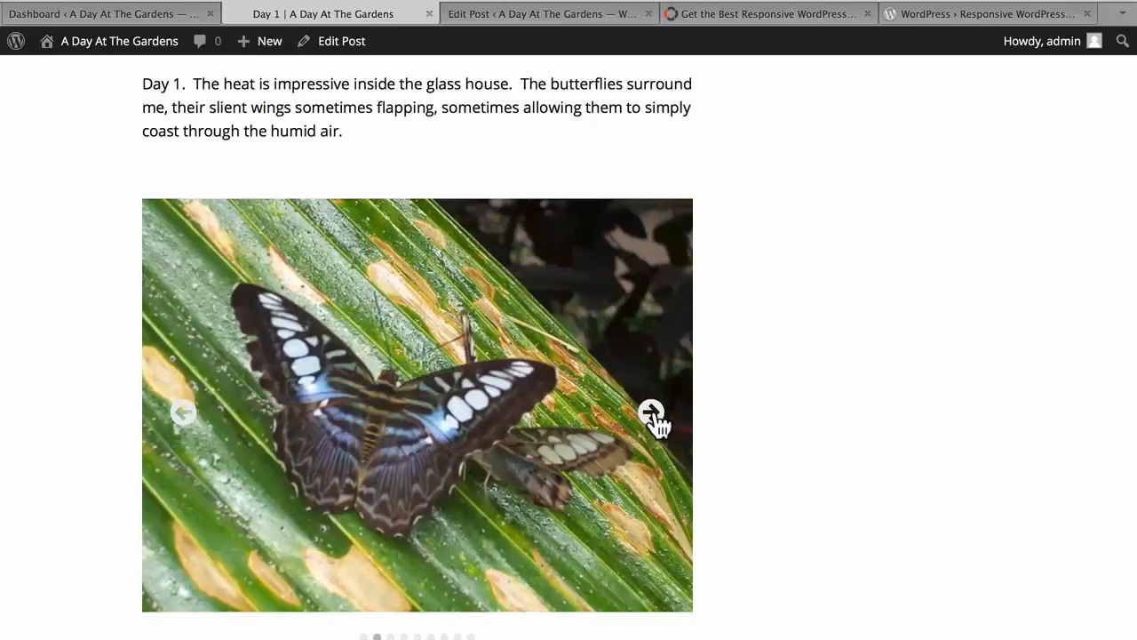
click(651, 414)
click(651, 414)
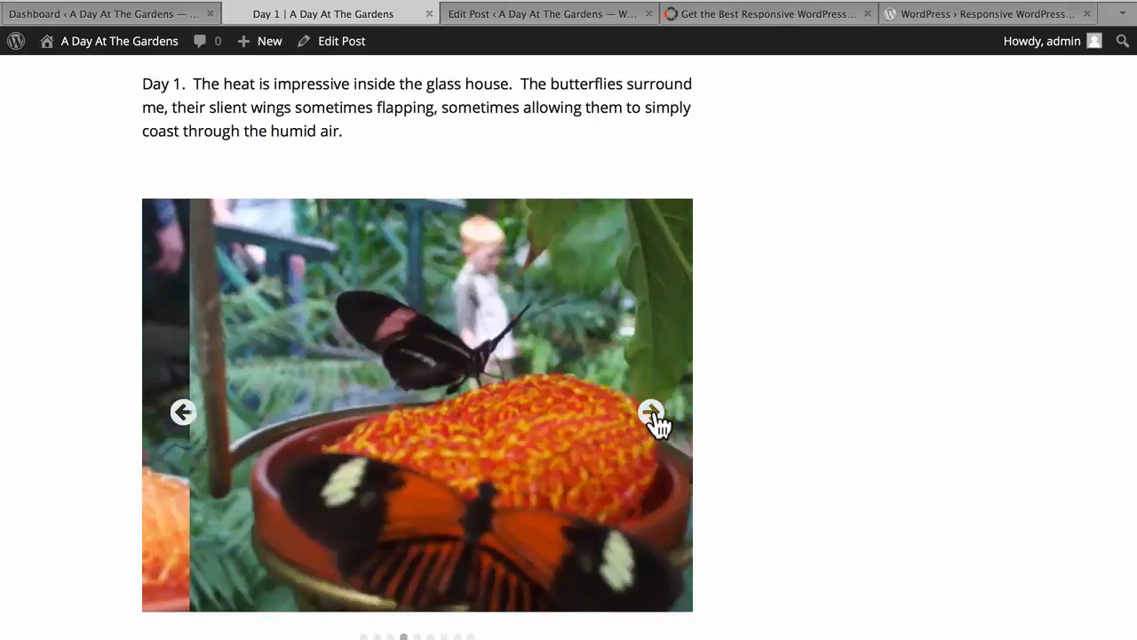
click(651, 414)
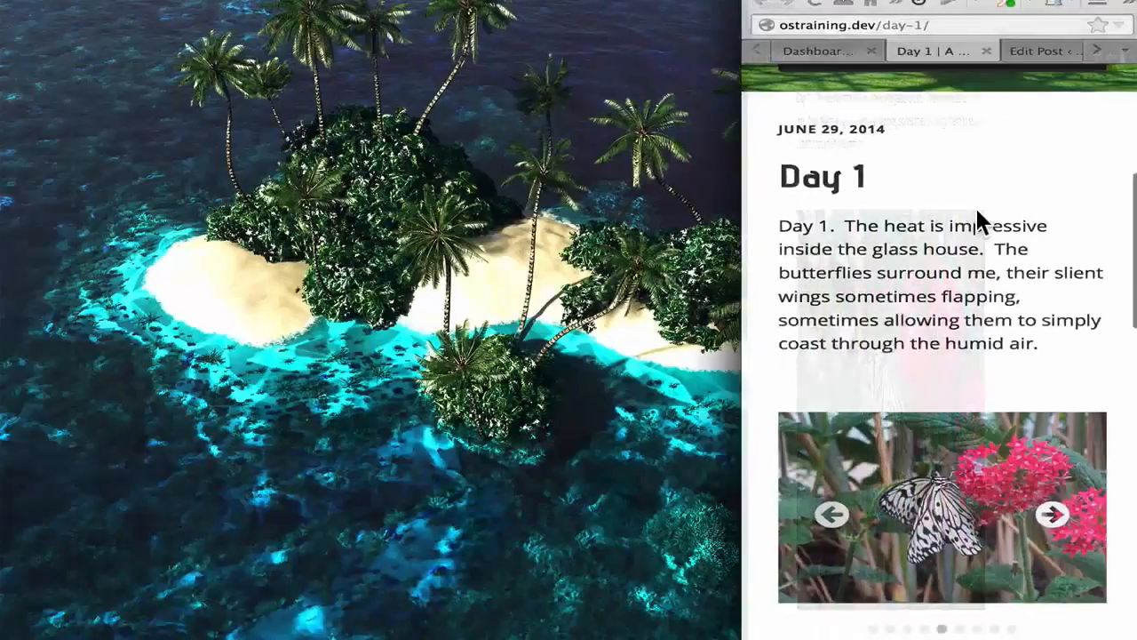
Step: Check how the Day 1 slider fits a narrowed browser window and advance two more slides
scroll(978, 218, down, 3)
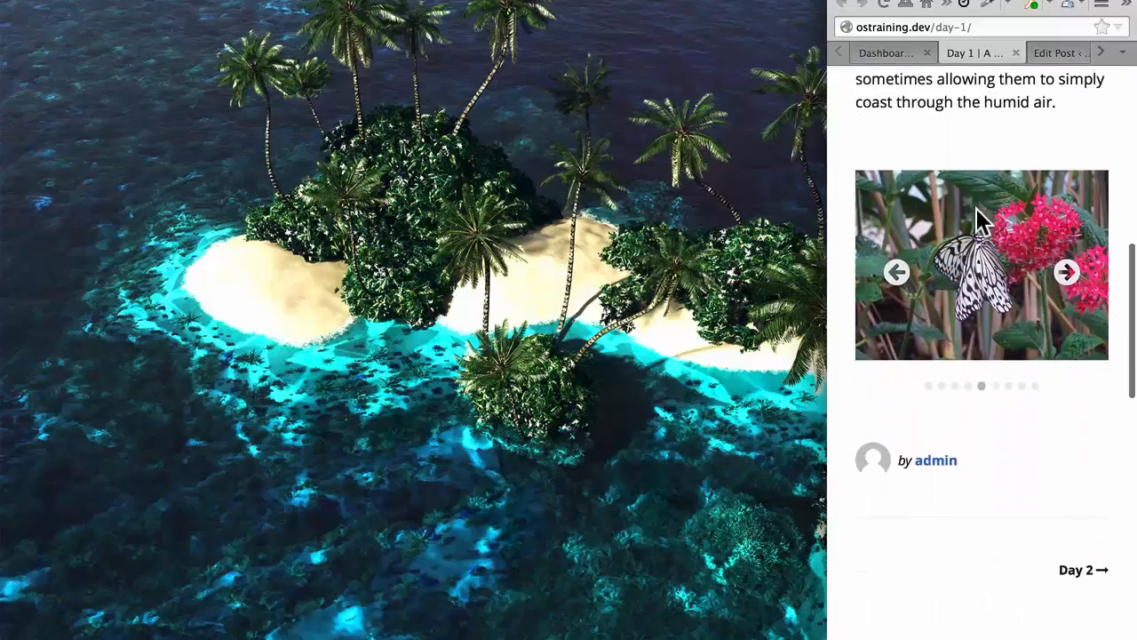
scroll(977, 221, up, 5)
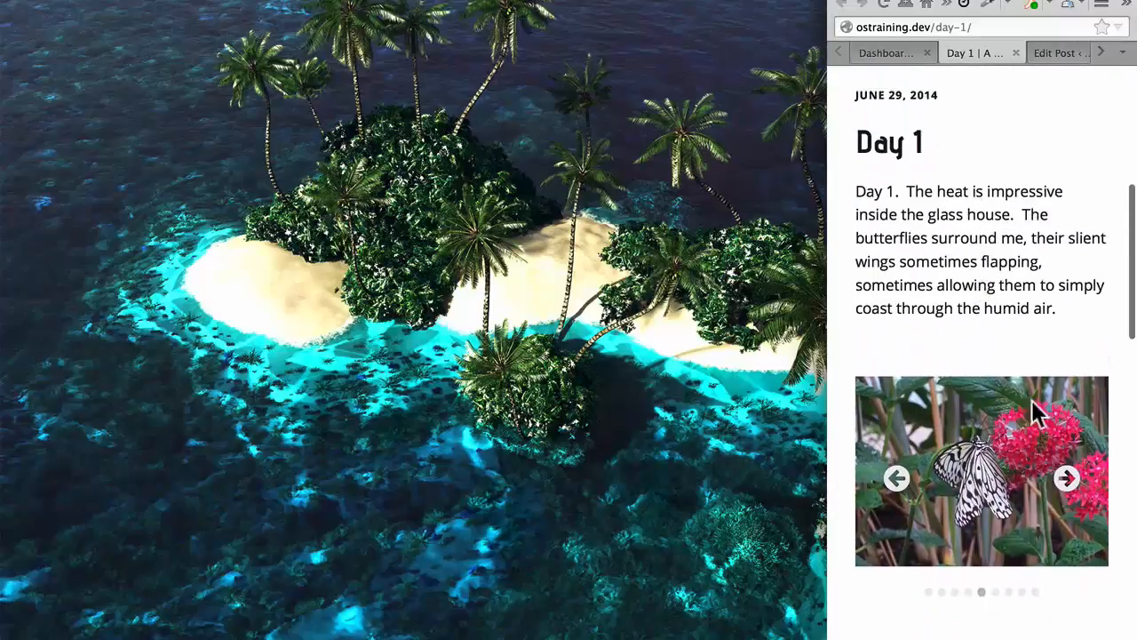
click(1067, 480)
click(1069, 484)
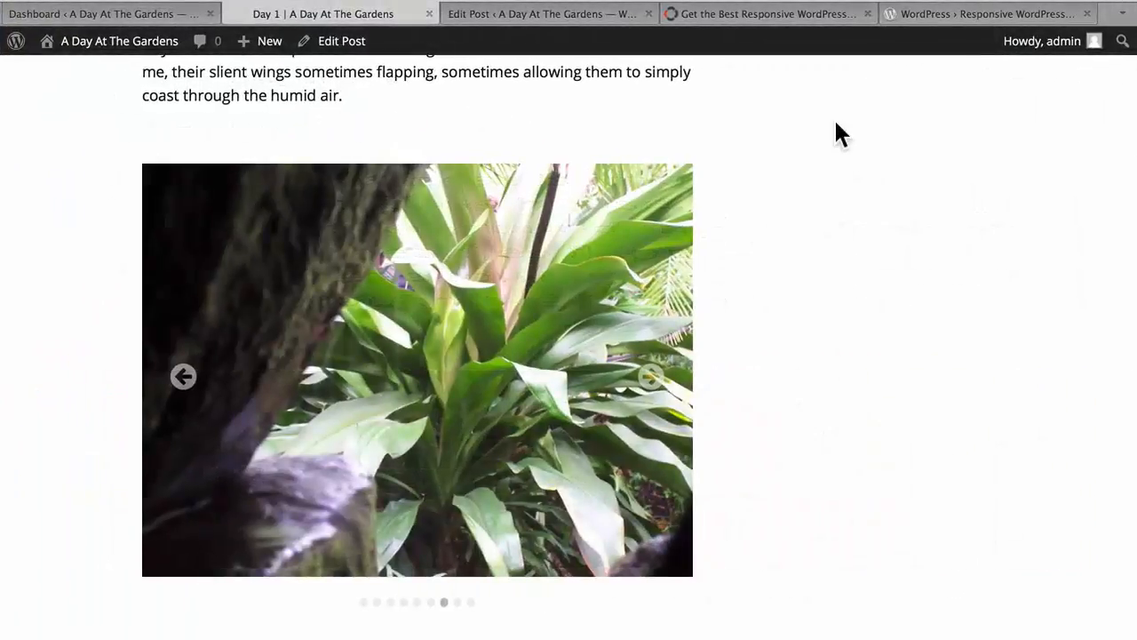
Step: Set the Day 1 slider to the Fade effect with Autoplay on, save the gallery and post, and watch it on the reloaded page
click(527, 31)
click(267, 470)
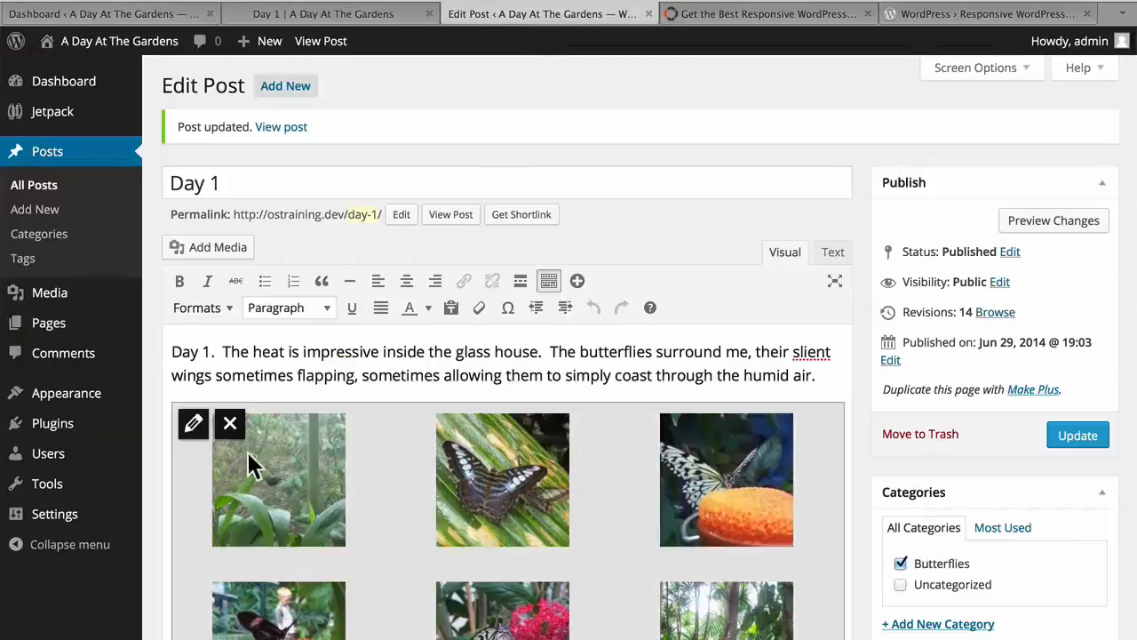
click(199, 427)
click(955, 430)
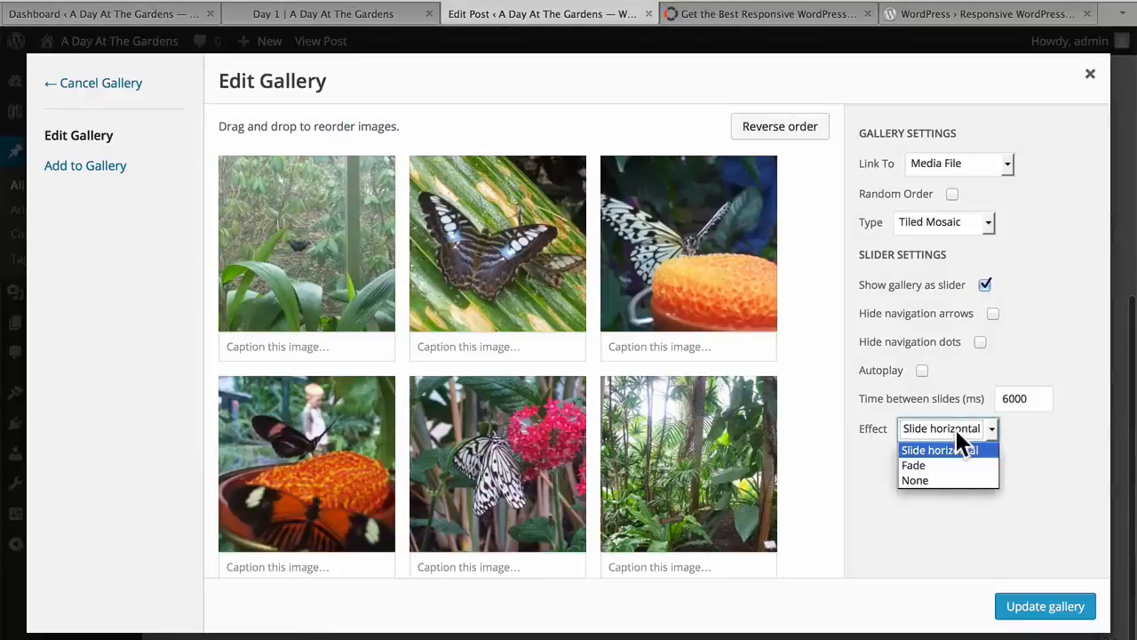
click(942, 465)
click(924, 371)
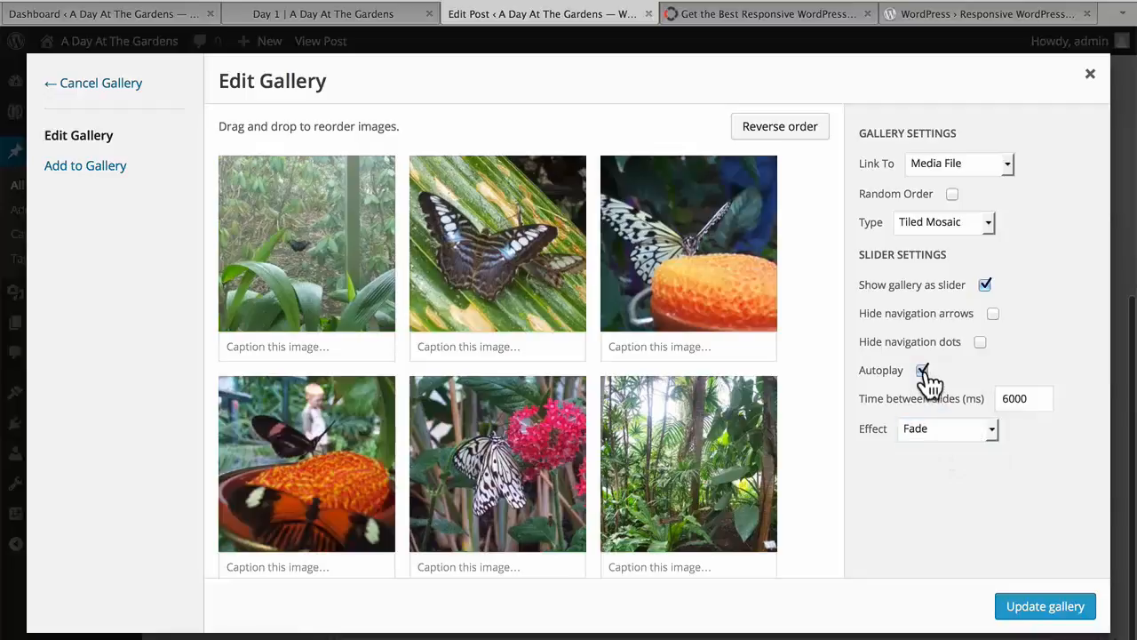
click(1033, 608)
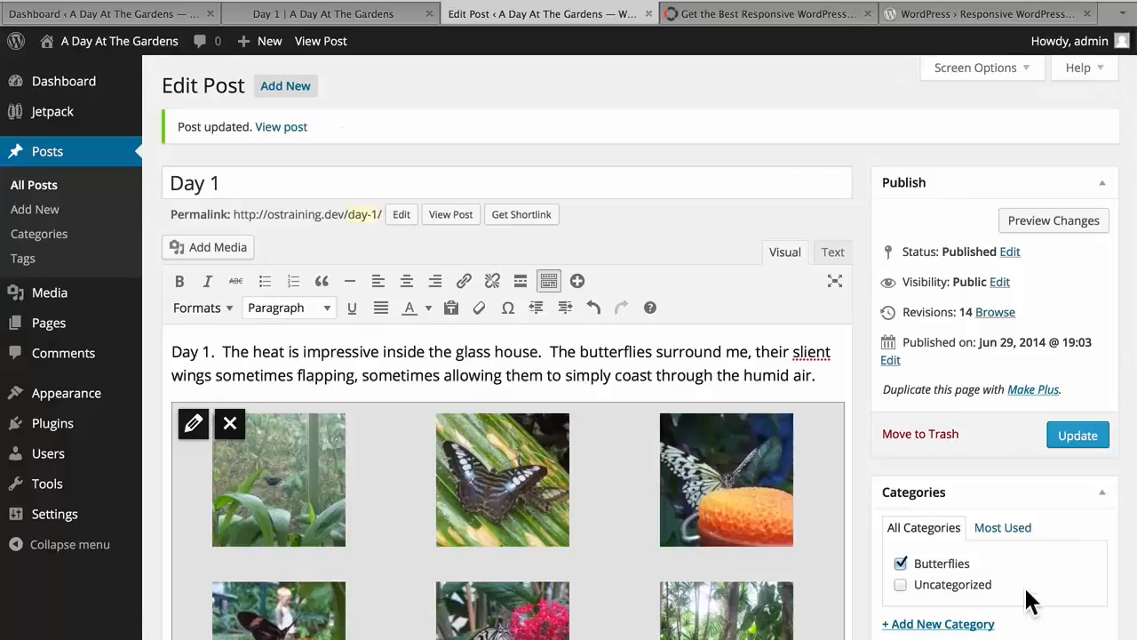
click(1066, 435)
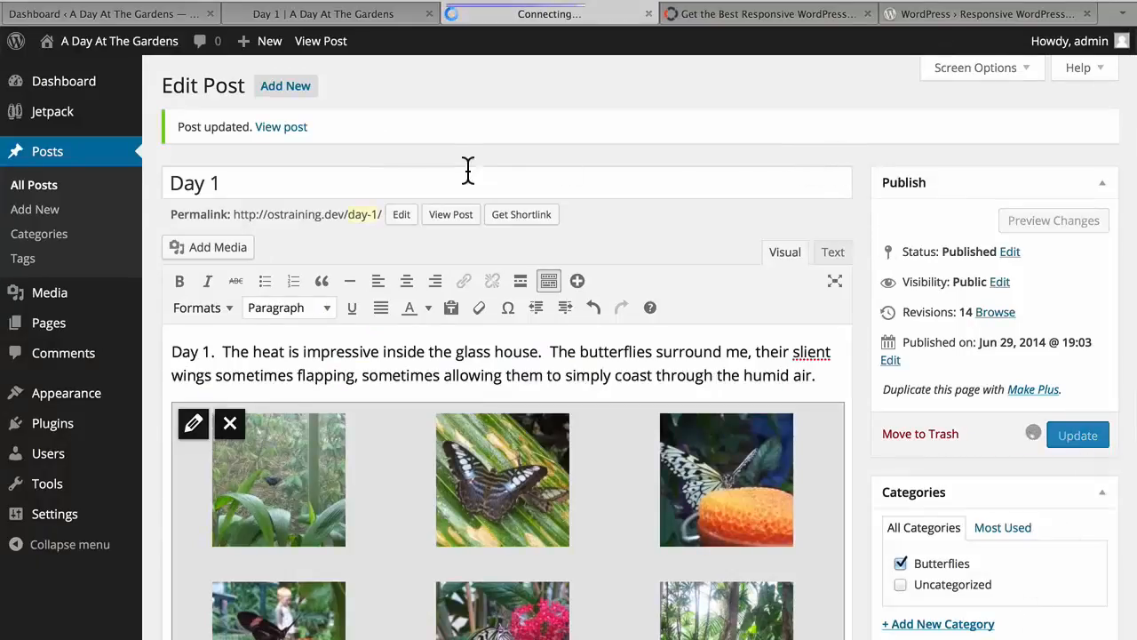
click(343, 16)
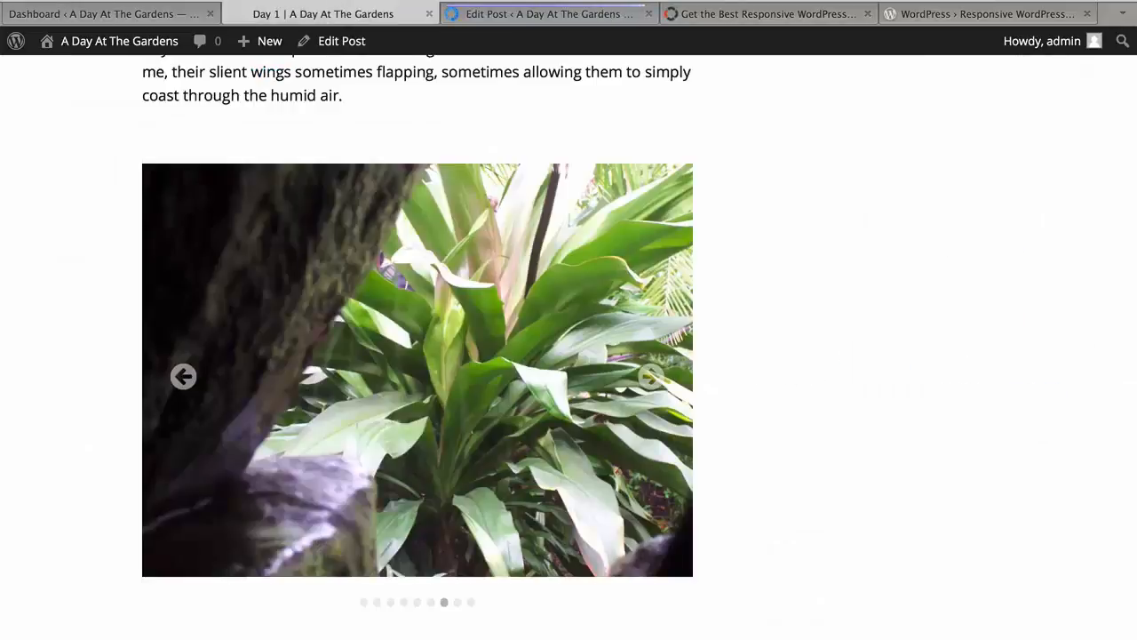
key(super+r)
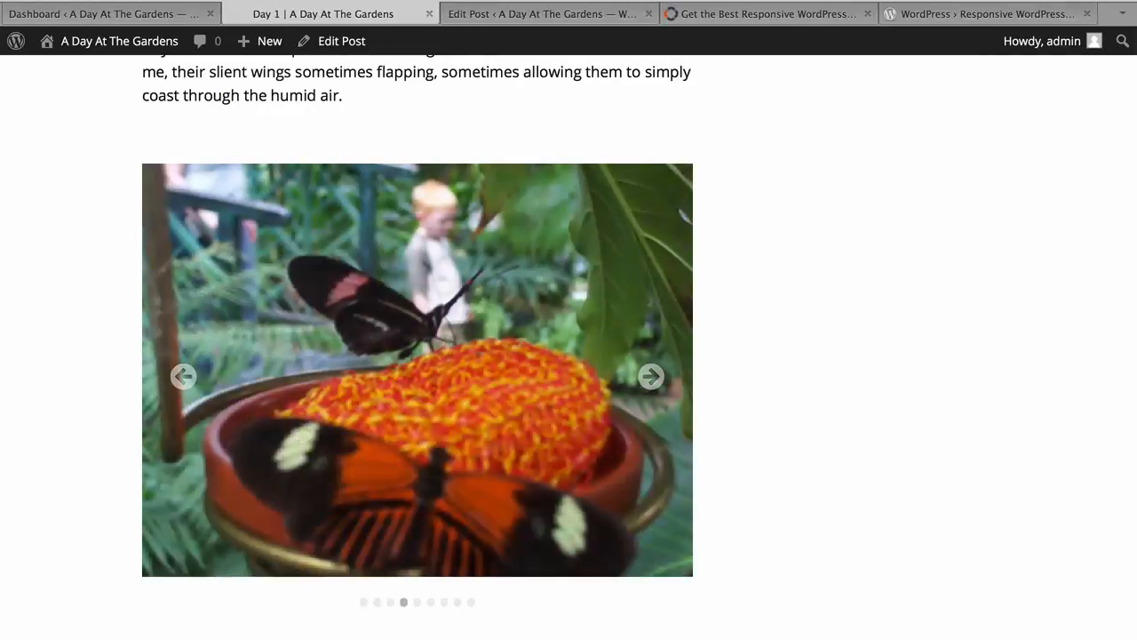
Step: Turn off Autoplay for the Day 1 gallery slider and update the gallery and the post
click(457, 20)
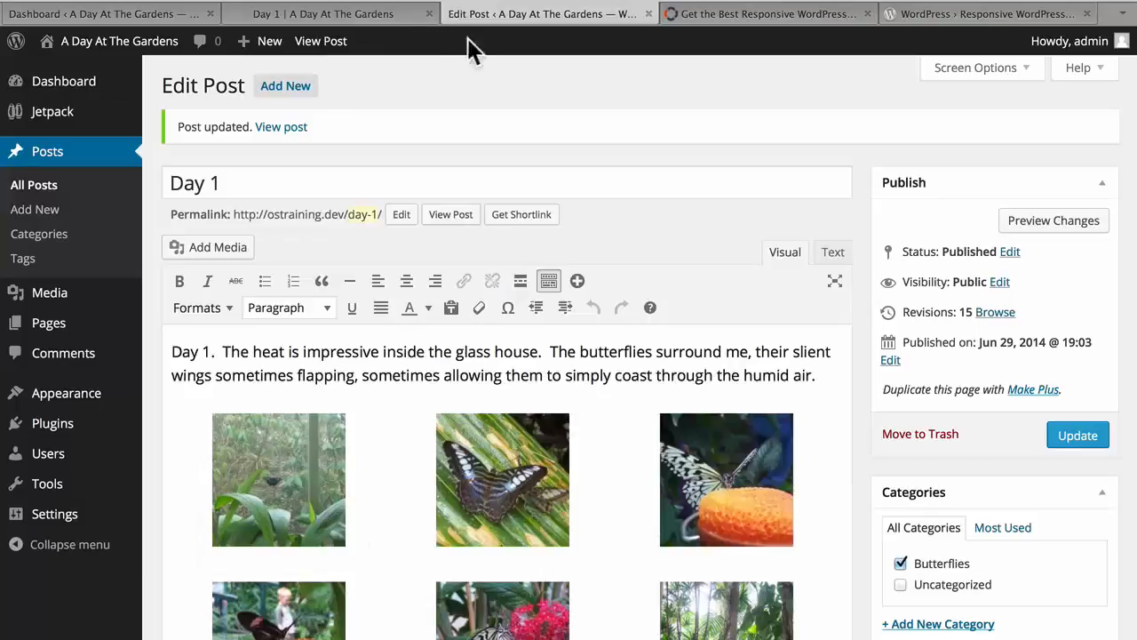
click(293, 464)
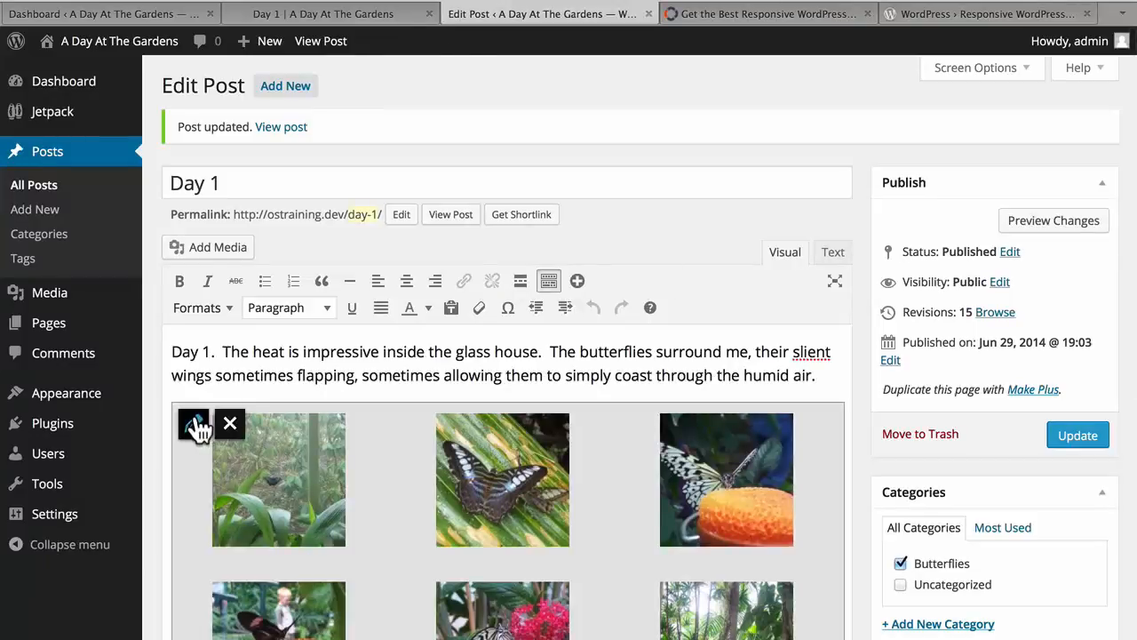
click(196, 427)
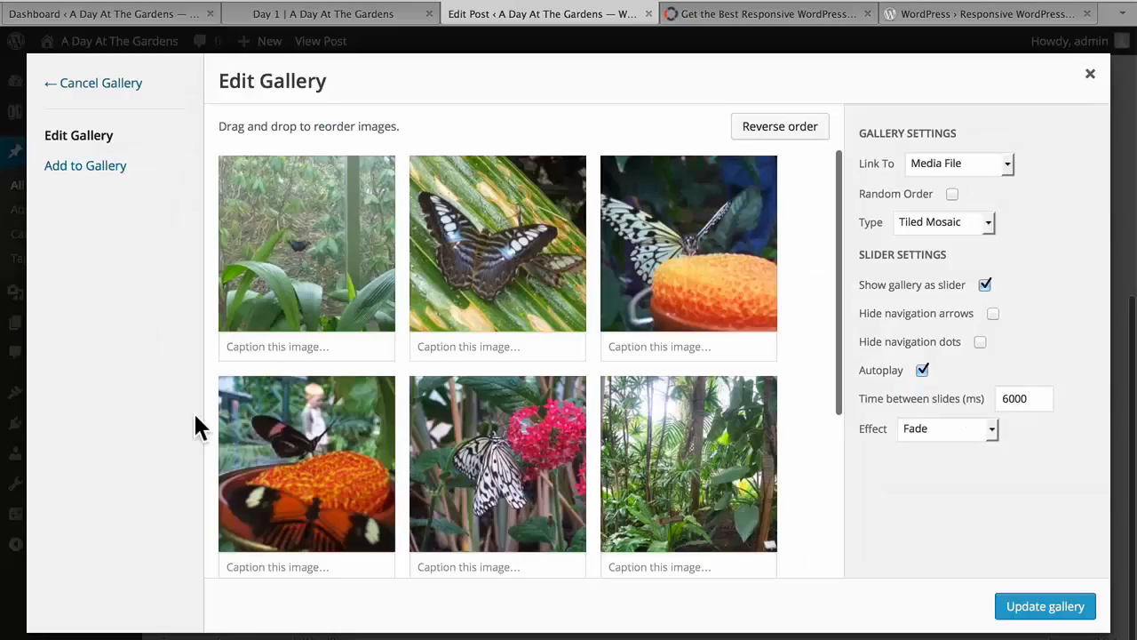
click(924, 379)
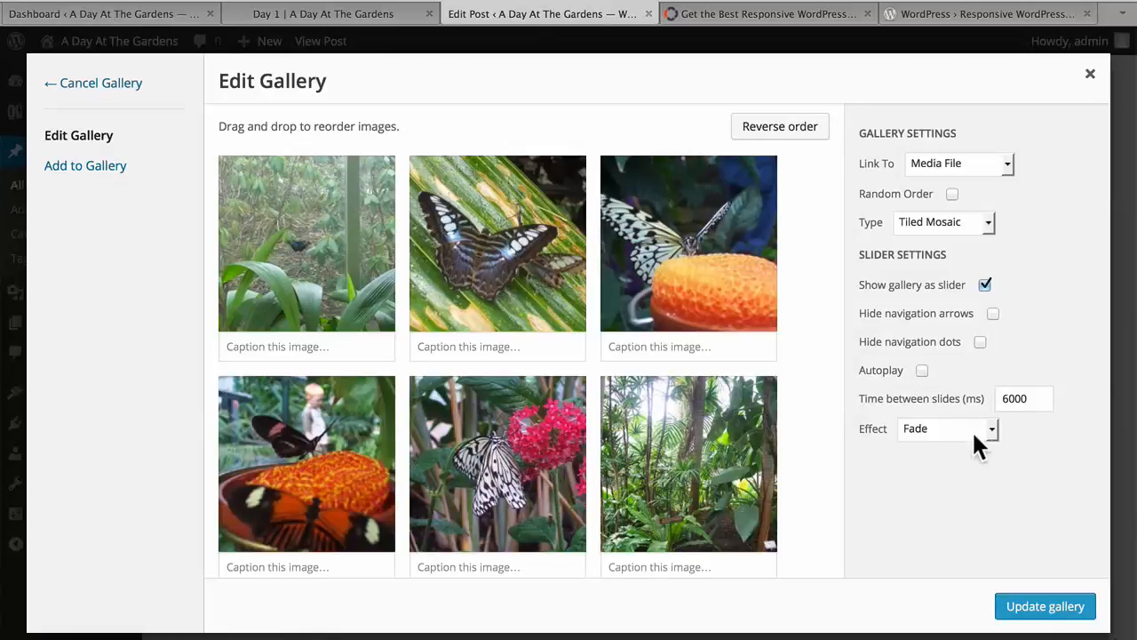
click(1043, 610)
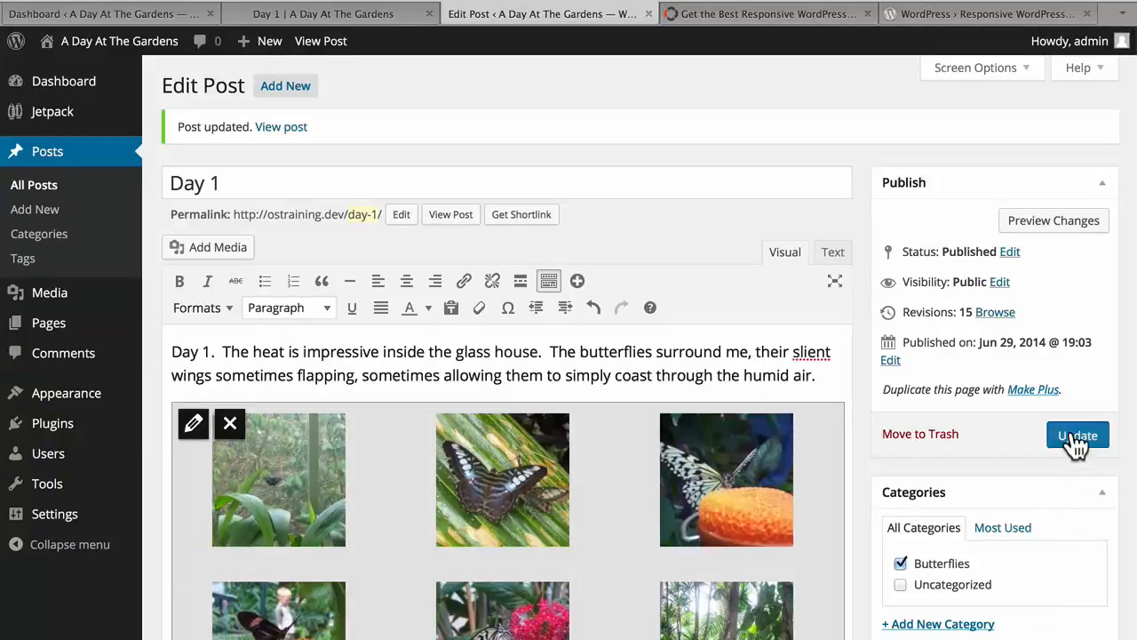
click(1073, 430)
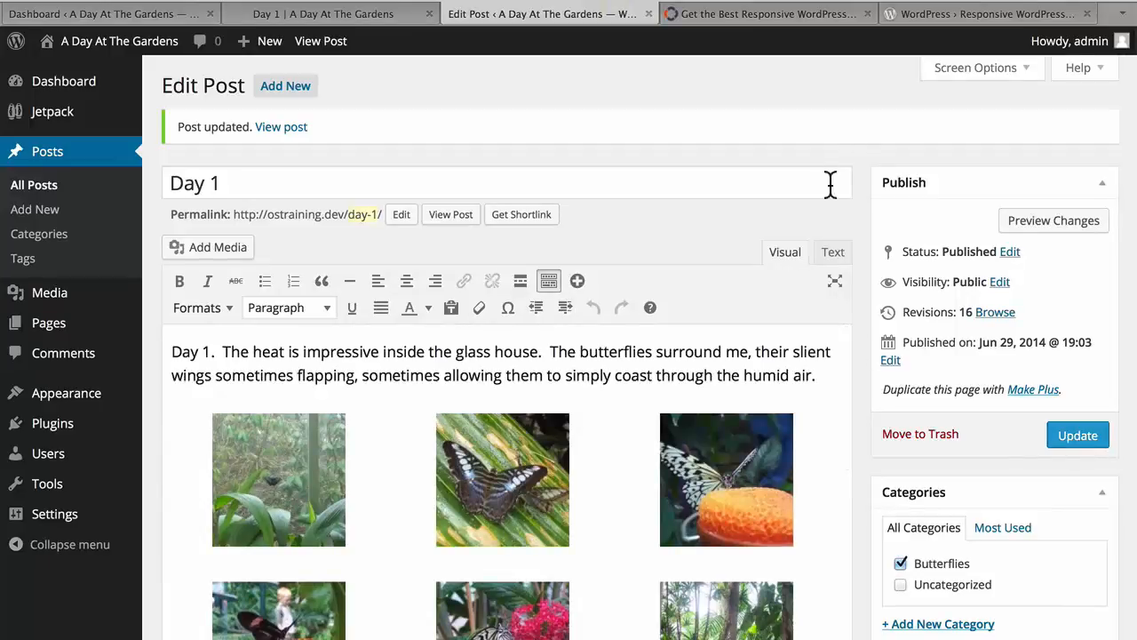
Step: Open the Soliloquy website's home page and read through its slider plugin description
click(772, 21)
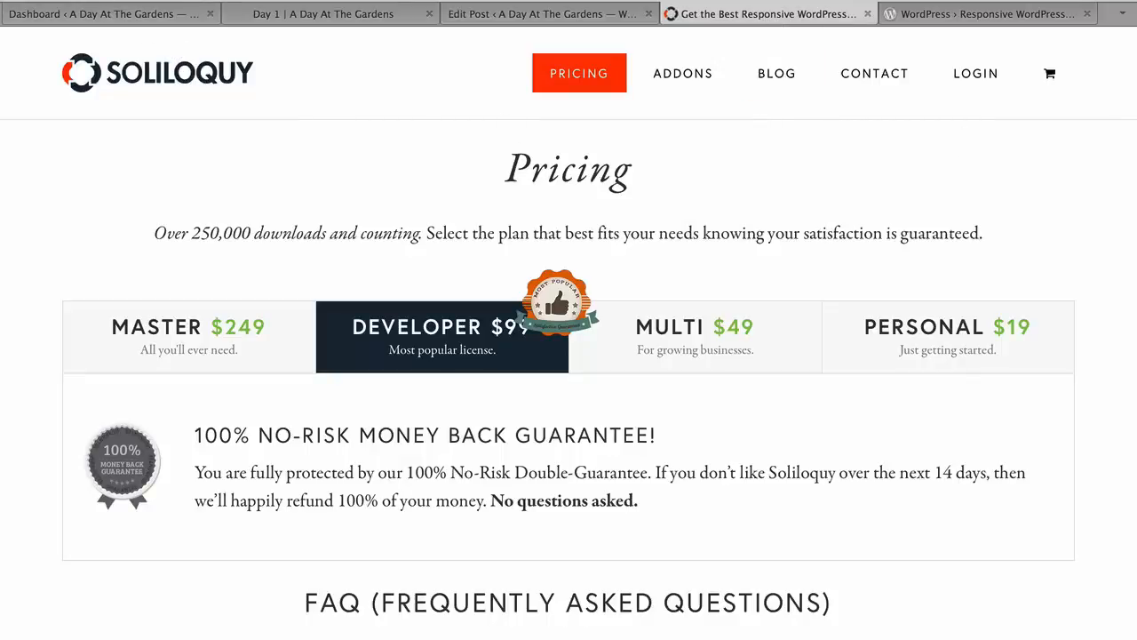
click(78, 0)
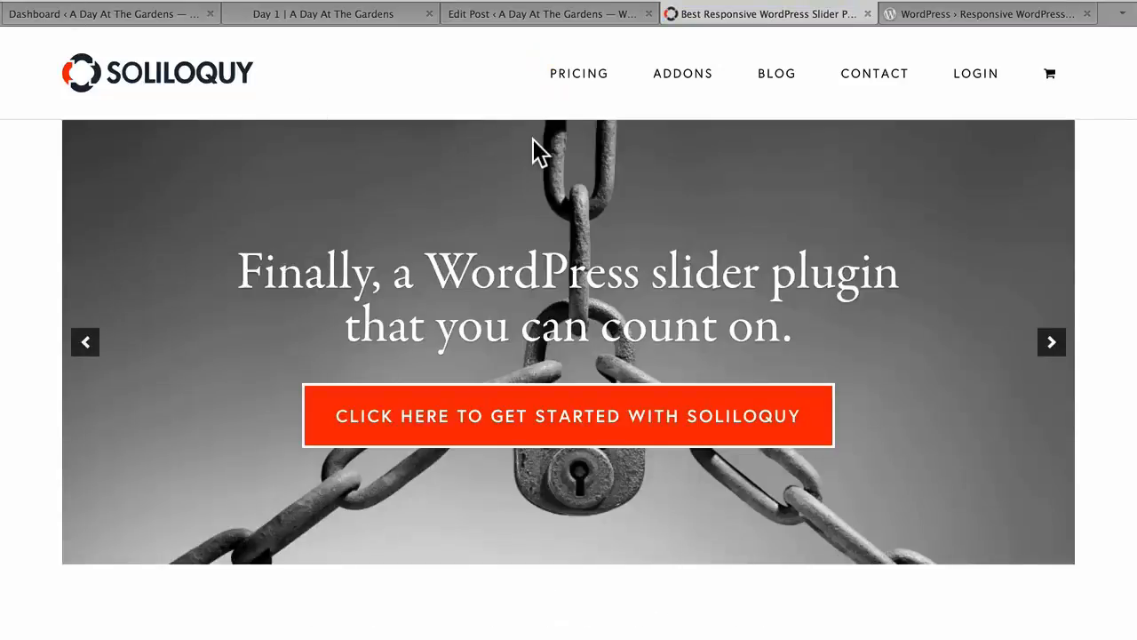
scroll(532, 139, down, 10)
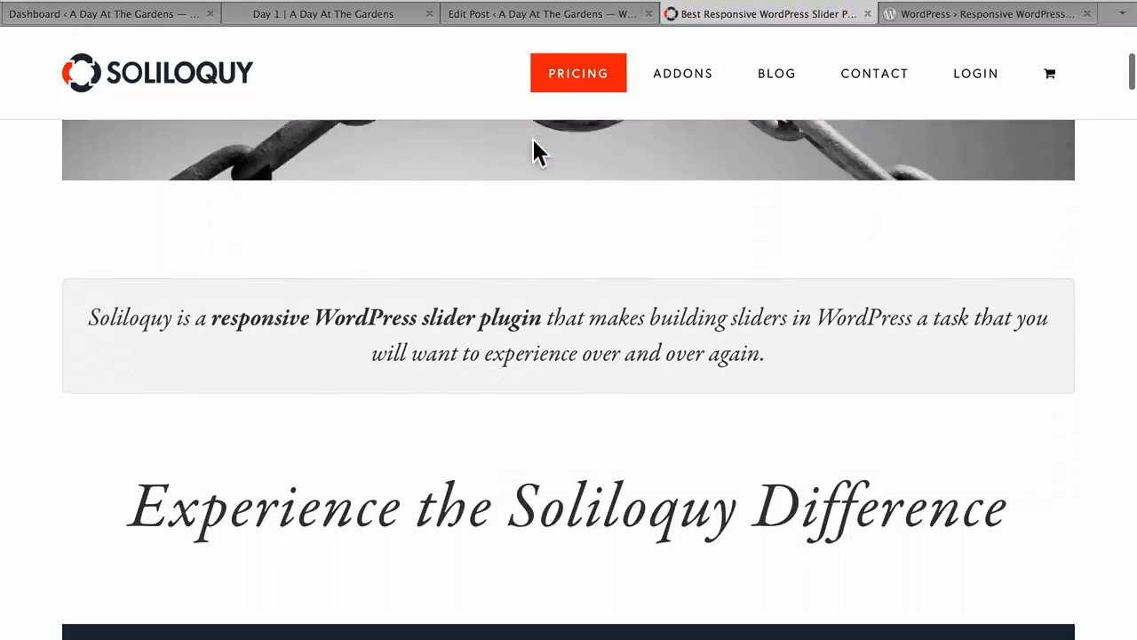
scroll(534, 141, down, 1)
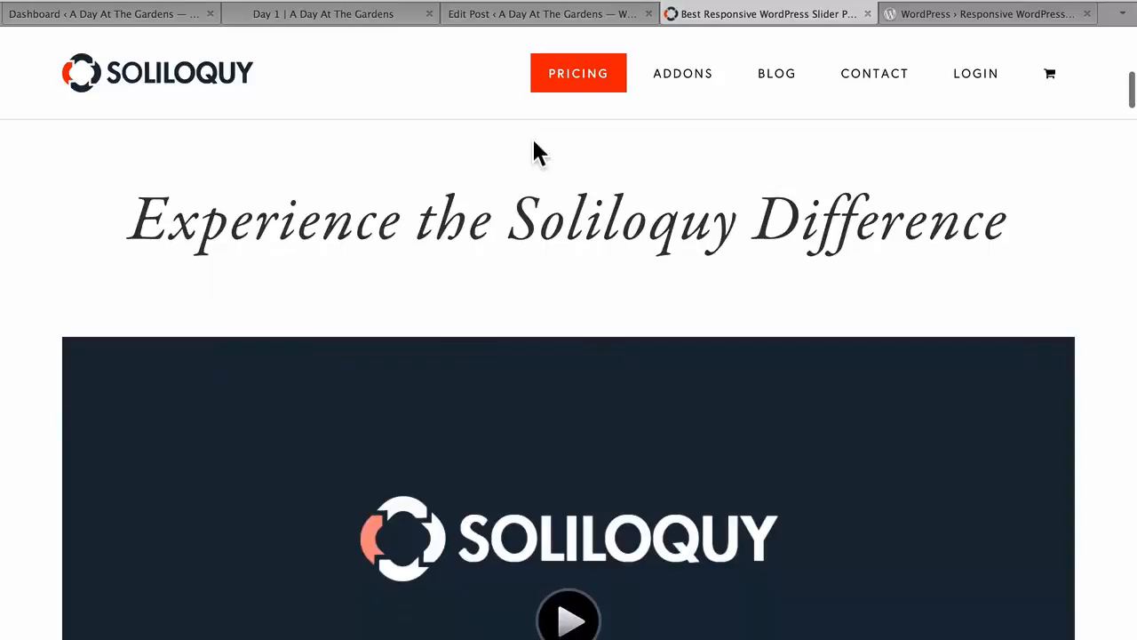
scroll(533, 140, down, 2)
scroll(533, 140, down, 8)
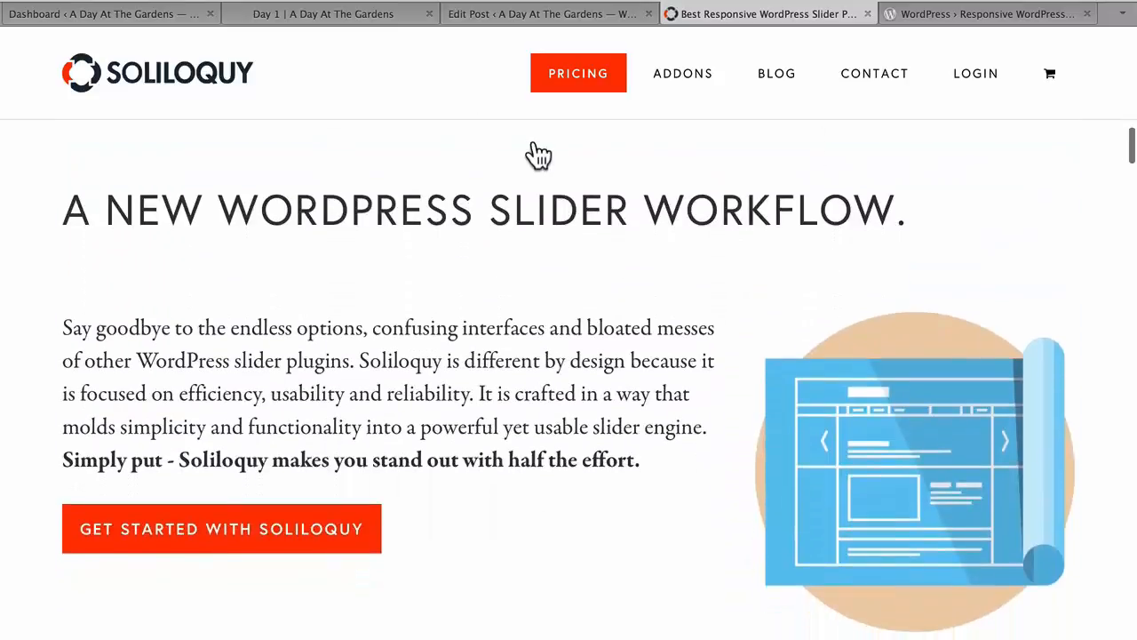
Step: Review Soliloquy's remaining feature sections and its pricing plans, along with the Soliloquy Lite page in the WordPress plugin directory
scroll(534, 140, down, 4)
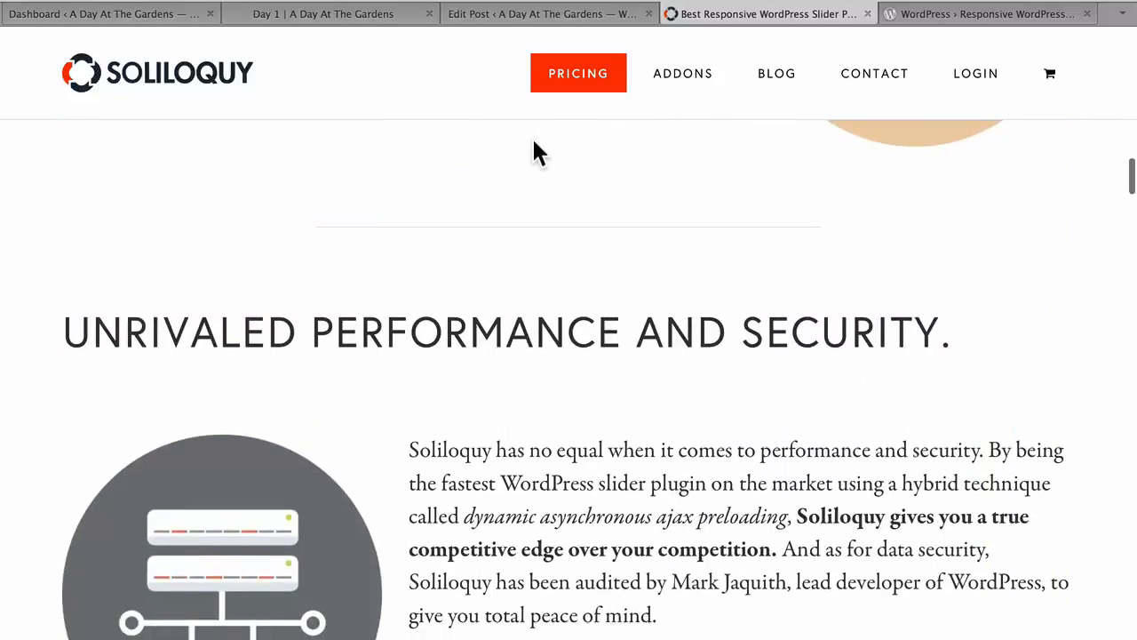
scroll(534, 140, down, 7)
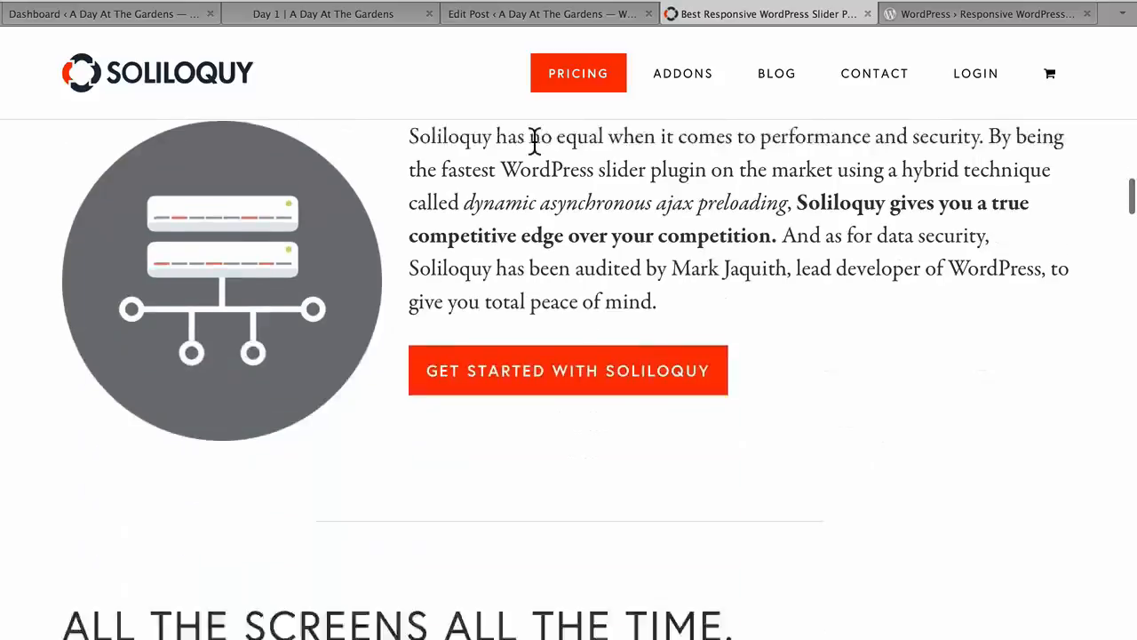
scroll(617, 408, down, 5)
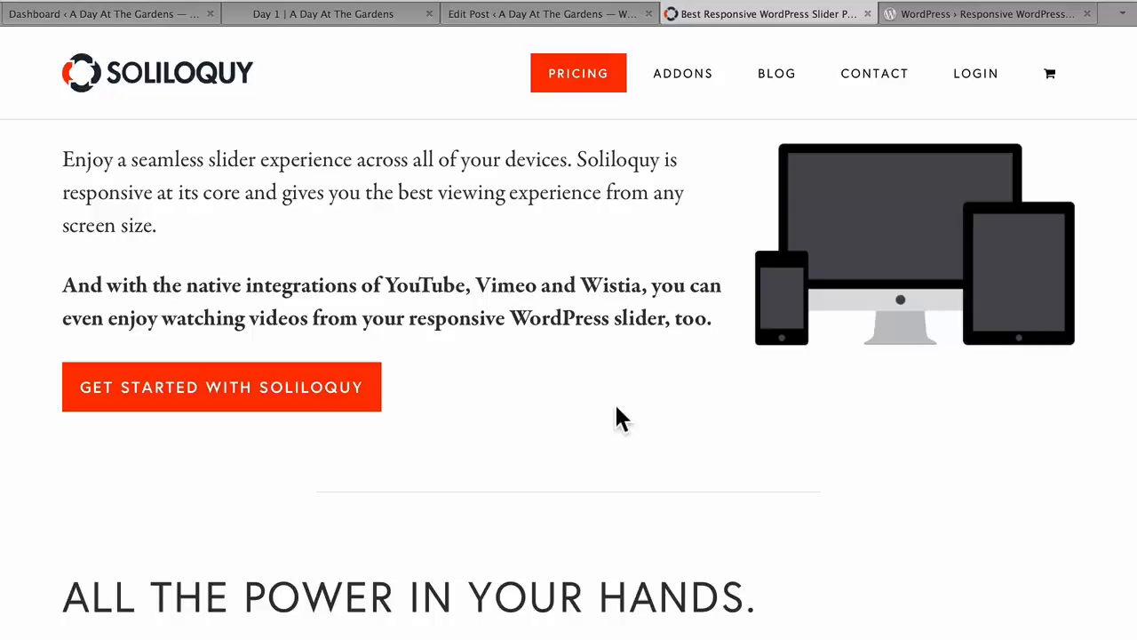
click(579, 86)
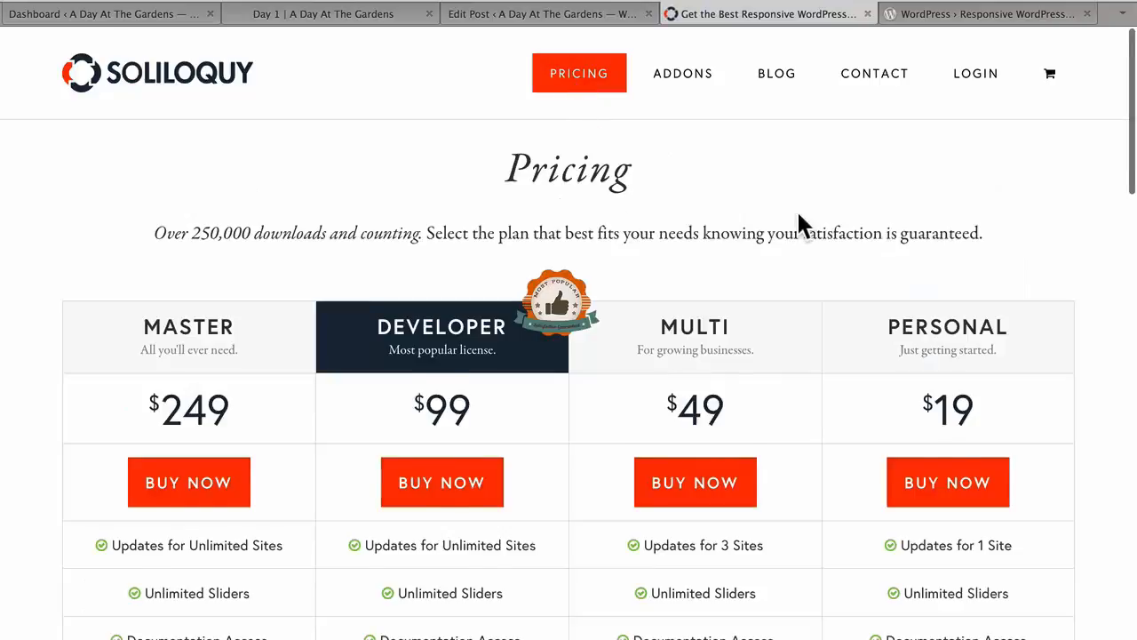
scroll(800, 223, down, 3)
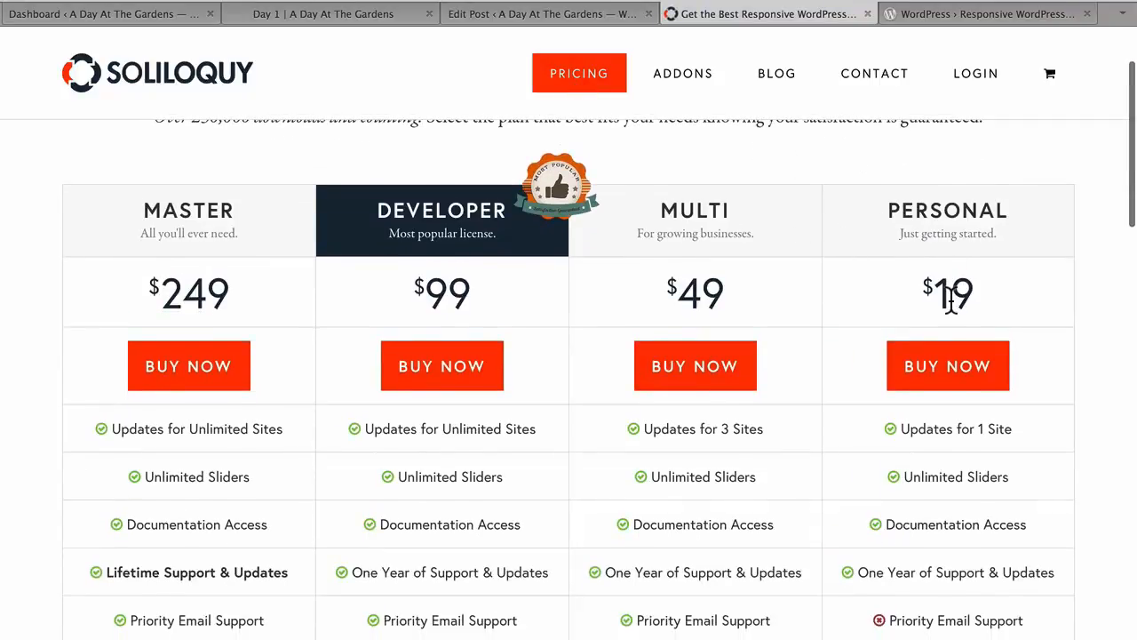
click(984, 16)
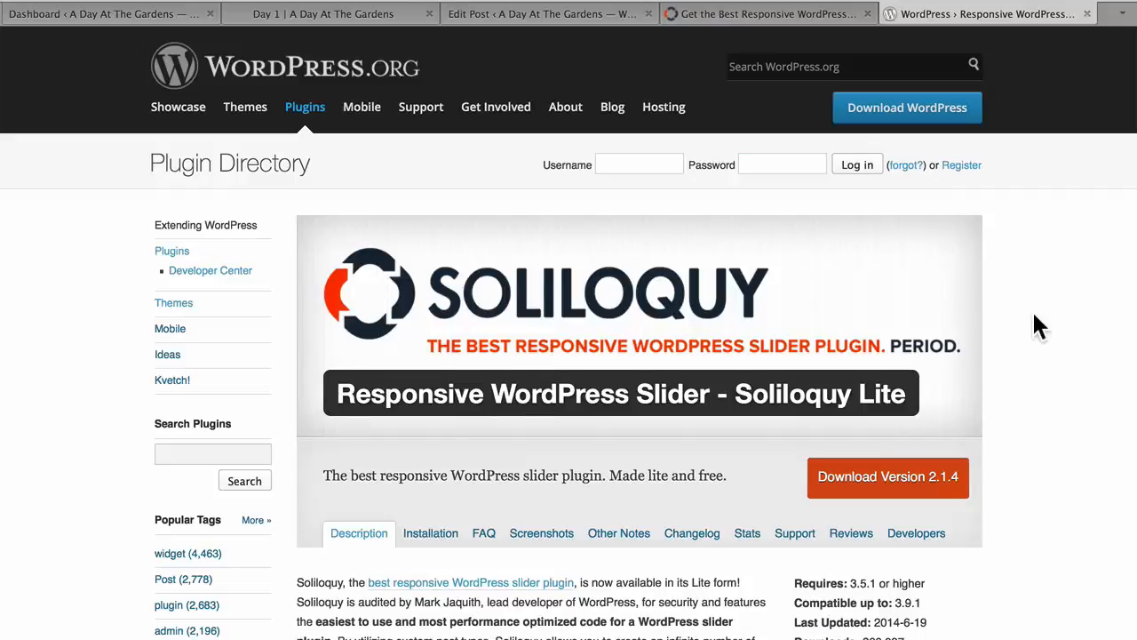
Step: Return to the site's dashboard and search the plugin installer for soliloquy
click(104, 13)
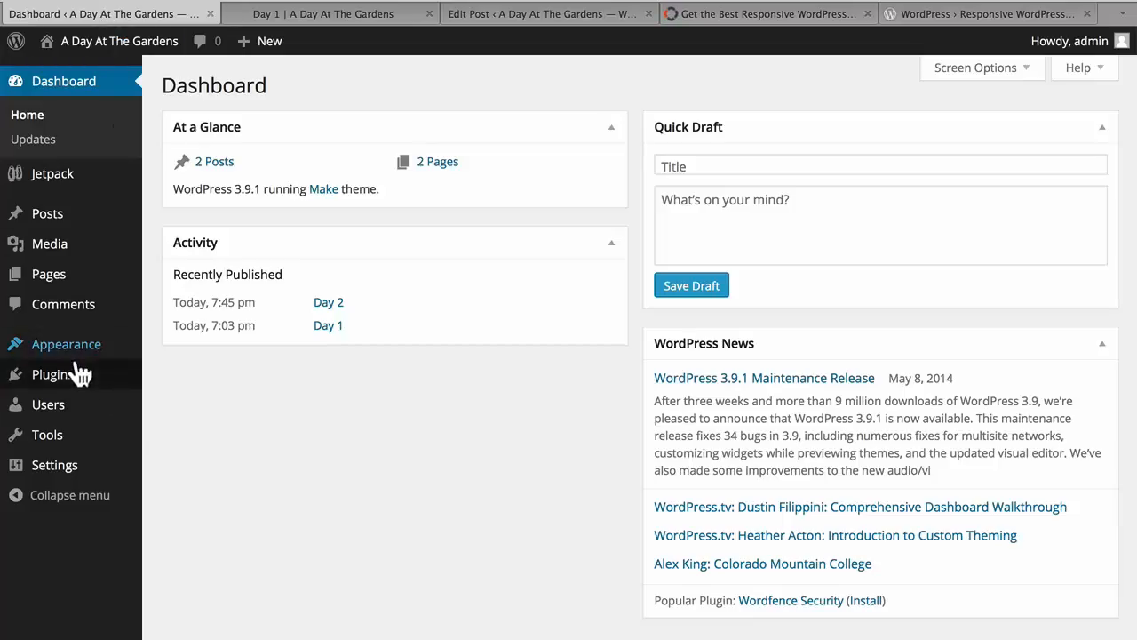
mouse_move(64, 378)
click(175, 401)
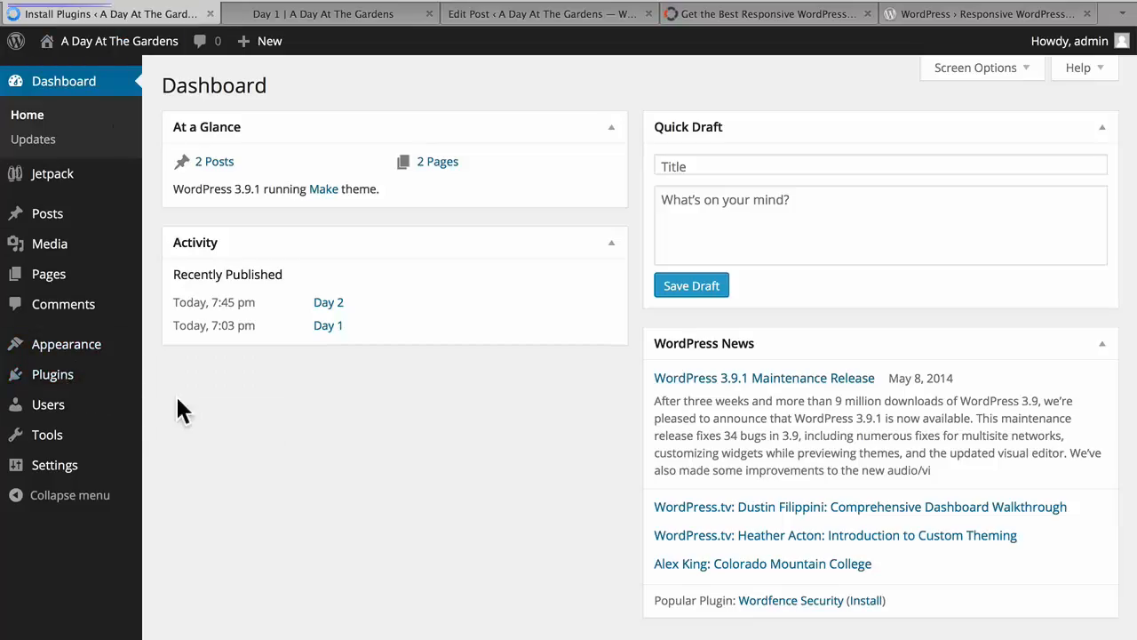
text(sol)
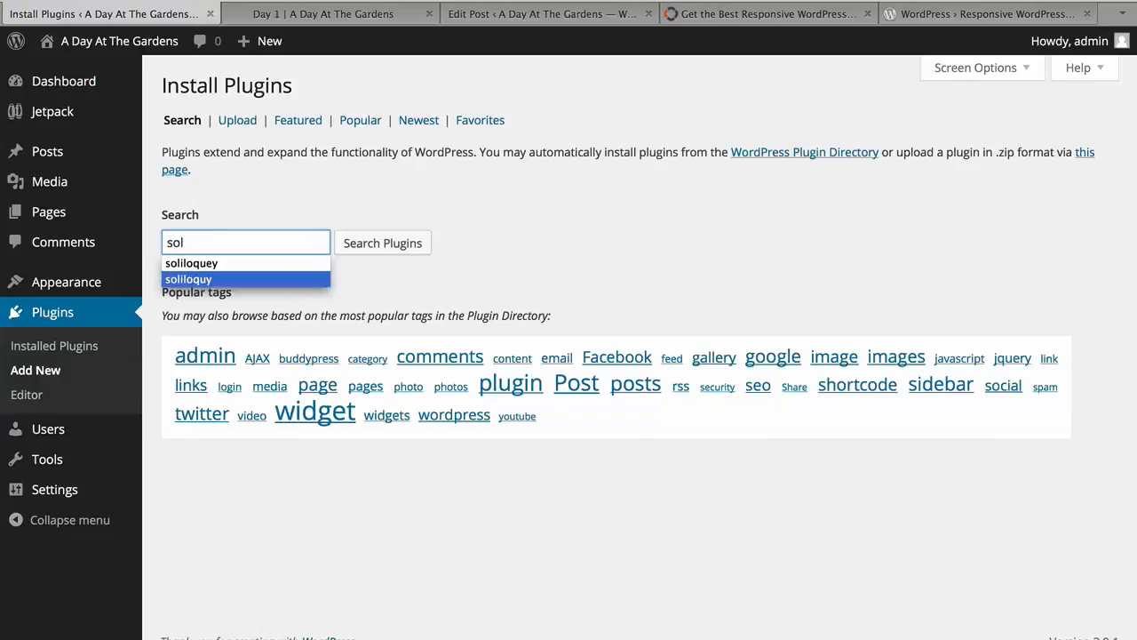
key(Return)
key(Return)
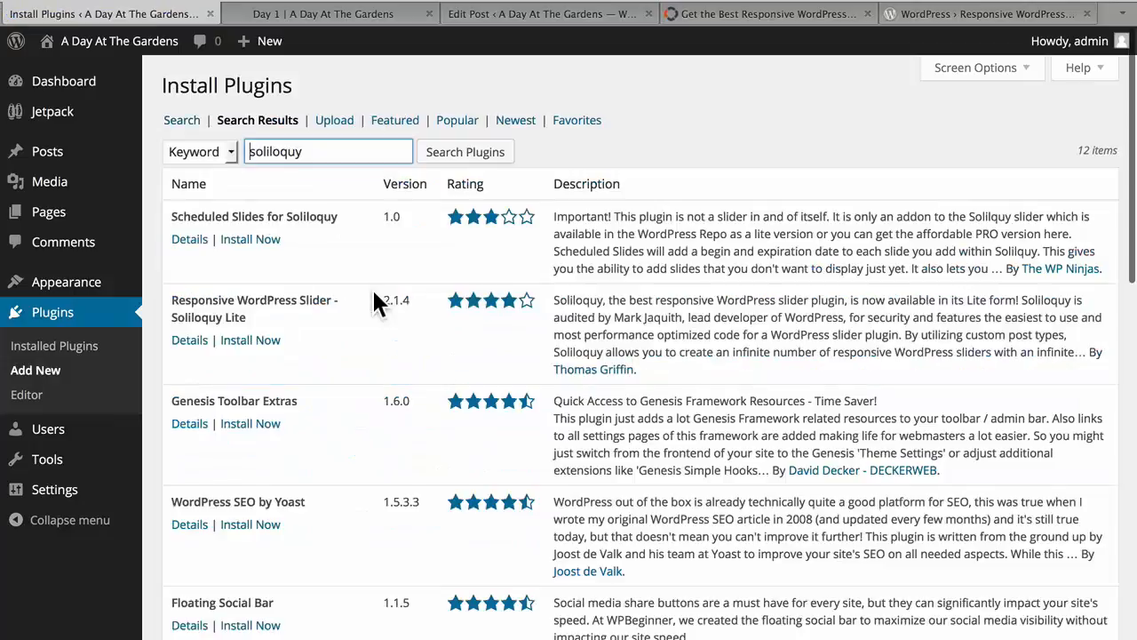
Step: Install and activate the Responsive WordPress Slider - Soliloquy Lite plugin
click(238, 339)
click(651, 299)
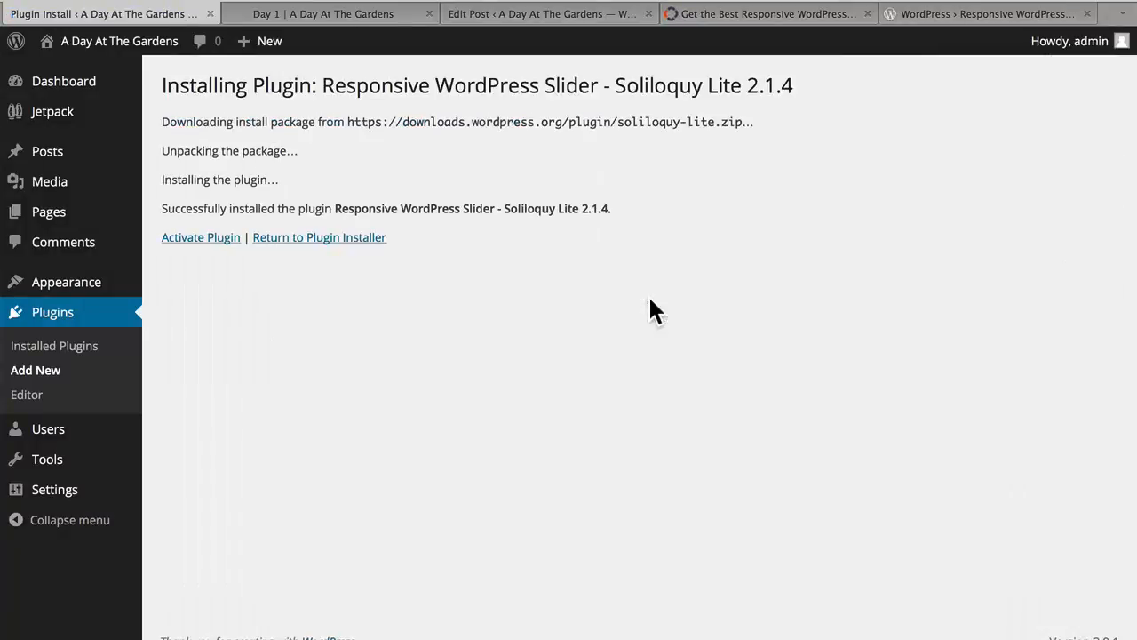
click(206, 239)
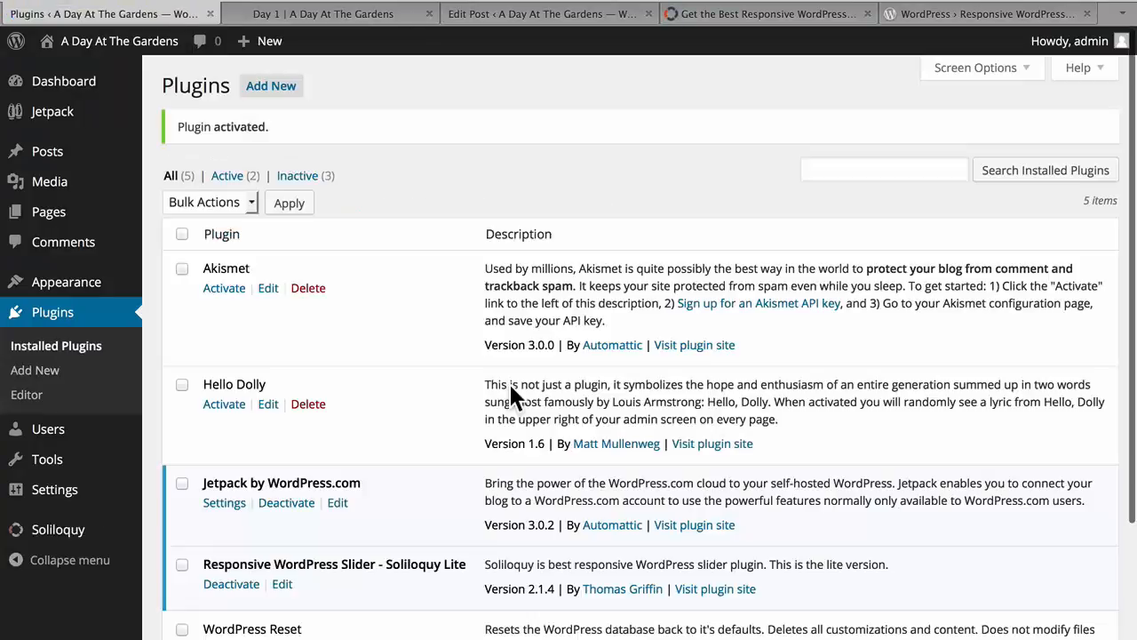
Step: Create a new Soliloquy slider titled "Butterflies Day 2"
mouse_move(78, 544)
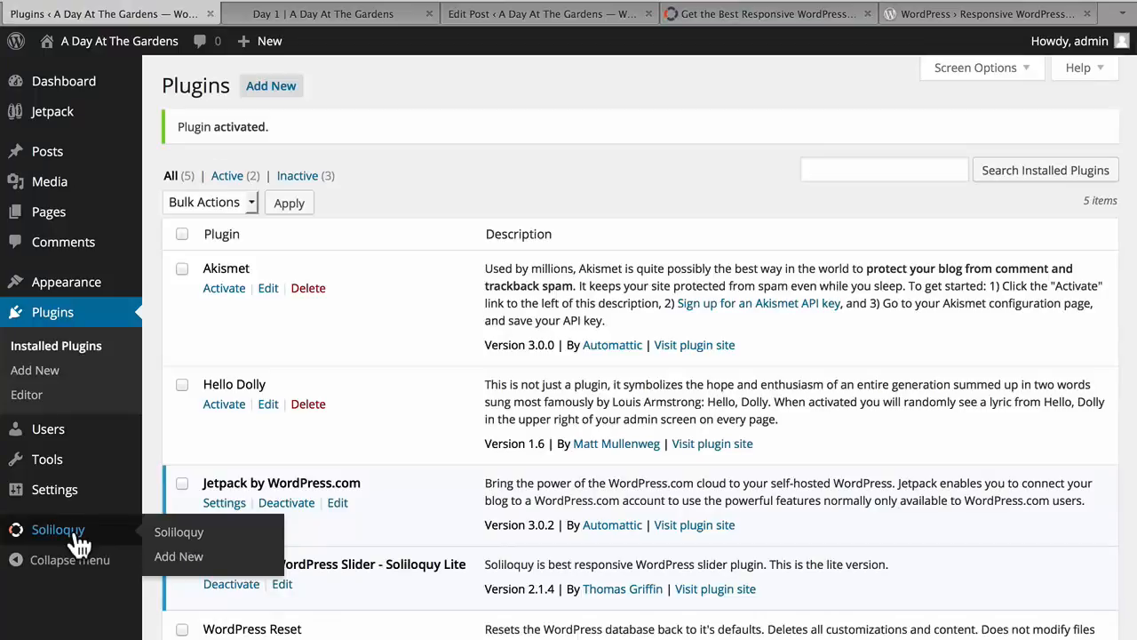
click(180, 558)
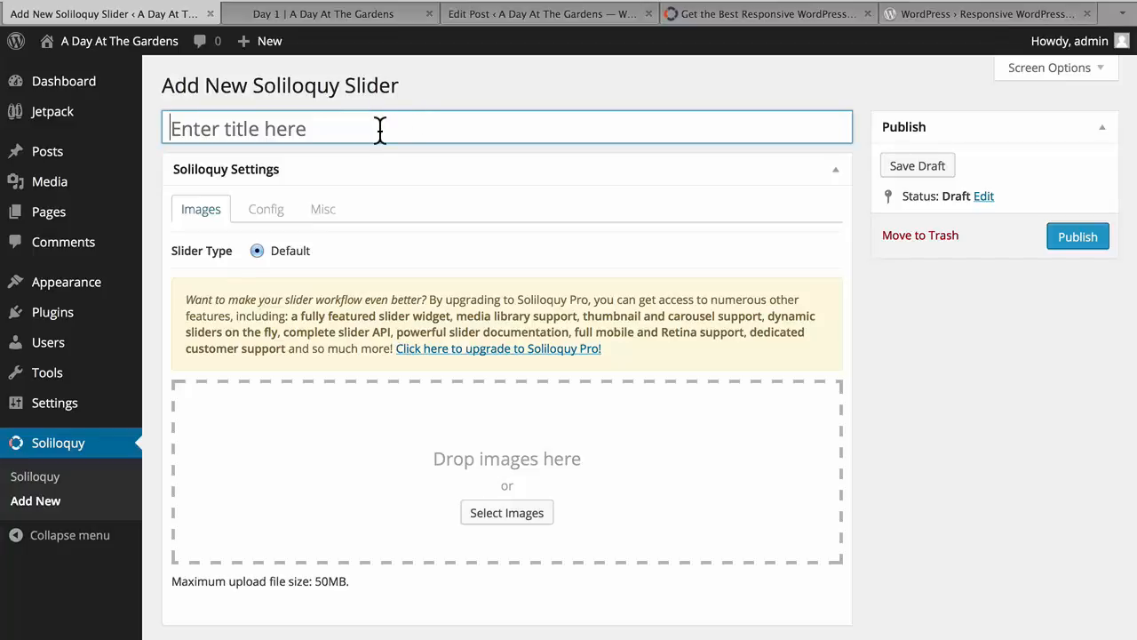
text(Bu)
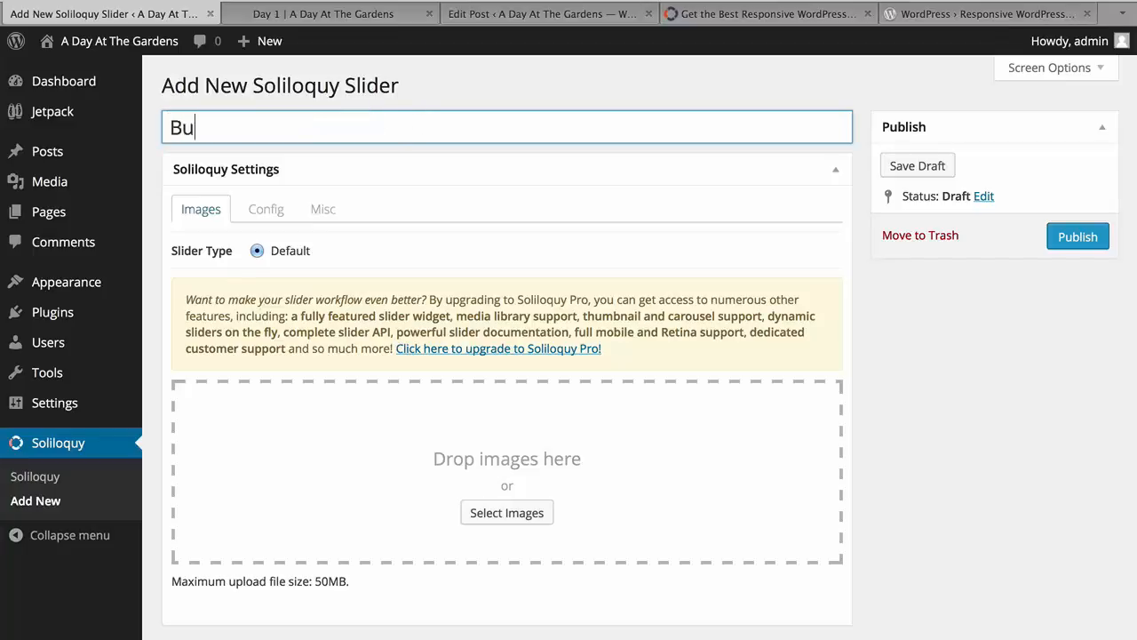
text(tterflies Day)
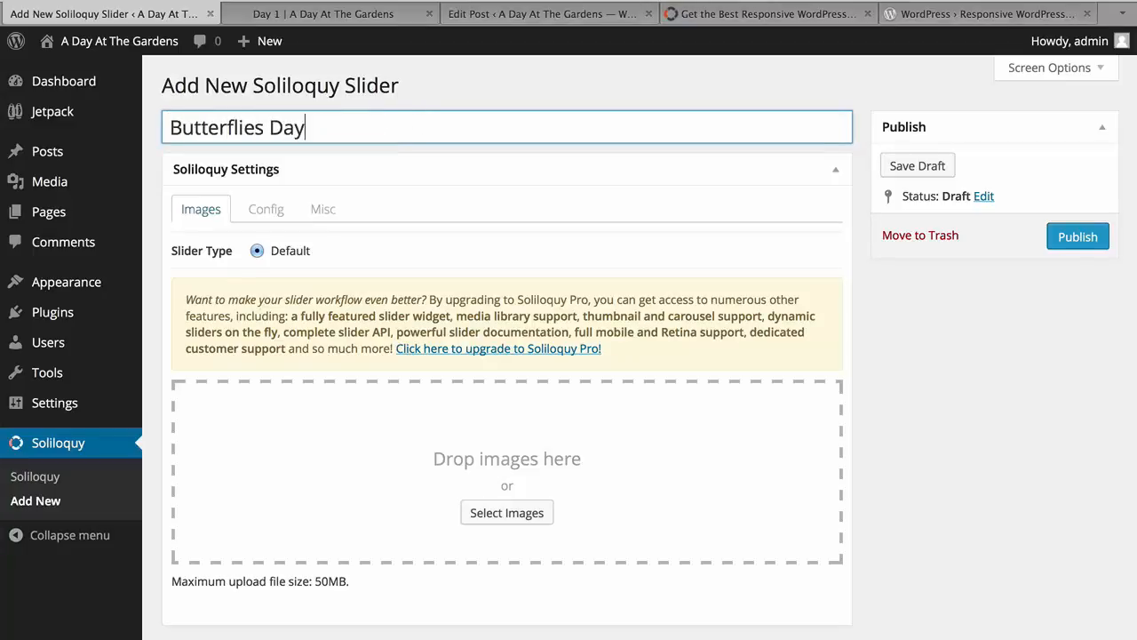
text( 2)
Step: Upload the images 2007-05-06 001.jpg through 2007-05-06 004.jpg from the 2007-05-06 folder to the slider
click(506, 514)
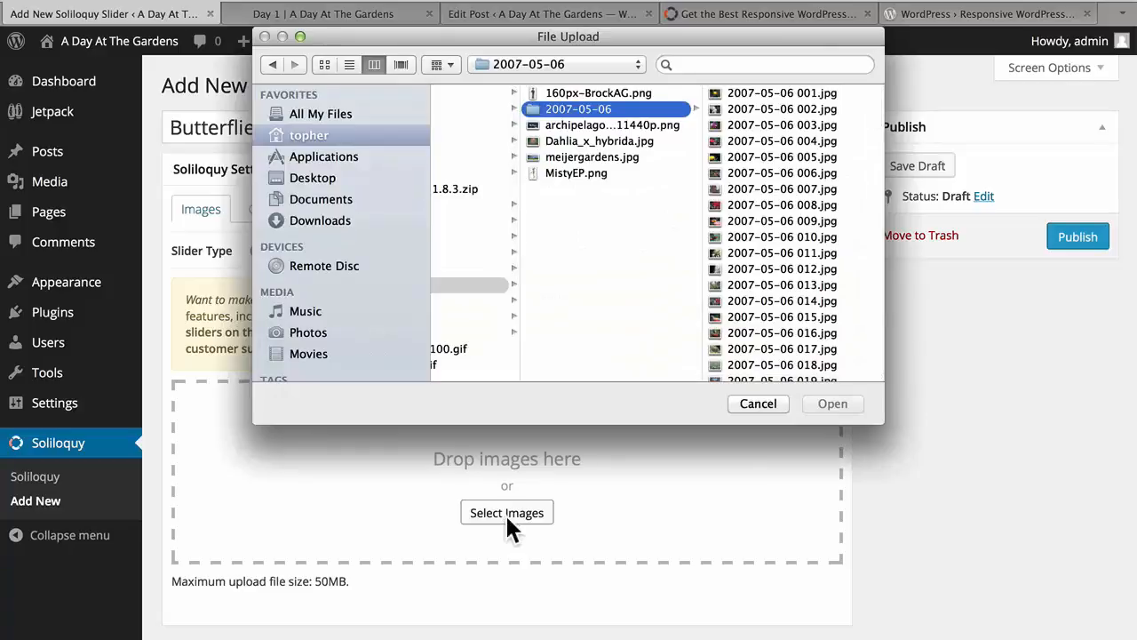
click(782, 91)
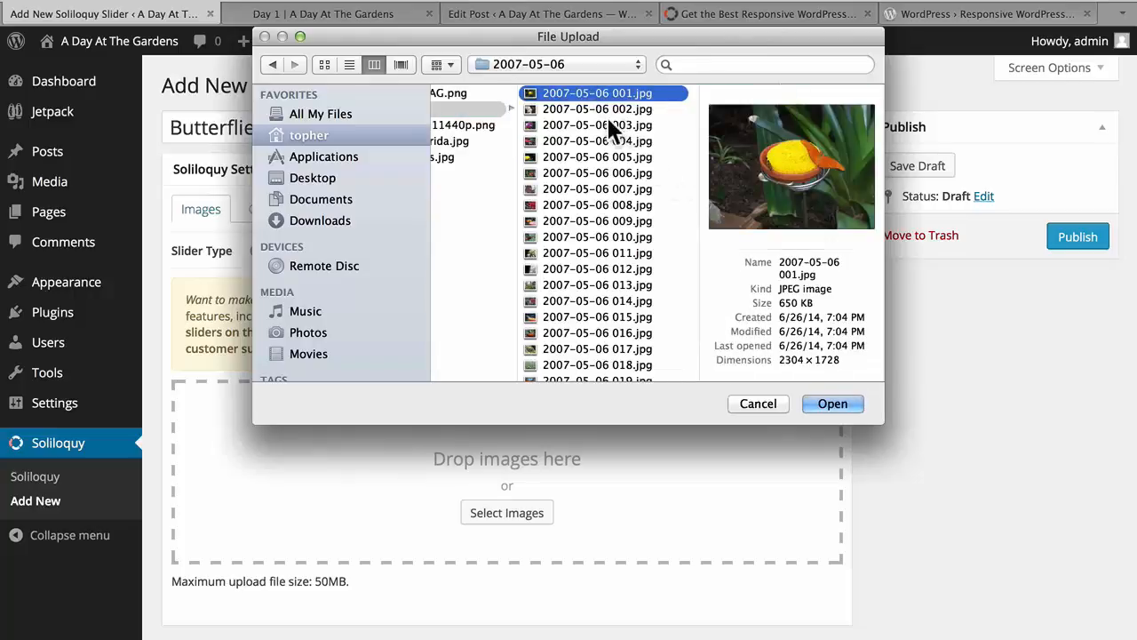
shift+click(574, 141)
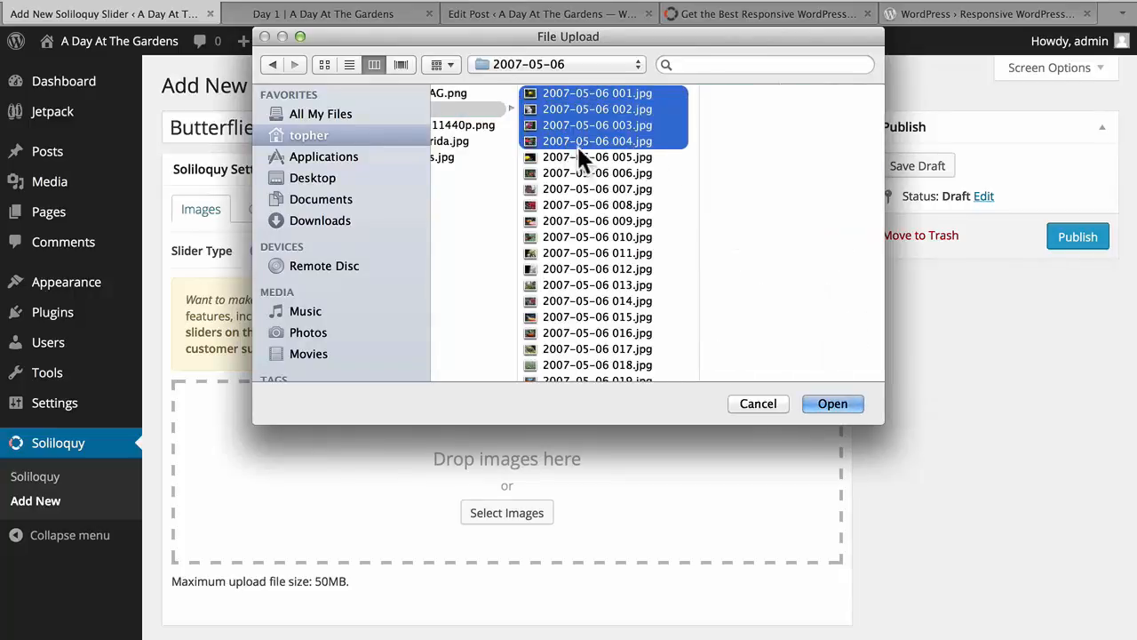
click(826, 406)
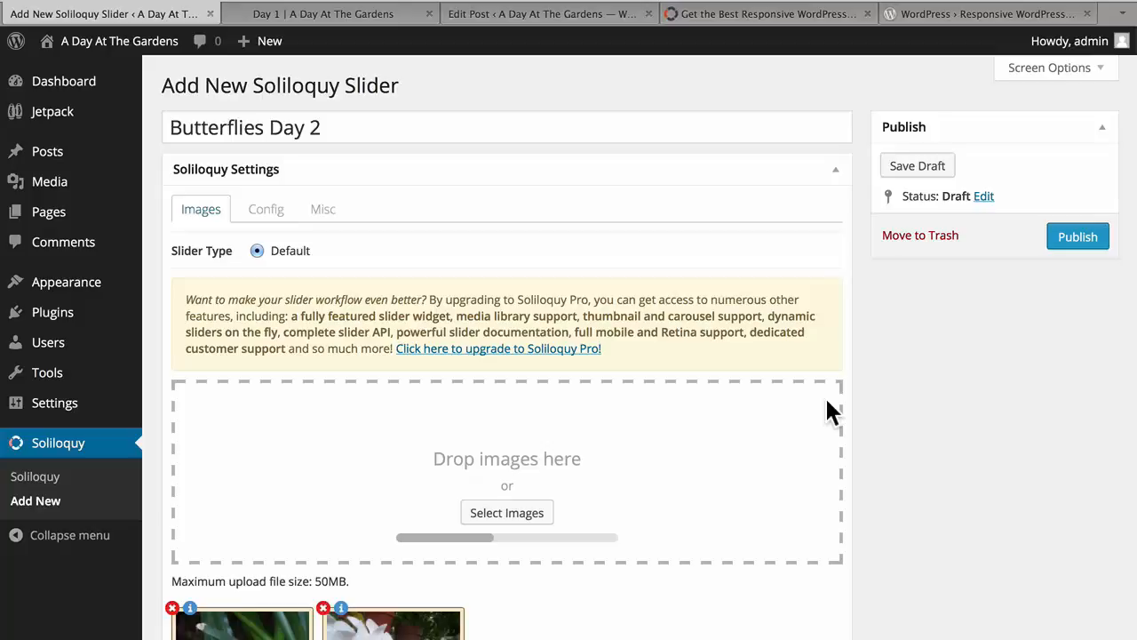
scroll(826, 400, down, 3)
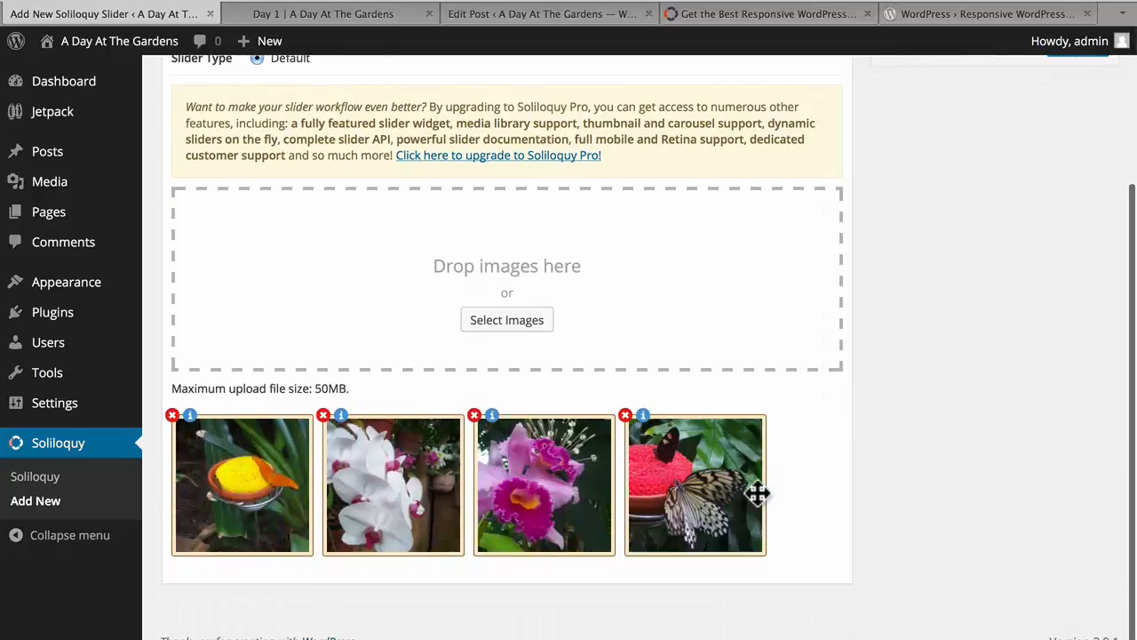
Step: Set the first slider image's title to "Yellow is so attractive!" and save its metadata
click(190, 415)
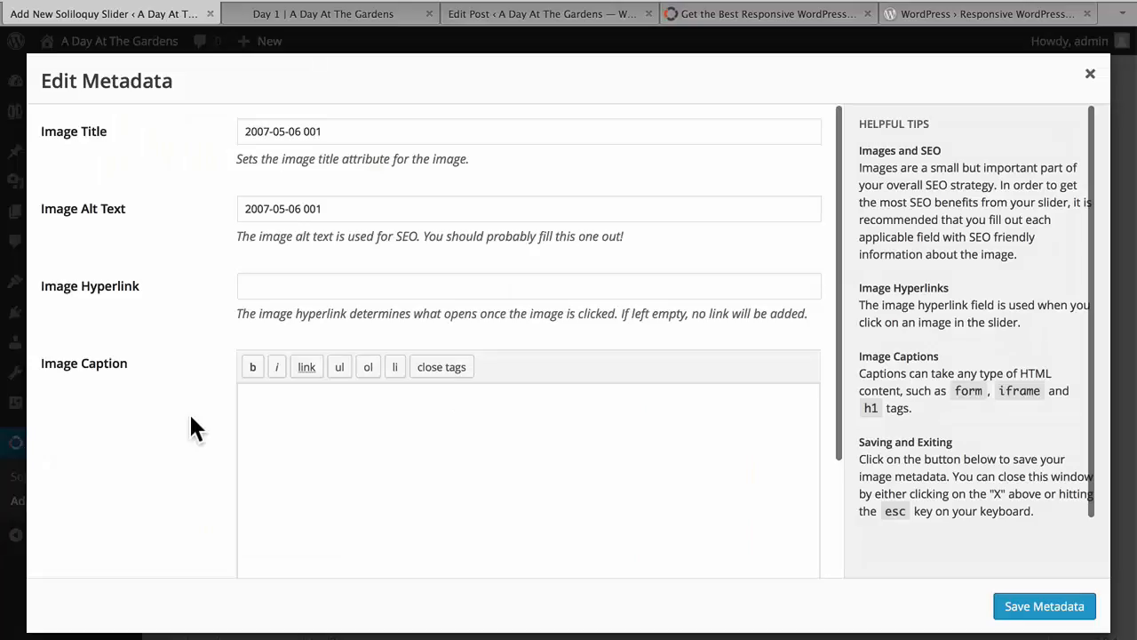
double_click(339, 128)
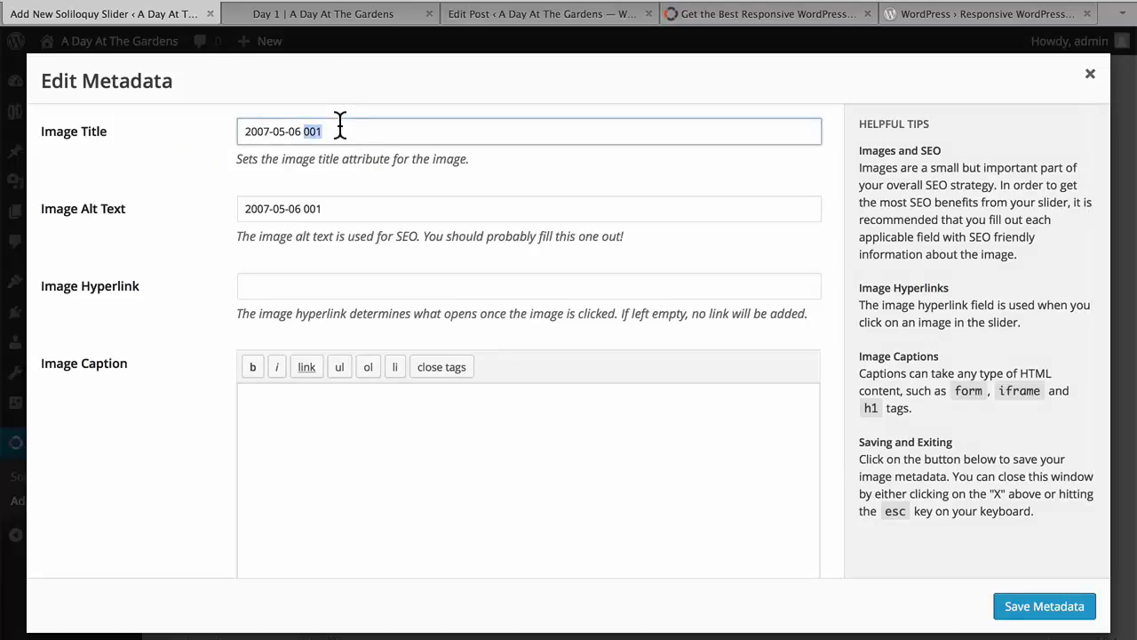
triple_click(339, 129)
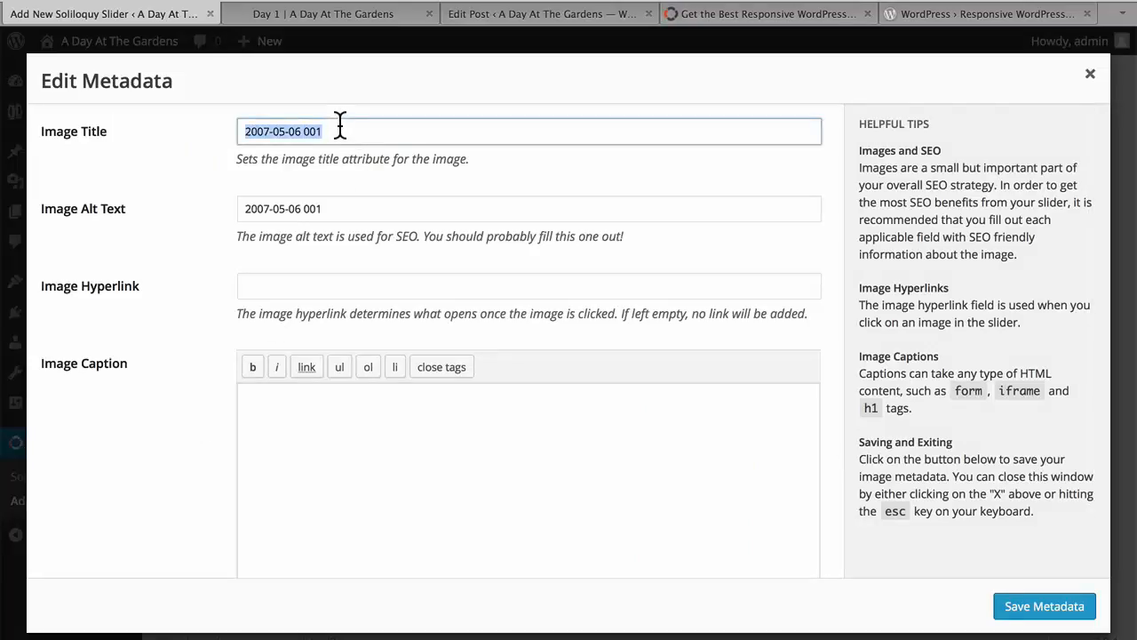
text(Yell)
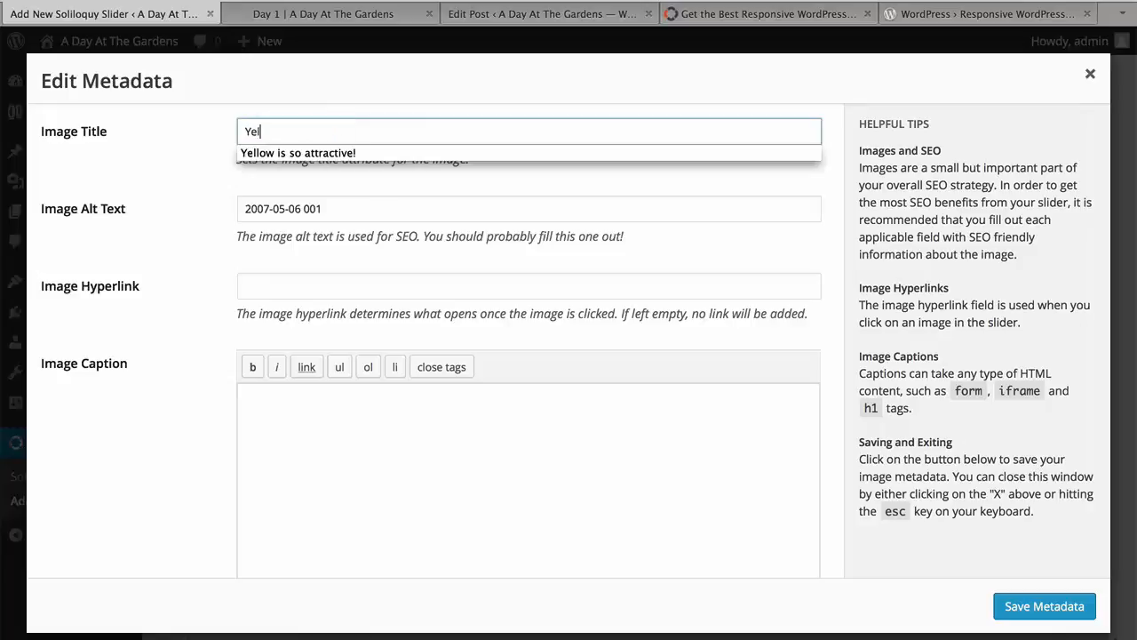
key(Down)
key(Return)
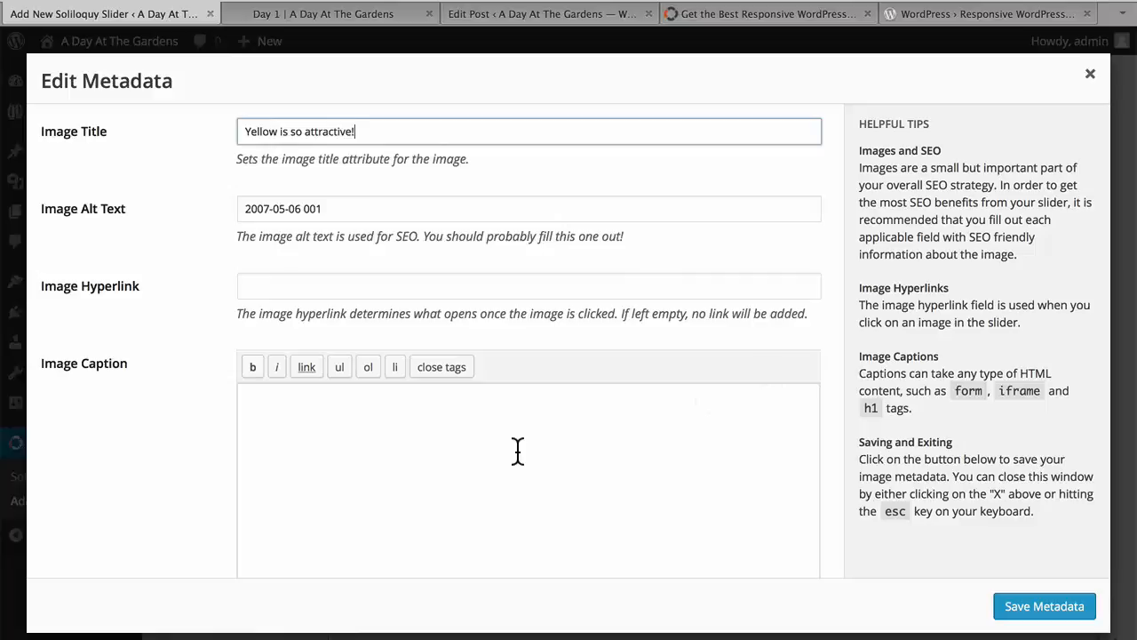
scroll(518, 451, down, 3)
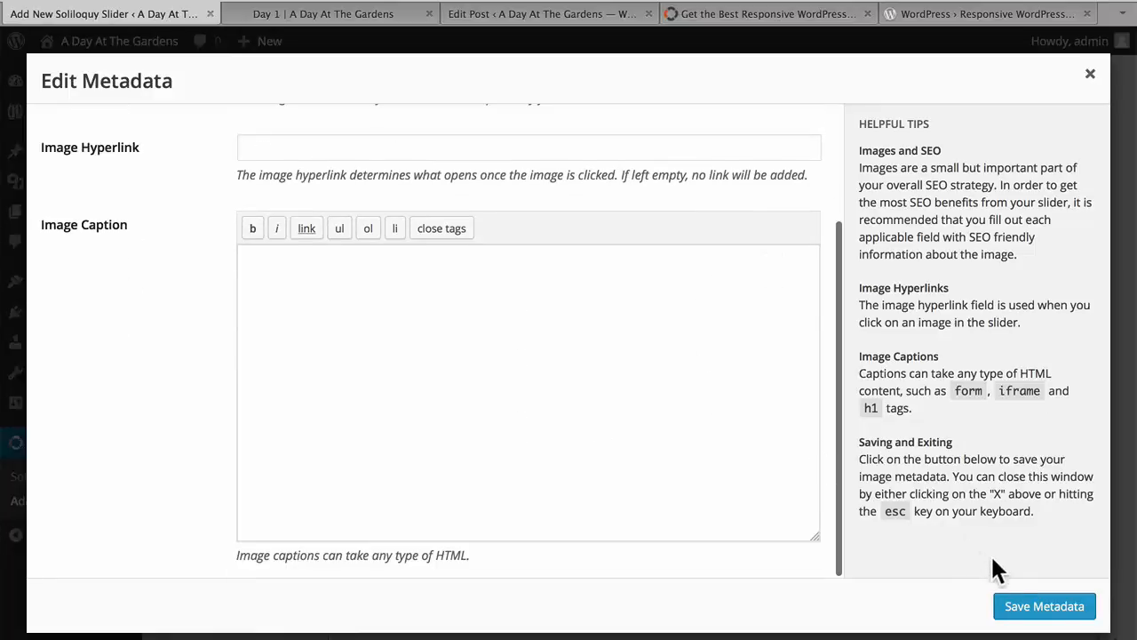
click(1018, 613)
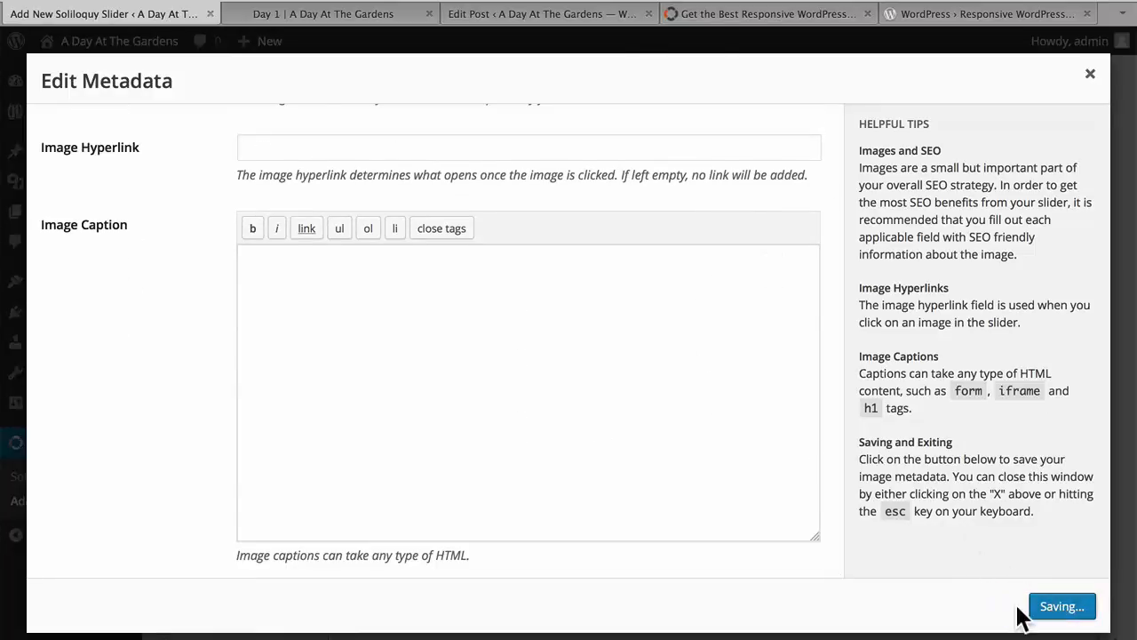
Step: Examine the slider's configuration options, including the available themes, dimensions, transition types, timing, gutter and image cropping
scroll(1019, 613, up, 4)
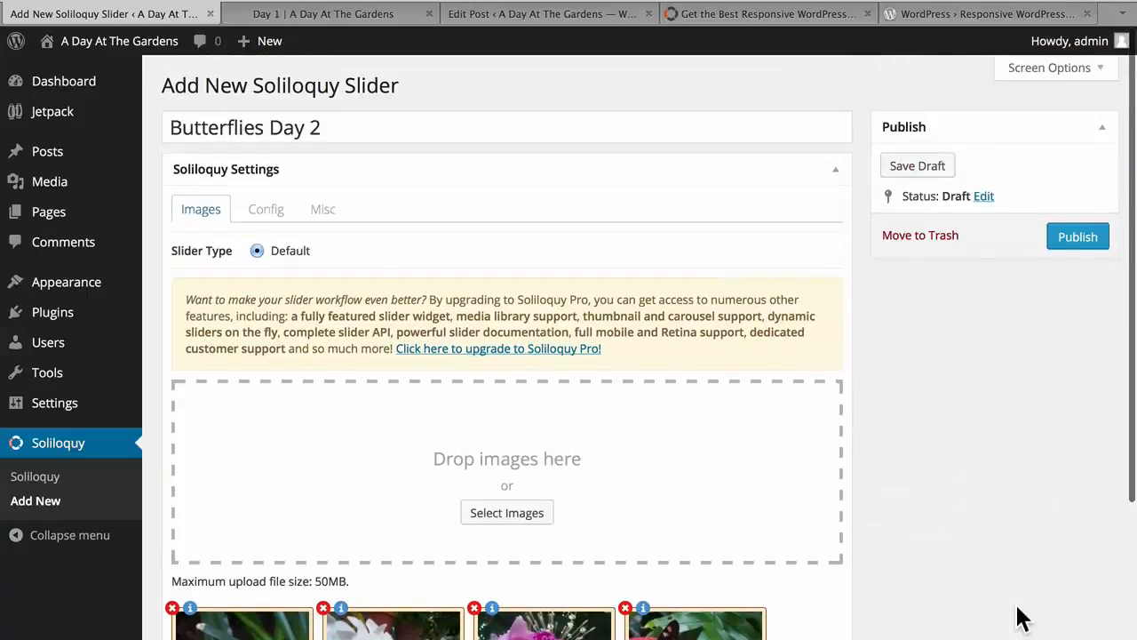
click(267, 211)
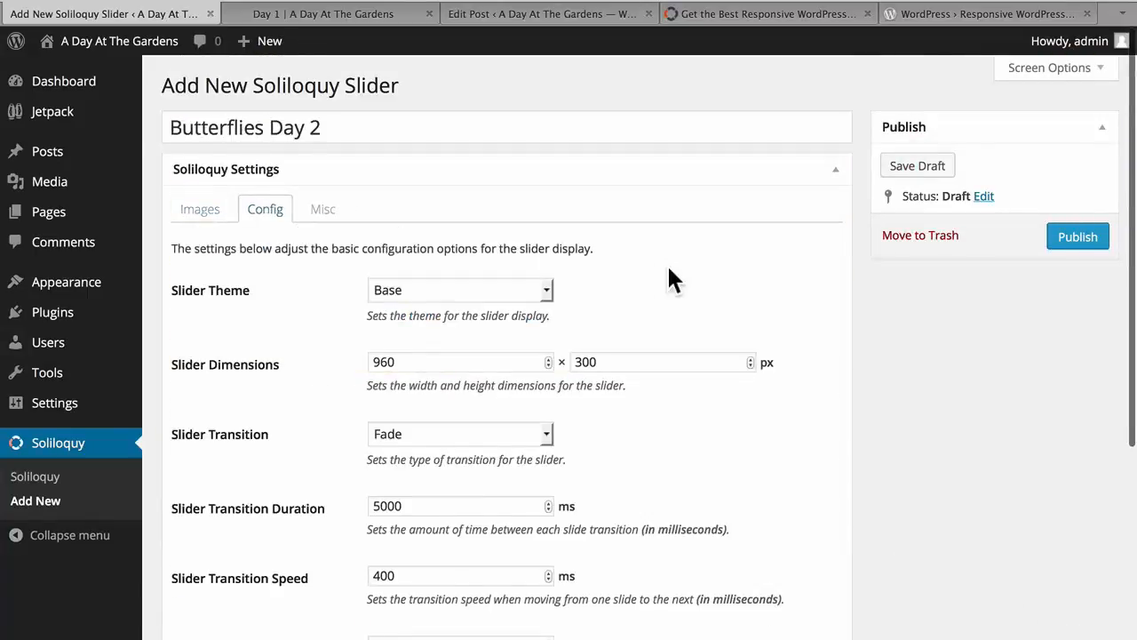
scroll(668, 279, down, 2)
click(540, 218)
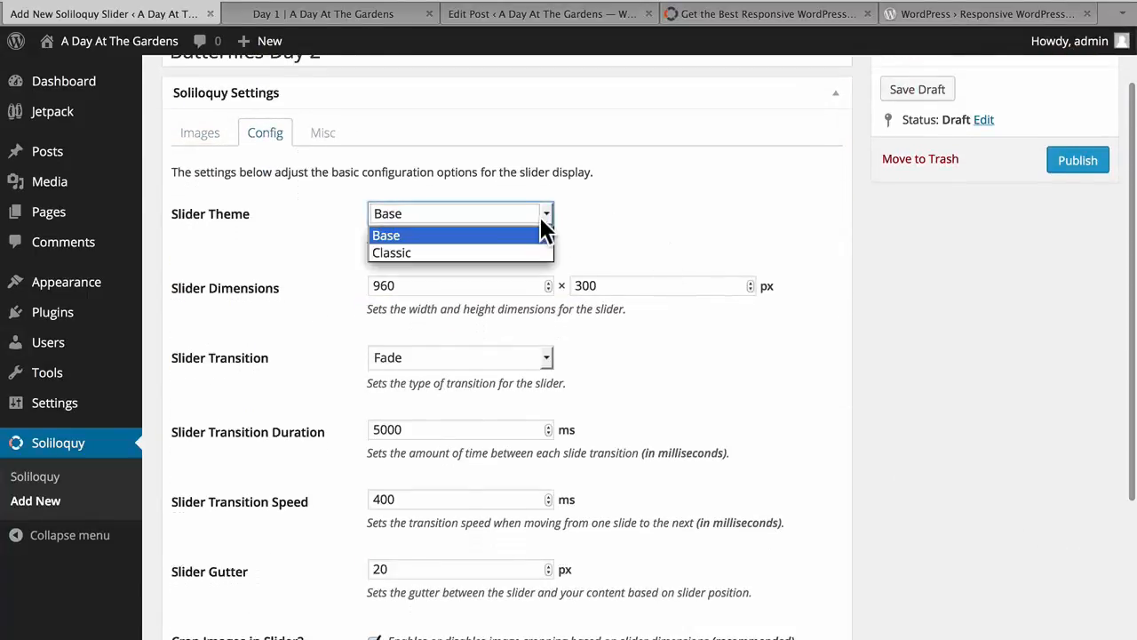
click(538, 216)
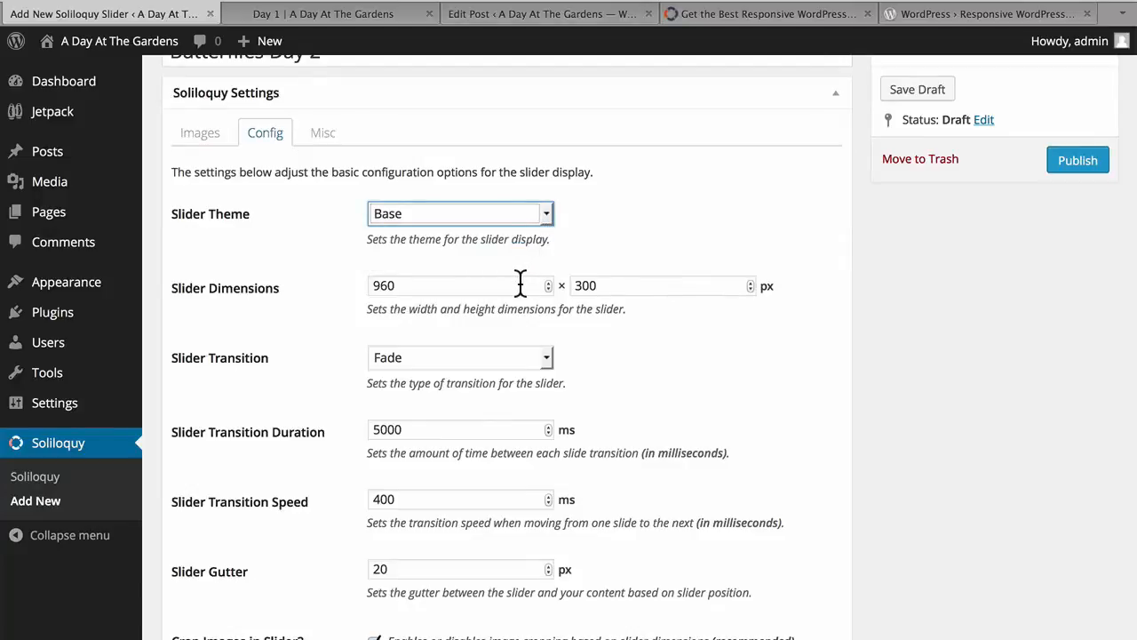
click(548, 289)
click(548, 281)
scroll(686, 348, down, 3)
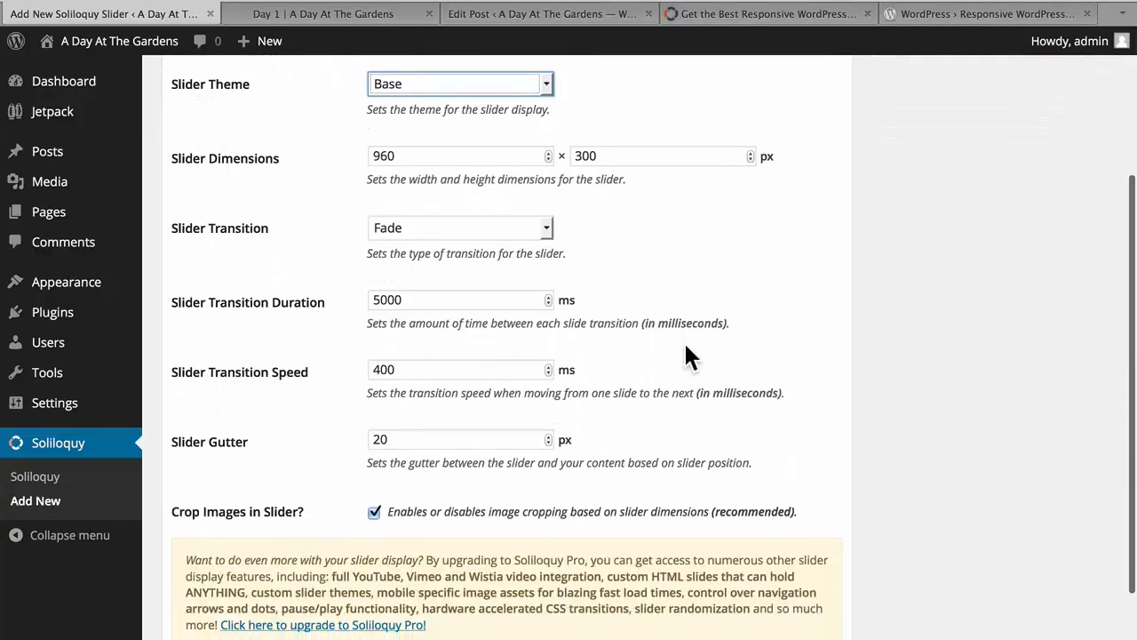
click(503, 233)
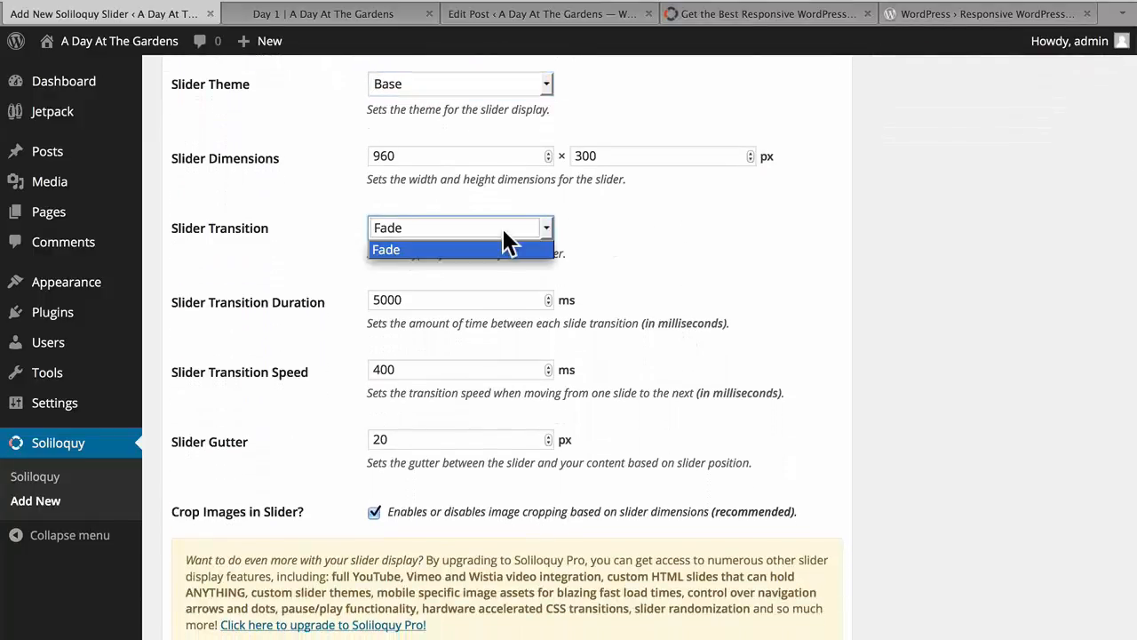
click(503, 231)
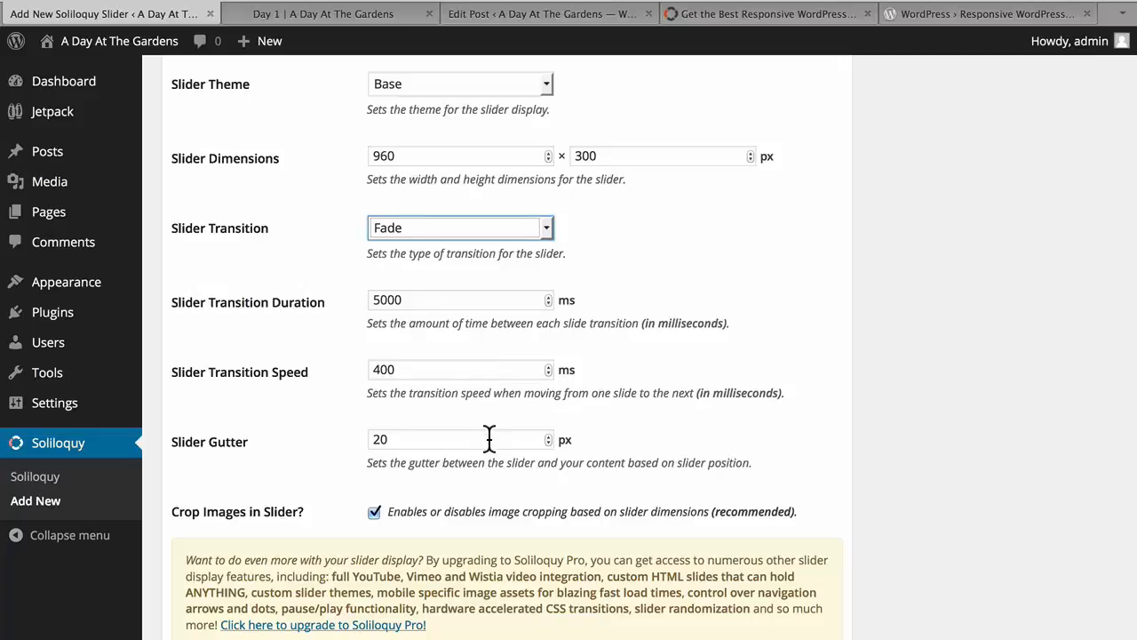
Step: Turn off image cropping for the Butterflies Day 2 slider and publish the slider
scroll(586, 496, down, 2)
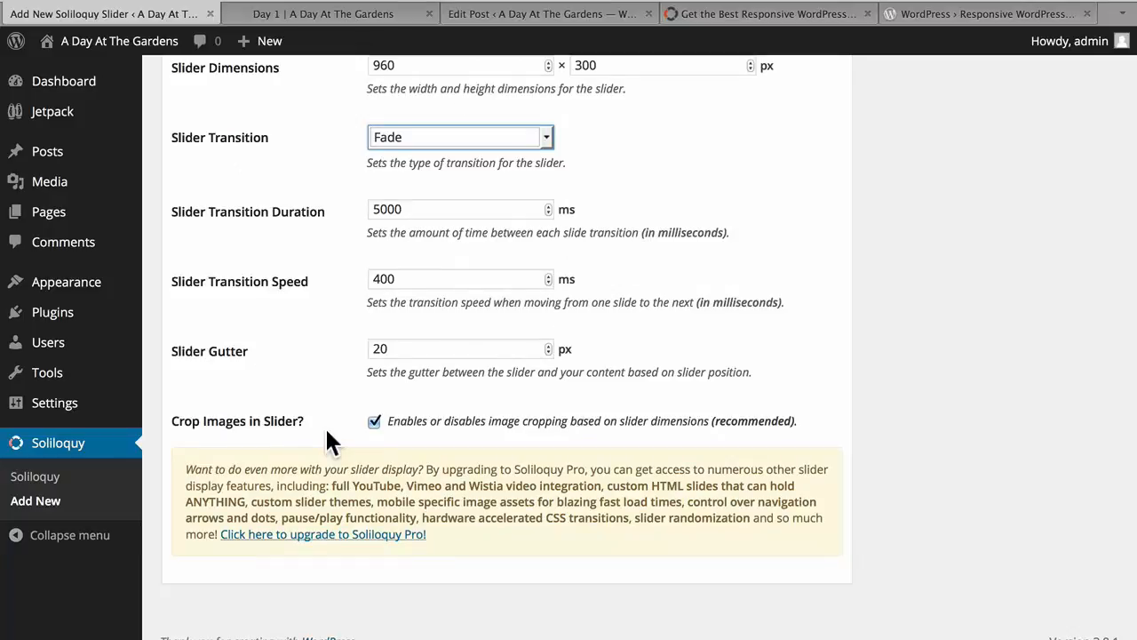
click(374, 422)
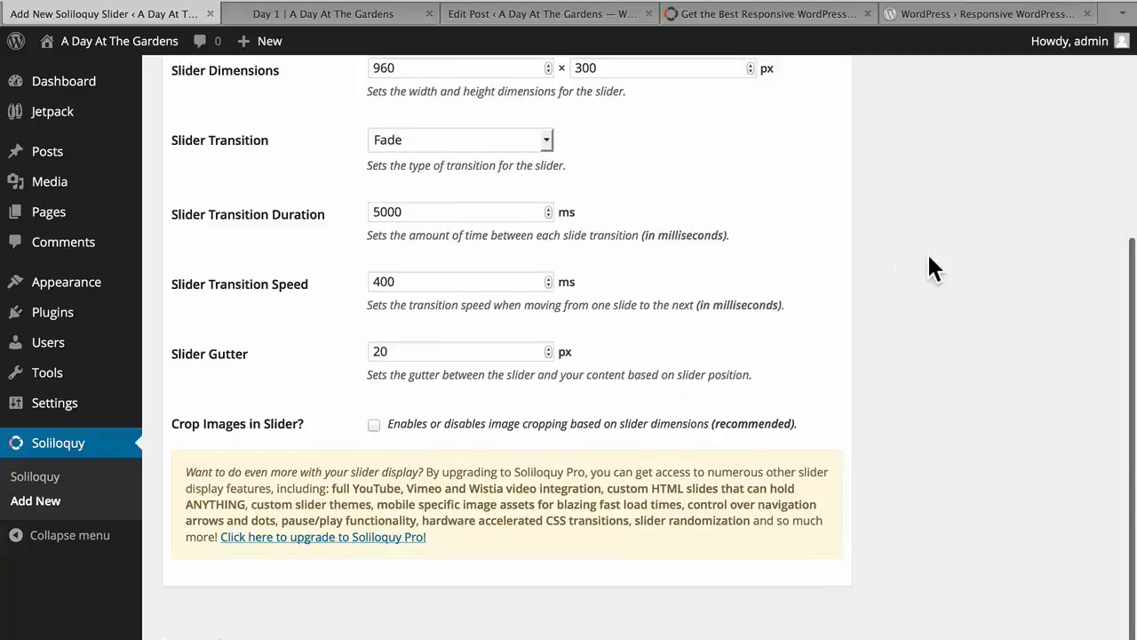
scroll(926, 252, up, 3)
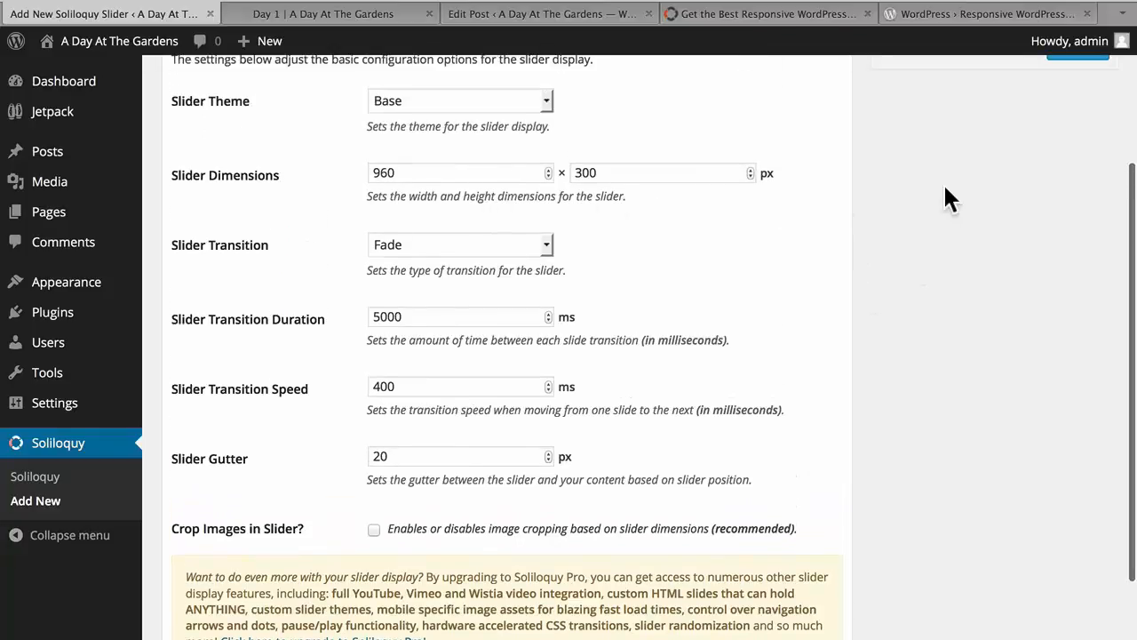
scroll(945, 193, up, 5)
click(1066, 235)
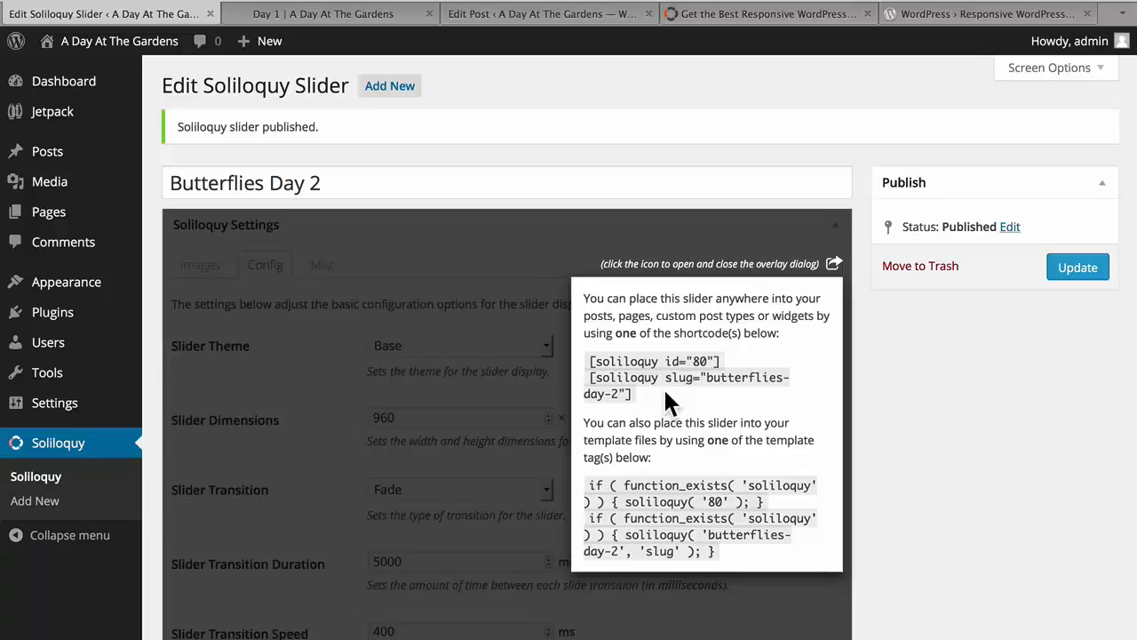
Step: Insert the Butterflies Day 2 slider below the text of the Day 2 post and update the post
click(75, 155)
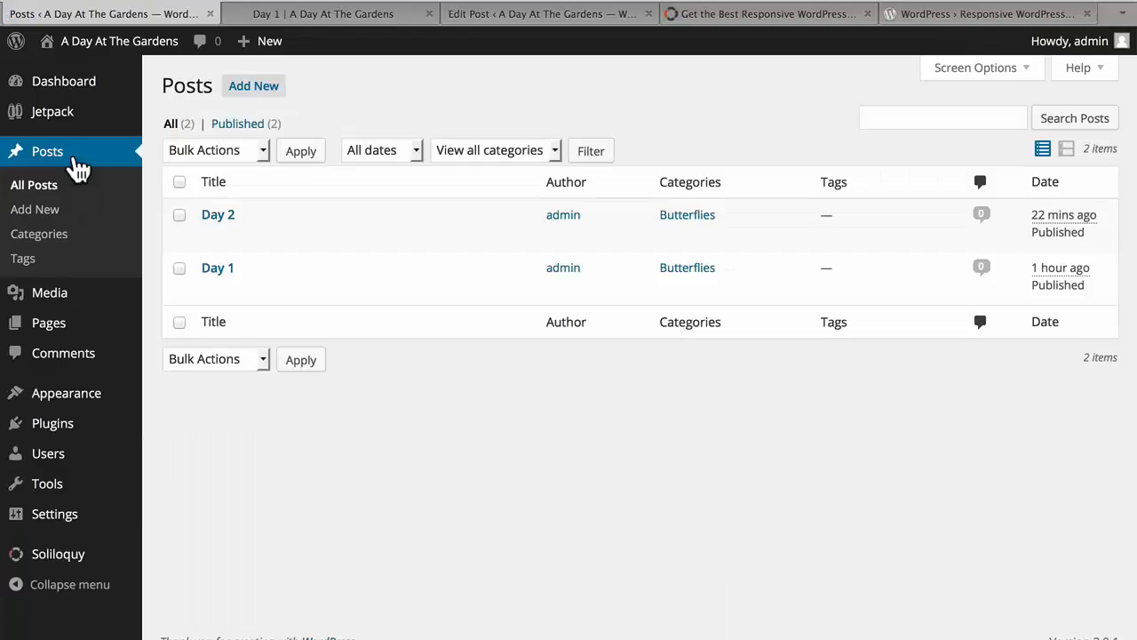
click(211, 238)
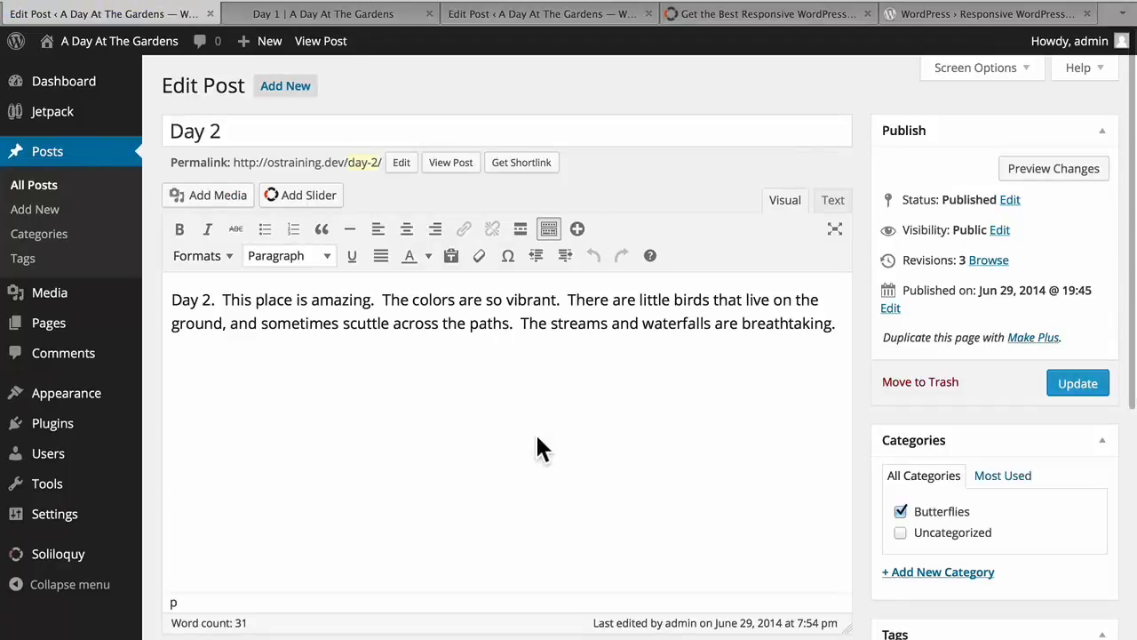
key(Return)
key(Return)
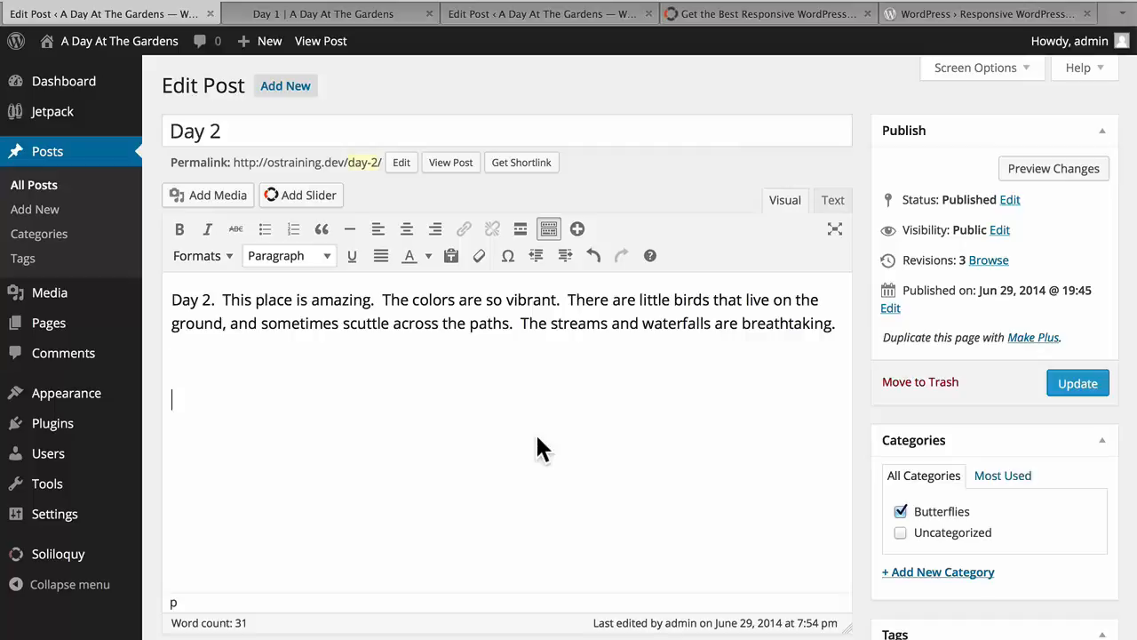
click(325, 206)
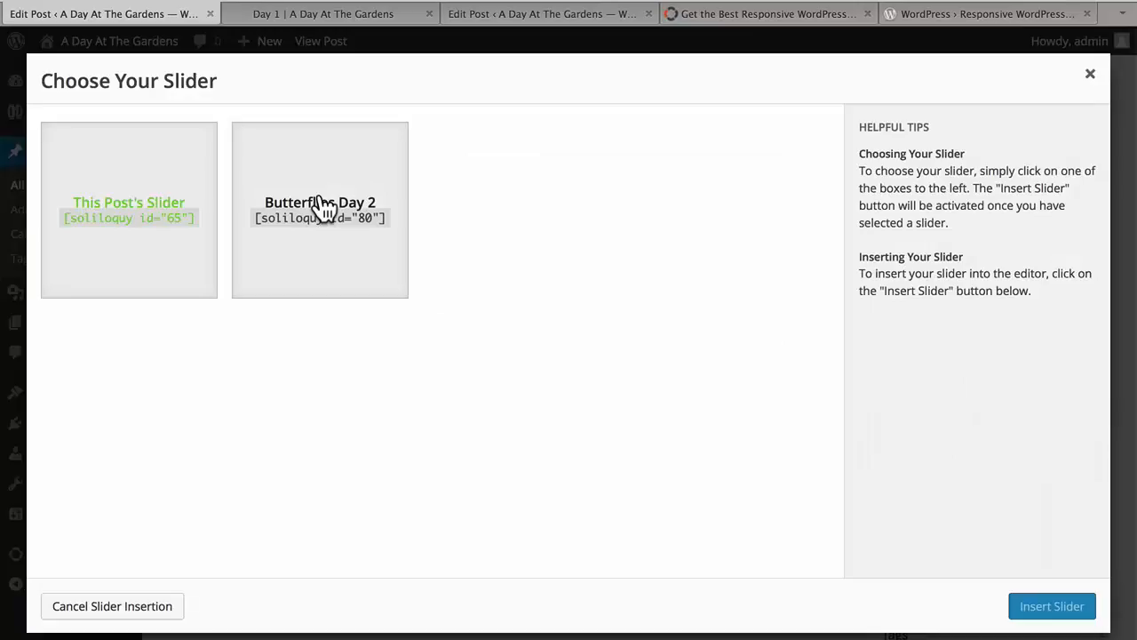
click(325, 207)
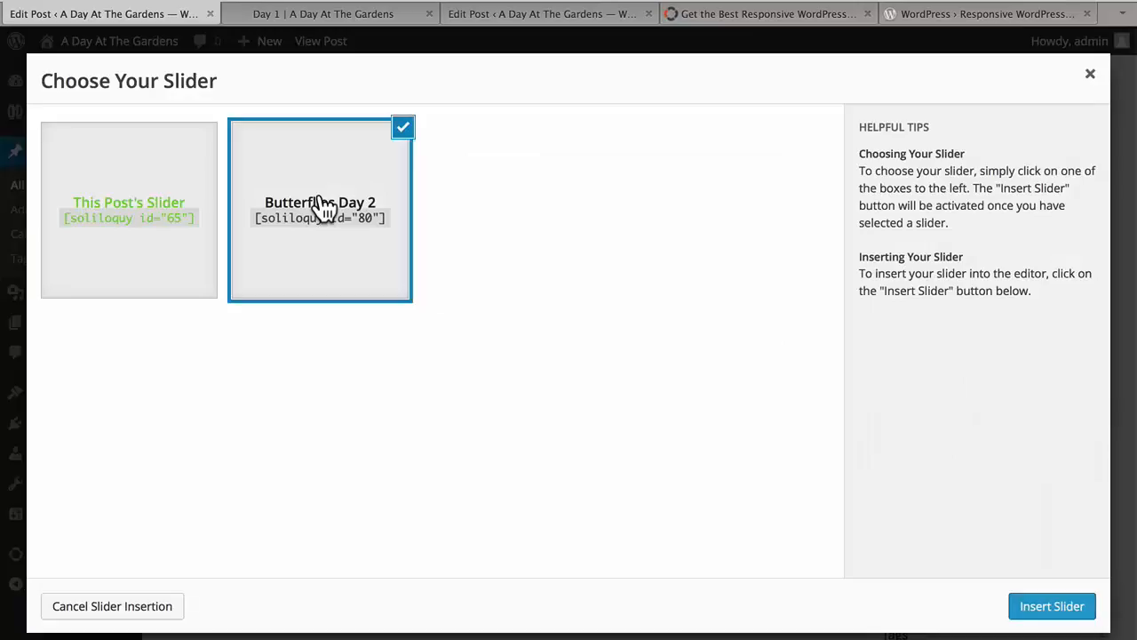
click(1029, 609)
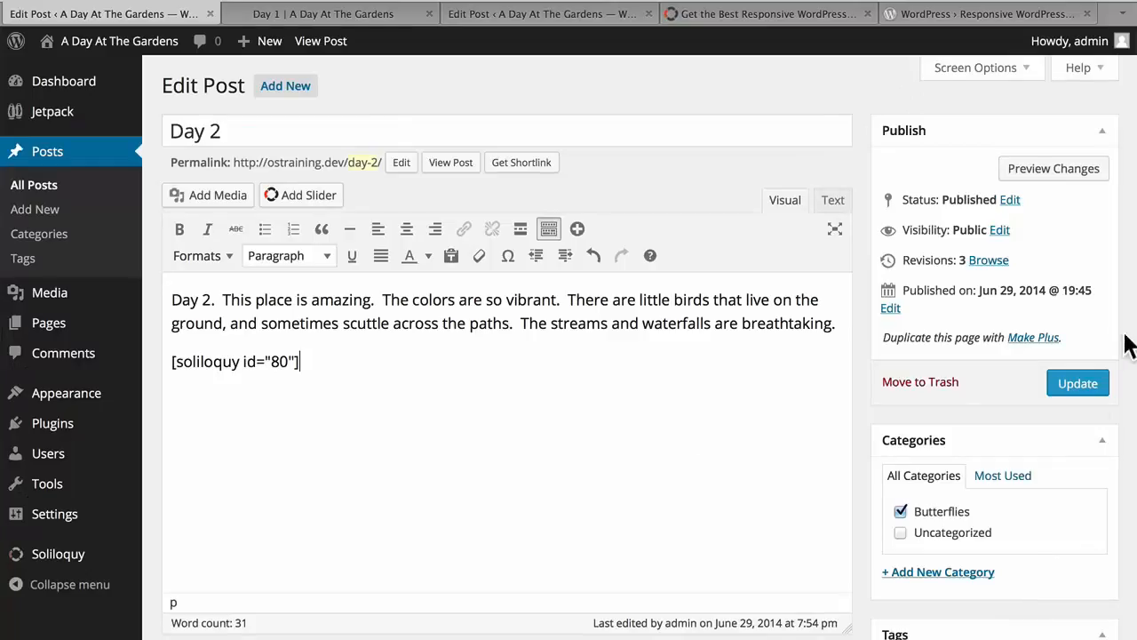
click(1077, 384)
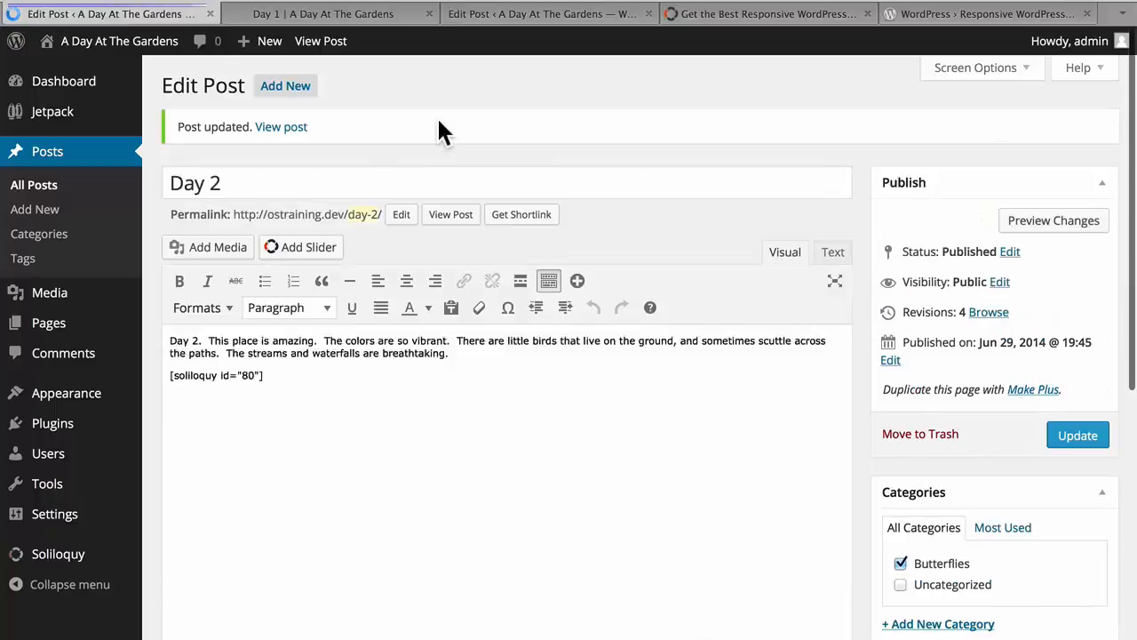
Step: View the published Day 2 post in a new browser tab and page through the images of its embedded slider
super+click(297, 128)
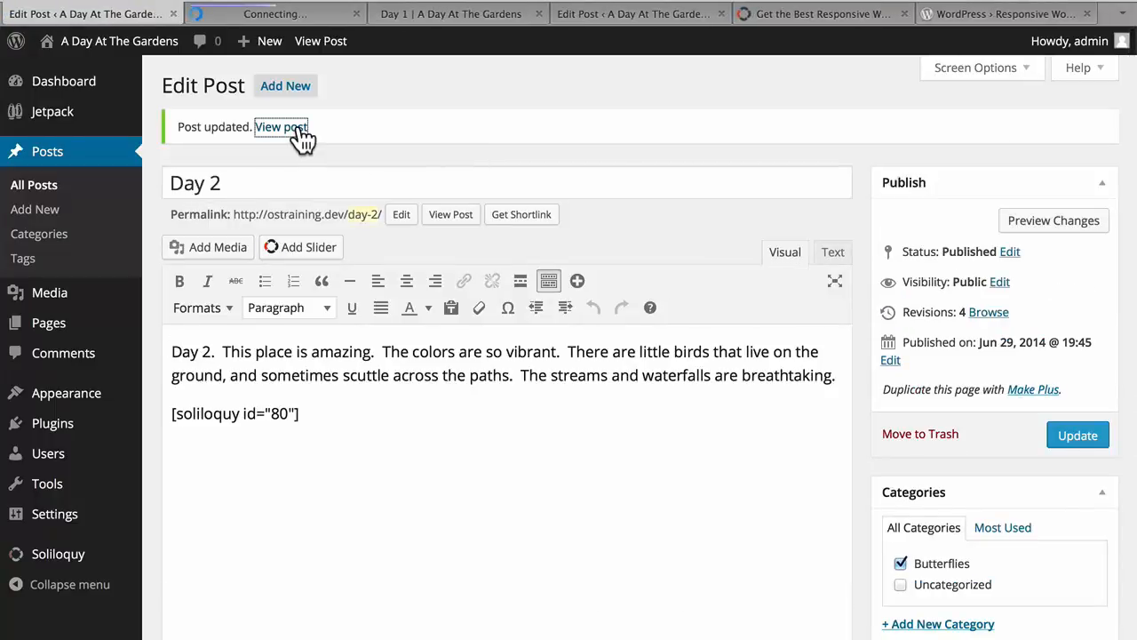
click(283, 22)
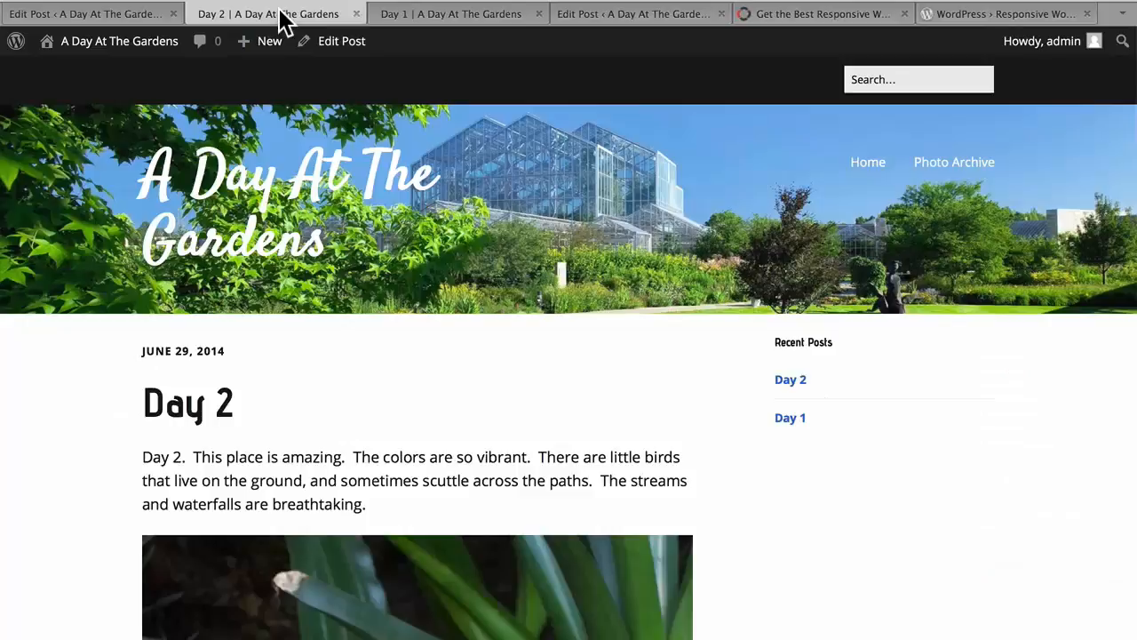
scroll(578, 393, down, 5)
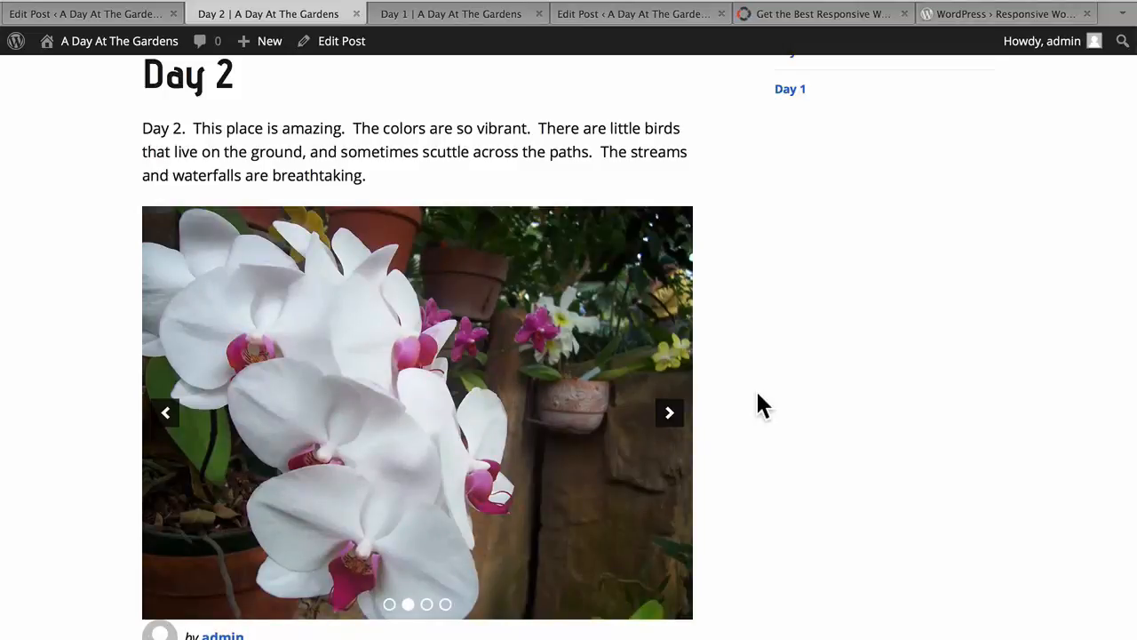
click(675, 427)
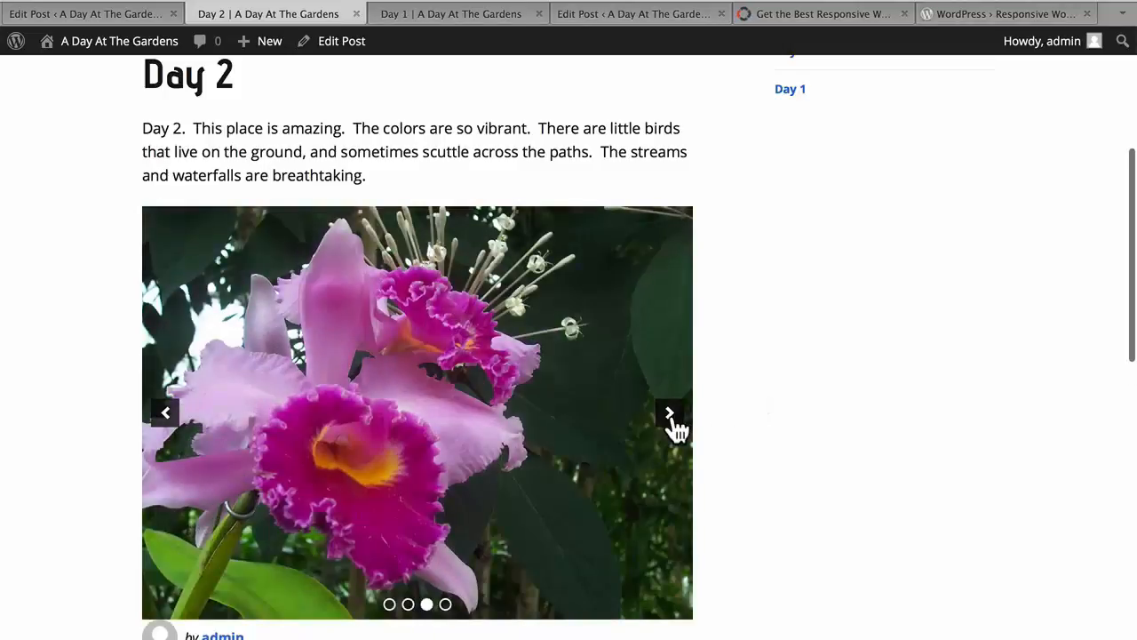
click(675, 427)
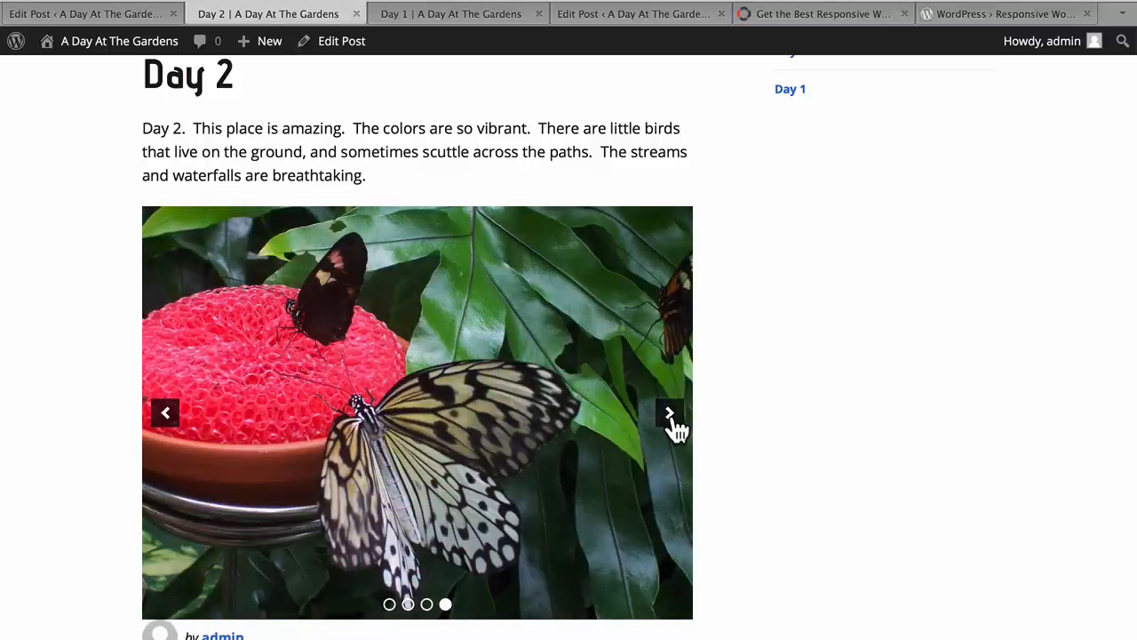
click(675, 428)
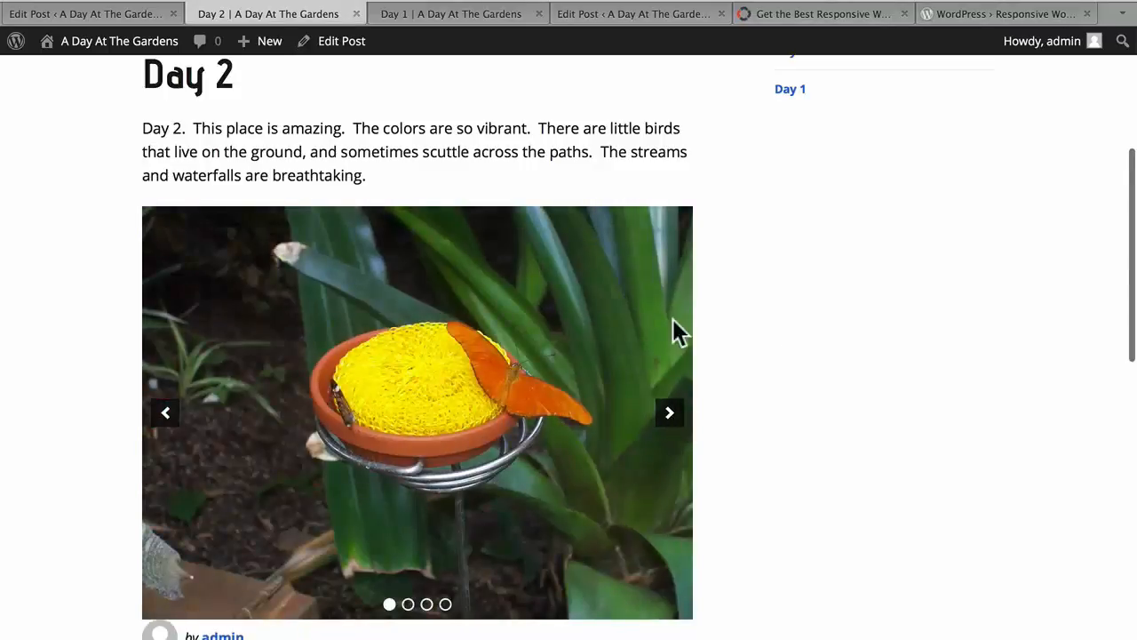
scroll(409, 392, down, 3)
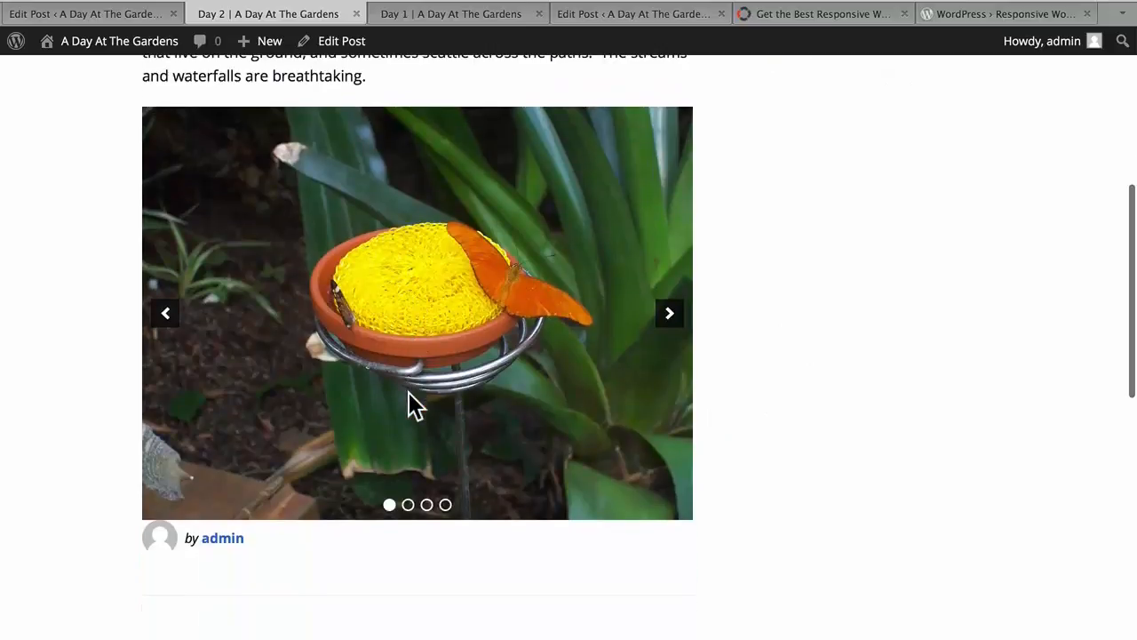
scroll(409, 392, up, 3)
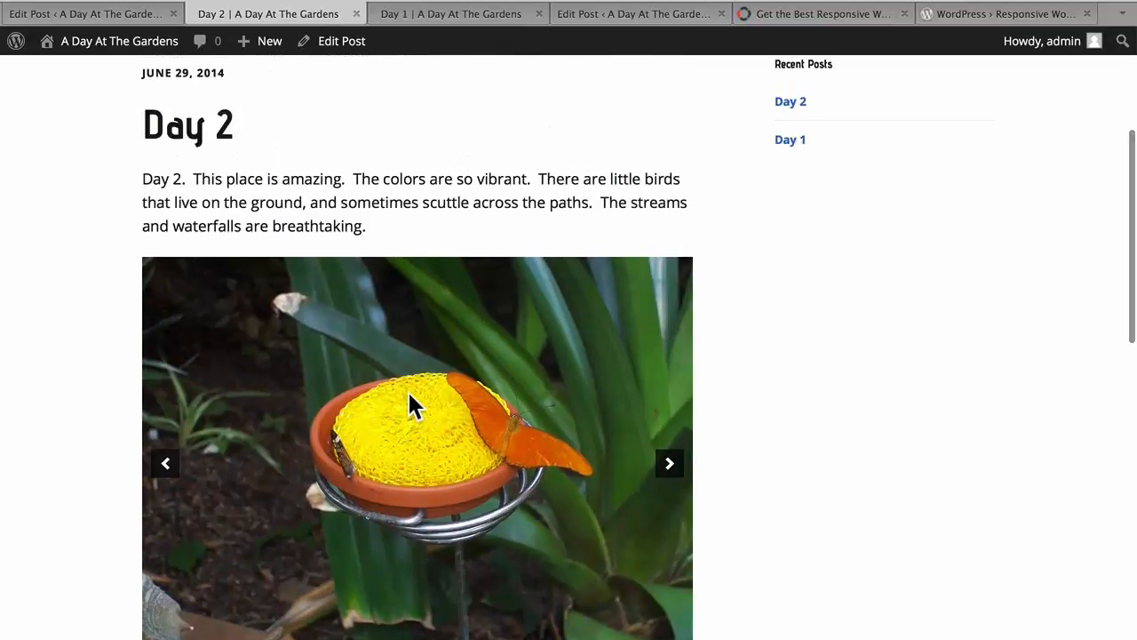
scroll(409, 395, up, 2)
scroll(409, 392, down, 5)
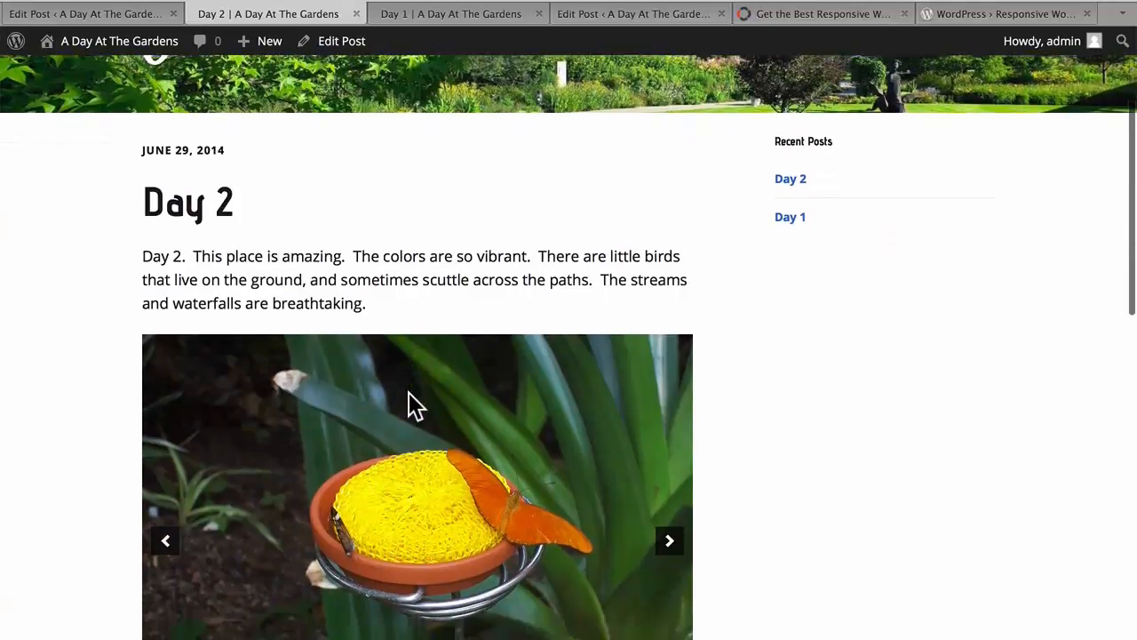
scroll(408, 392, up, 1)
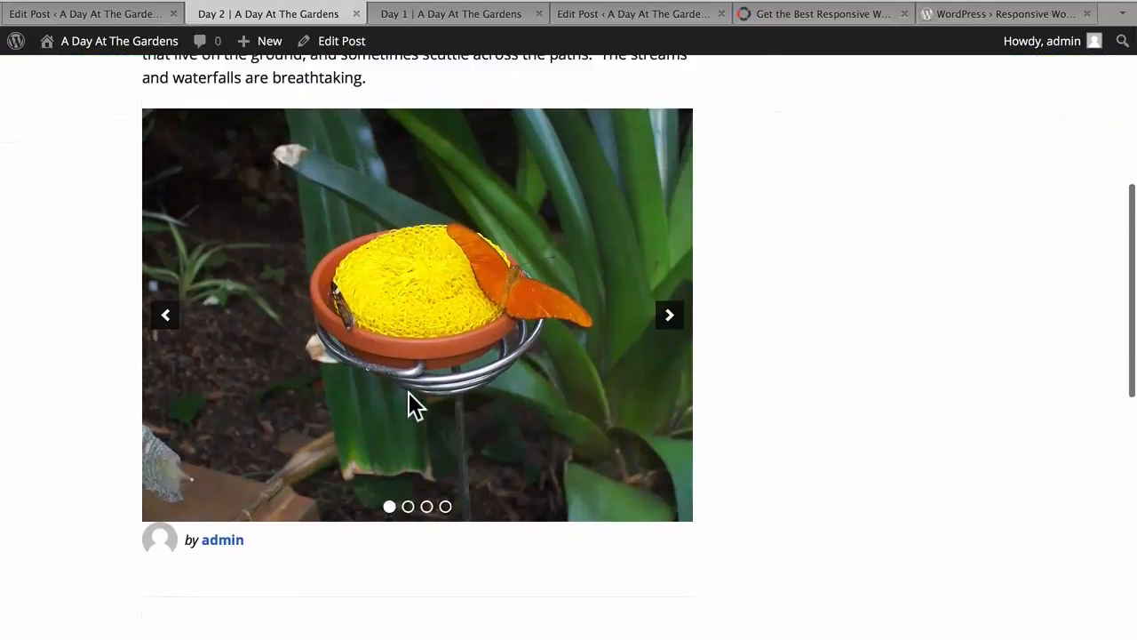
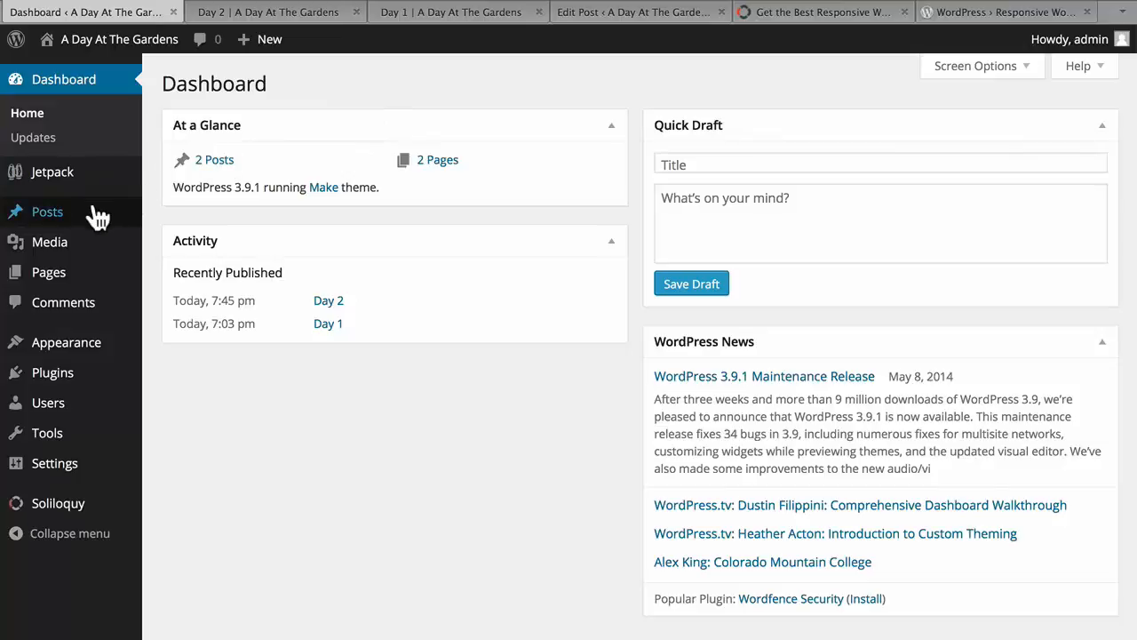
Step: Draft a "Day 3" post: "Today we went to a concert at the gardens! The venue was so beautiful that it made the music that much more wonderful!"
mouse_move(92, 214)
click(167, 239)
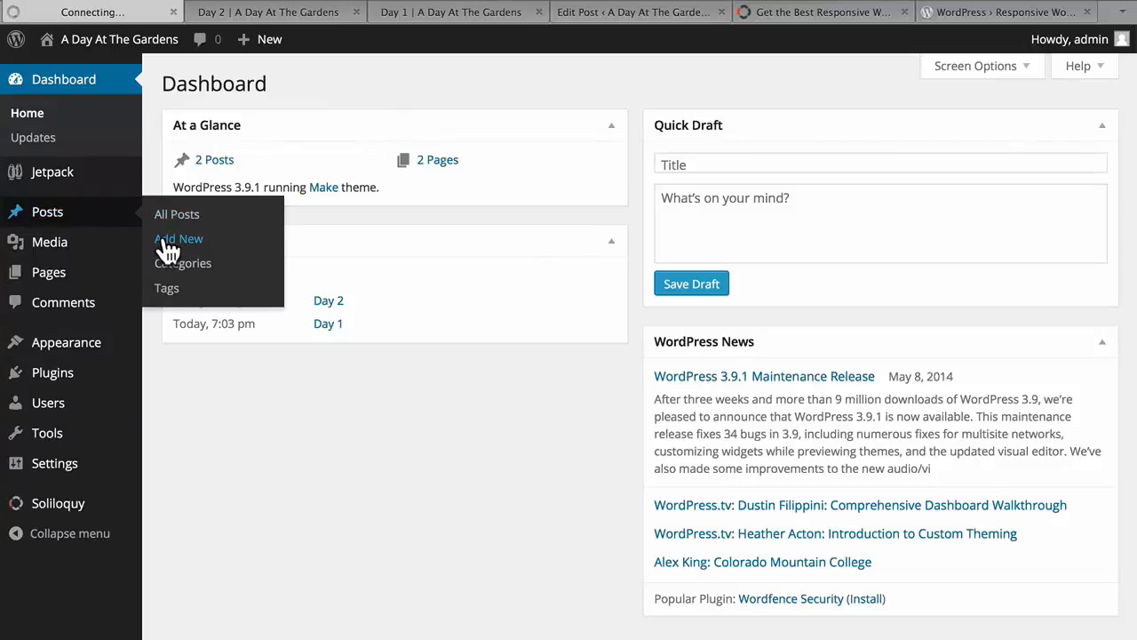
text(Day 3)
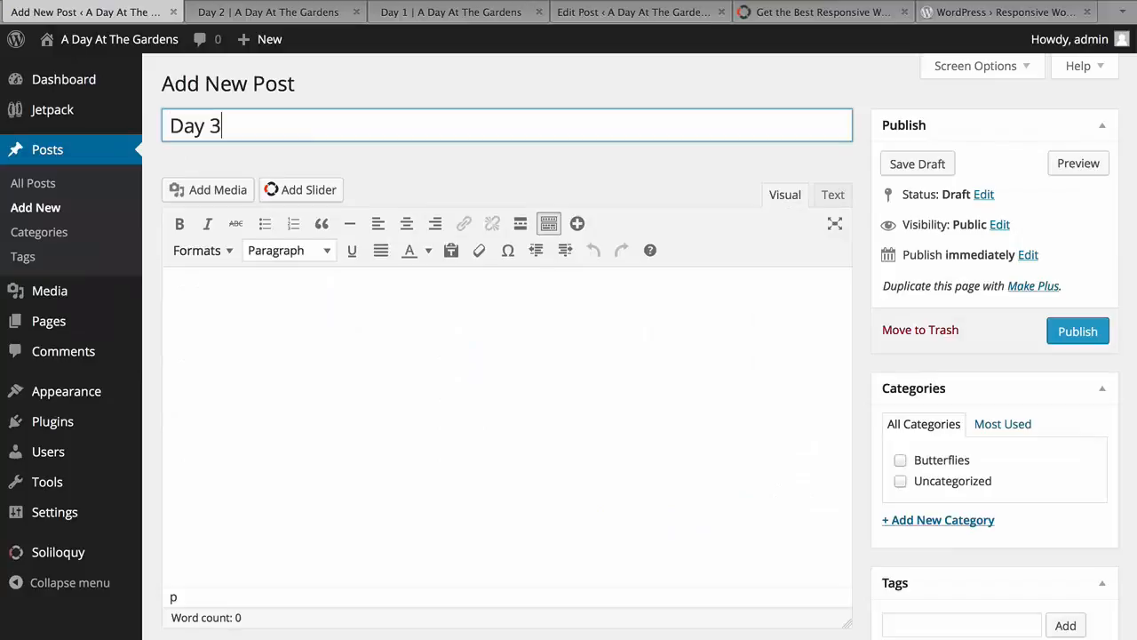
key(Tab)
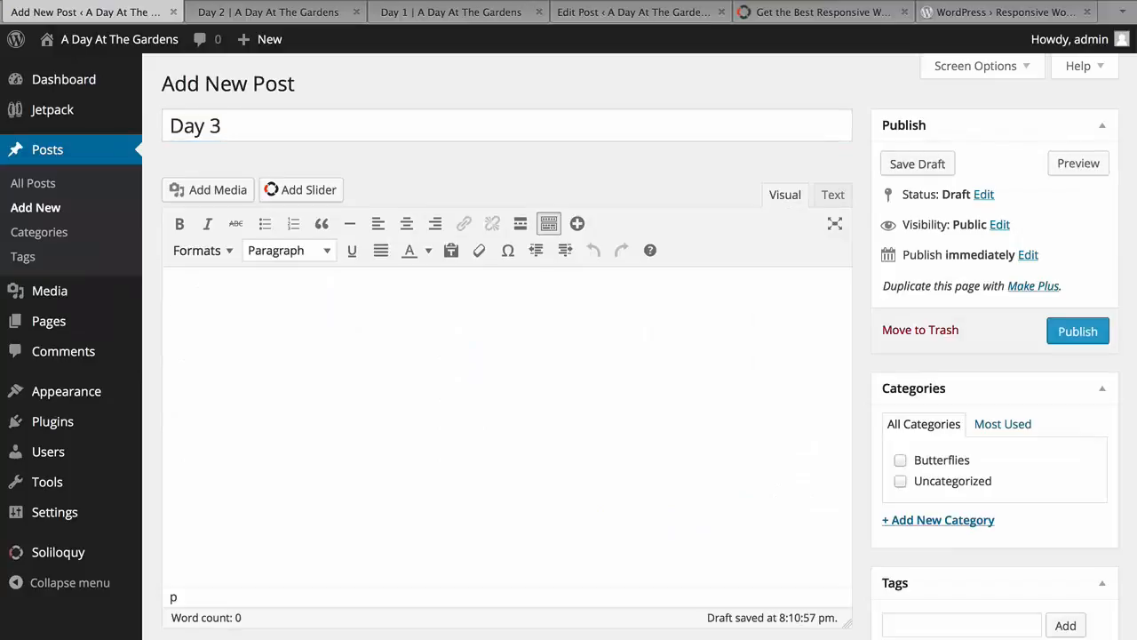
text(Today we went)
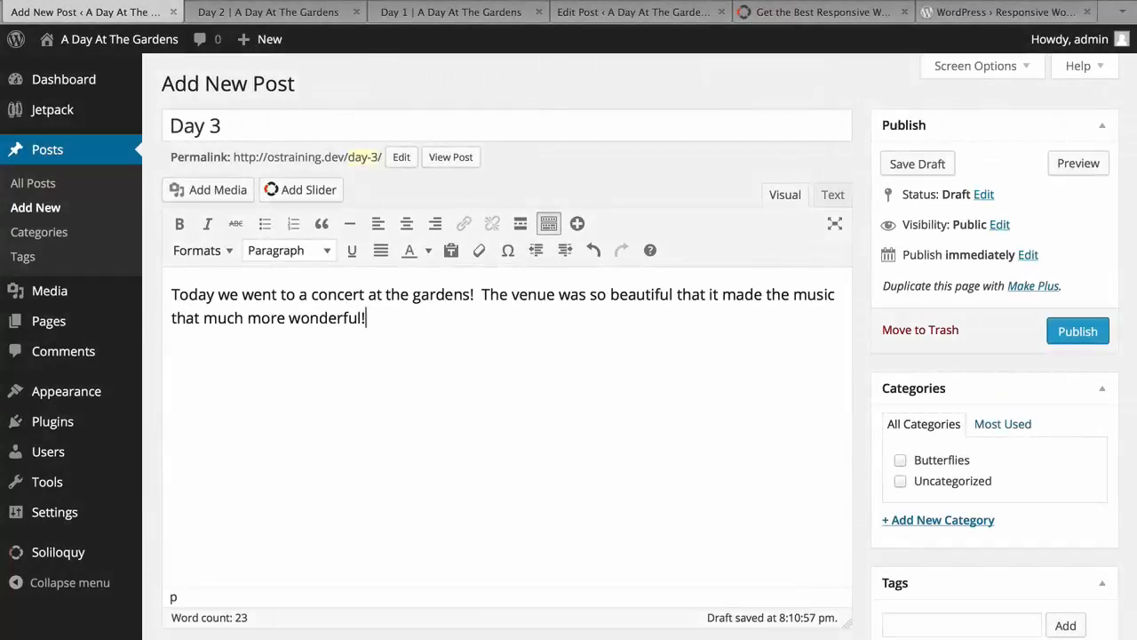
key(Return)
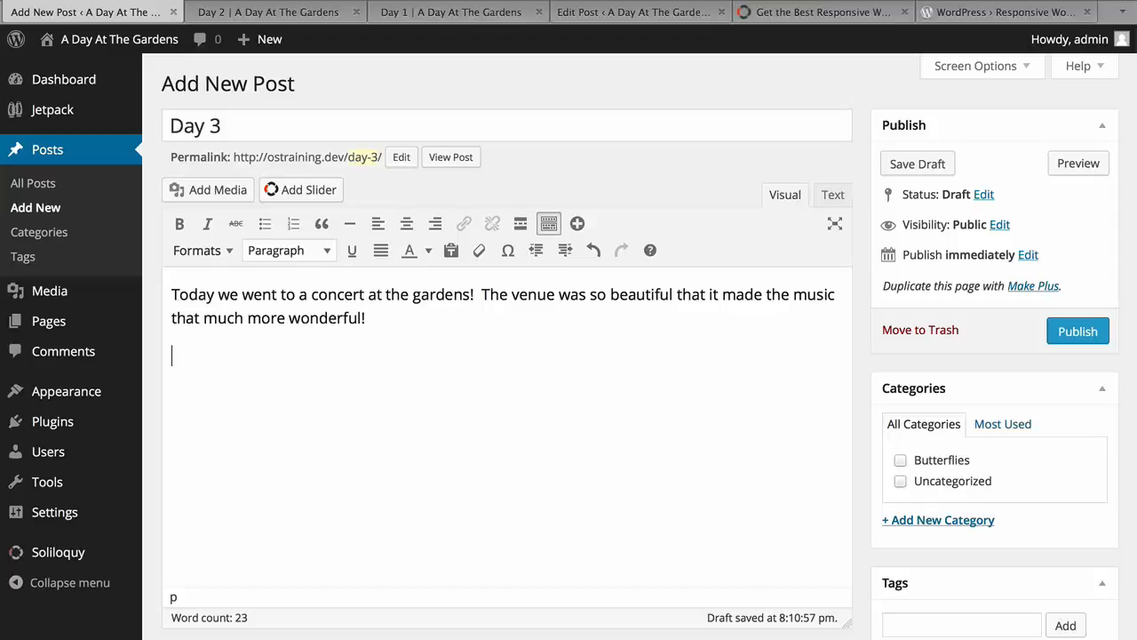
Step: Upload all ten MP3 files from the woods_of_chaos folder to the media library for the Day 3 post
click(191, 203)
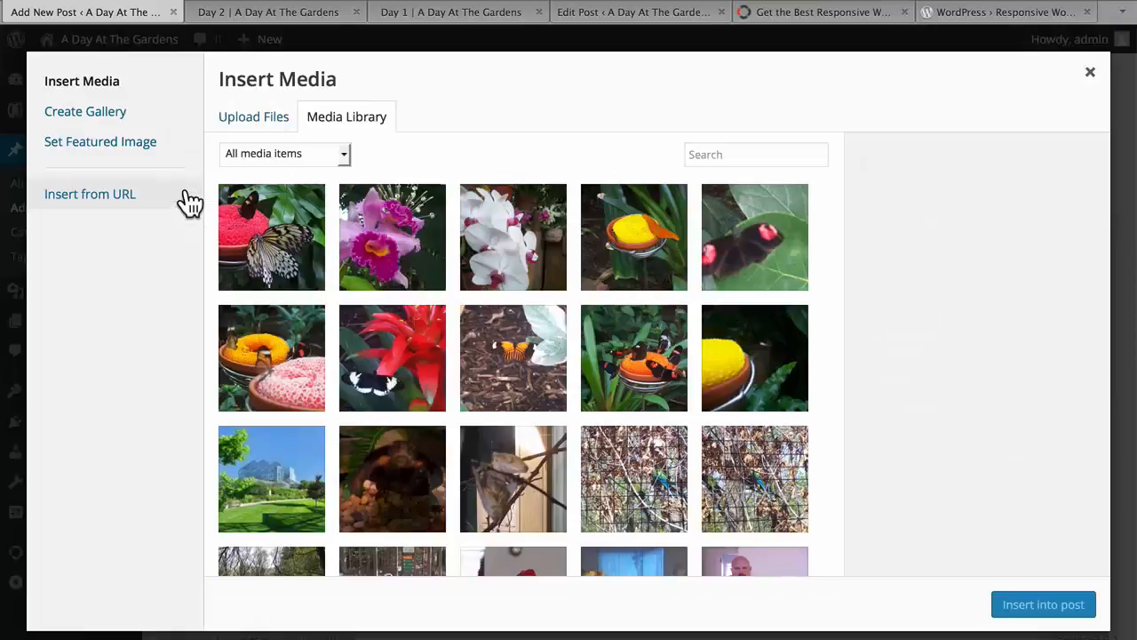
click(256, 128)
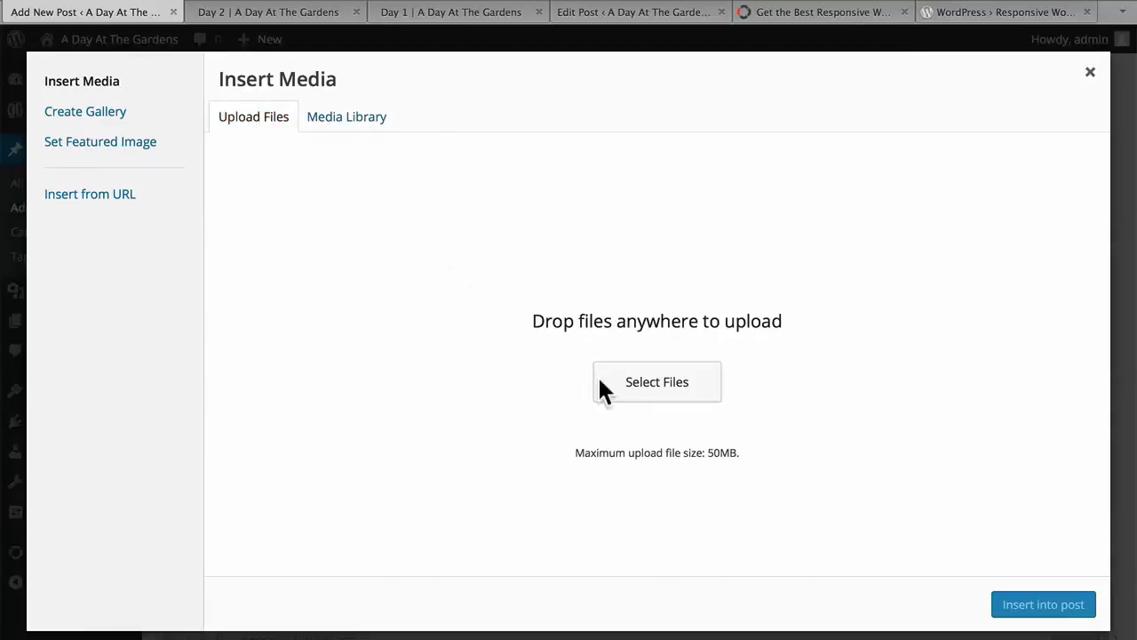
click(648, 397)
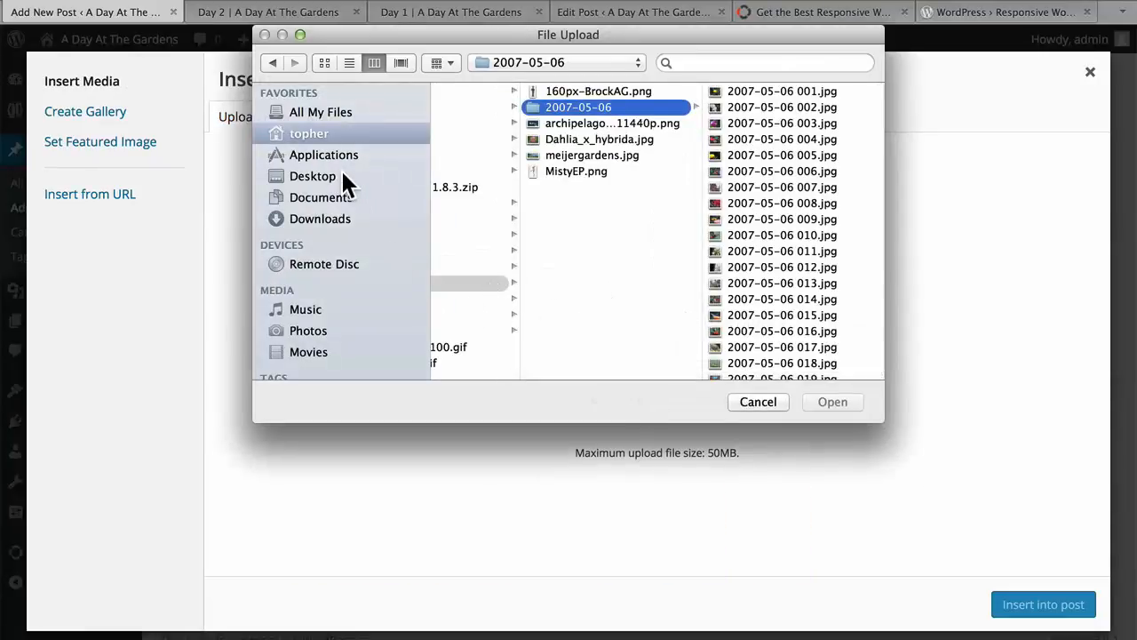
click(313, 135)
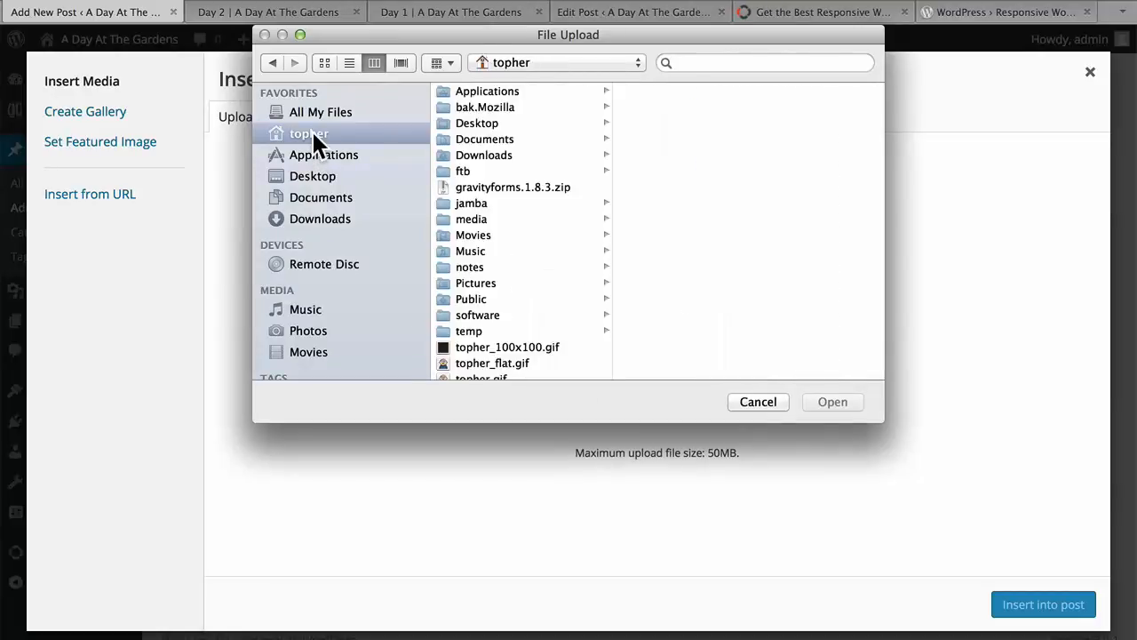
click(468, 217)
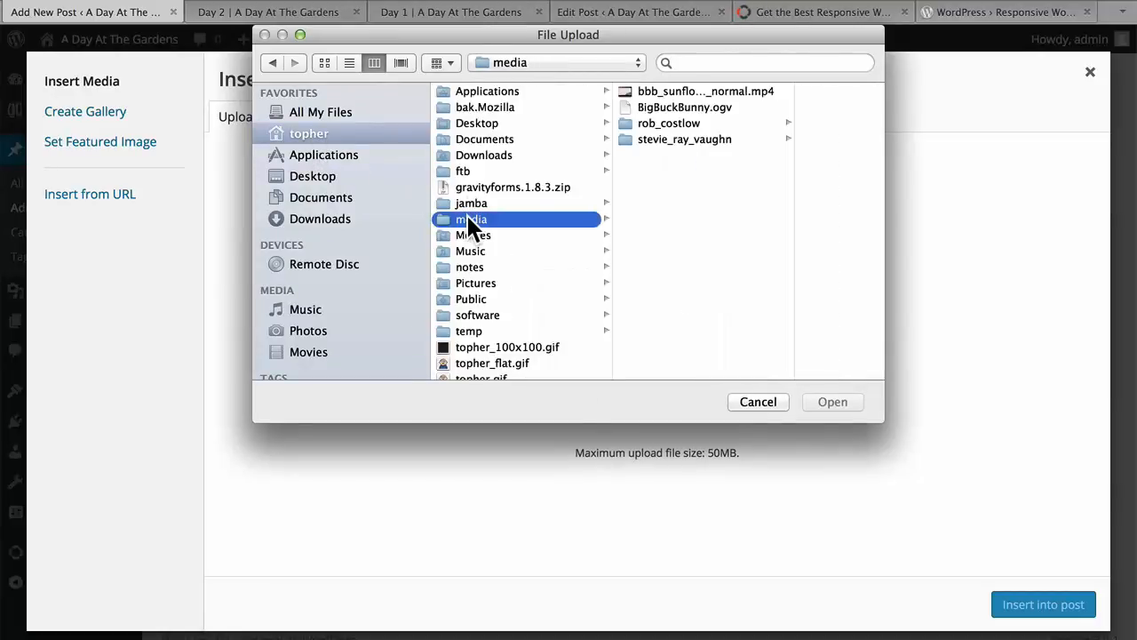
click(660, 123)
click(757, 90)
click(757, 91)
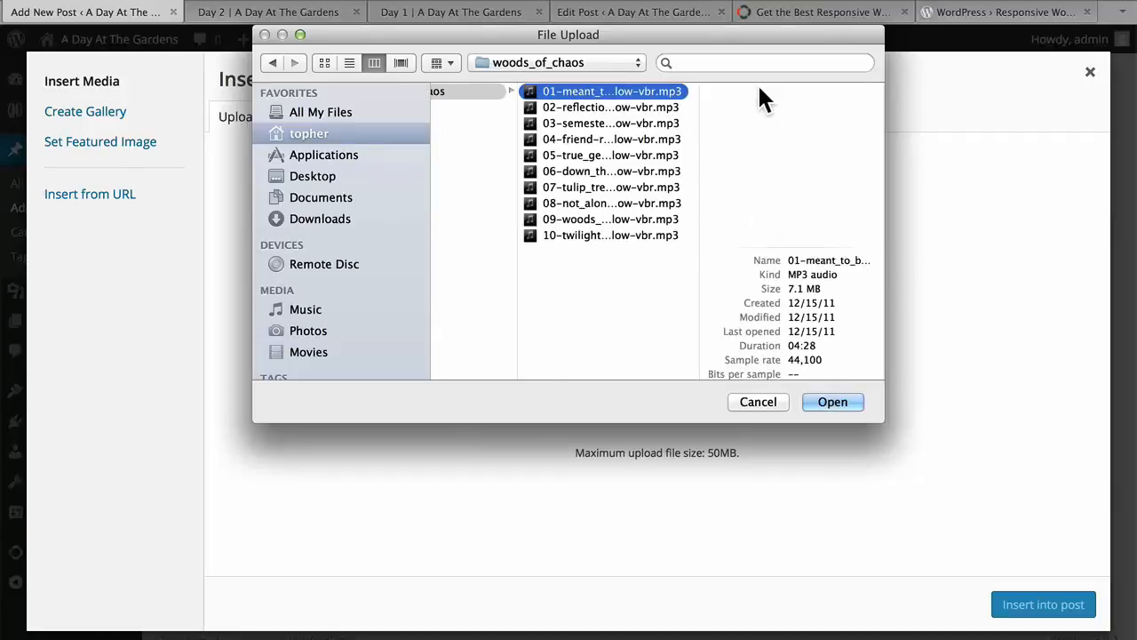
shift+click(617, 234)
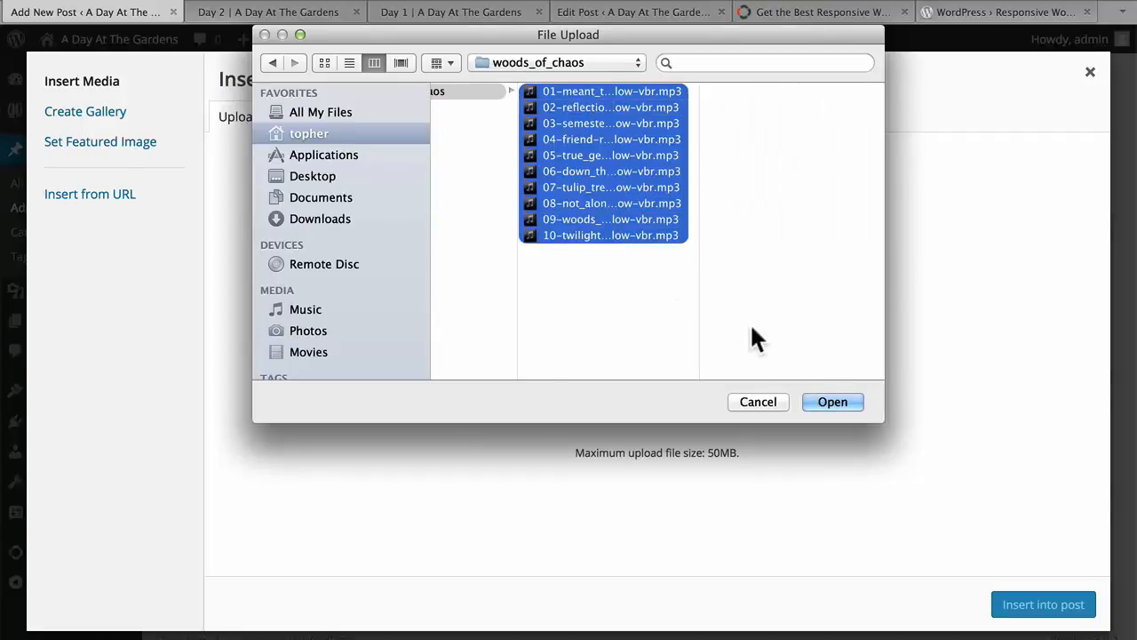
click(821, 402)
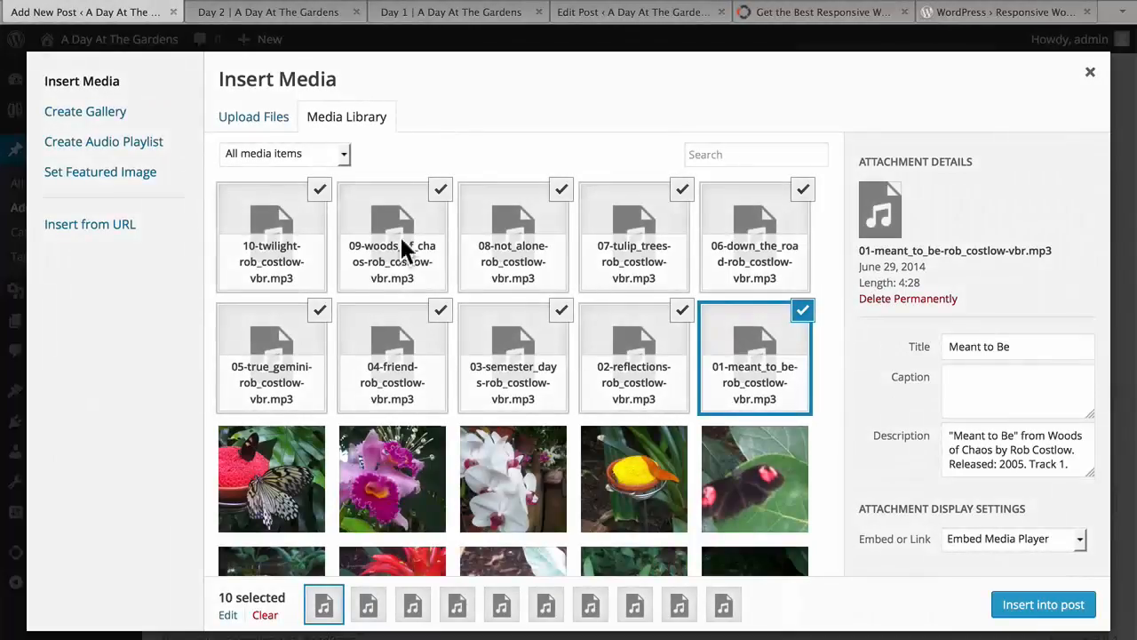
Step: Create an audio playlist from the ten selected MP3 tracks and insert it into the Day 3 post
click(145, 151)
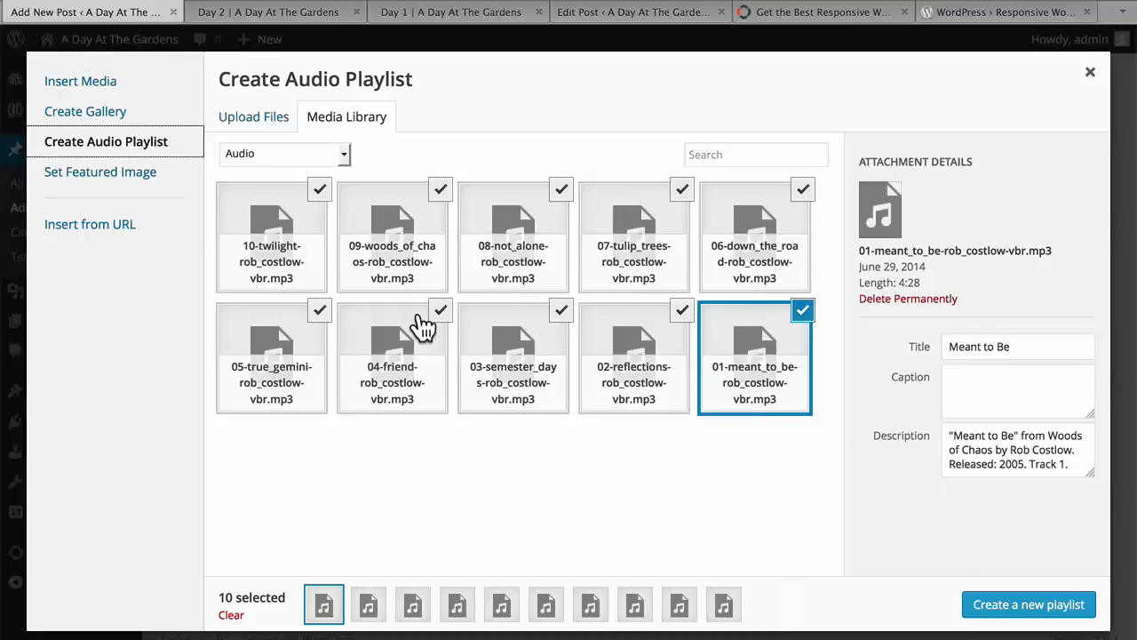
click(376, 264)
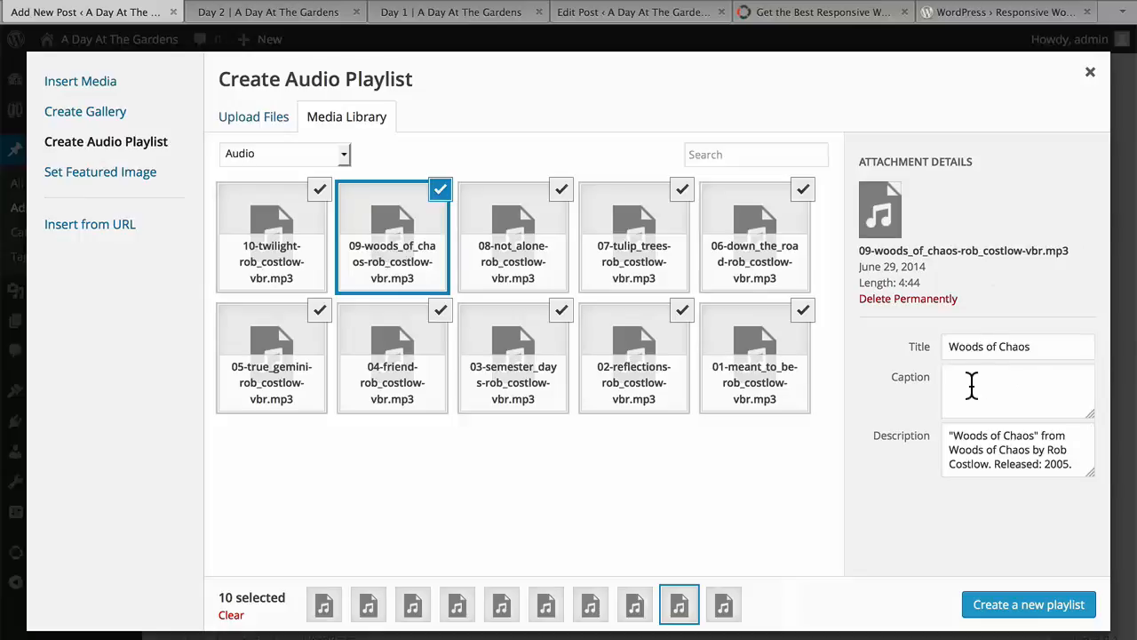
click(1019, 613)
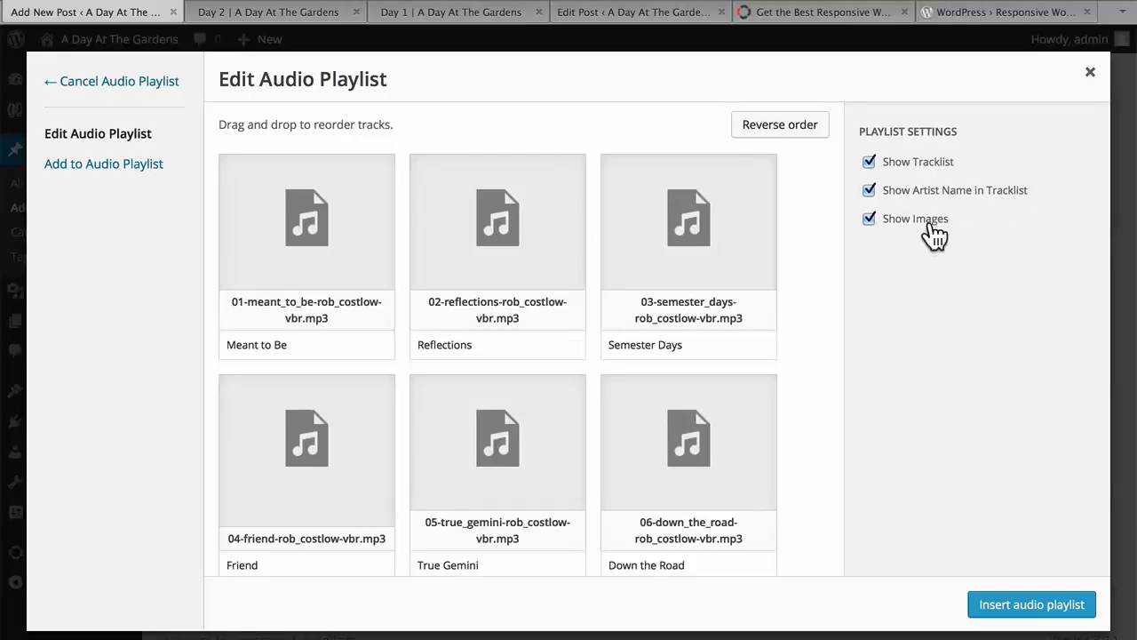
click(1009, 607)
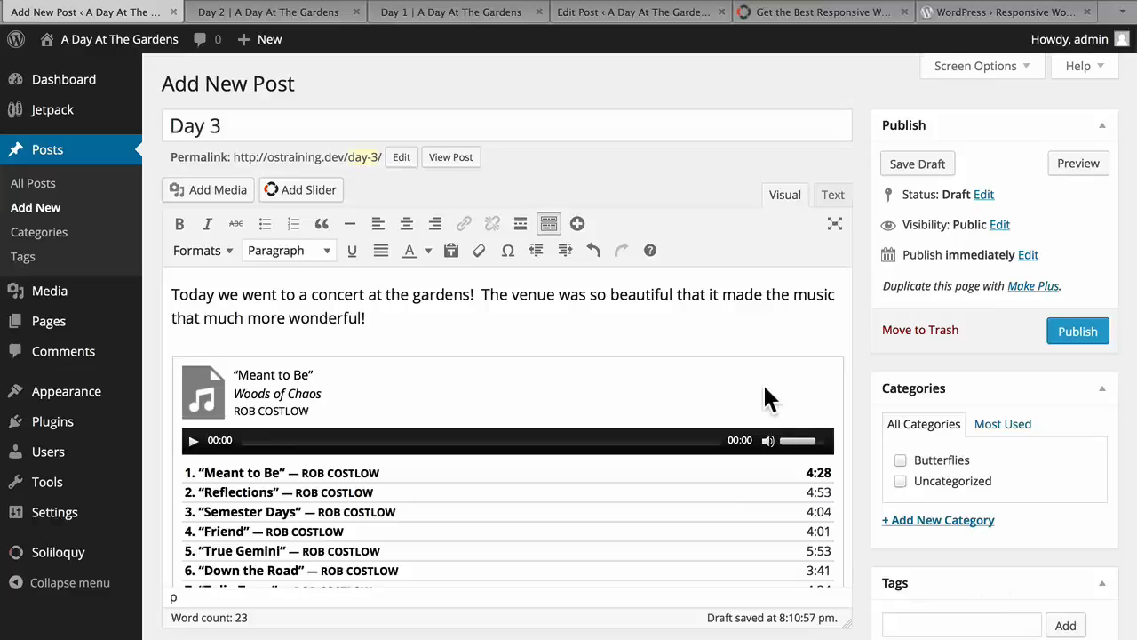
Step: Edit the inserted audio playlist so that artist names are not shown in its tracklist, and update it
scroll(764, 391, down, 2)
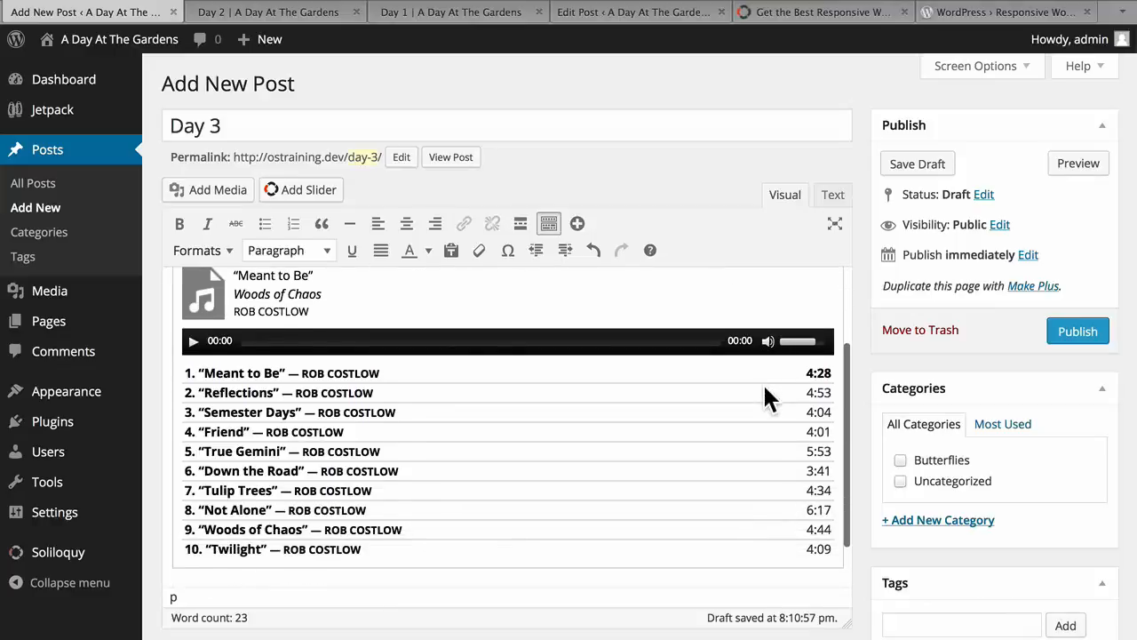
scroll(763, 383, up, 1)
scroll(764, 383, up, 2)
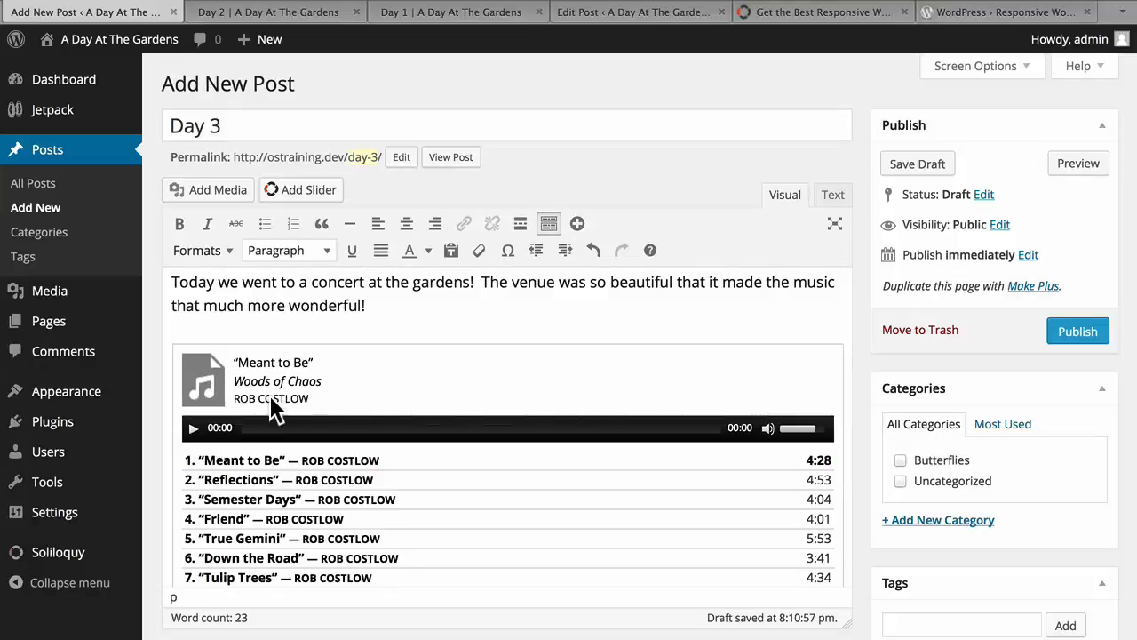
click(376, 379)
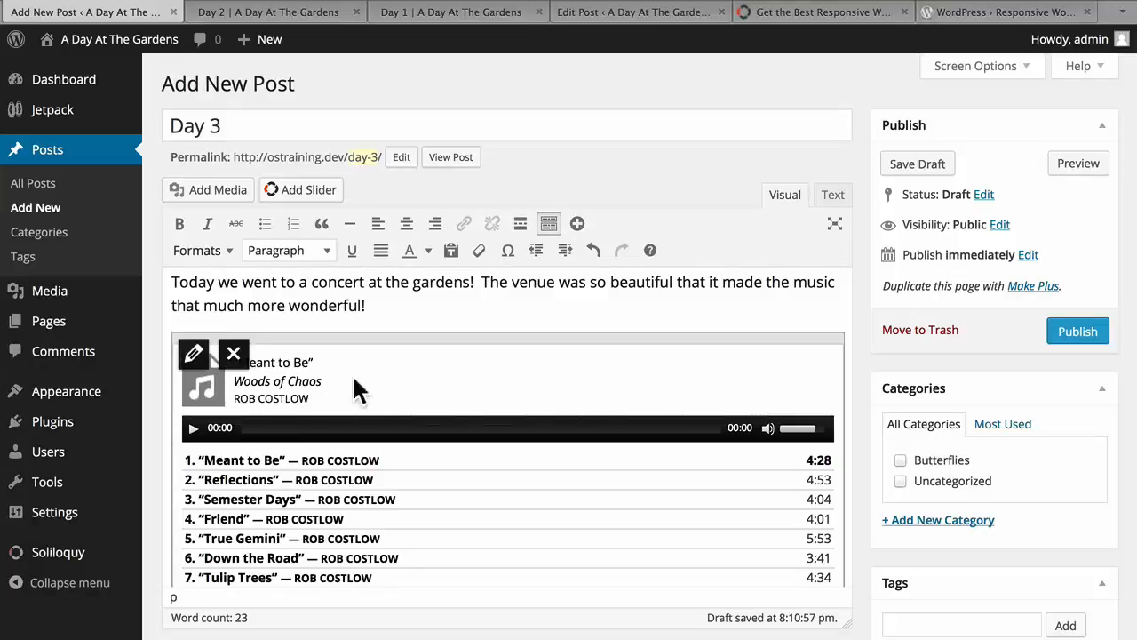
click(197, 356)
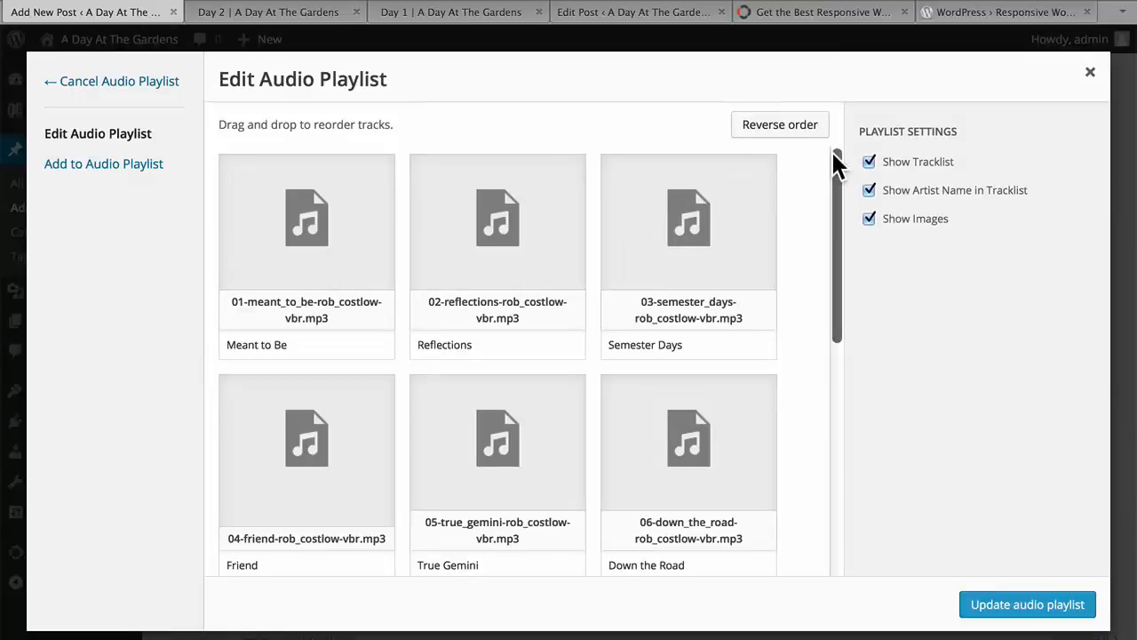
click(869, 190)
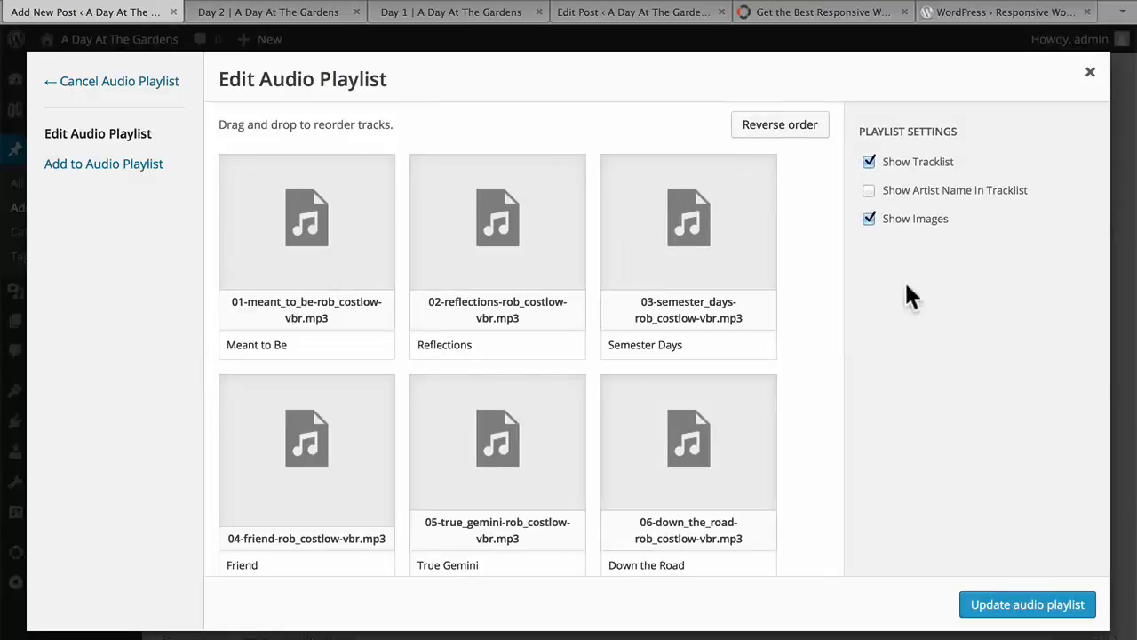
click(993, 609)
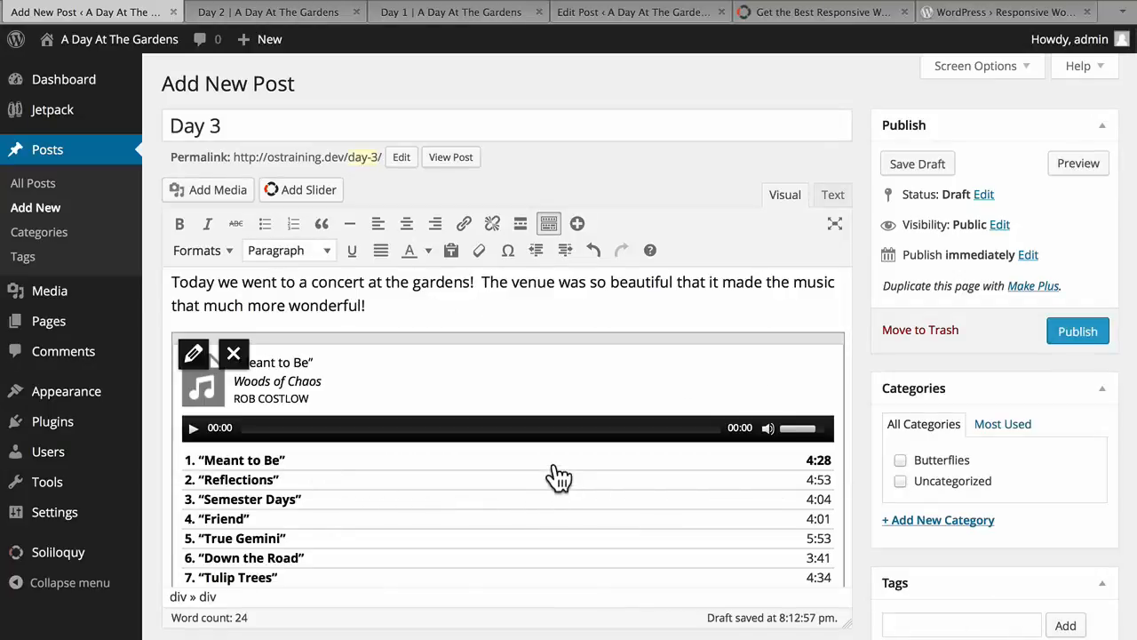
scroll(558, 477, down, 3)
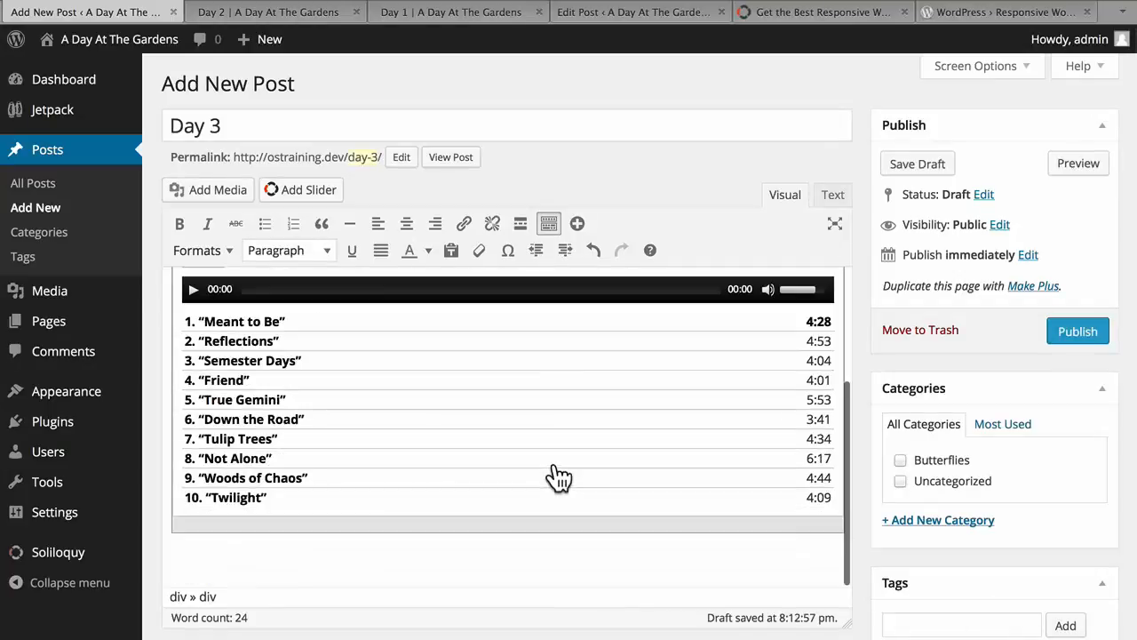
Step: Create a new category "Music" and assign the Day 3 post to it, leaving Butterflies unselected
double_click(962, 464)
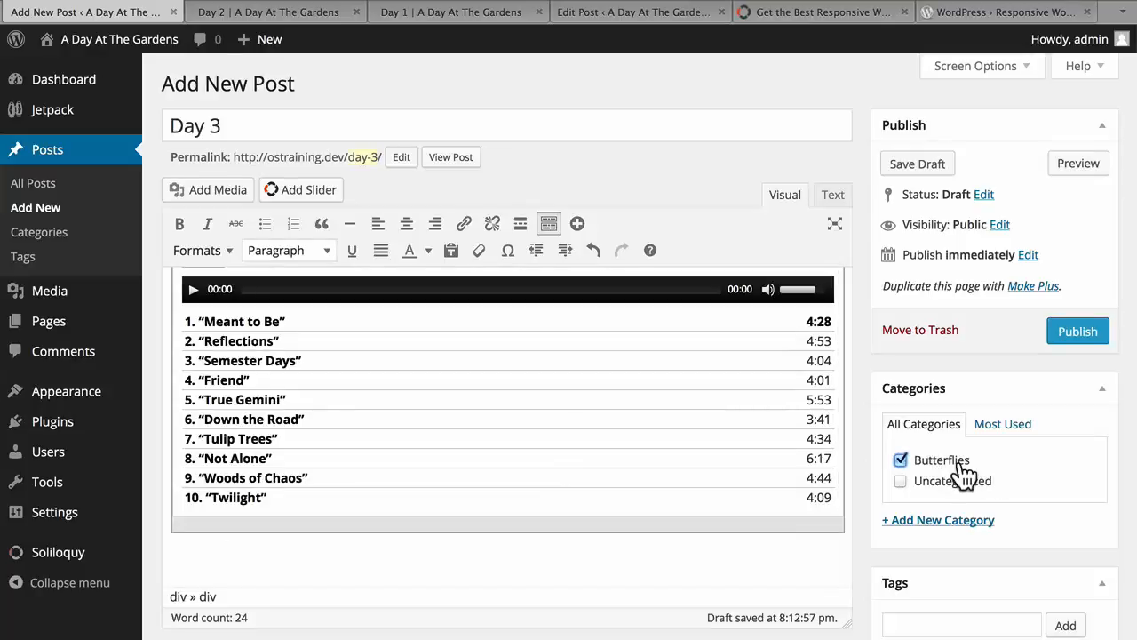
click(924, 523)
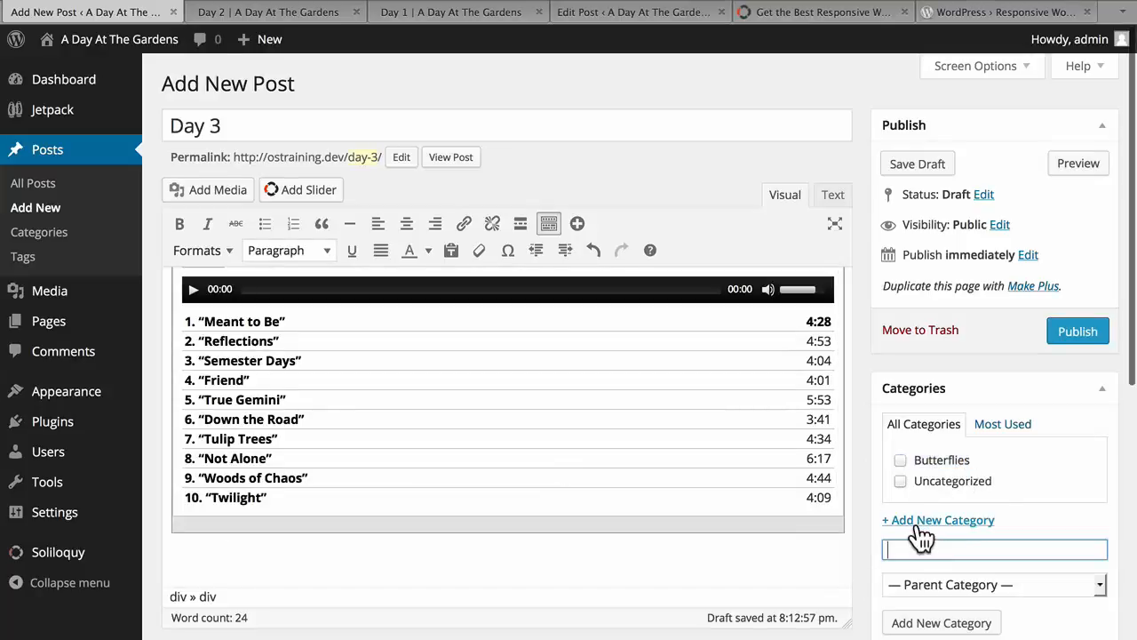
text(Music)
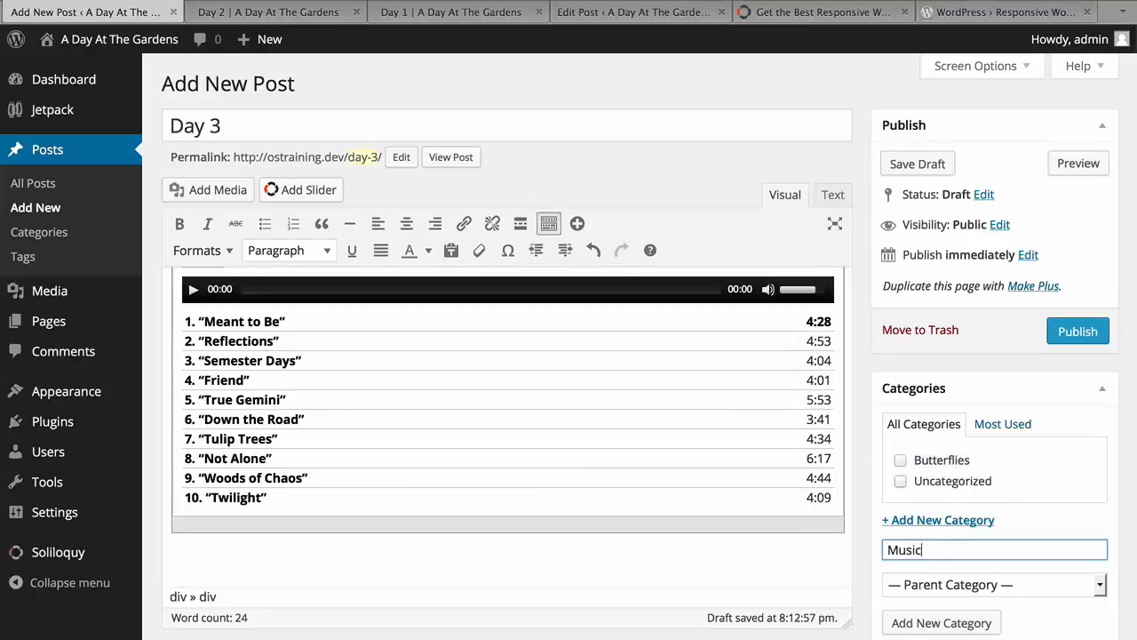
click(942, 623)
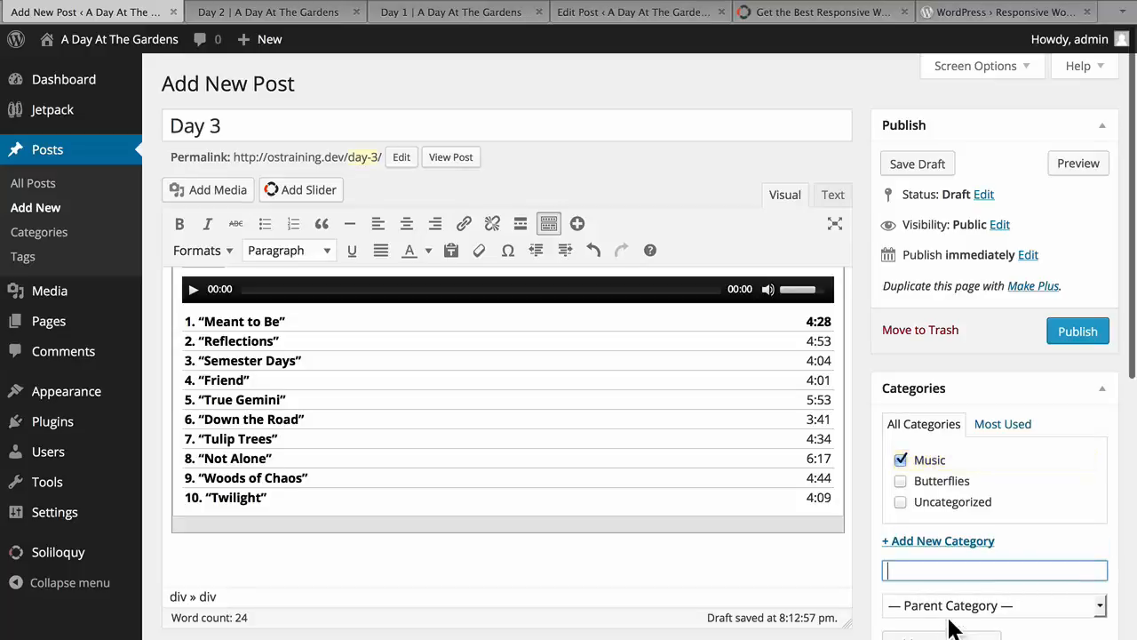
Step: Set the pink orchid photo 2007-05-06-0031.jpg from the media library as the post's featured image
scroll(953, 626, down, 3)
scroll(952, 628, down, 5)
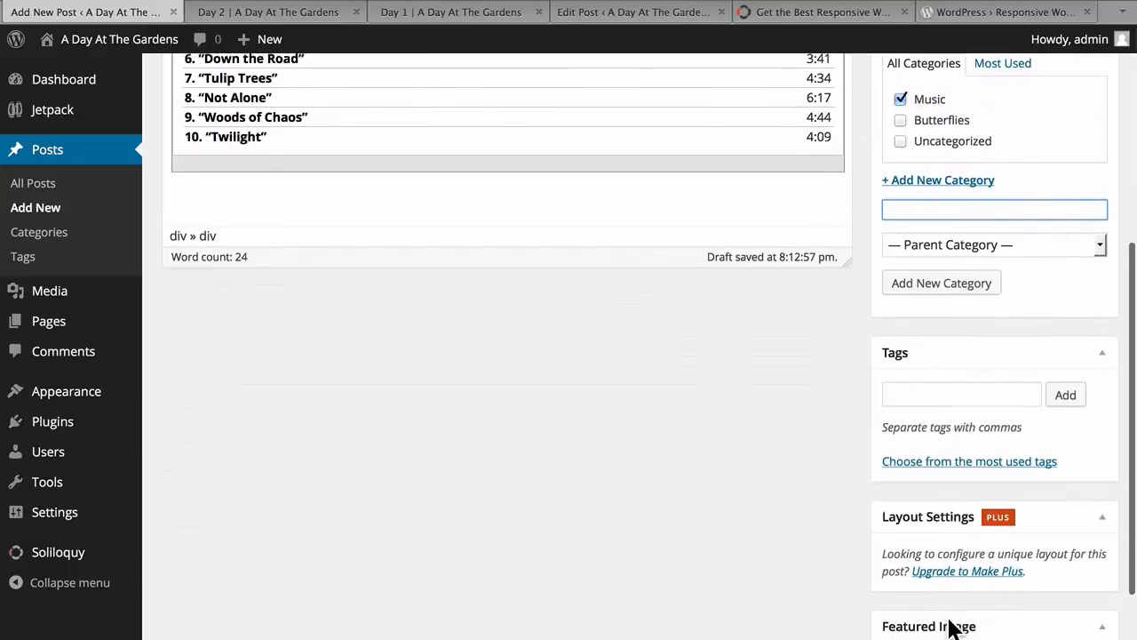
click(932, 569)
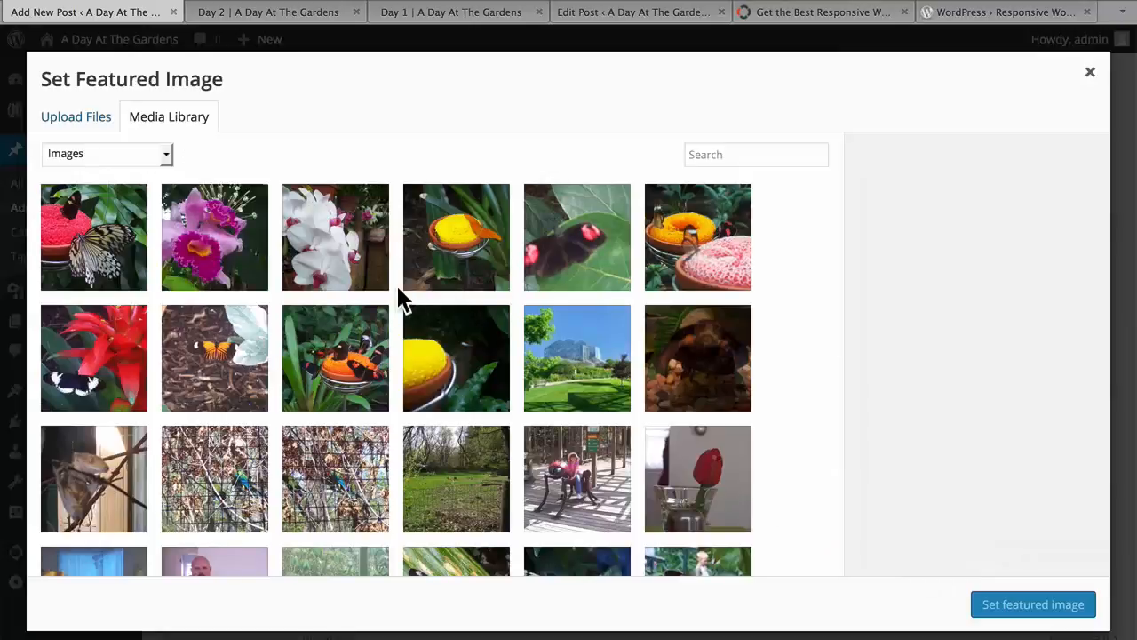
click(226, 264)
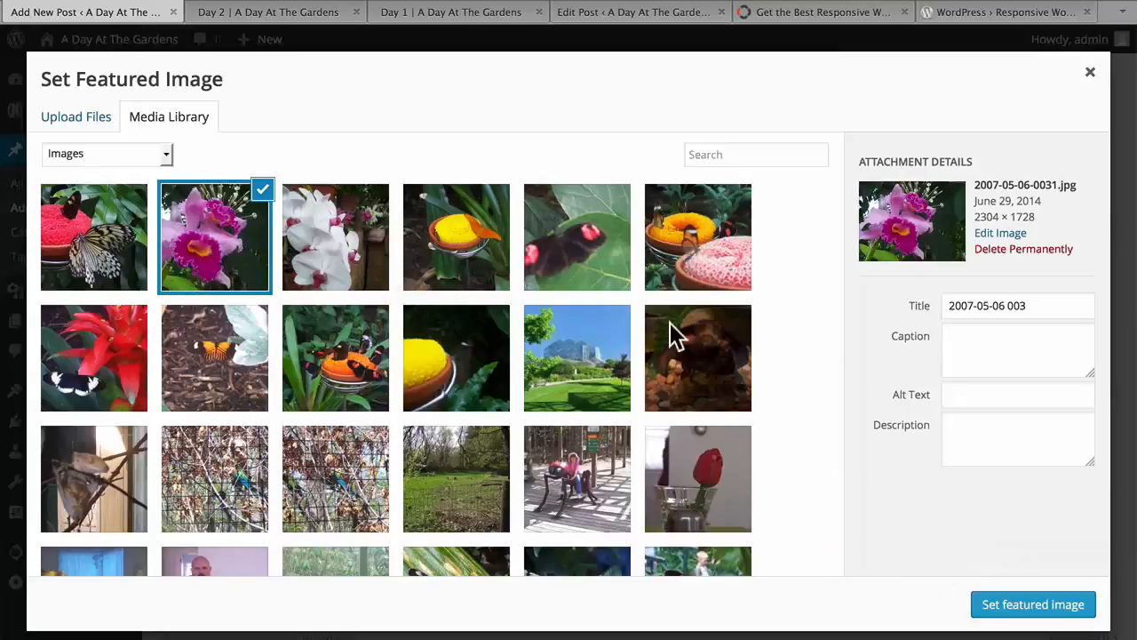
click(1038, 602)
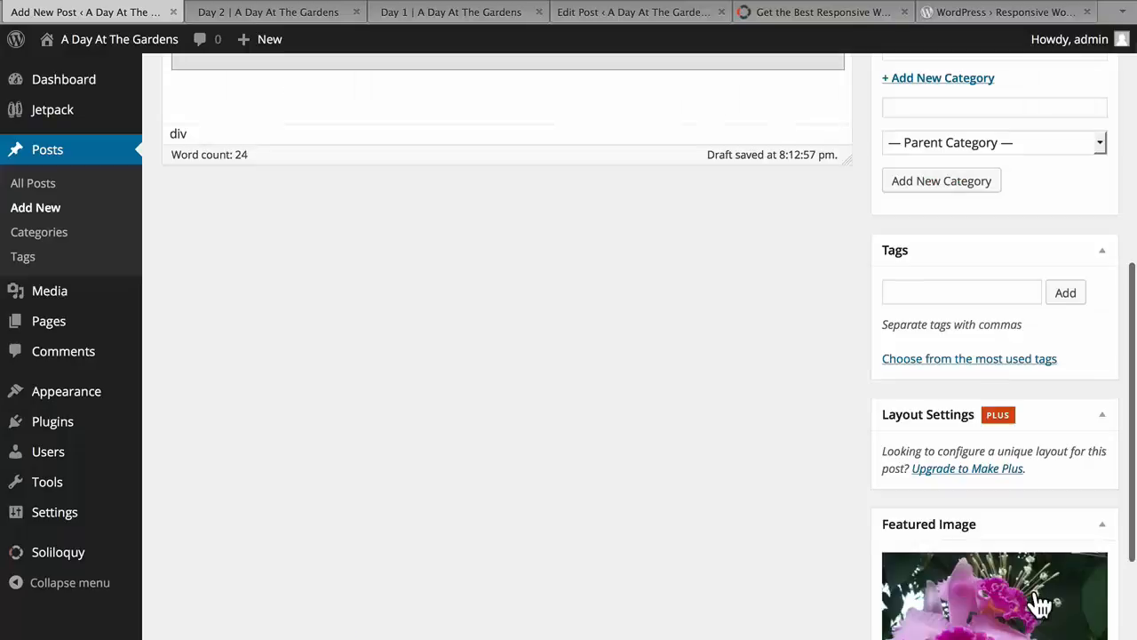
Step: Publish the Day 3 post and view it in a new browser tab
scroll(1038, 601, up, 10)
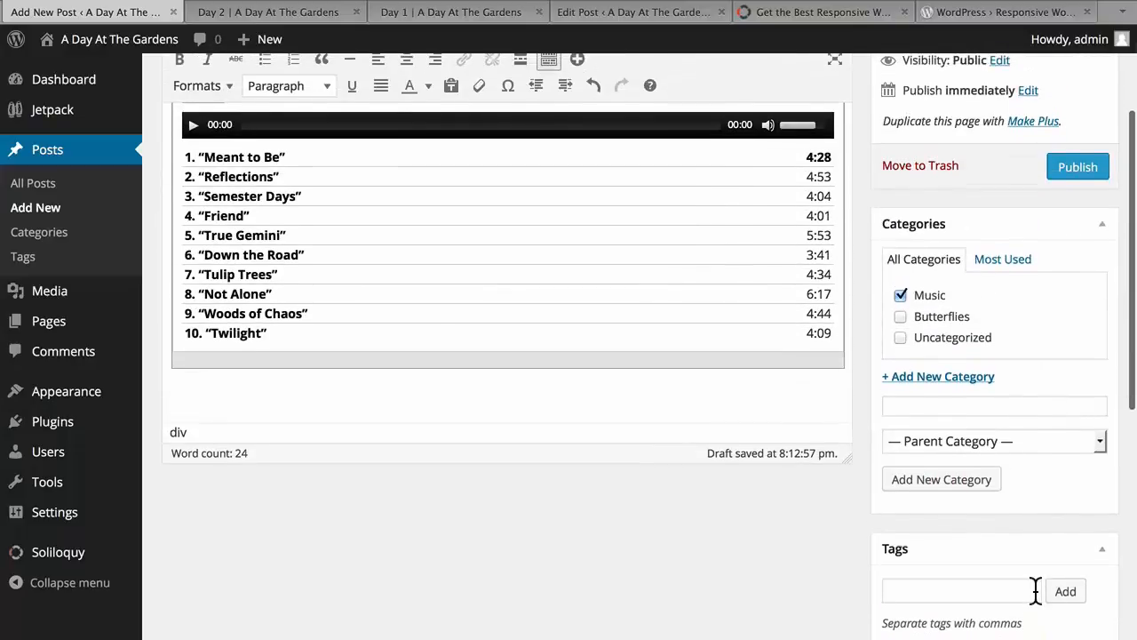
scroll(1031, 594, up, 2)
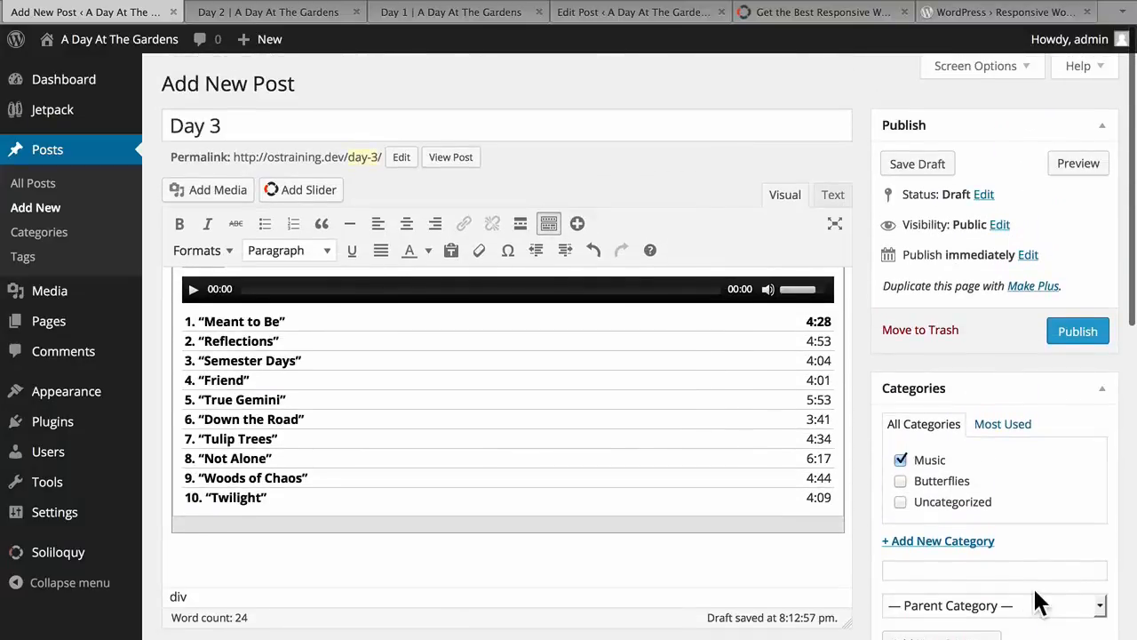
click(1078, 332)
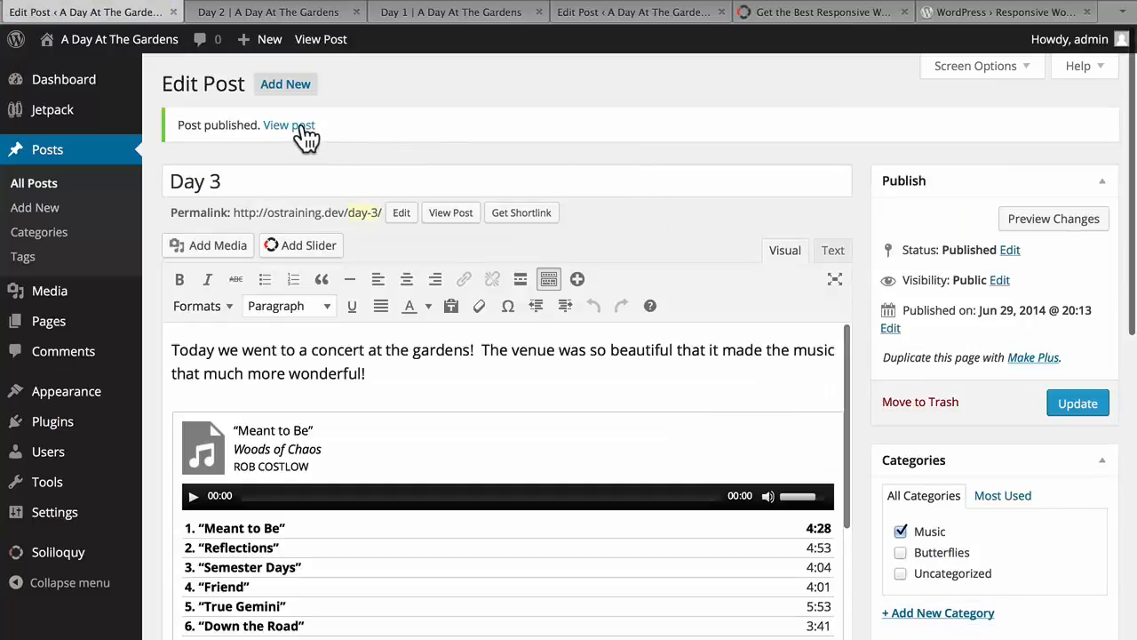
super+click(300, 126)
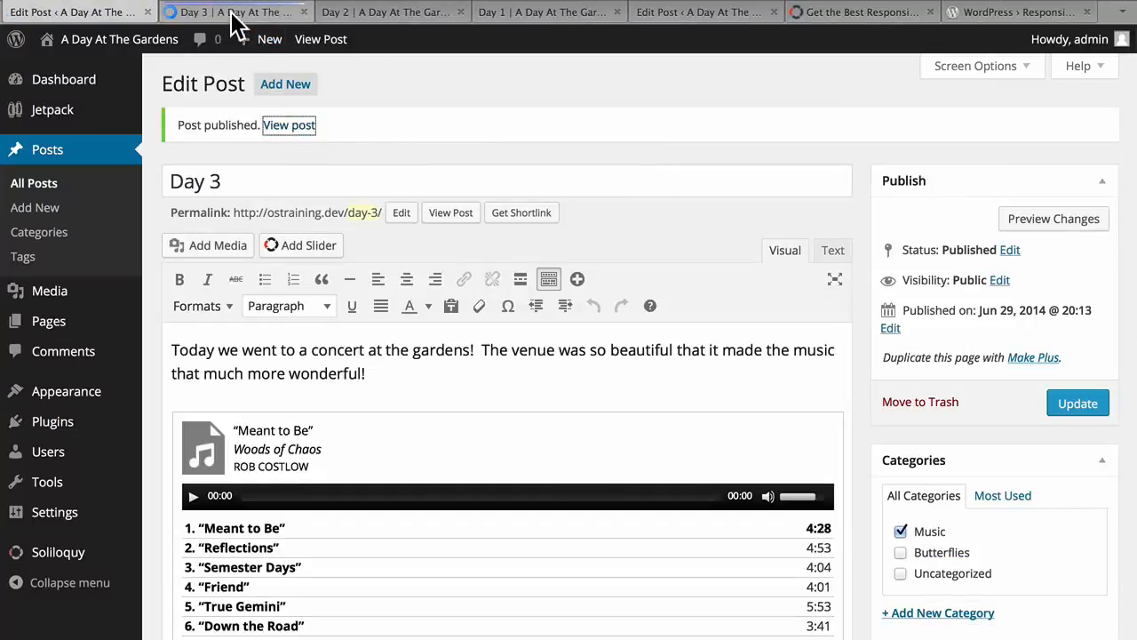
click(234, 16)
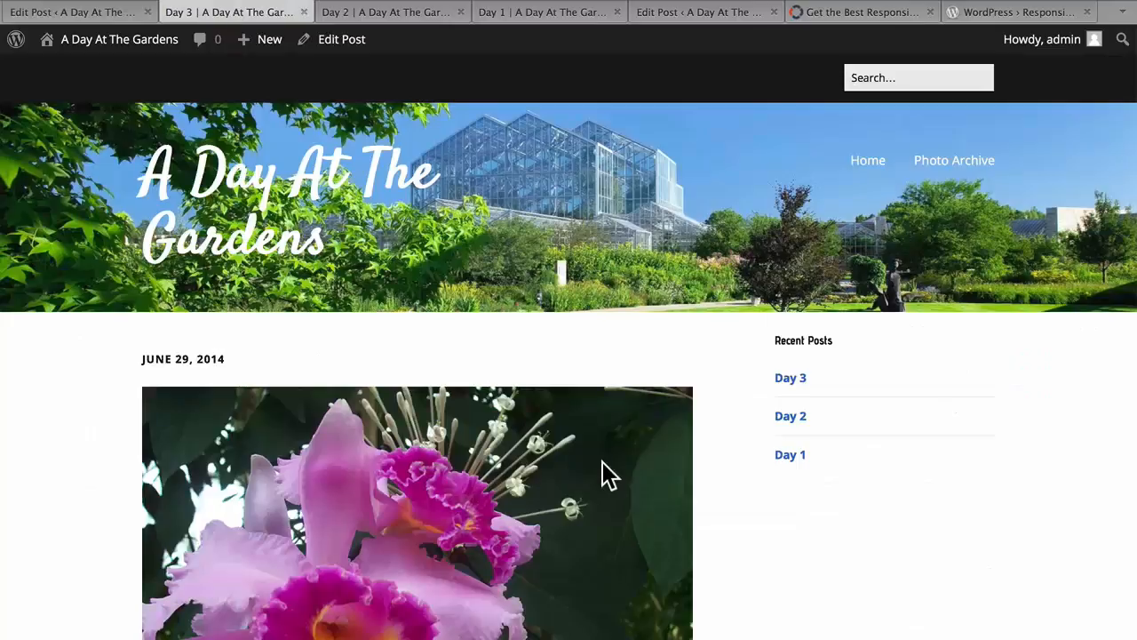
Step: Examine the published Day 3 post and test its playlist by playing the track "Meant to Be" and pausing it
scroll(602, 471, down, 5)
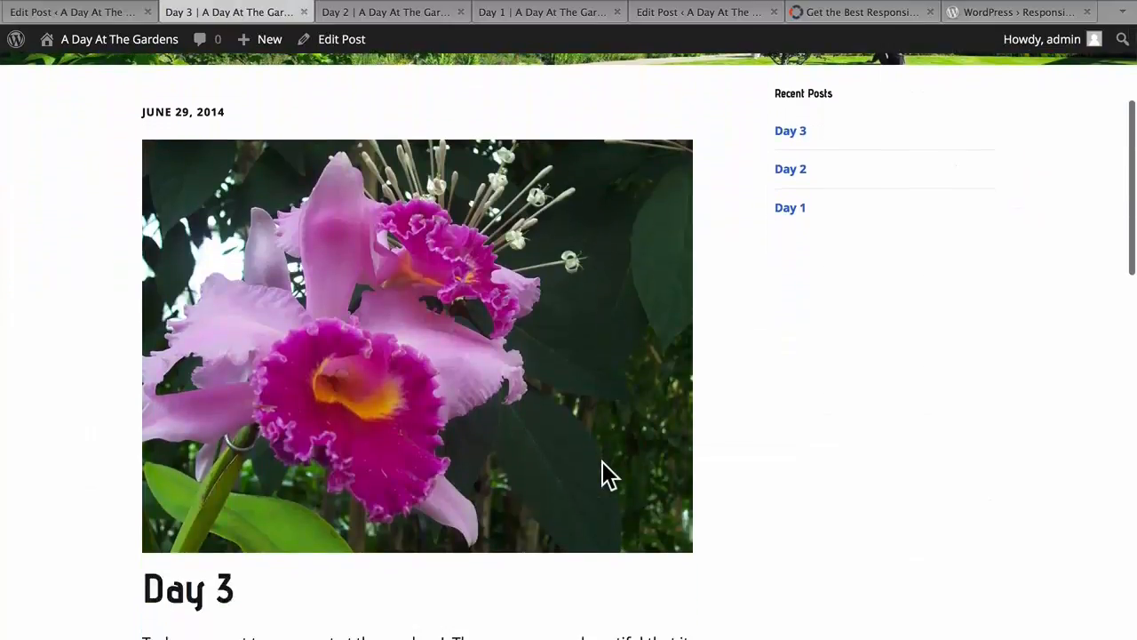
scroll(603, 461, down, 5)
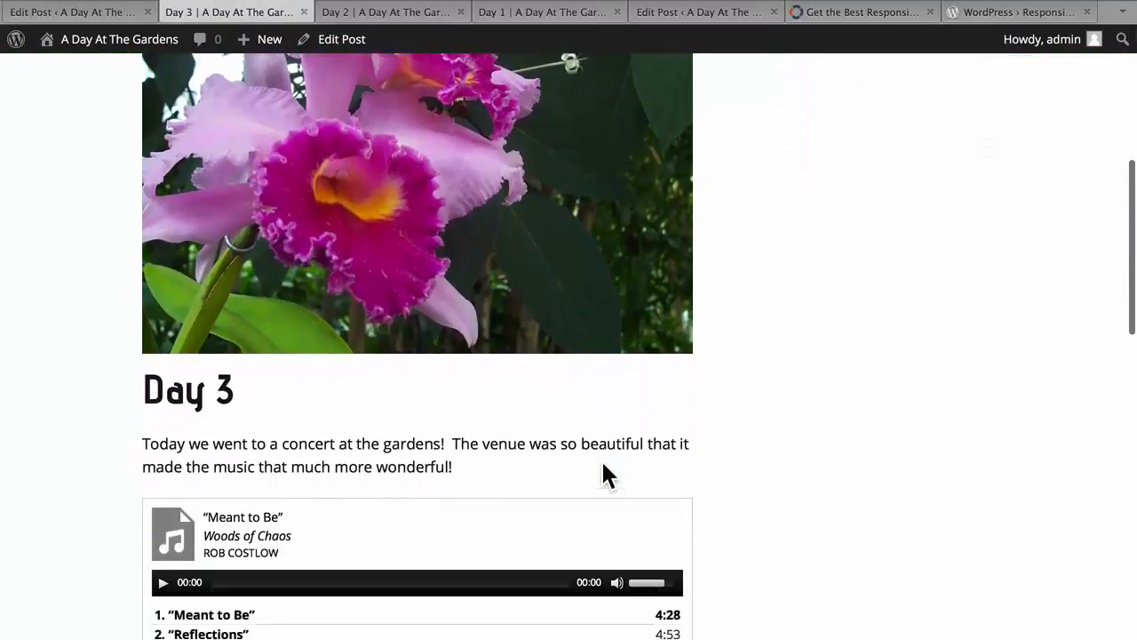
scroll(602, 462, down, 4)
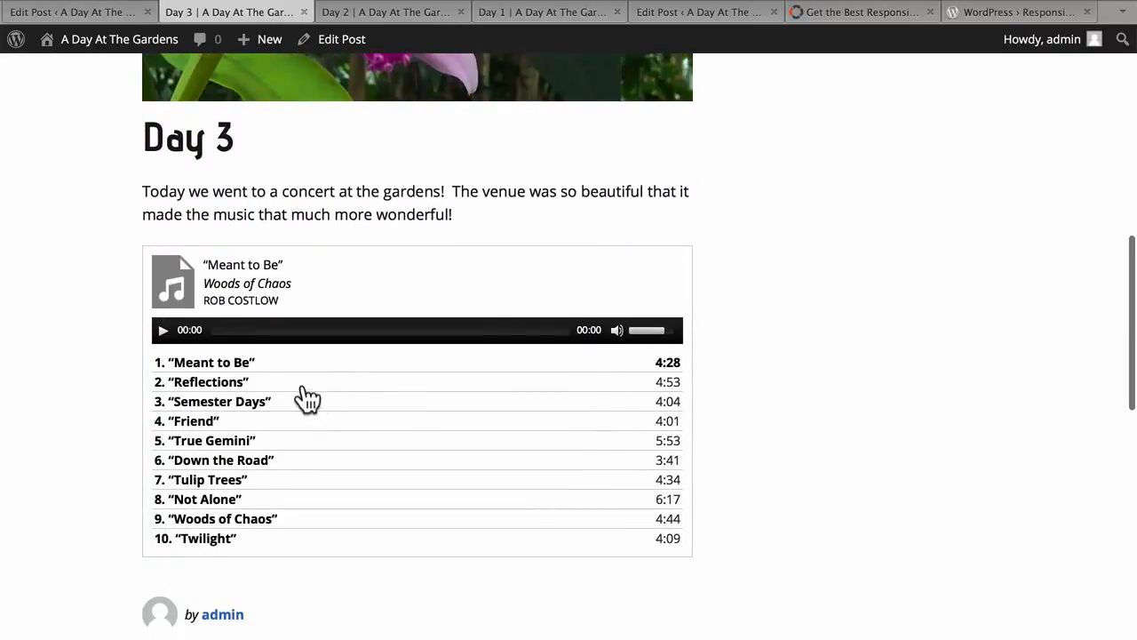
click(238, 365)
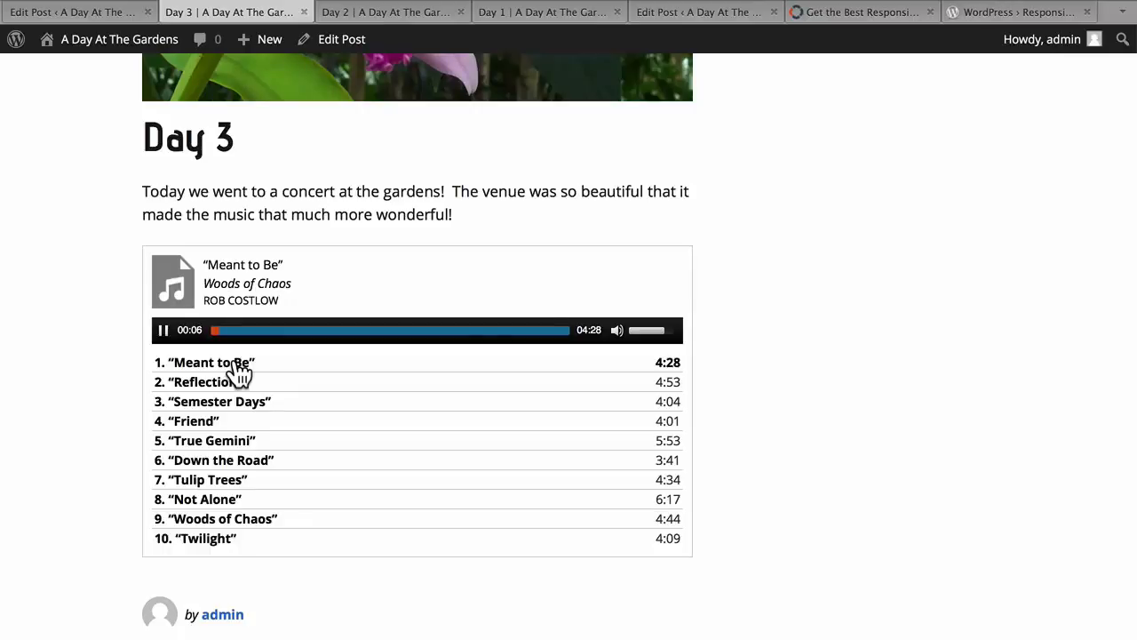
click(164, 334)
scroll(502, 305, up, 1)
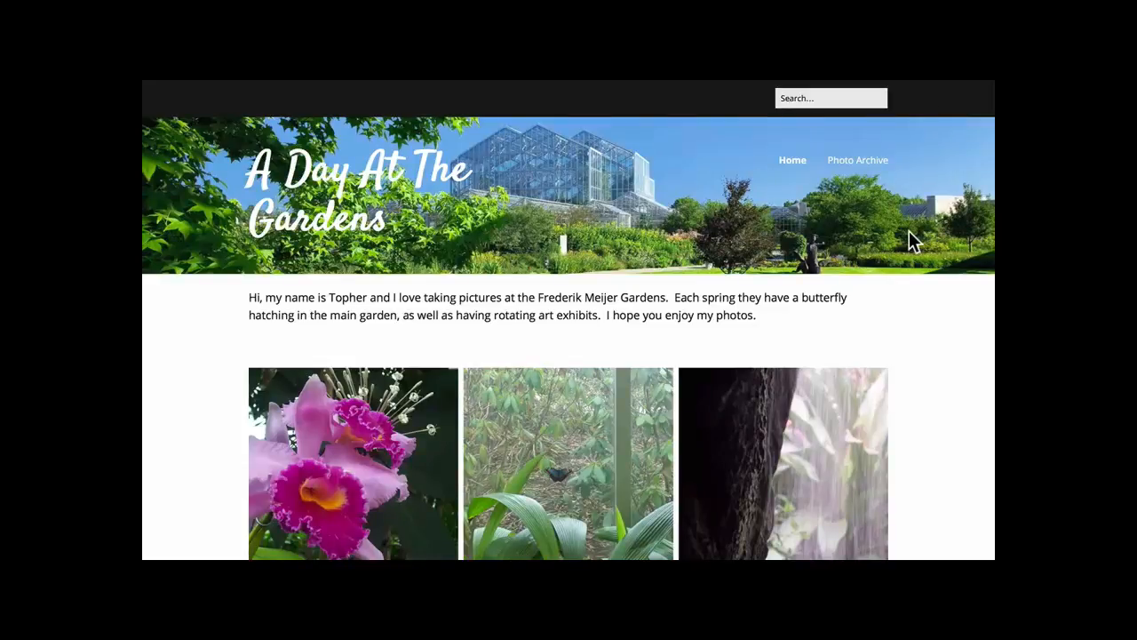
Step: Review the finished site's home page photo grid, and look through the posts on the Photo Archive page
scroll(909, 231, down, 5)
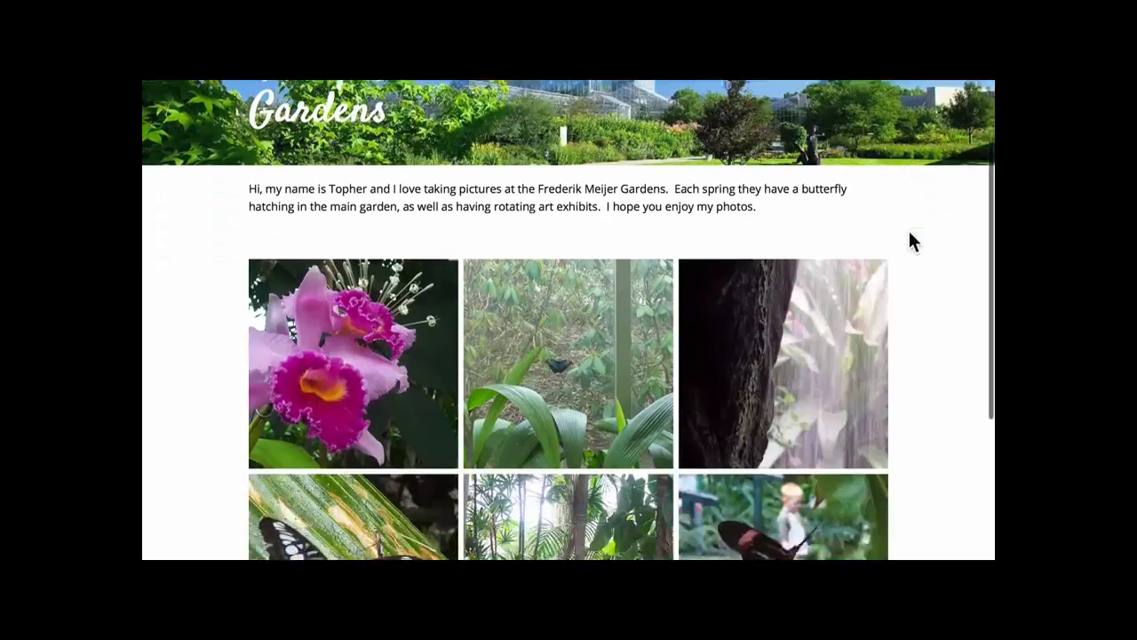
scroll(909, 231, down, 1)
scroll(909, 231, up, 2)
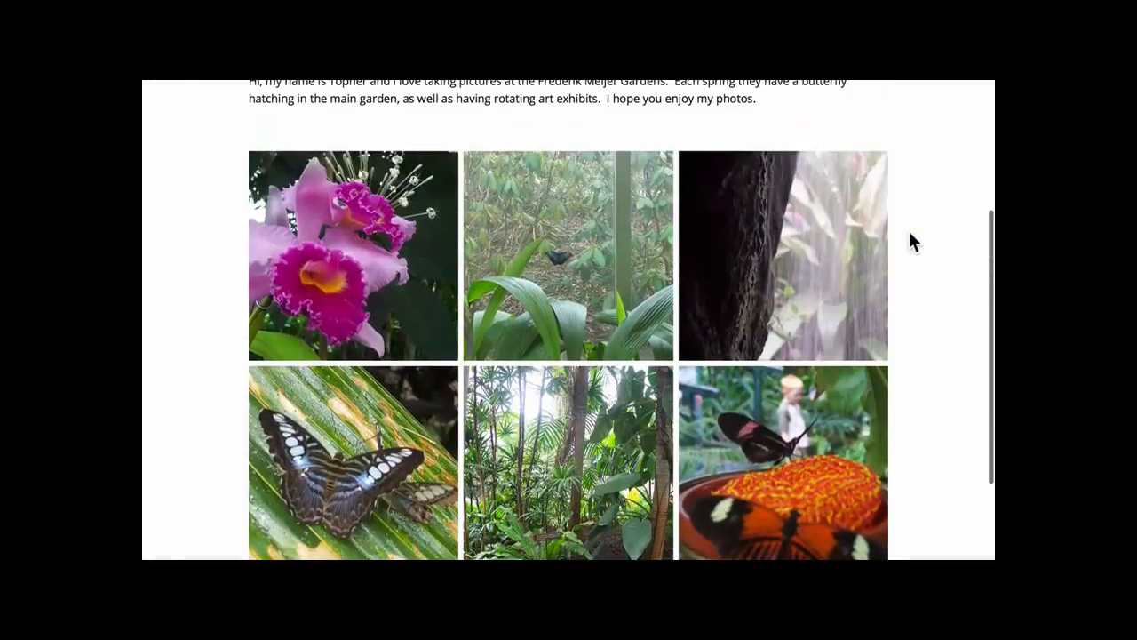
scroll(909, 231, down, 1)
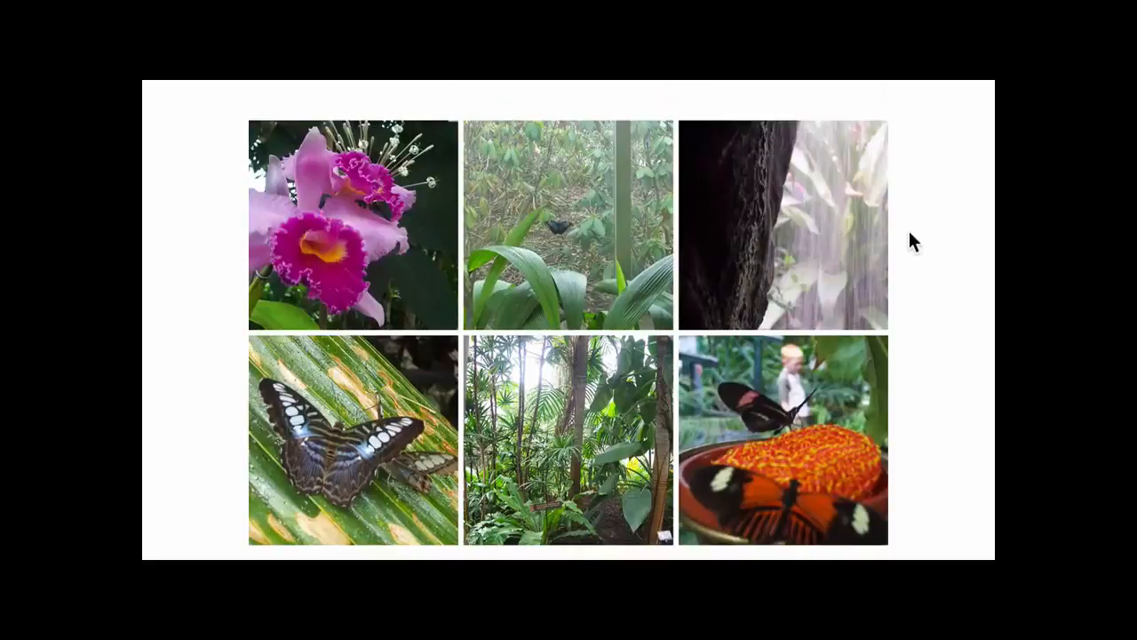
scroll(910, 240, up, 2)
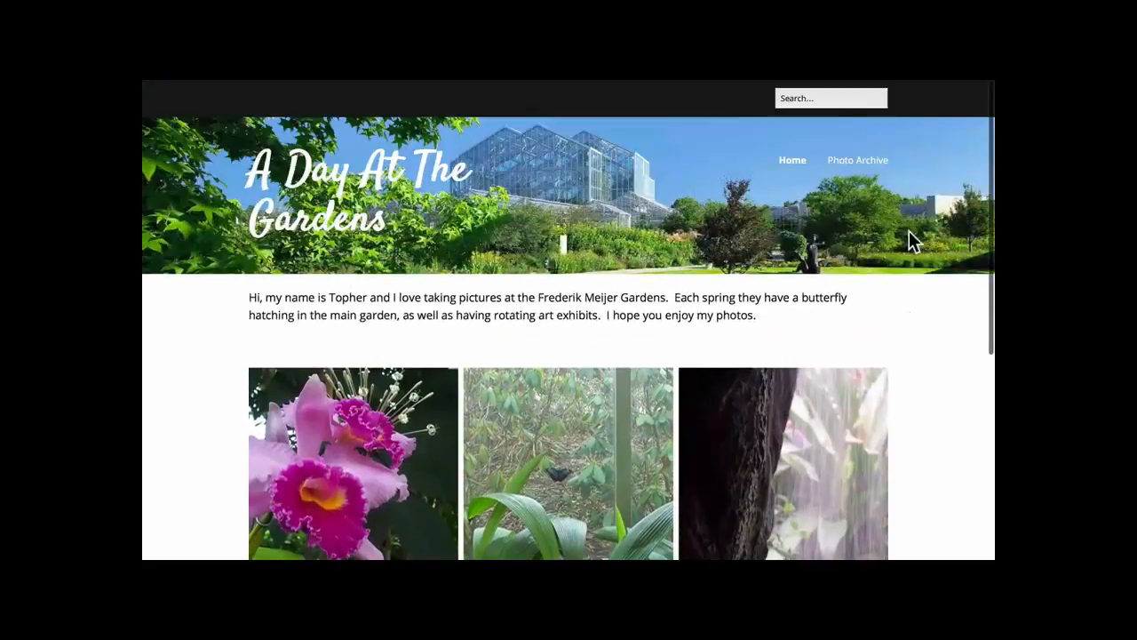
click(851, 163)
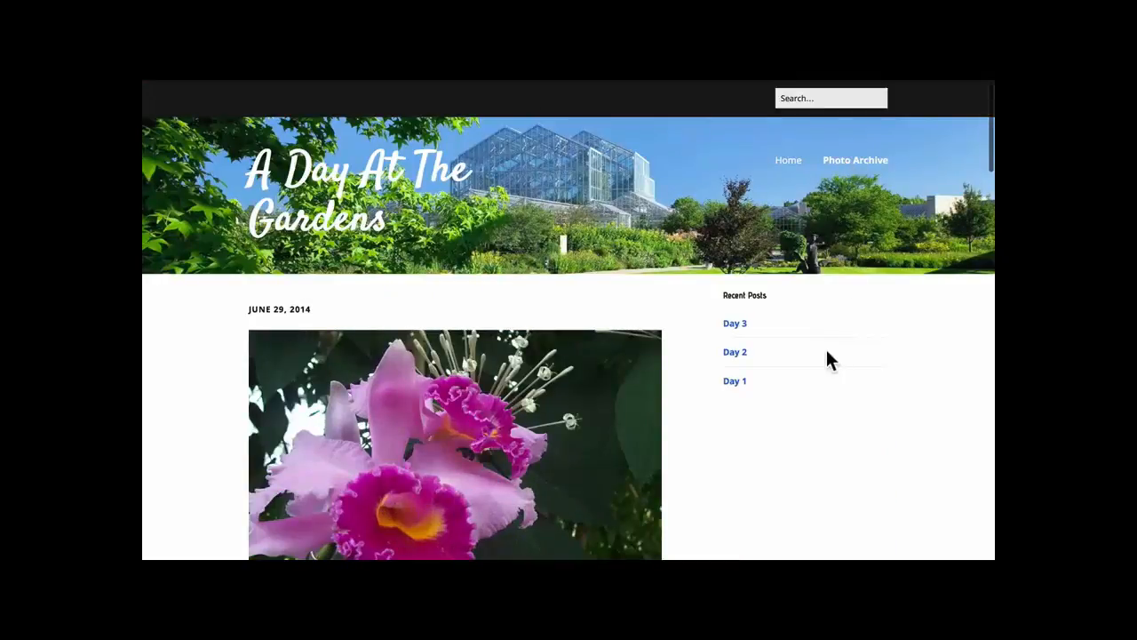
scroll(825, 346, down, 2)
scroll(827, 353, down, 6)
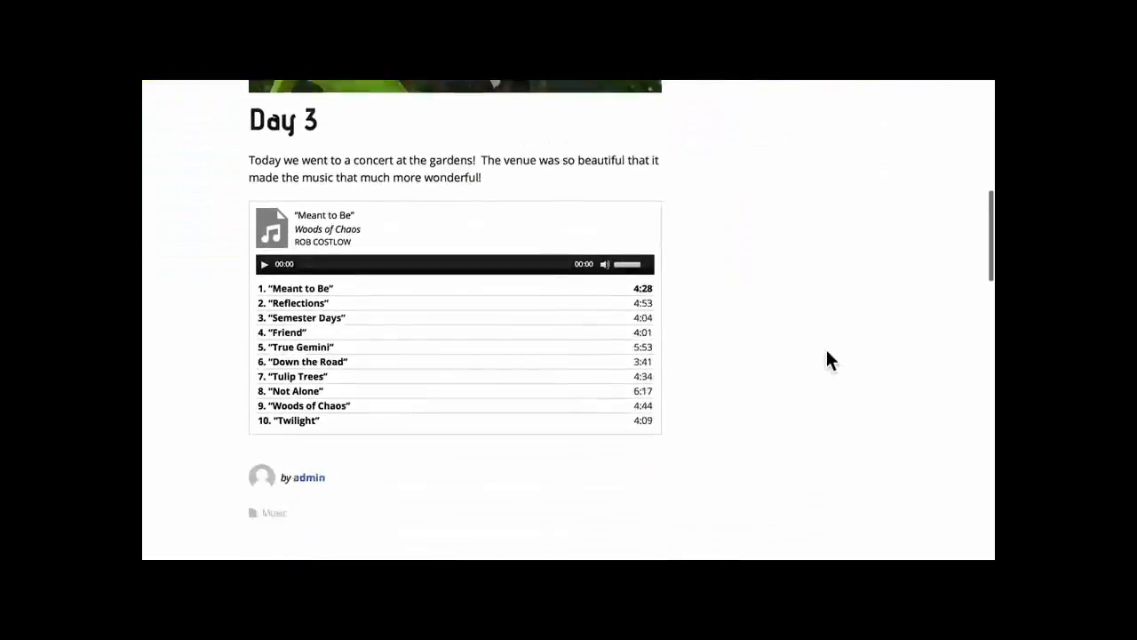
Step: Compare the Day 3 audio playlist, the Day 2 slider and the Day 1 gallery slideshow as displayed in the archive's posts
scroll(826, 352, down, 9)
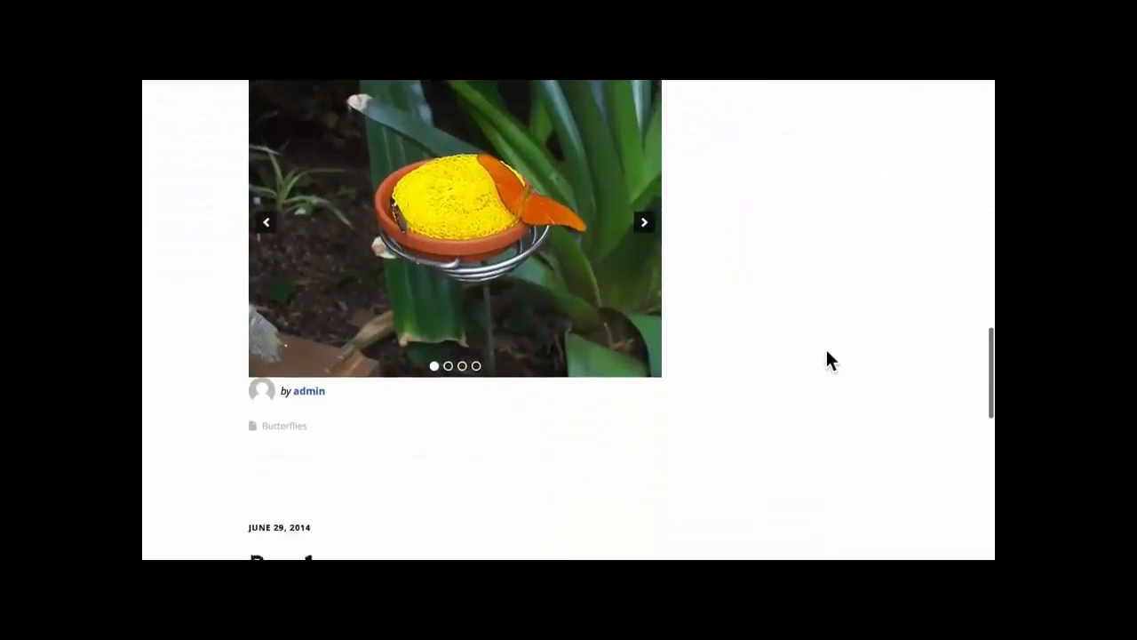
scroll(826, 351, up, 1)
scroll(827, 352, up, 2)
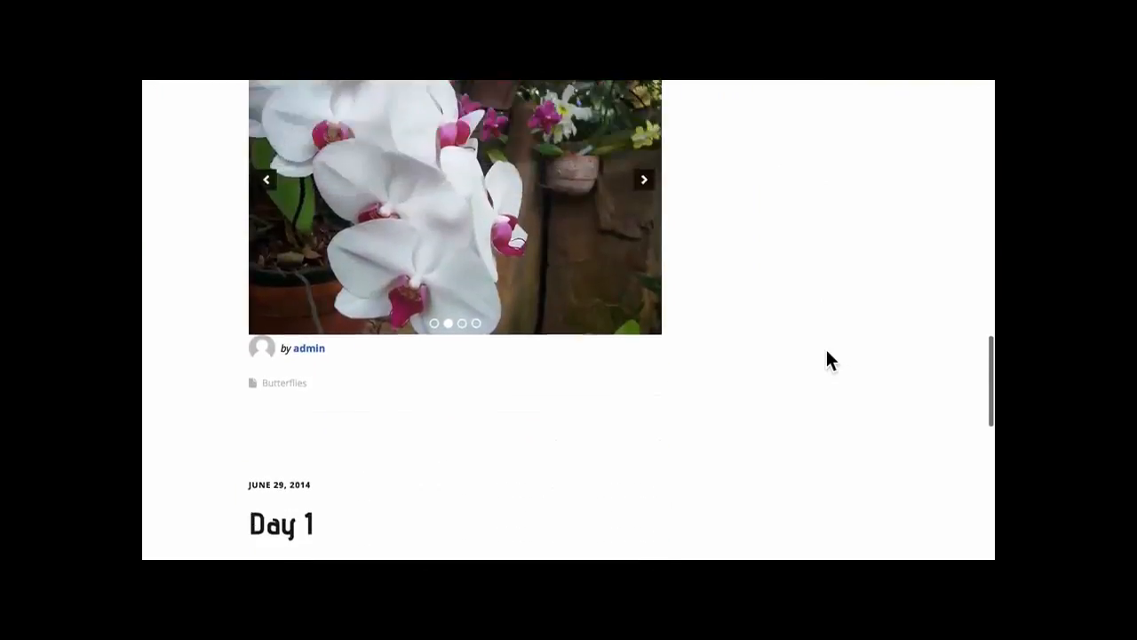
scroll(826, 351, up, 2)
scroll(826, 352, down, 4)
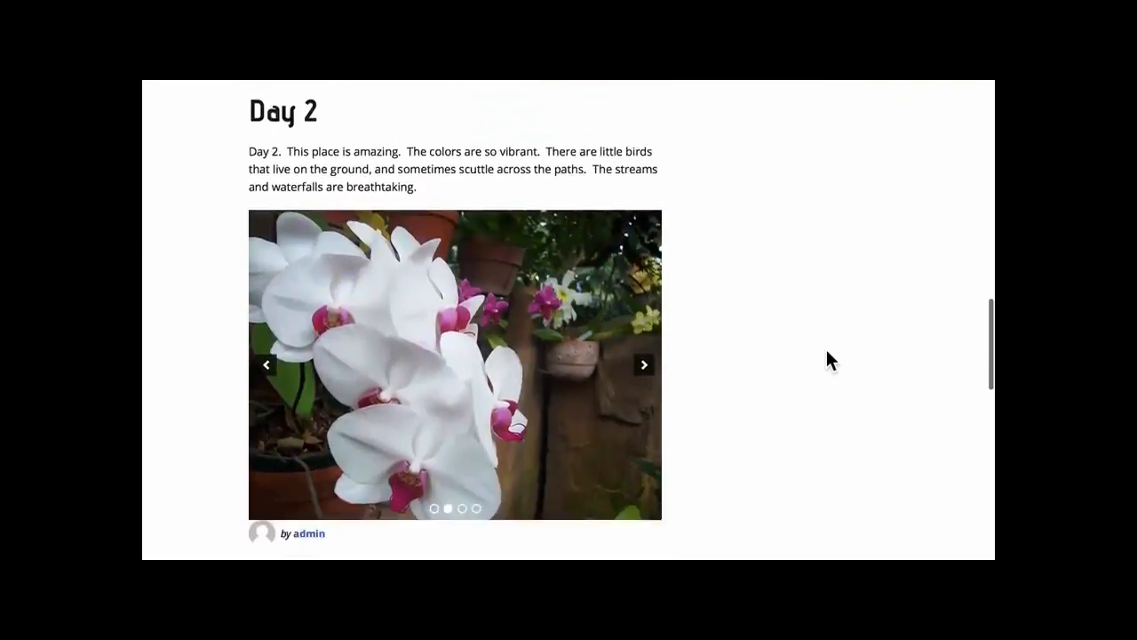
scroll(826, 359, down, 3)
scroll(827, 360, up, 1)
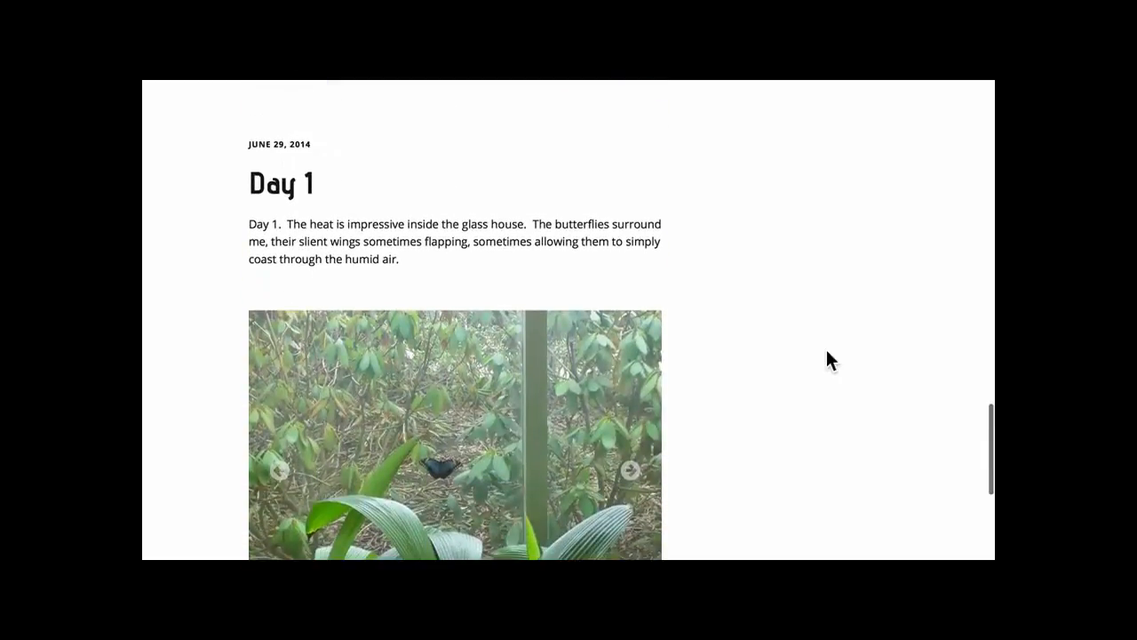
scroll(826, 360, down, 2)
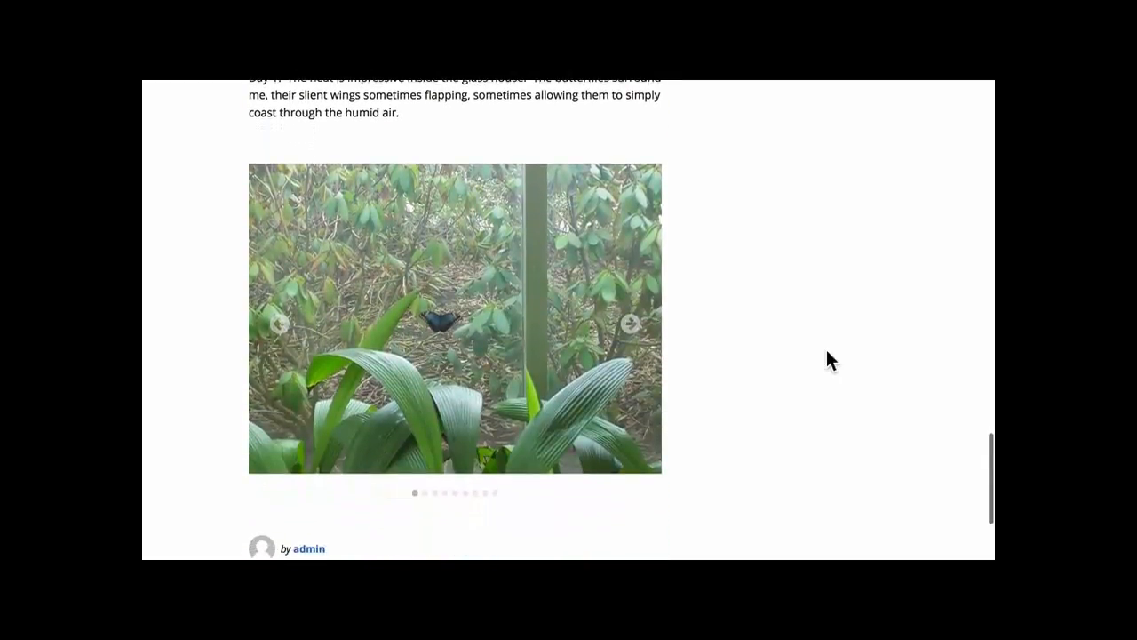
scroll(826, 360, up, 10)
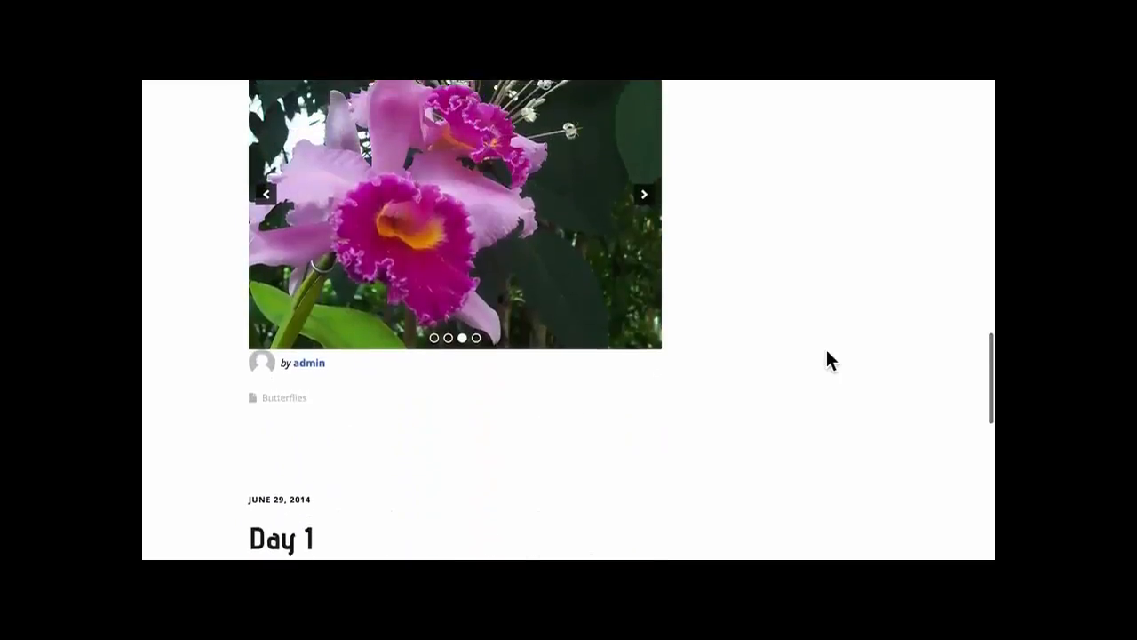
scroll(826, 360, up, 5)
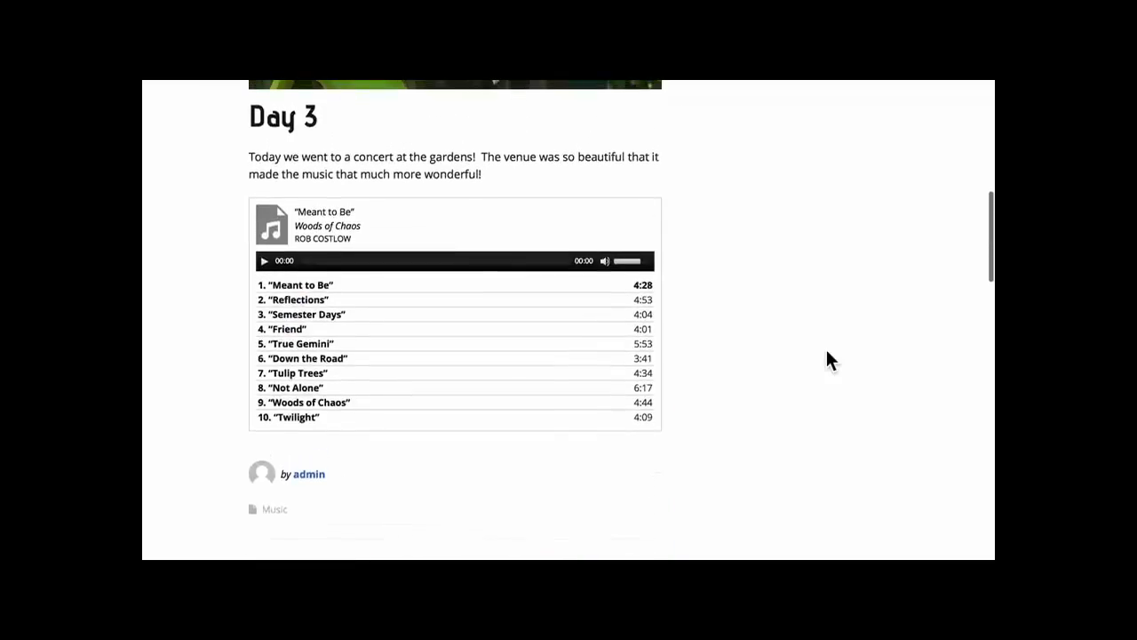
scroll(826, 360, up, 2)
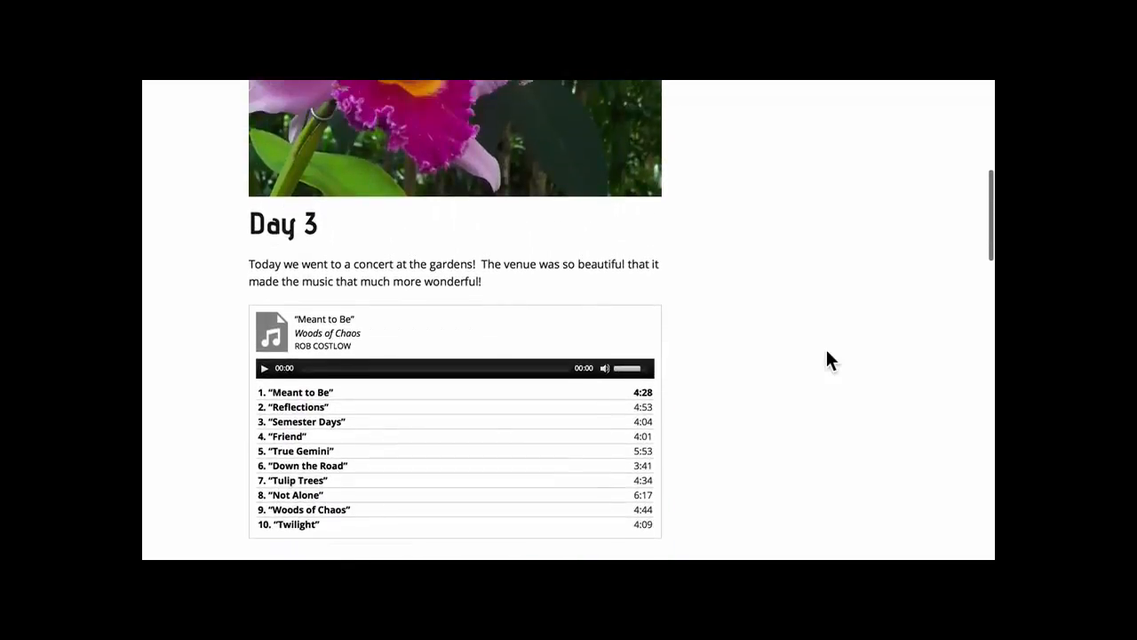
scroll(826, 360, down, 7)
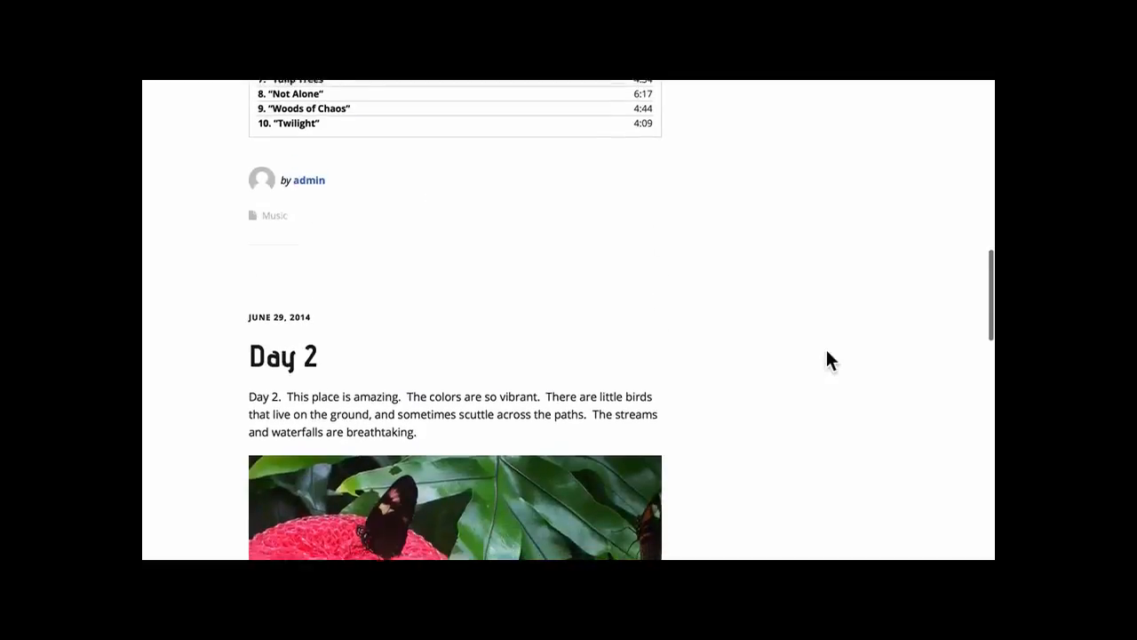
scroll(826, 360, down, 1)
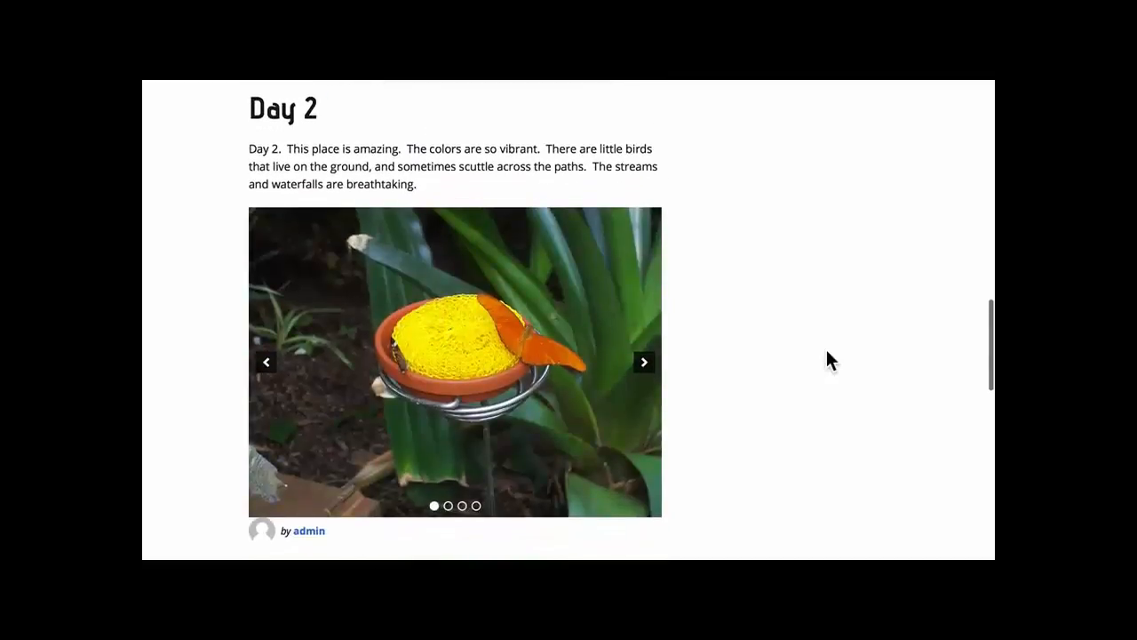